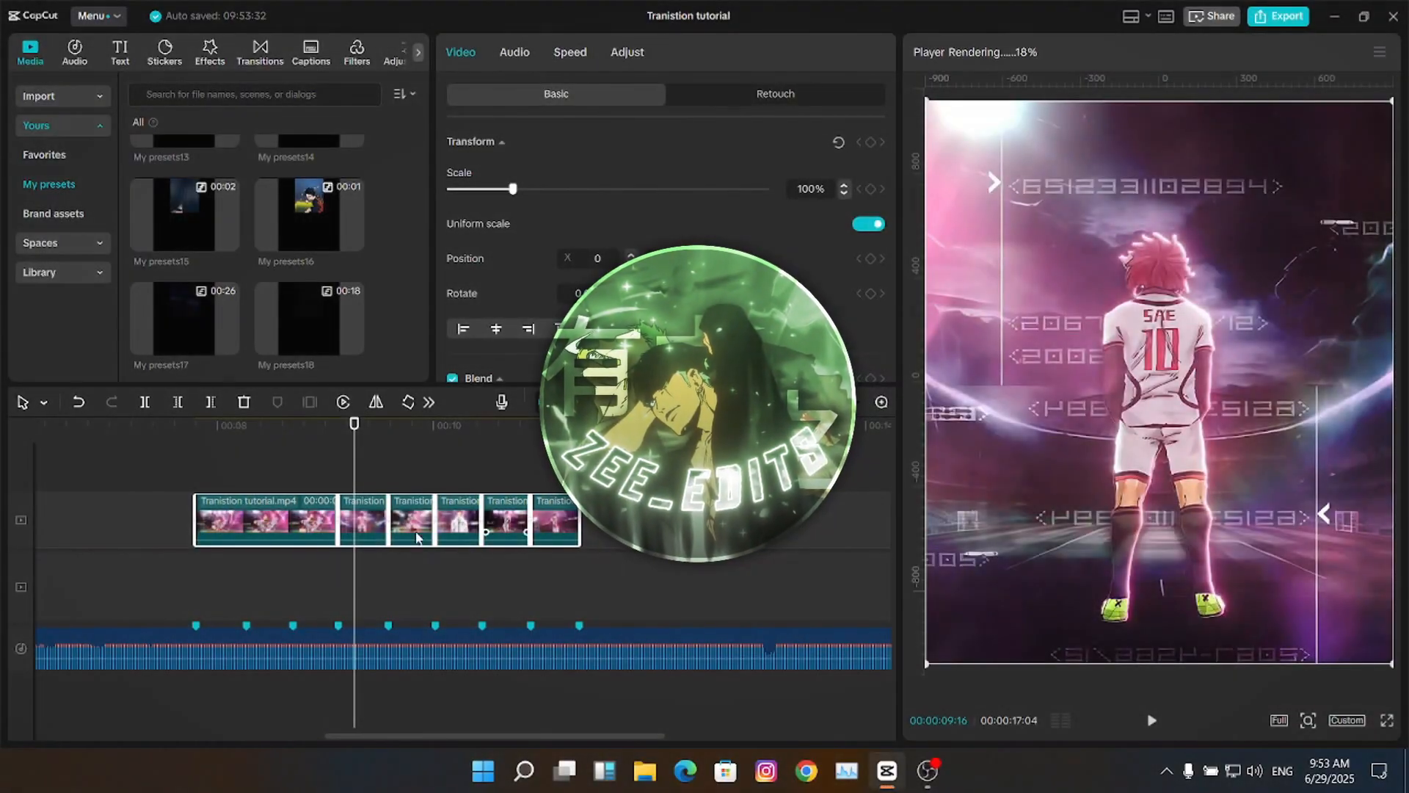
- Play the edited clips from the first beat marker several times to review the finished sequence
{"action": "key", "text": "space"}
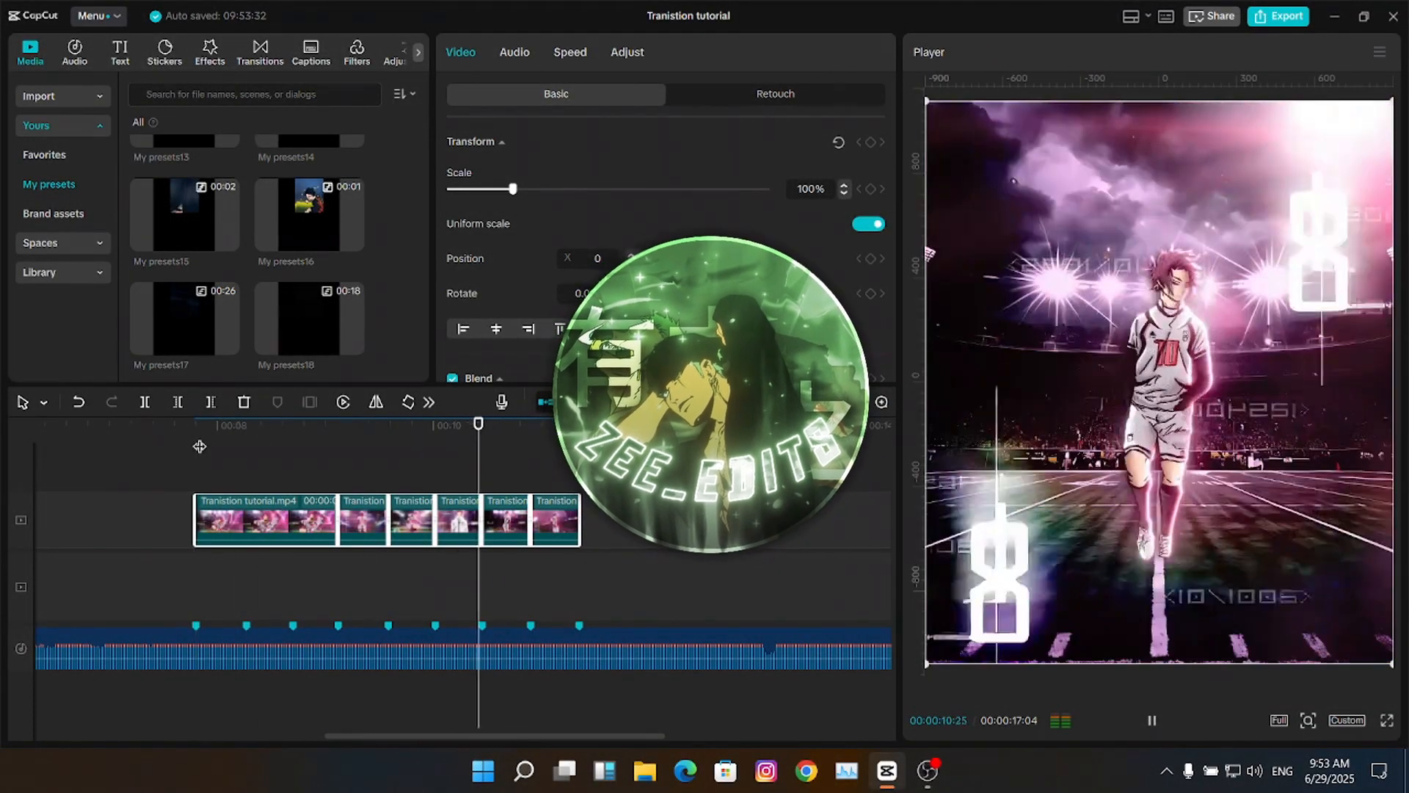
{"action": "left_click", "coordinate": [180, 444]}
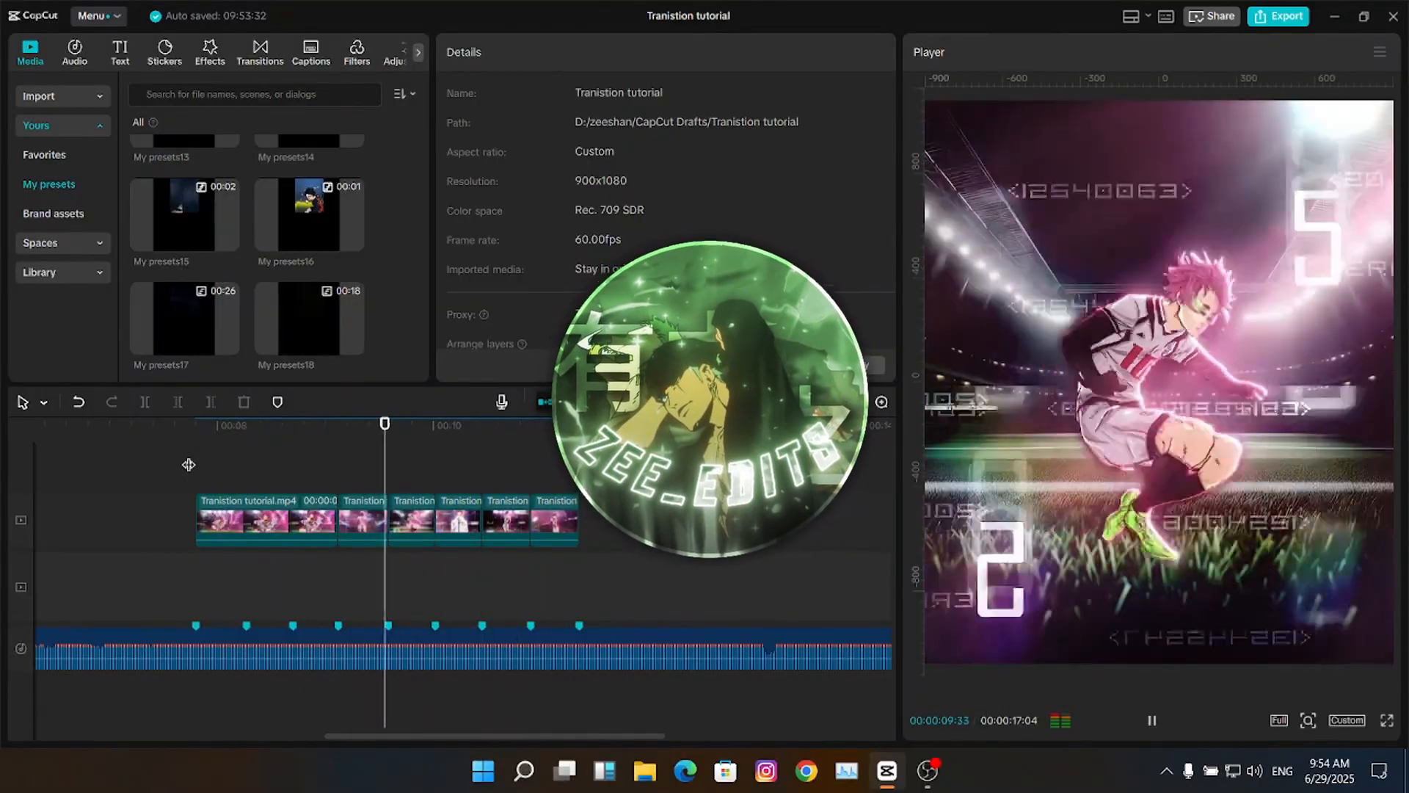
{"action": "left_click", "coordinate": [188, 465]}
{"action": "left_click", "coordinate": [208, 465]}
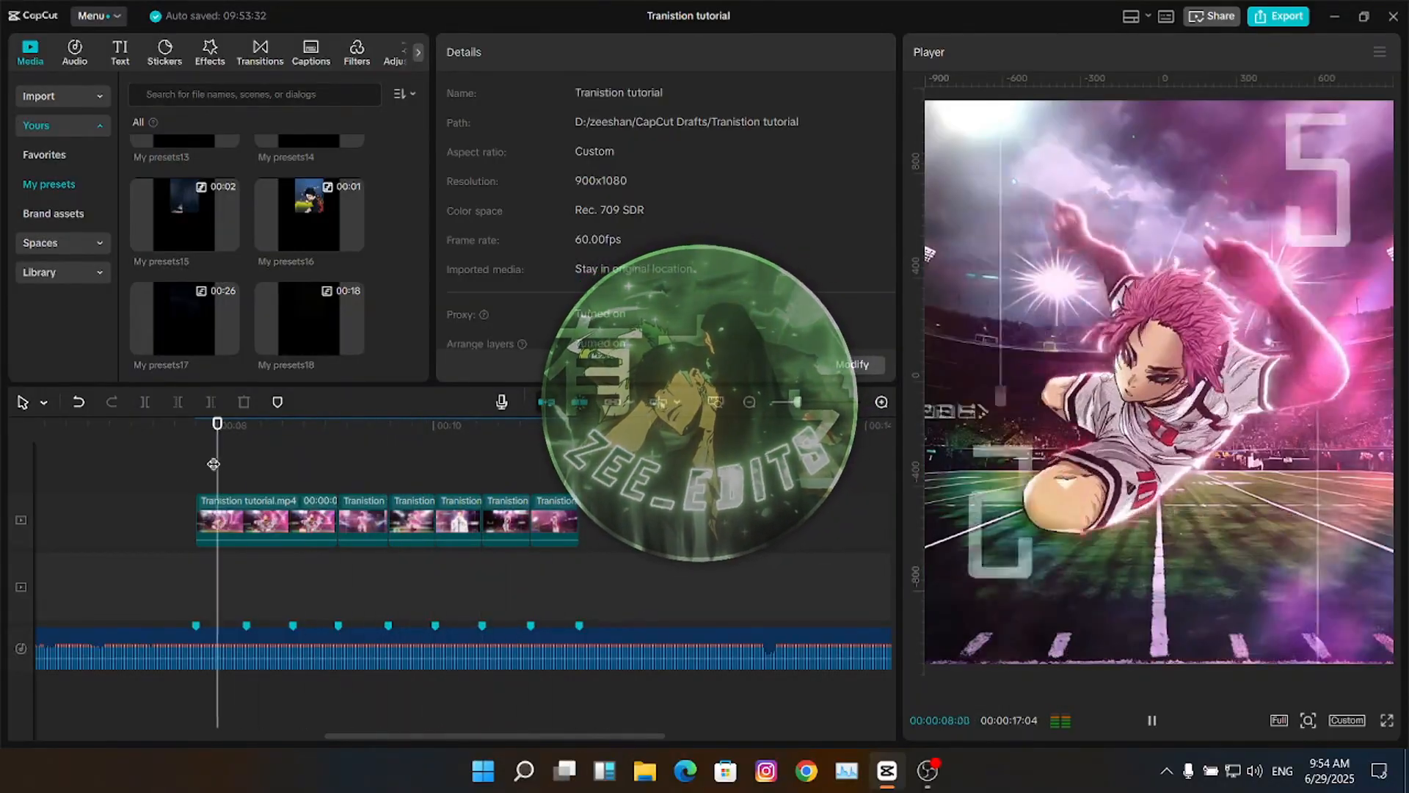
{"action": "left_click", "coordinate": [174, 465]}
{"action": "left_click", "coordinate": [197, 457]}
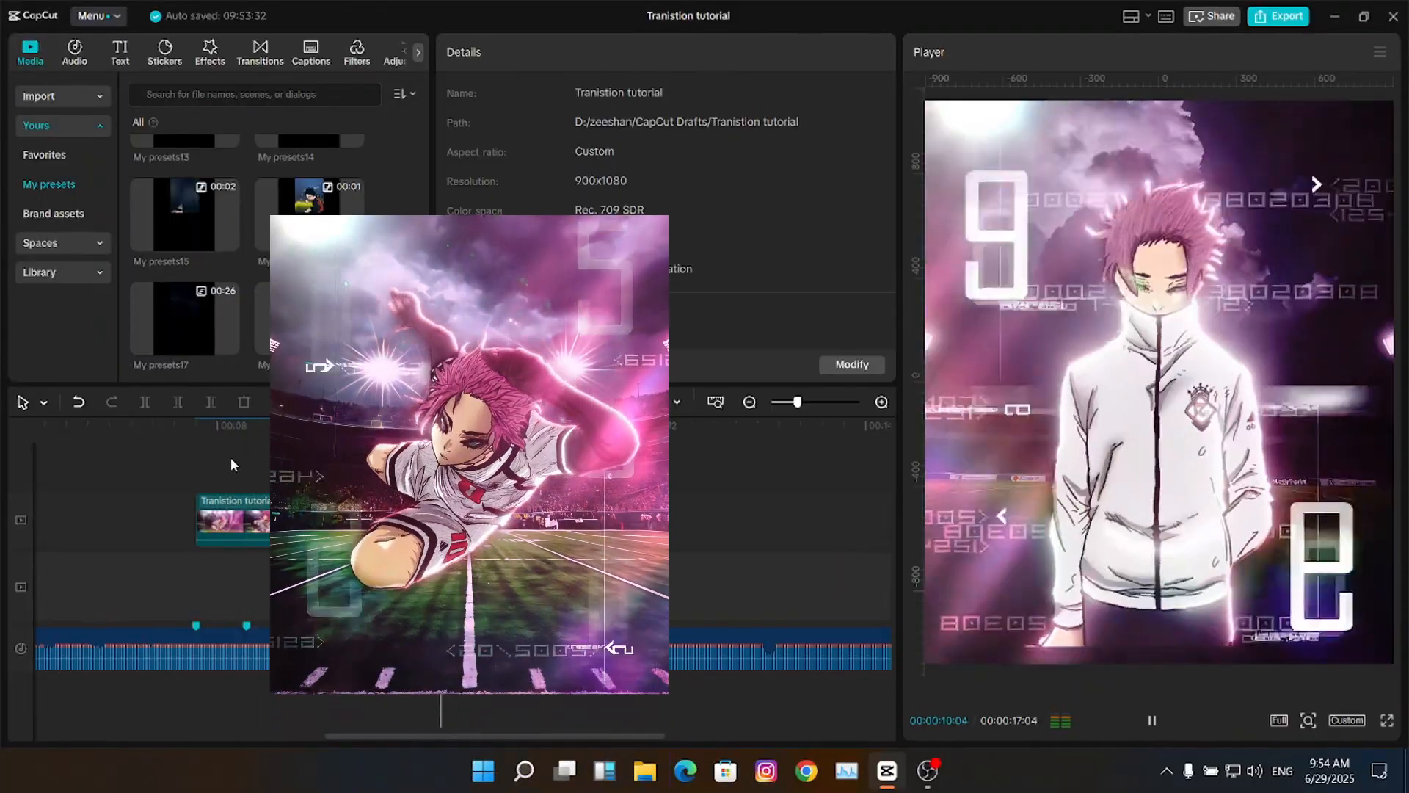
{"action": "left_click", "coordinate": [230, 458]}
{"action": "key", "text": "space"}
- Keyframe the first clip's scale at its start and set the scale to 150% at the second beat marker
{"action": "left_click", "coordinate": [198, 519]}
{"action": "left_click", "coordinate": [871, 189]}
{"action": "left_click_drag", "start_coordinate": [798, 402], "coordinate": [808, 402]}
{"action": "left_click", "coordinate": [327, 458]}
{"action": "left_click_drag", "start_coordinate": [512, 188], "coordinate": [544, 189]}
{"action": "left_click", "coordinate": [813, 188]}
{"action": "type", "text": "150"}
- Try splitting the enlarged first clip, undo the split, and preview the clip around the third beat marker
{"action": "key", "text": "ctrl+b"}
{"action": "key", "text": "ctrl+z"}
{"action": "left_click", "coordinate": [443, 442]}
{"action": "key", "text": "space"}
{"action": "left_click", "coordinate": [434, 443]}
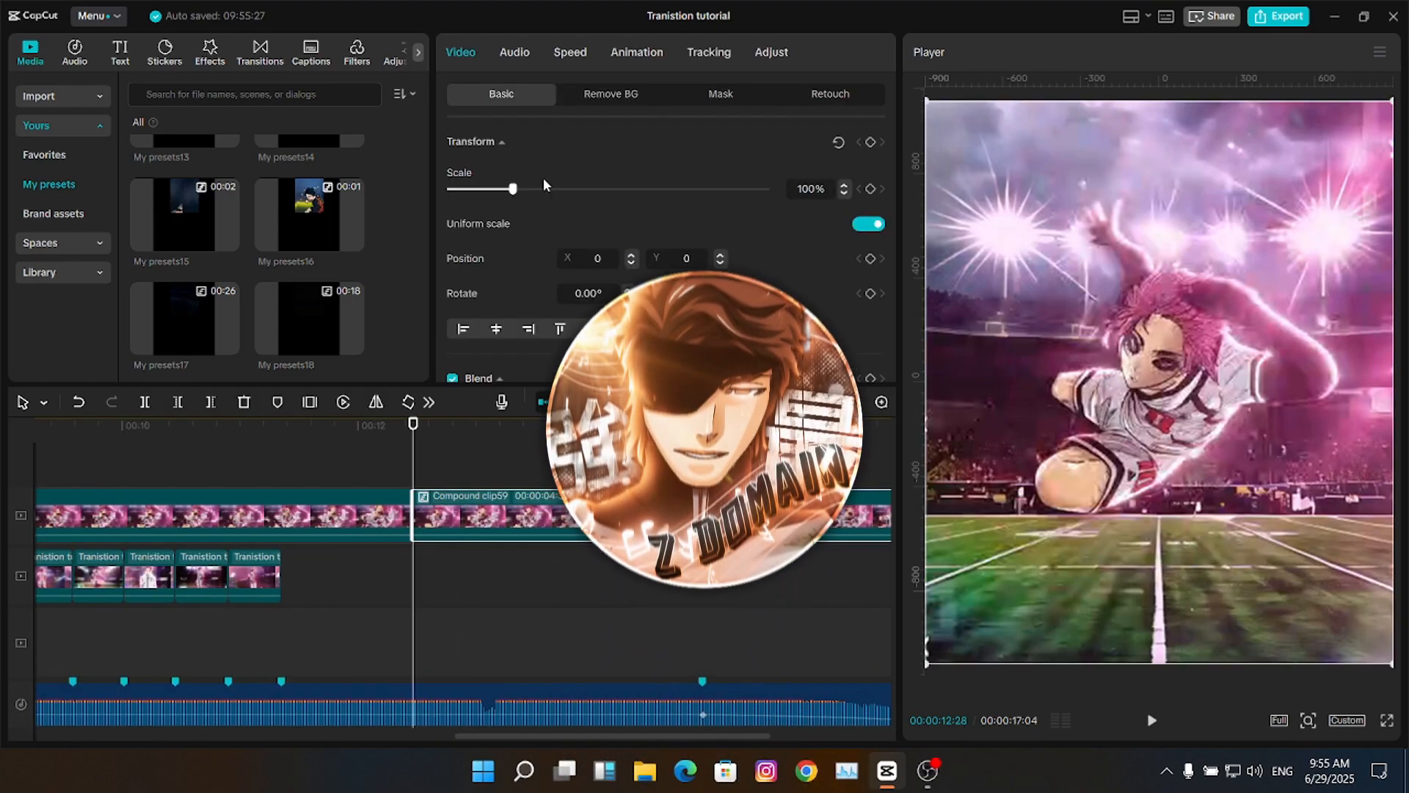
- Apply the Twist Flip transition from the favorites at the cut between the two compound clips
{"action": "left_click", "coordinate": [260, 51]}
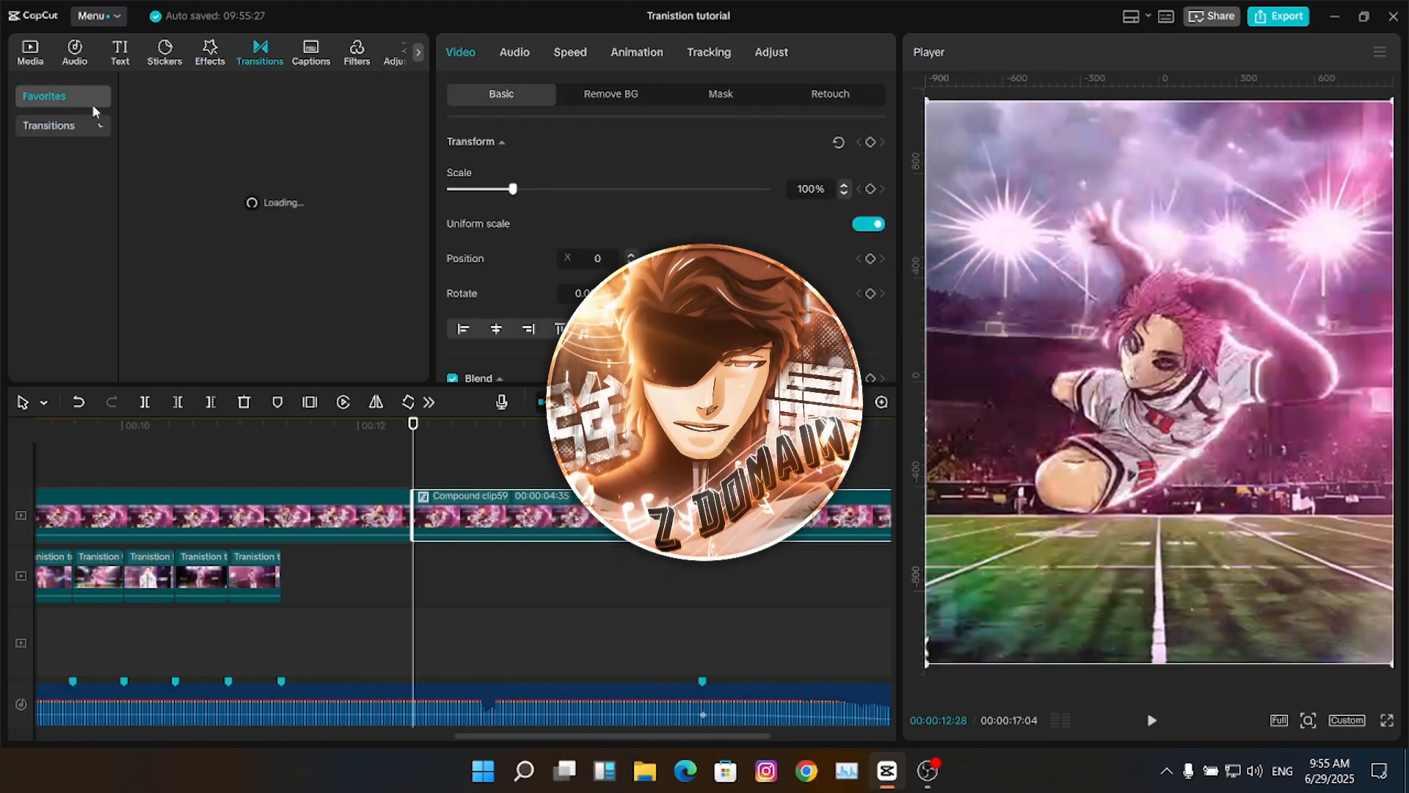
{"action": "left_click", "coordinate": [165, 109]}
{"action": "left_click_drag", "start_coordinate": [166, 109], "coordinate": [412, 516]}
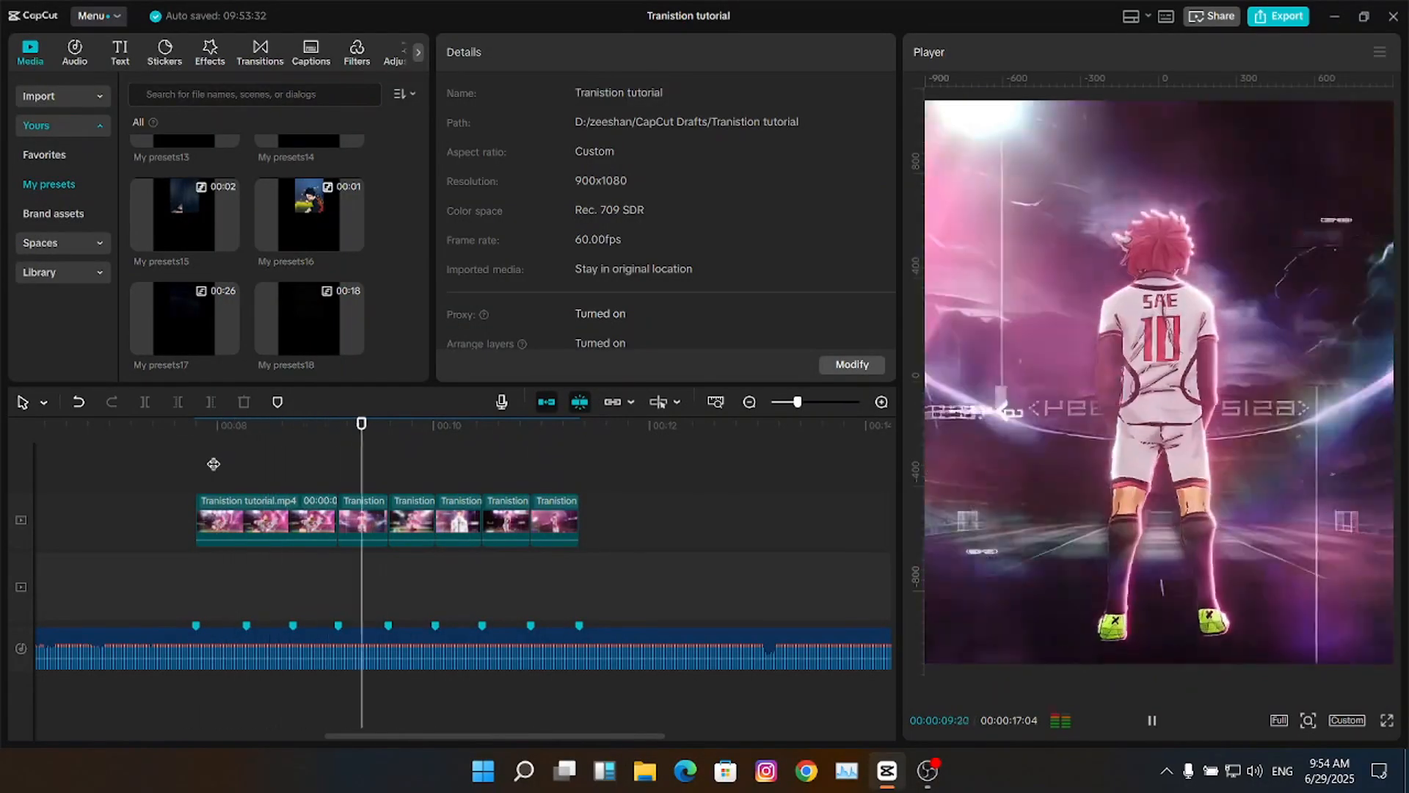
- Add a 100% scale keyframe at the very start of the first clip
{"action": "left_click", "coordinate": [174, 463]}
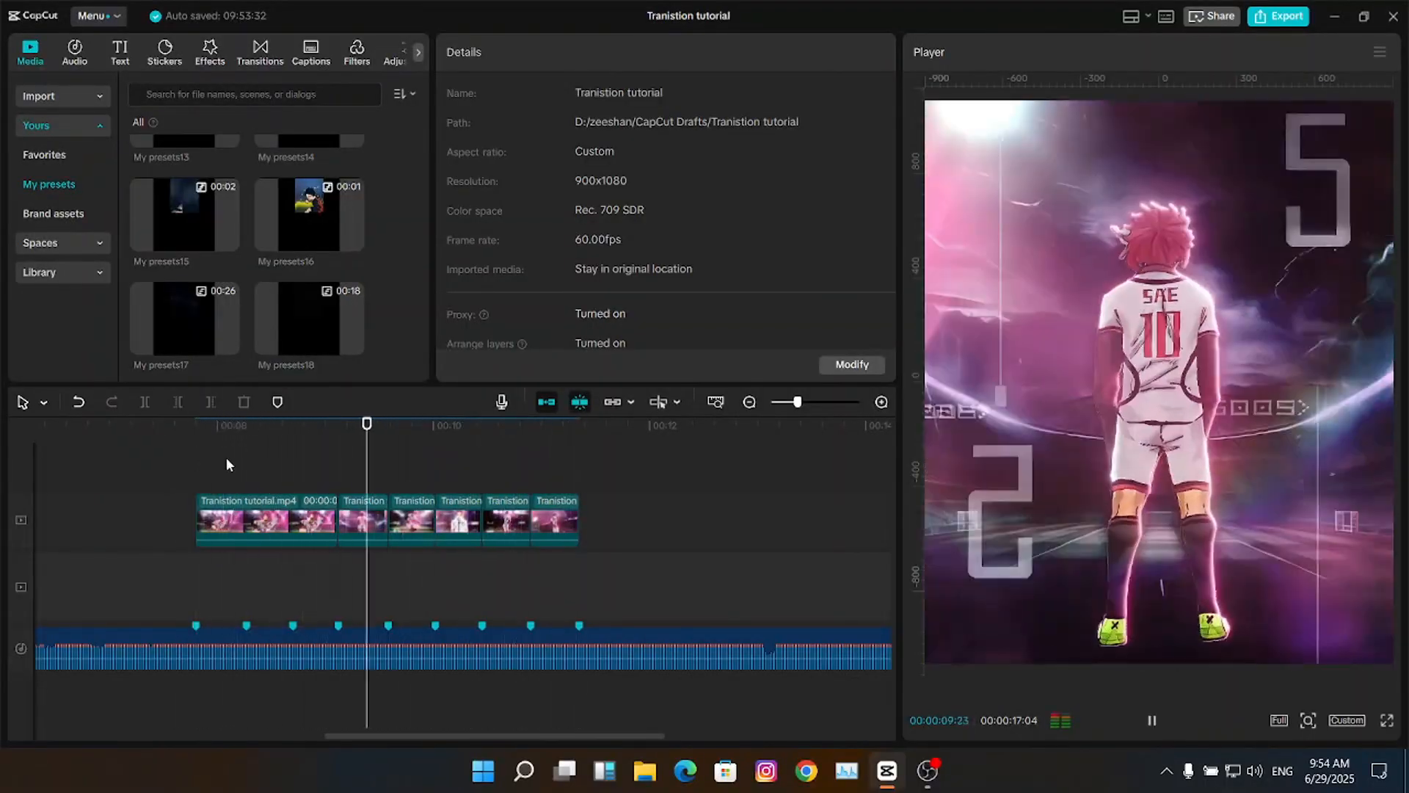
{"action": "left_click", "coordinate": [225, 518]}
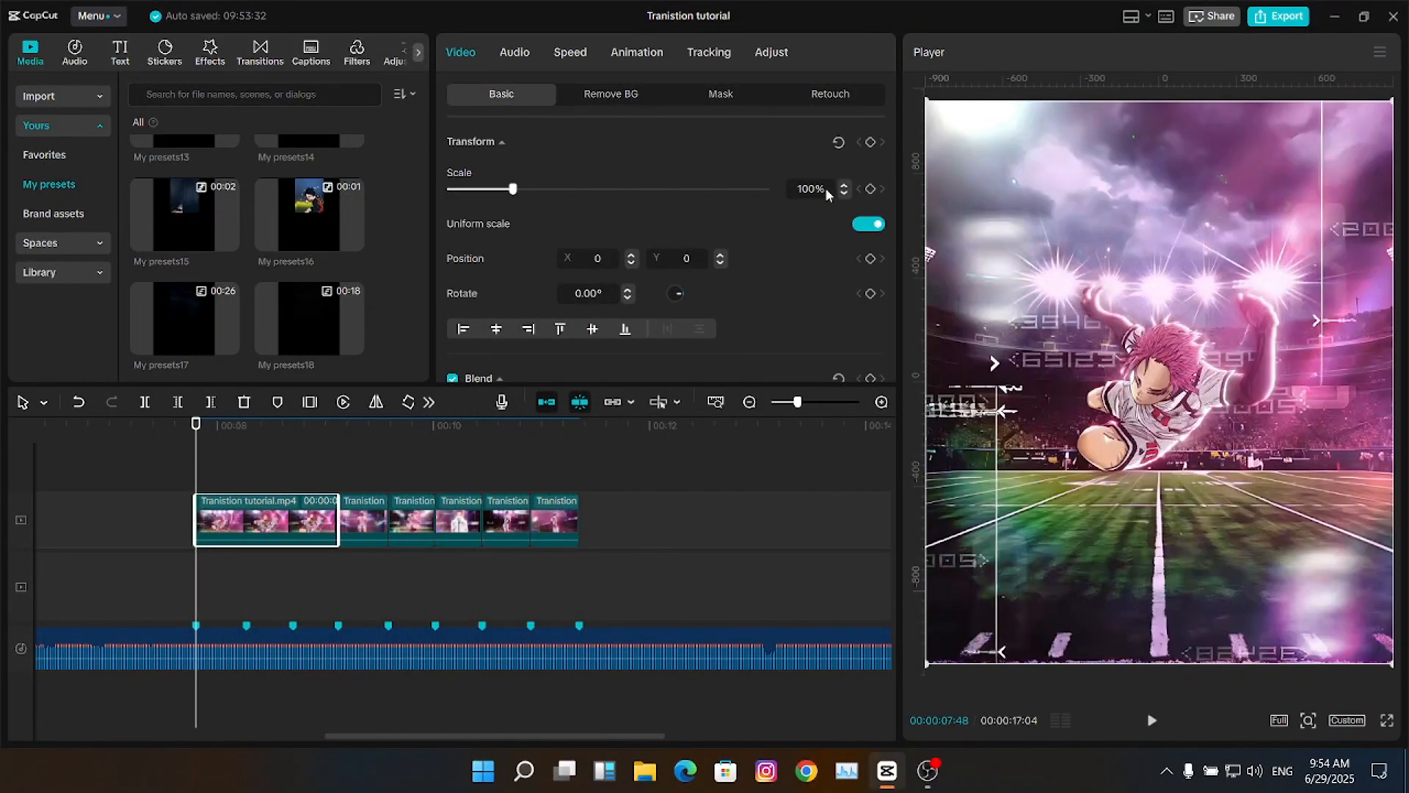
{"action": "left_click_drag", "start_coordinate": [799, 402], "coordinate": [810, 403]}
- Enlarge the first clip to 150% scale at the second beat marker
{"action": "key", "text": "Right"}
{"action": "key", "text": "Right"}
{"action": "key", "text": "Right"}
{"action": "key", "text": "Right"}
{"action": "key", "text": "Right"}
{"action": "key", "text": "Right"}
{"action": "key", "text": "Right"}
{"action": "key", "text": "Right"}
{"action": "key", "text": "Right"}
{"action": "key", "text": "Right"}
{"action": "key", "text": "Right"}
{"action": "key", "text": "Right"}
{"action": "key", "text": "Right"}
{"action": "key", "text": "Right"}
{"action": "key", "text": "Right"}
{"action": "key", "text": "Right"}
{"action": "key", "text": "Right"}
{"action": "key", "text": "Right"}
{"action": "key", "text": "Right"}
{"action": "key", "text": "Right"}
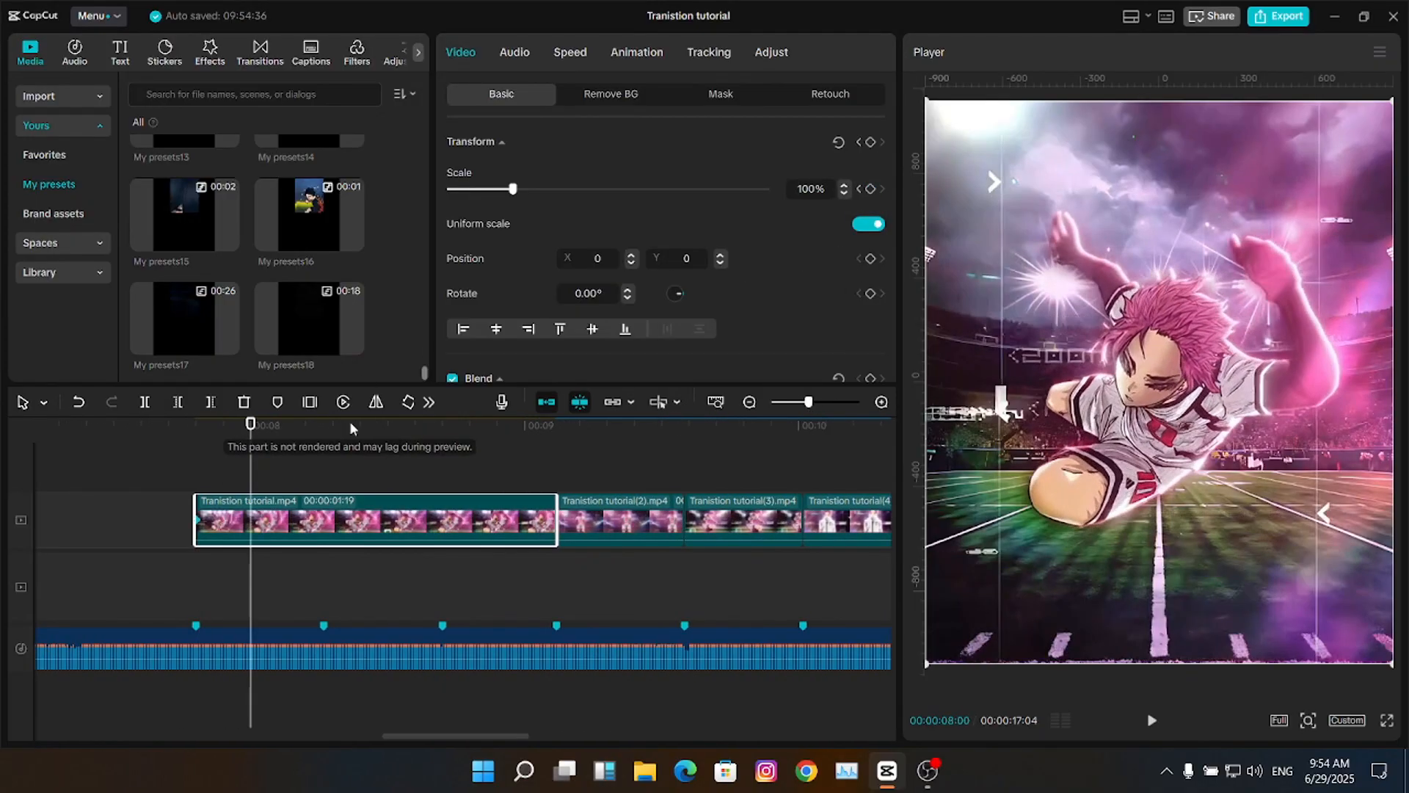
{"action": "key", "text": "Left"}
{"action": "left_click_drag", "start_coordinate": [517, 189], "coordinate": [544, 193]}
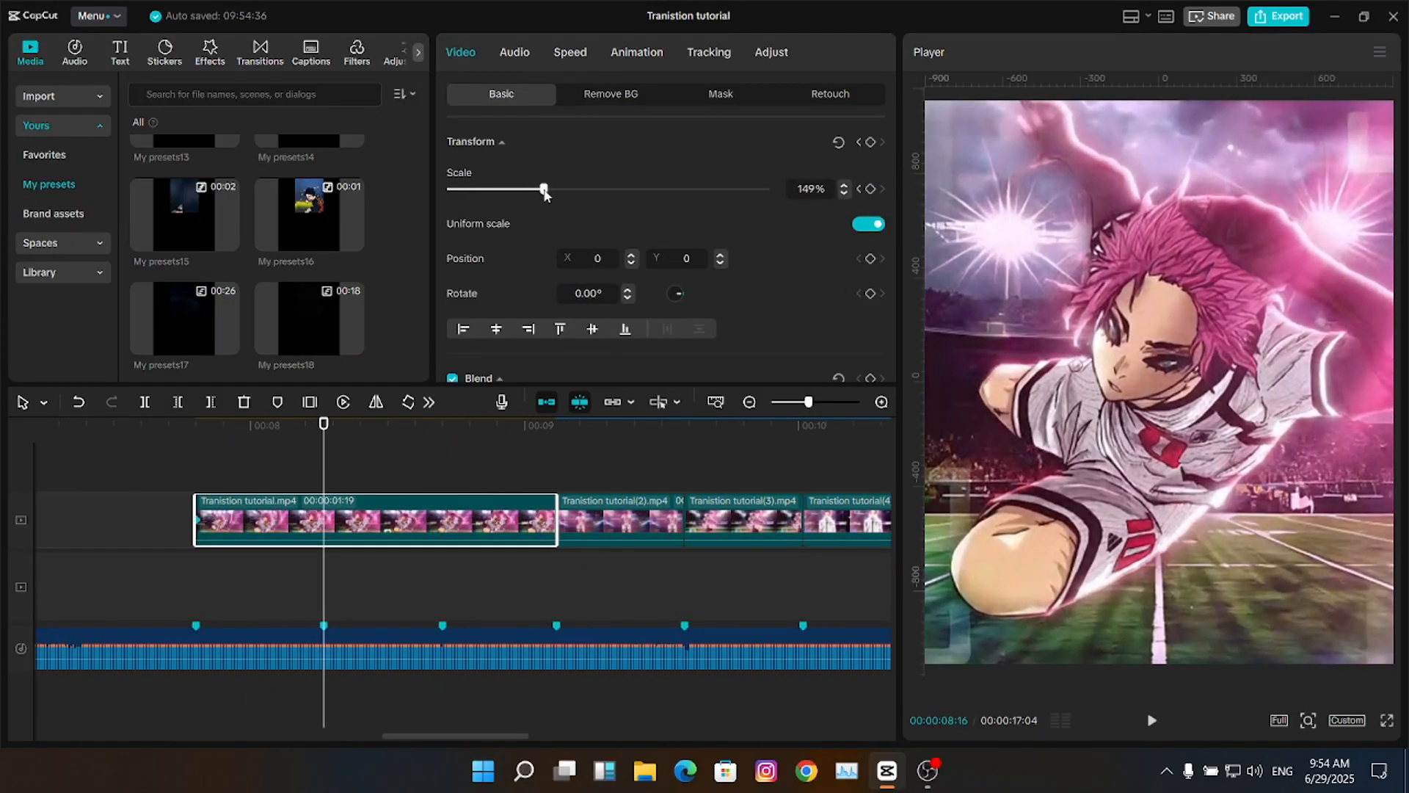
{"action": "scroll", "coordinate": [814, 191], "scroll_direction": "up", "scroll_amount": 1}
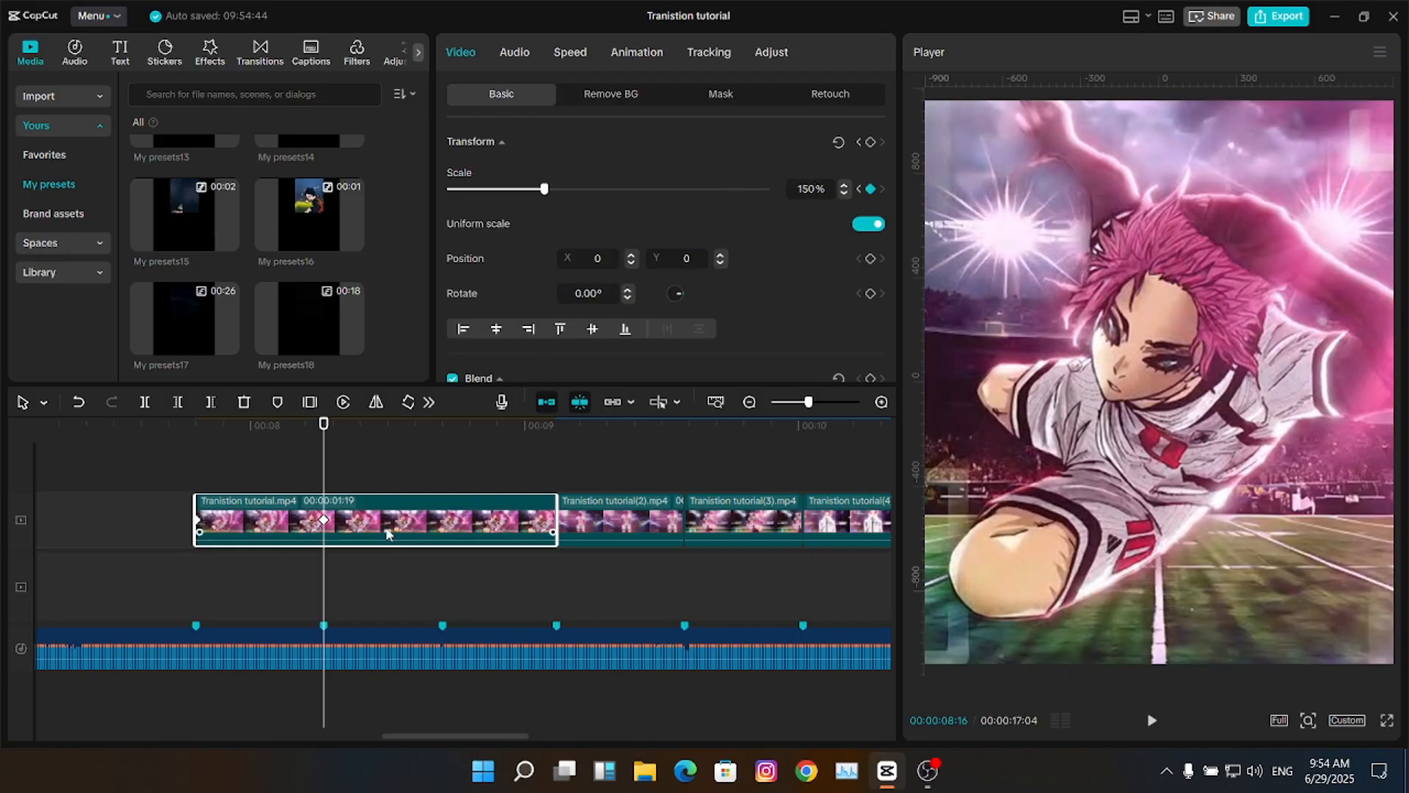
- Split the first clip at the second and third beat markers
{"action": "key", "text": "ctrl+b"}
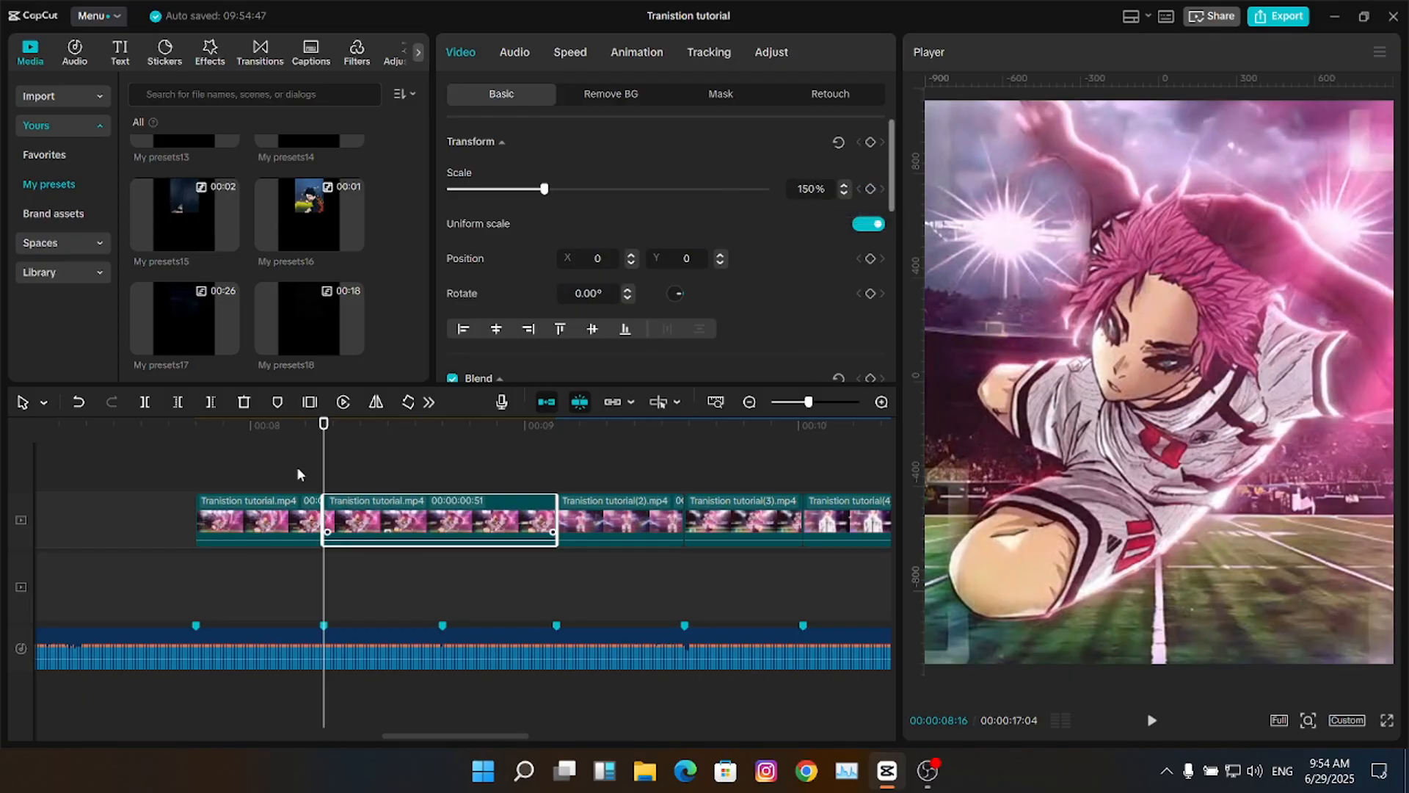
{"action": "left_click_drag", "start_coordinate": [414, 425], "coordinate": [445, 442]}
{"action": "key", "text": "Left"}
{"action": "key", "text": "Right"}
{"action": "key", "text": "space"}
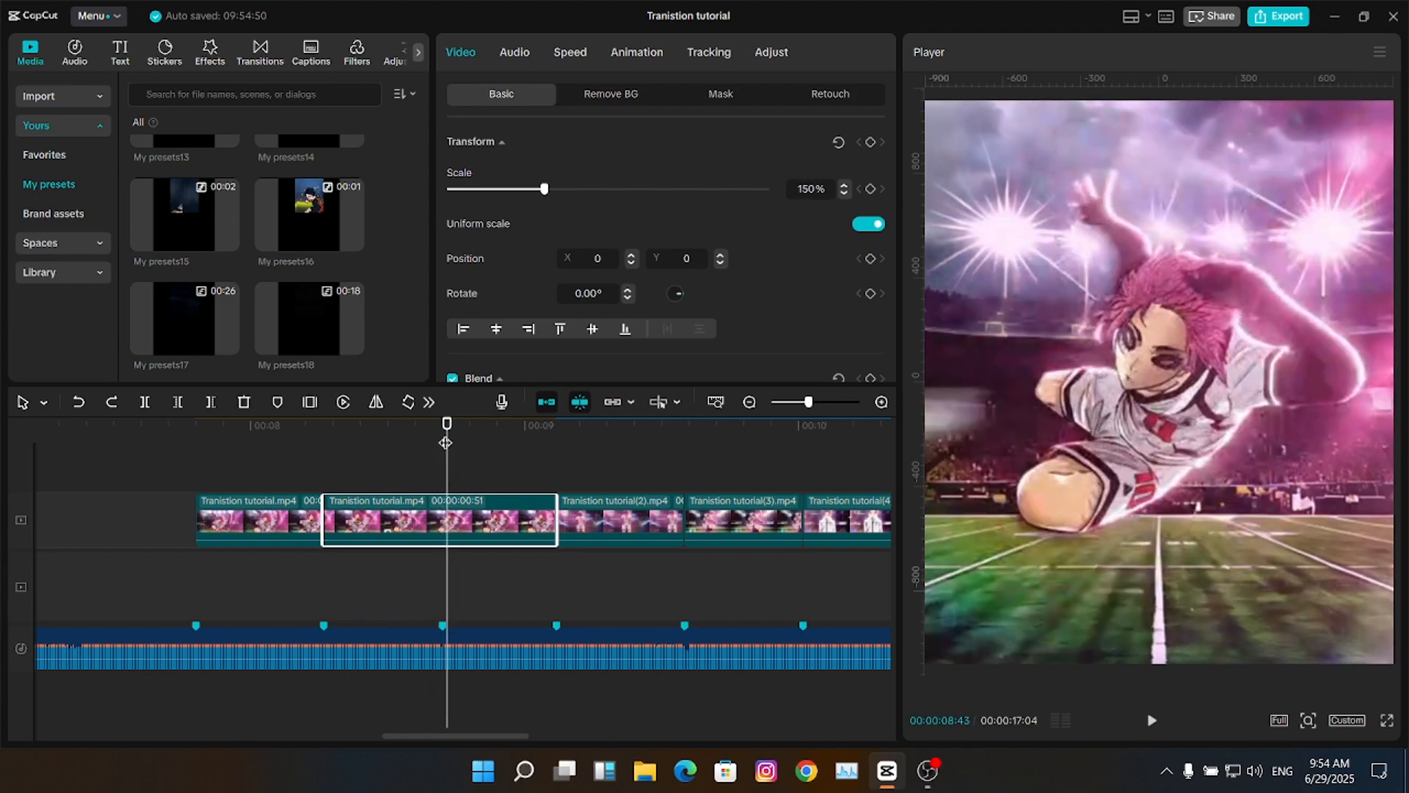
{"action": "key", "text": "space"}
{"action": "left_click", "coordinate": [443, 447]}
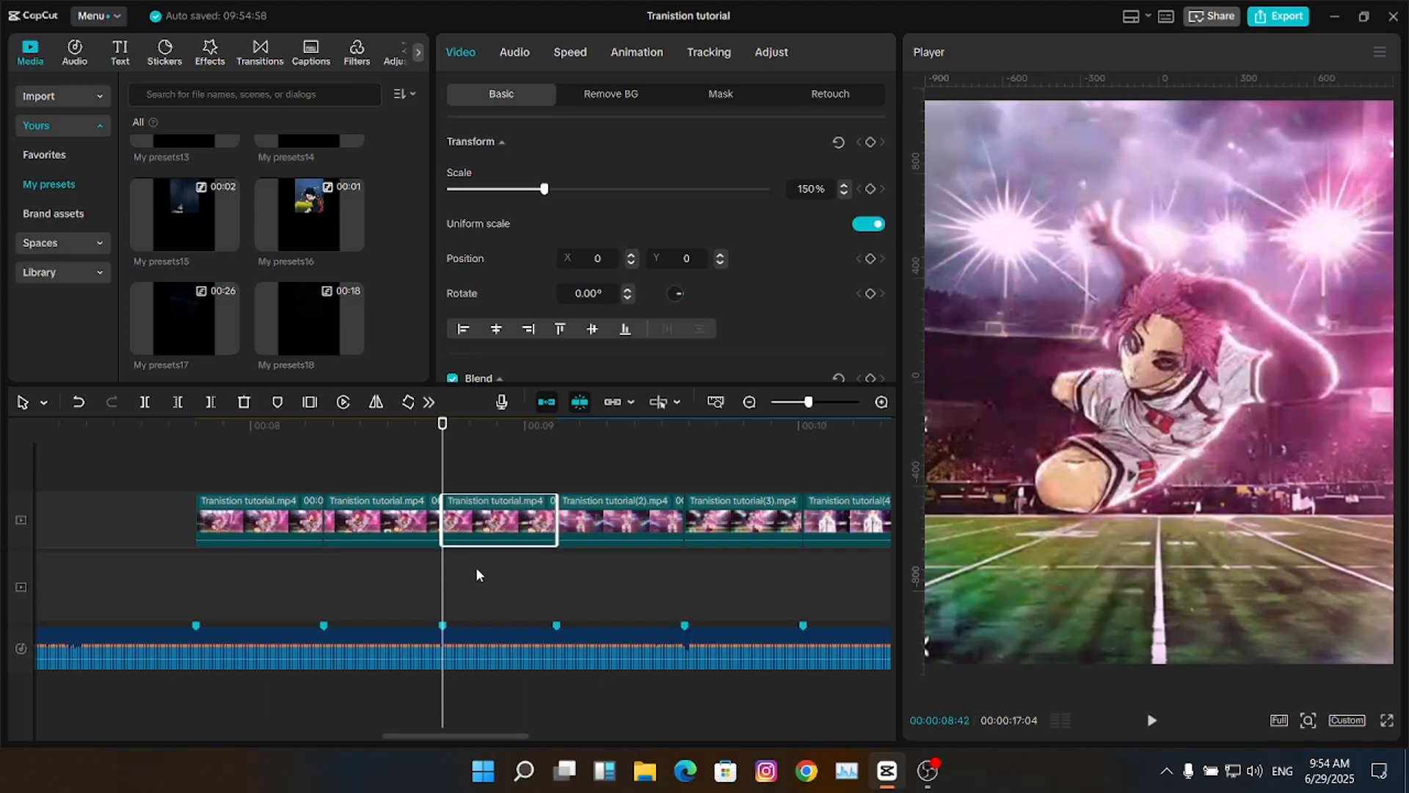
- Copy the first clip's second and third pieces and paste them on a track above, beyond the last clip
{"action": "left_click", "coordinate": [386, 519], "text": "ctrl"}
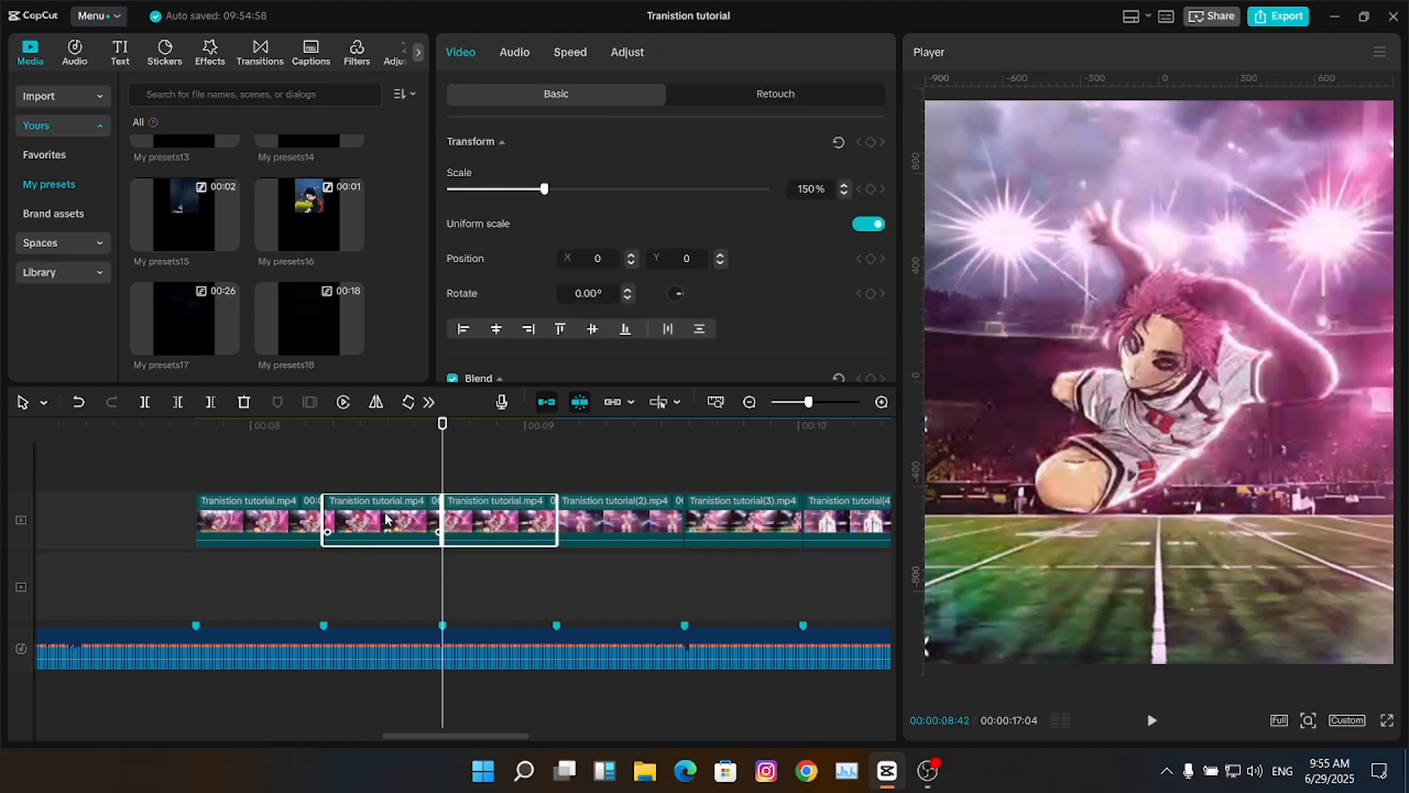
{"action": "key", "text": "ctrl+v"}
{"action": "left_click_drag", "start_coordinate": [562, 527], "coordinate": [764, 527]}
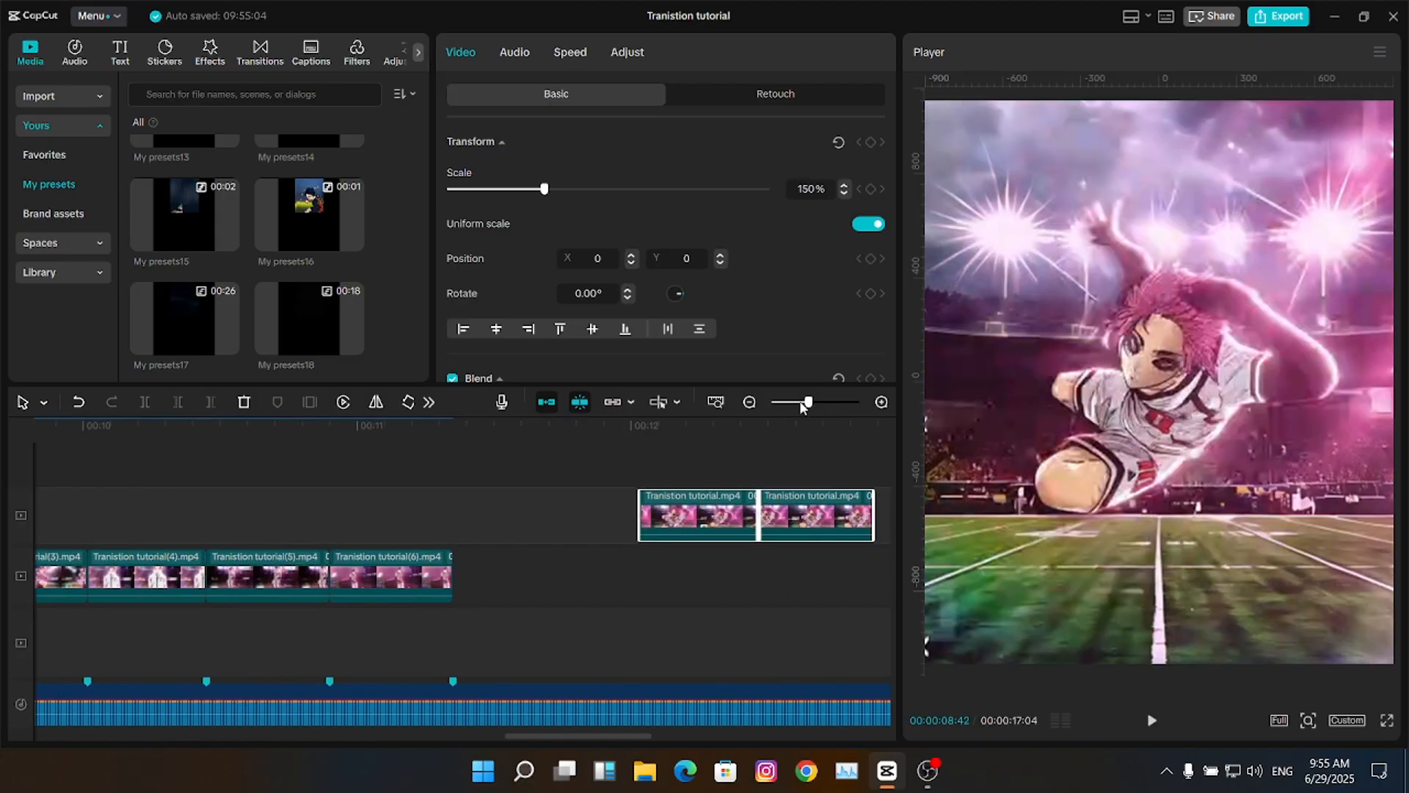
{"action": "left_click_drag", "start_coordinate": [802, 406], "coordinate": [799, 405]}
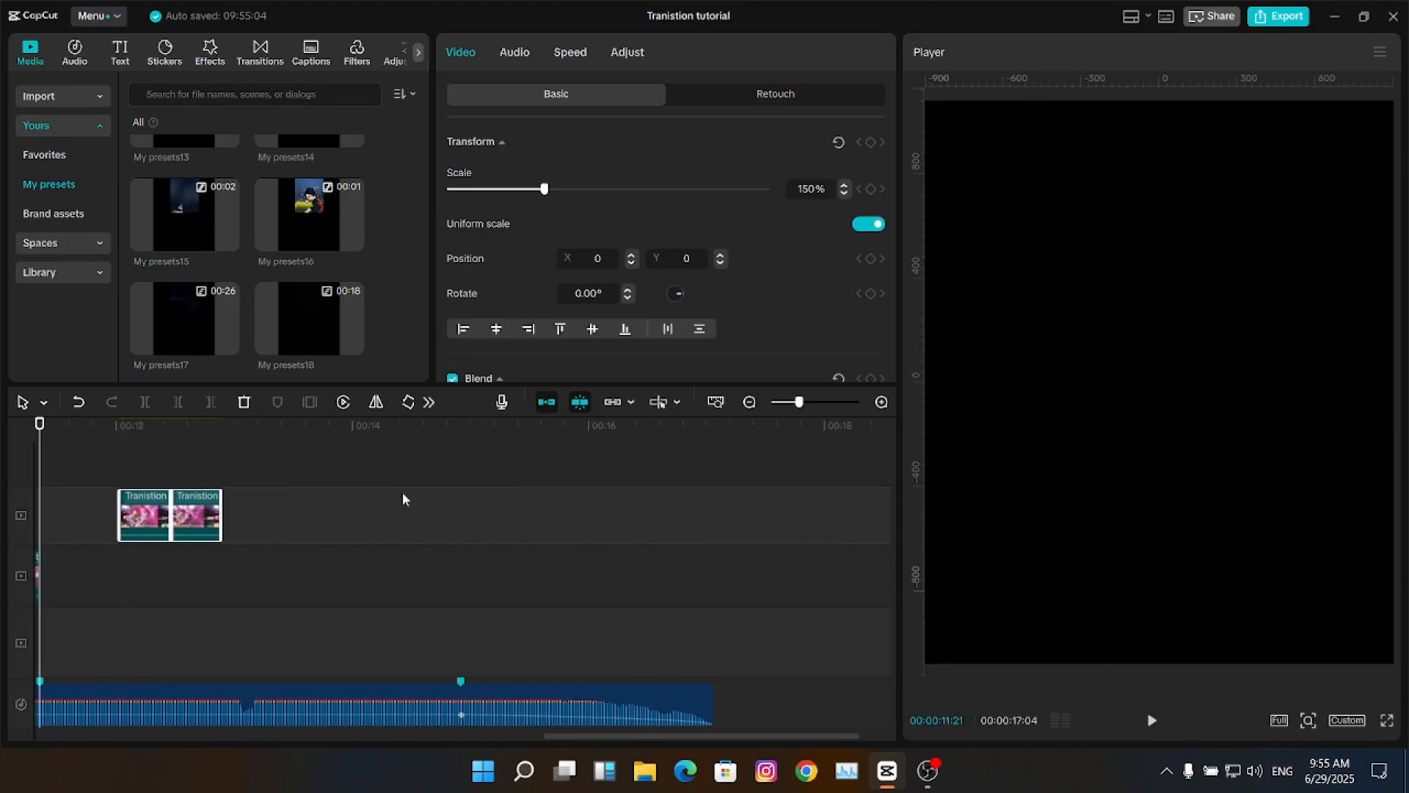
- Duplicate the first pasted piece, slow the duplicate to 0.10x speed, and place it directly before the pasted pair
{"action": "left_click", "coordinate": [166, 514]}
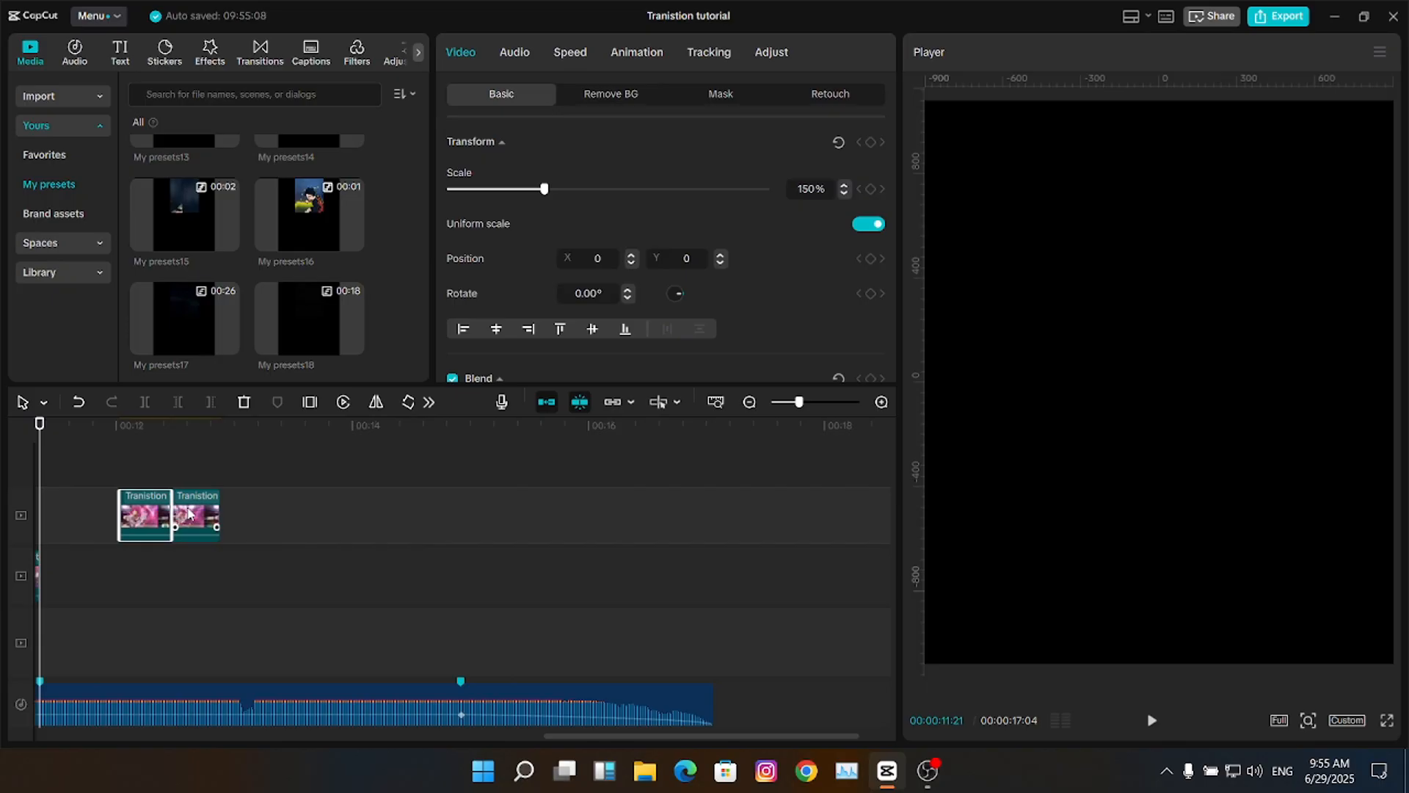
{"action": "key", "text": "ctrl+c"}
{"action": "key", "text": "ctrl+v"}
{"action": "left_click", "coordinate": [571, 58]}
{"action": "left_click_drag", "start_coordinate": [565, 168], "coordinate": [47, 226]}
{"action": "left_click_drag", "start_coordinate": [873, 517], "coordinate": [448, 578]}
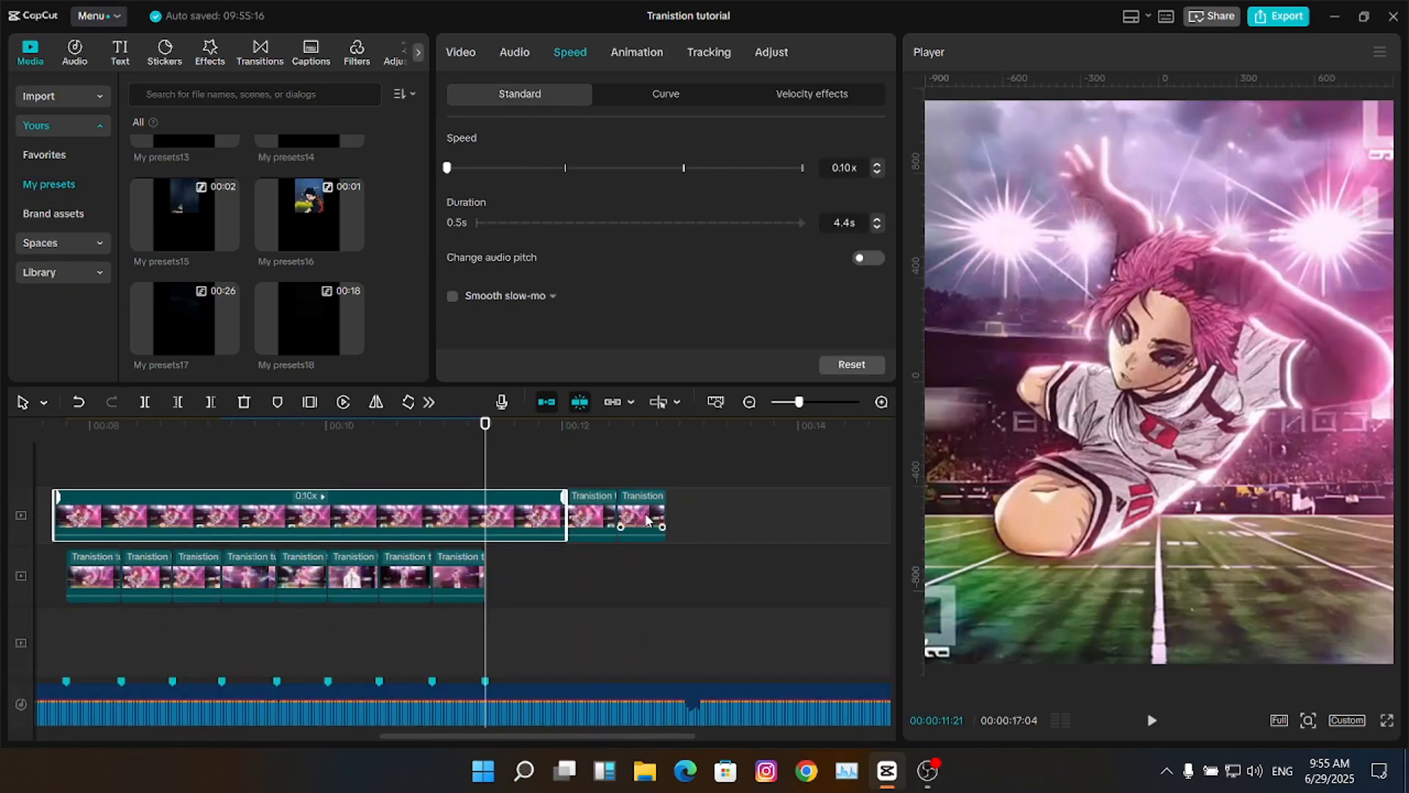
- Duplicate the second pasted piece directly after the pair and slow the duplicate down like the first one
{"action": "left_click", "coordinate": [695, 499]}
{"action": "key", "text": "ctrl+v"}
{"action": "left_click", "coordinate": [569, 53]}
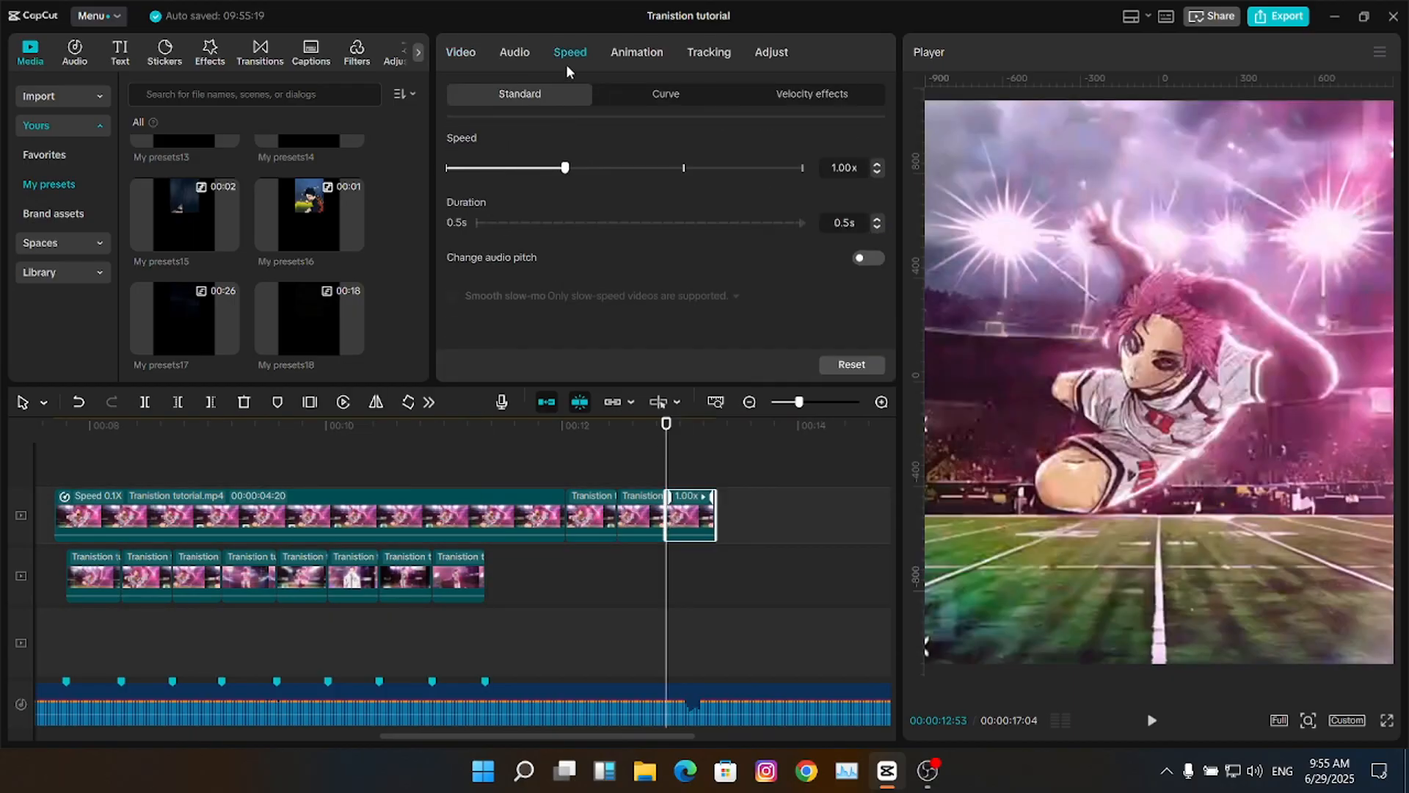
- Combine each slowed duplicate with its adjacent normal-speed piece into a compound clip, making two adjoining compound clips
{"action": "left_click", "coordinate": [618, 468]}
{"action": "left_click_drag", "start_coordinate": [590, 467], "coordinate": [543, 501]}
{"action": "key", "text": "alt+g"}
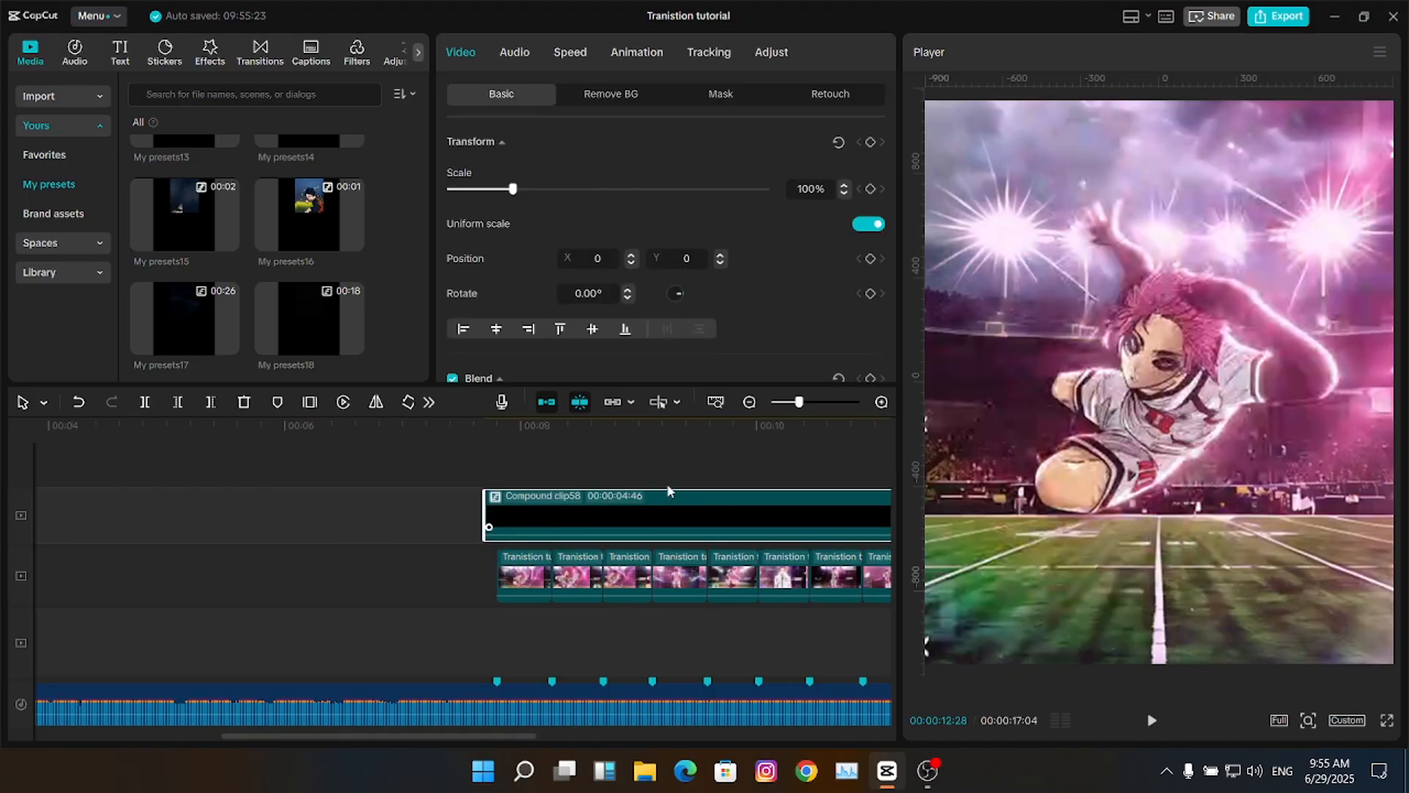
{"action": "key", "text": "space"}
{"action": "left_click", "coordinate": [459, 472]}
{"action": "left_click", "coordinate": [544, 521]}
{"action": "key", "text": "alt+g"}
{"action": "key", "text": "Up"}
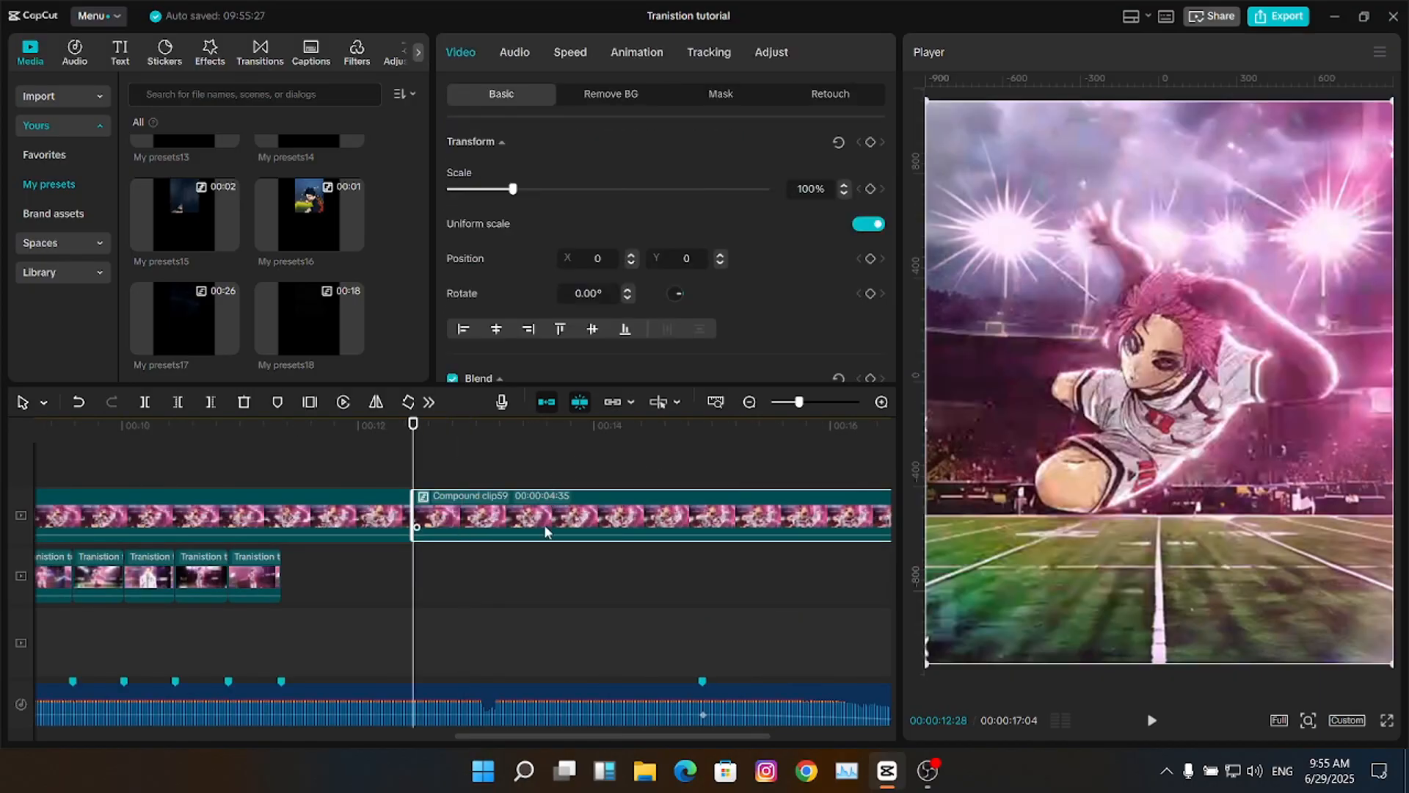
- Add the Twist Flip transition from the favorites between the two compound clips
{"action": "left_click", "coordinate": [257, 54]}
{"action": "left_click", "coordinate": [69, 97]}
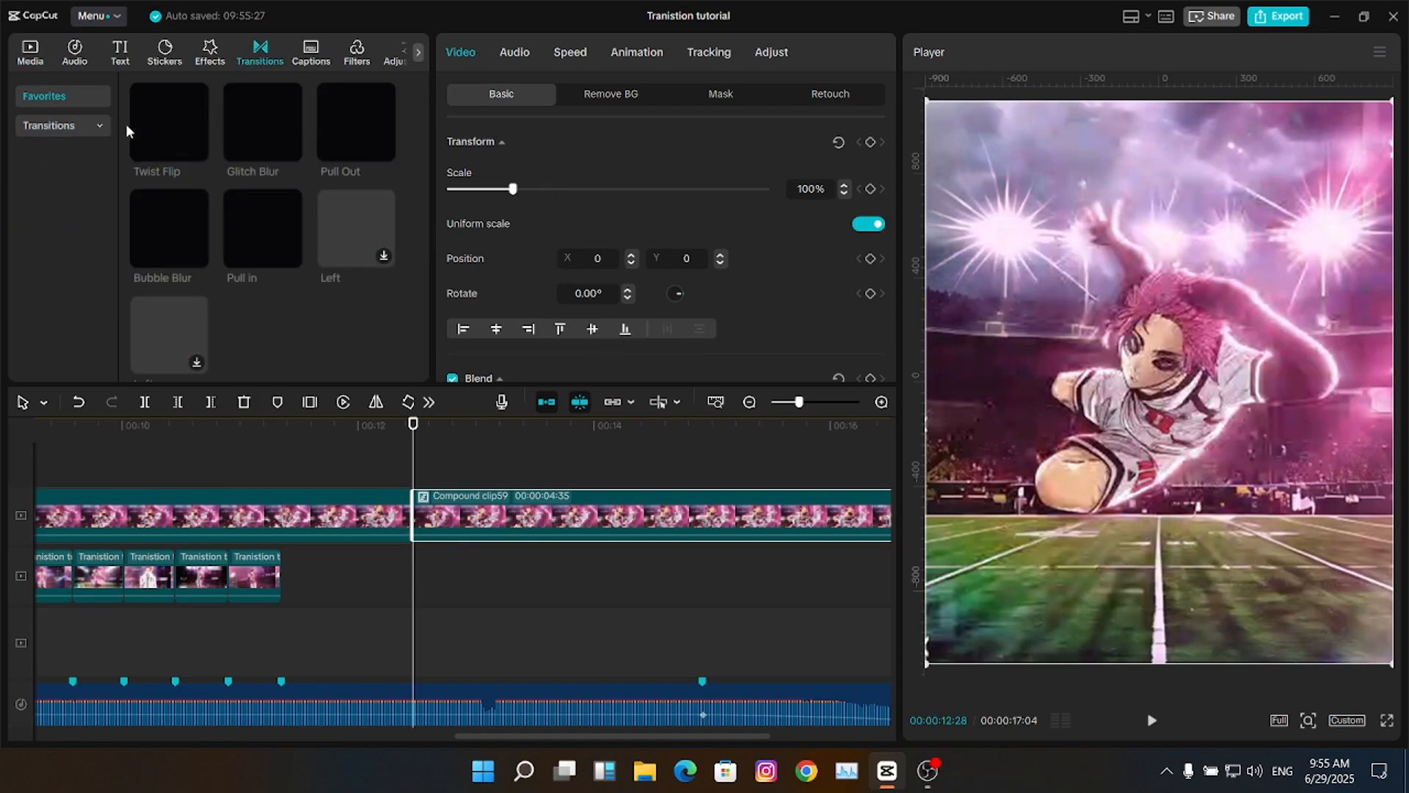
{"action": "mouse_move", "coordinate": [183, 141]}
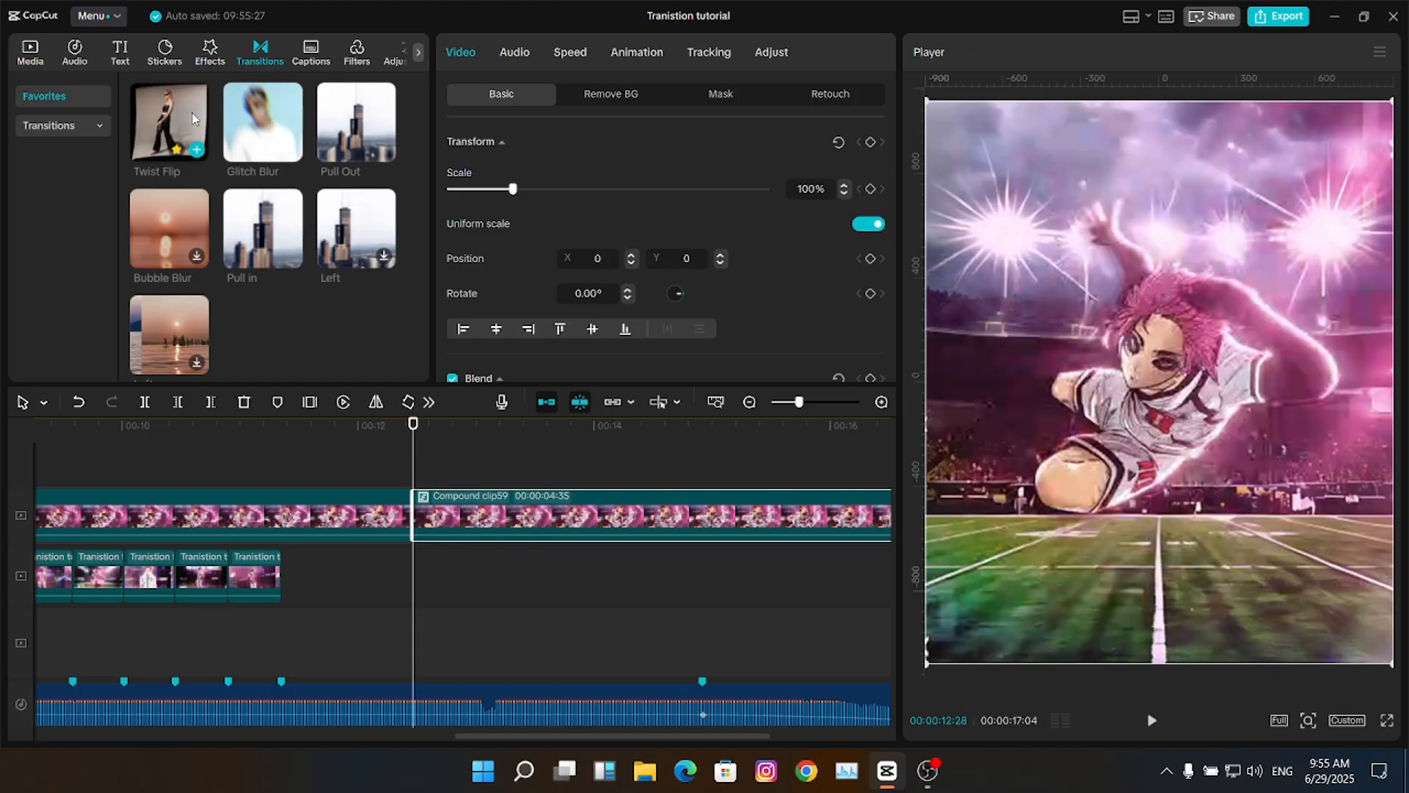
{"action": "left_click", "coordinate": [189, 117]}
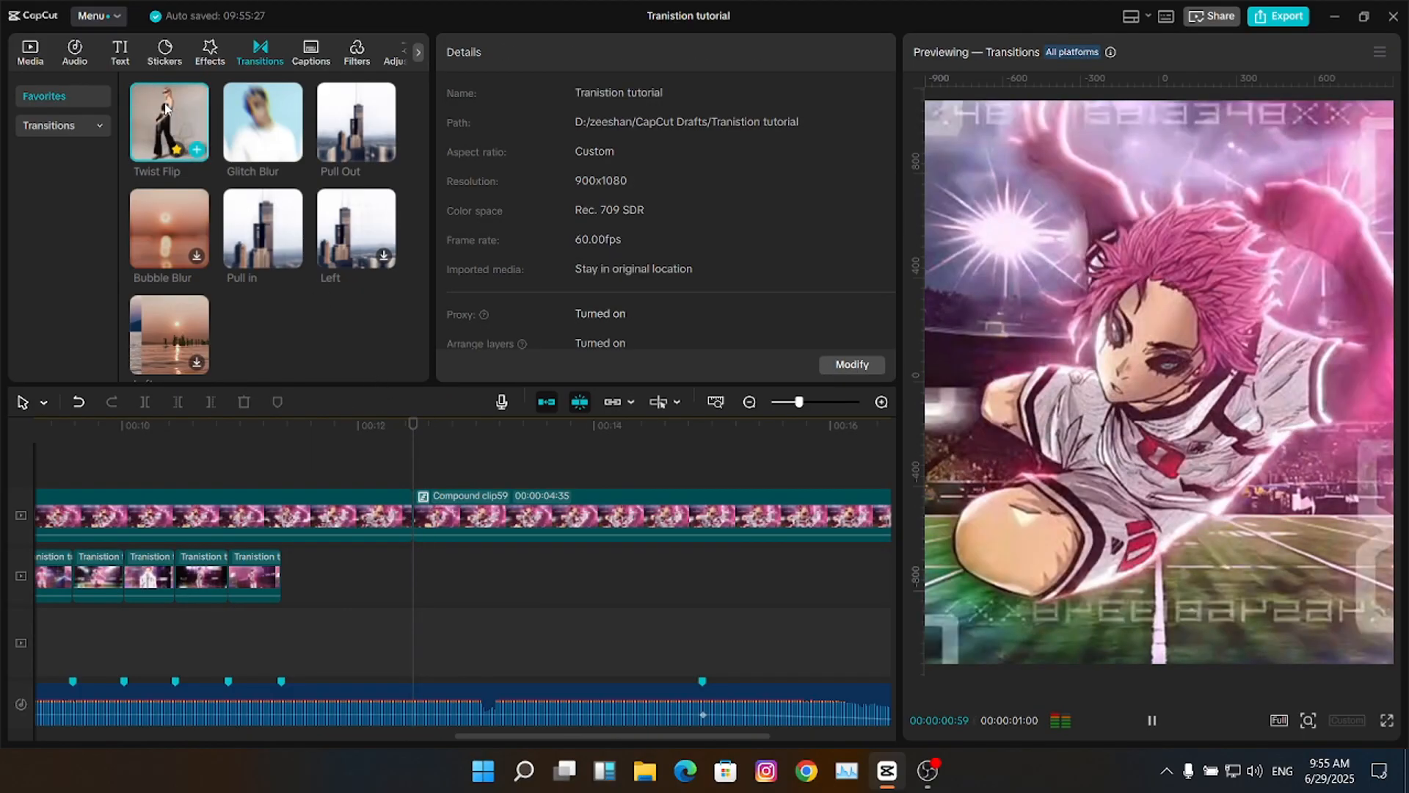
{"action": "left_click", "coordinate": [197, 149]}
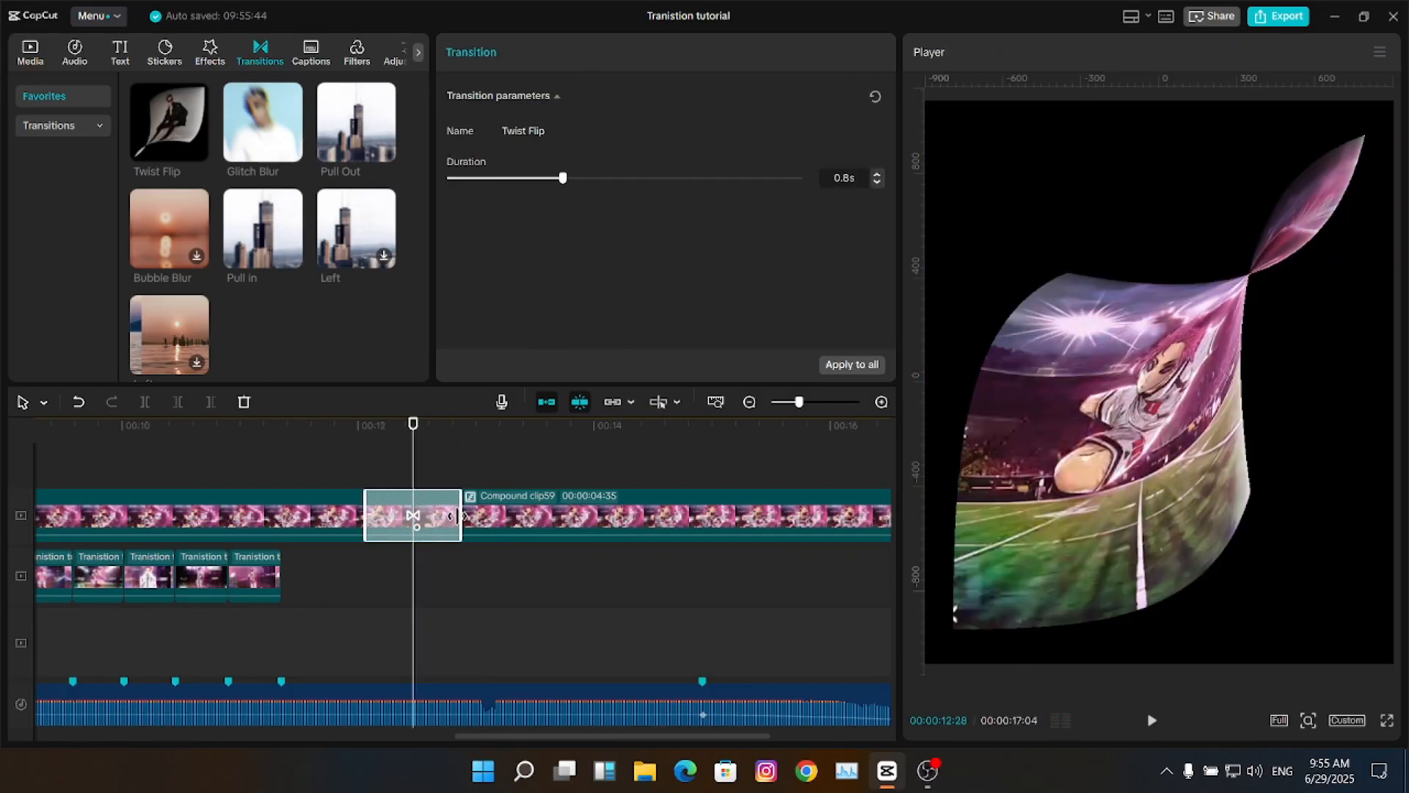
- Move both compound clips together so the Twist Flip transition is centred on the third beat marker
{"action": "left_click", "coordinate": [459, 516]}
{"action": "scroll", "coordinate": [666, 516], "scroll_direction": "left", "scroll_amount": 6}
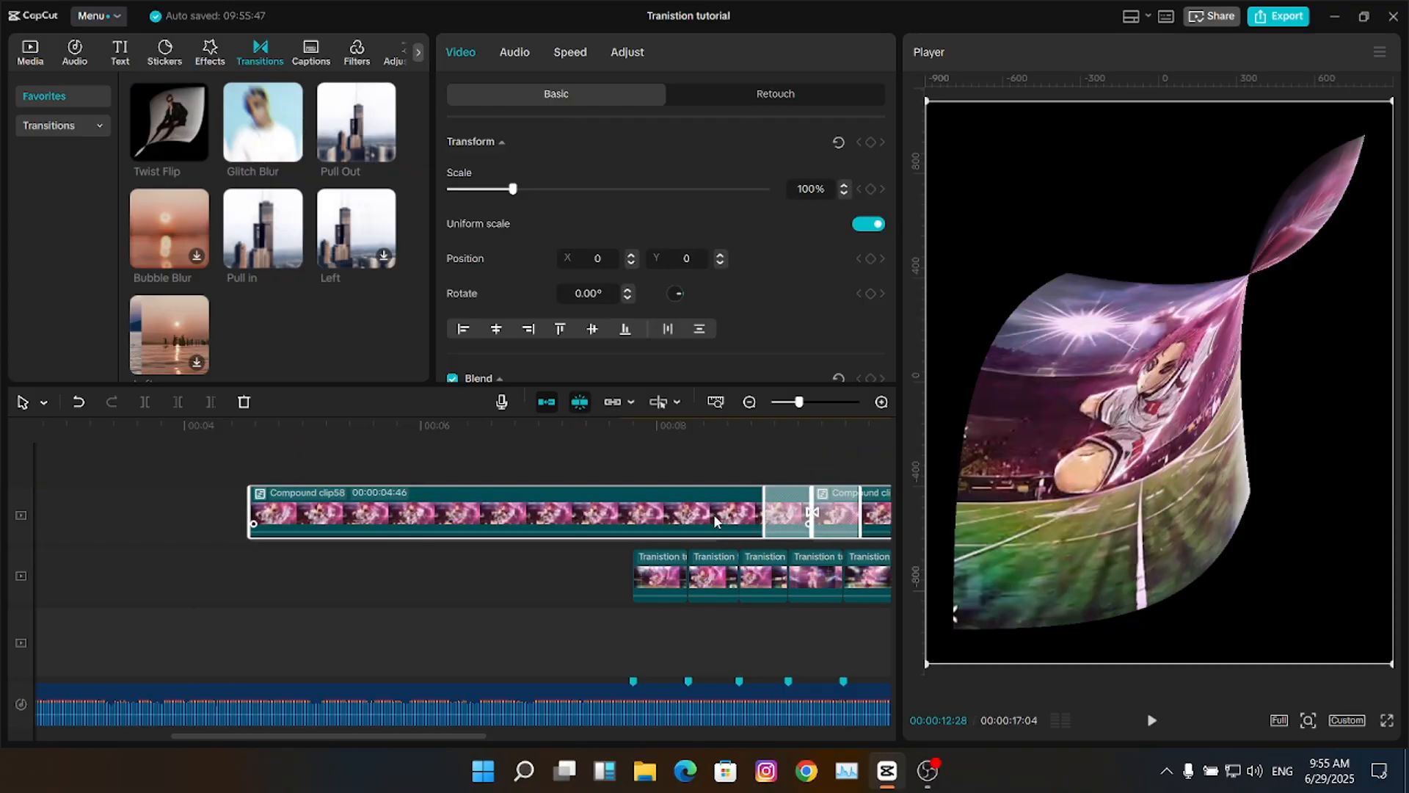
{"action": "left_click", "coordinate": [715, 470]}
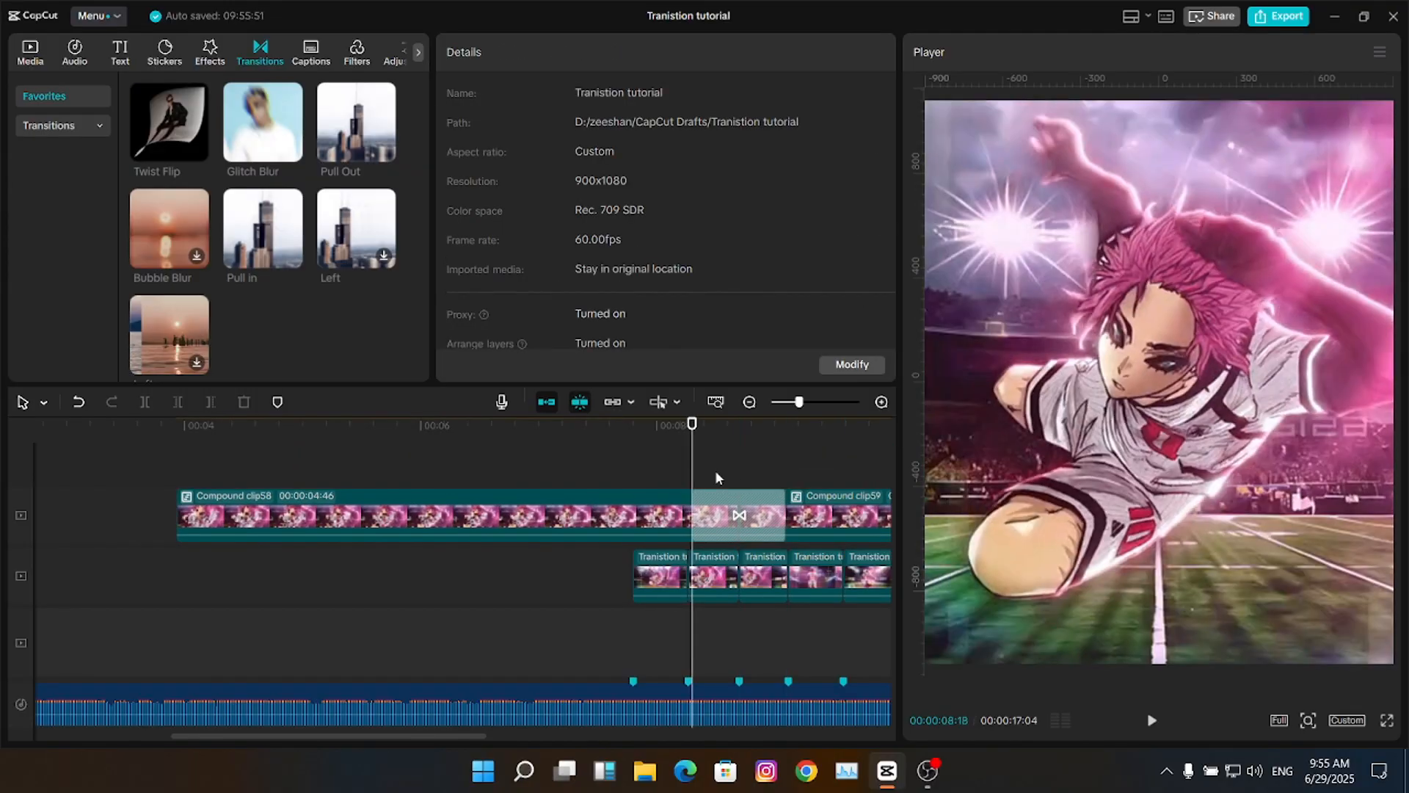
- Step frame by frame through the Twist Flip transition to check its motion between the second and fourth beat markers
{"action": "key", "text": "Right"}
{"action": "key", "text": "Right"}
{"action": "key", "text": "Right"}
{"action": "key", "text": "Right"}
{"action": "key", "text": "Right"}
{"action": "key", "text": "Right"}
{"action": "key", "text": "Right"}
{"action": "key", "text": "Right"}
{"action": "key", "text": "Right"}
{"action": "key", "text": "Right"}
{"action": "key", "text": "Right"}
{"action": "key", "text": "Right"}
{"action": "key", "text": "Right"}
{"action": "key", "text": "Right"}
{"action": "key", "text": "Right"}
{"action": "key", "text": "Right"}
{"action": "key", "text": "Right"}
{"action": "key", "text": "Right"}
{"action": "key", "text": "Right"}
{"action": "key", "text": "Right"}
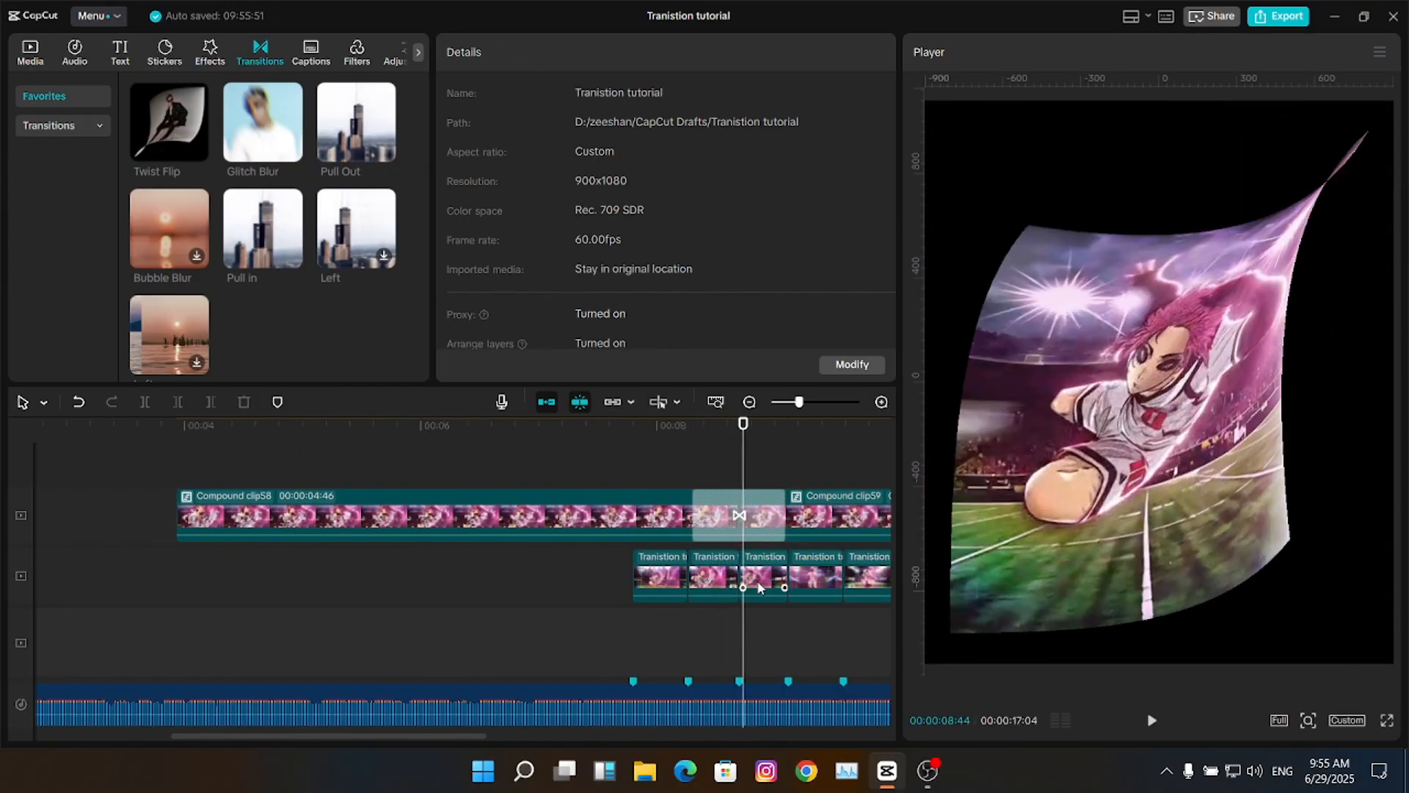
{"action": "key", "text": "Right"}
{"action": "key", "text": "Right"}
{"action": "key", "text": "Right"}
{"action": "key", "text": "Right"}
{"action": "key", "text": "Right"}
{"action": "key", "text": "Right"}
{"action": "key", "text": "Right"}
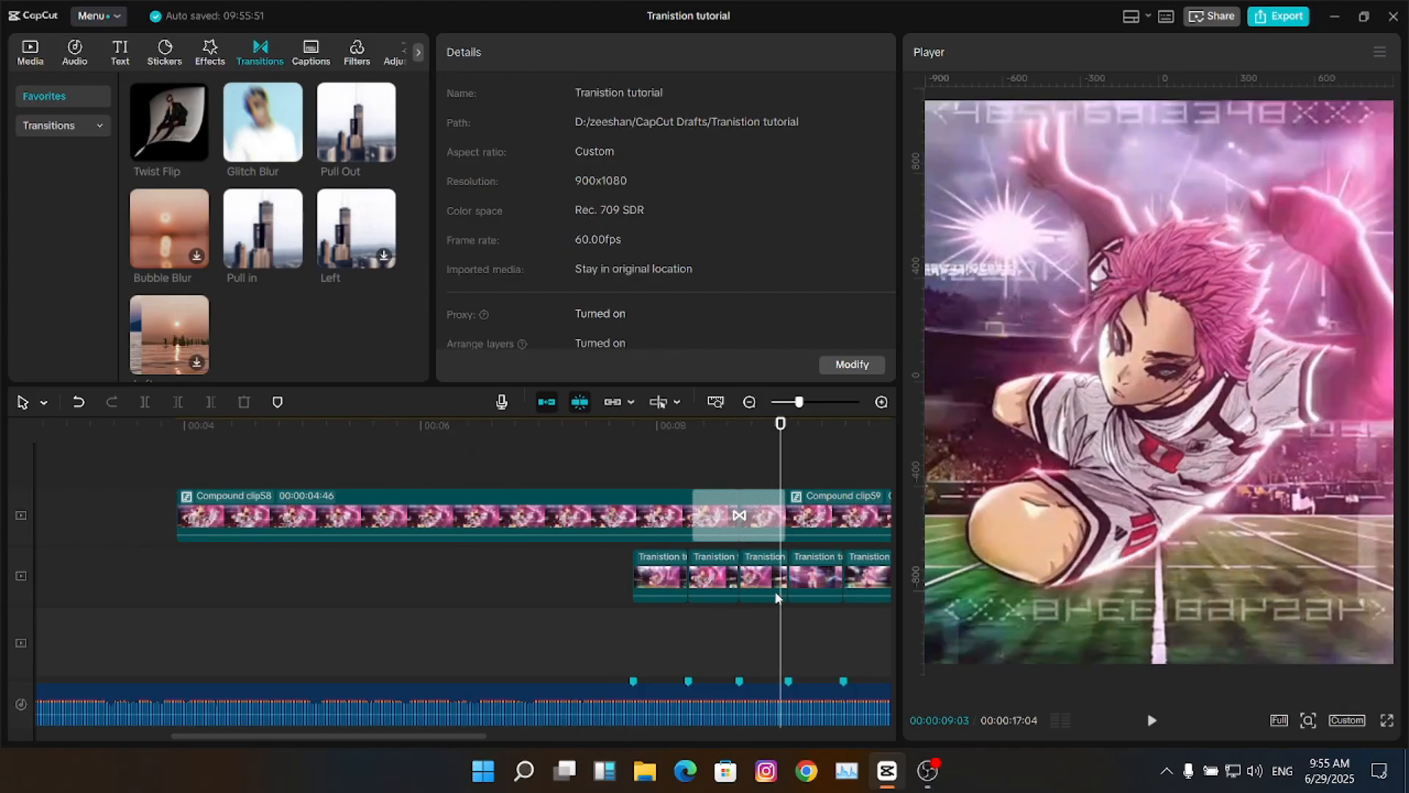
- Delete the two original clip pieces between the second and fourth beat markers on the lower track
{"action": "left_click_drag", "start_coordinate": [776, 642], "coordinate": [715, 592]}
{"action": "key", "text": "Delete"}
- Combine the two compound clips and their transition into a single compound clip
{"action": "left_click", "coordinate": [687, 552]}
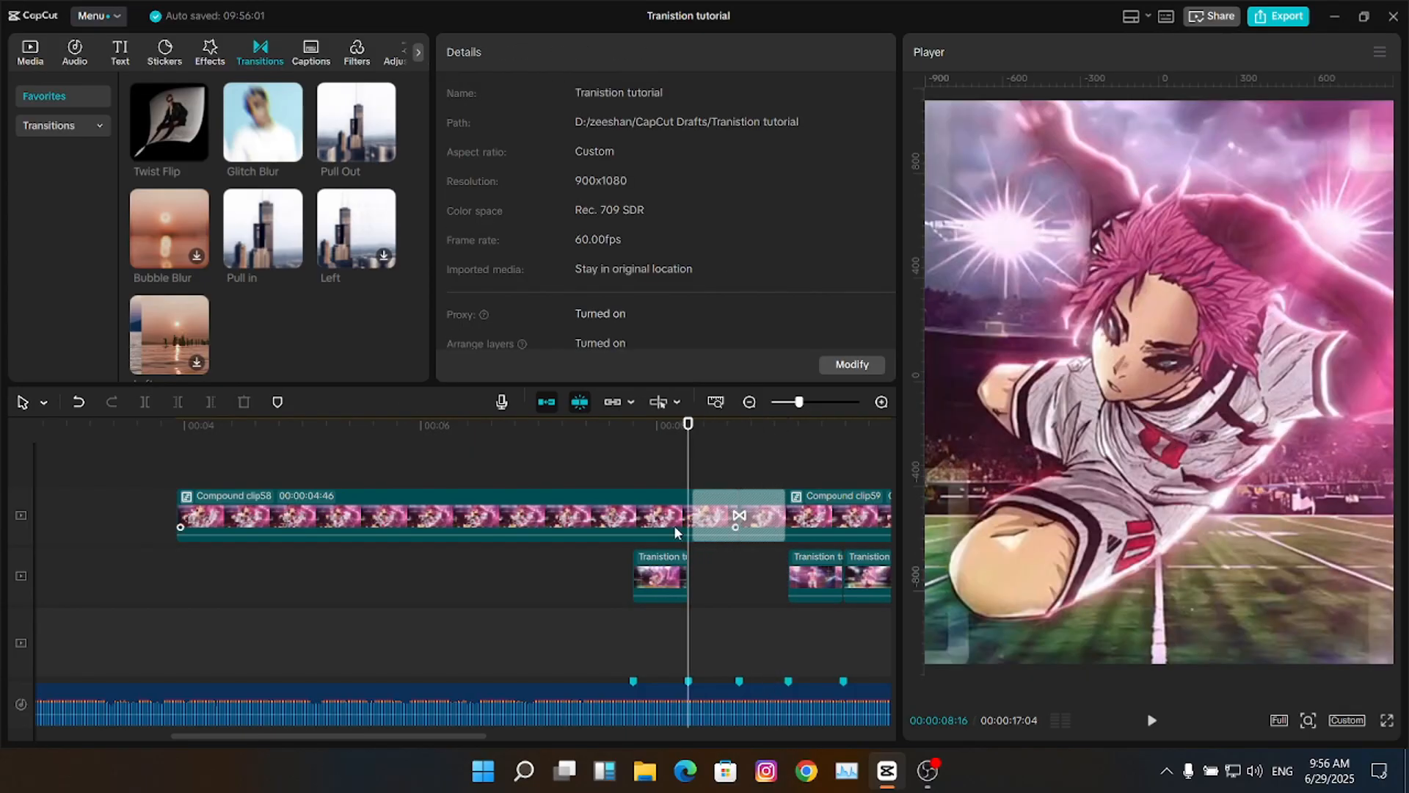
{"action": "left_click", "coordinate": [620, 516]}
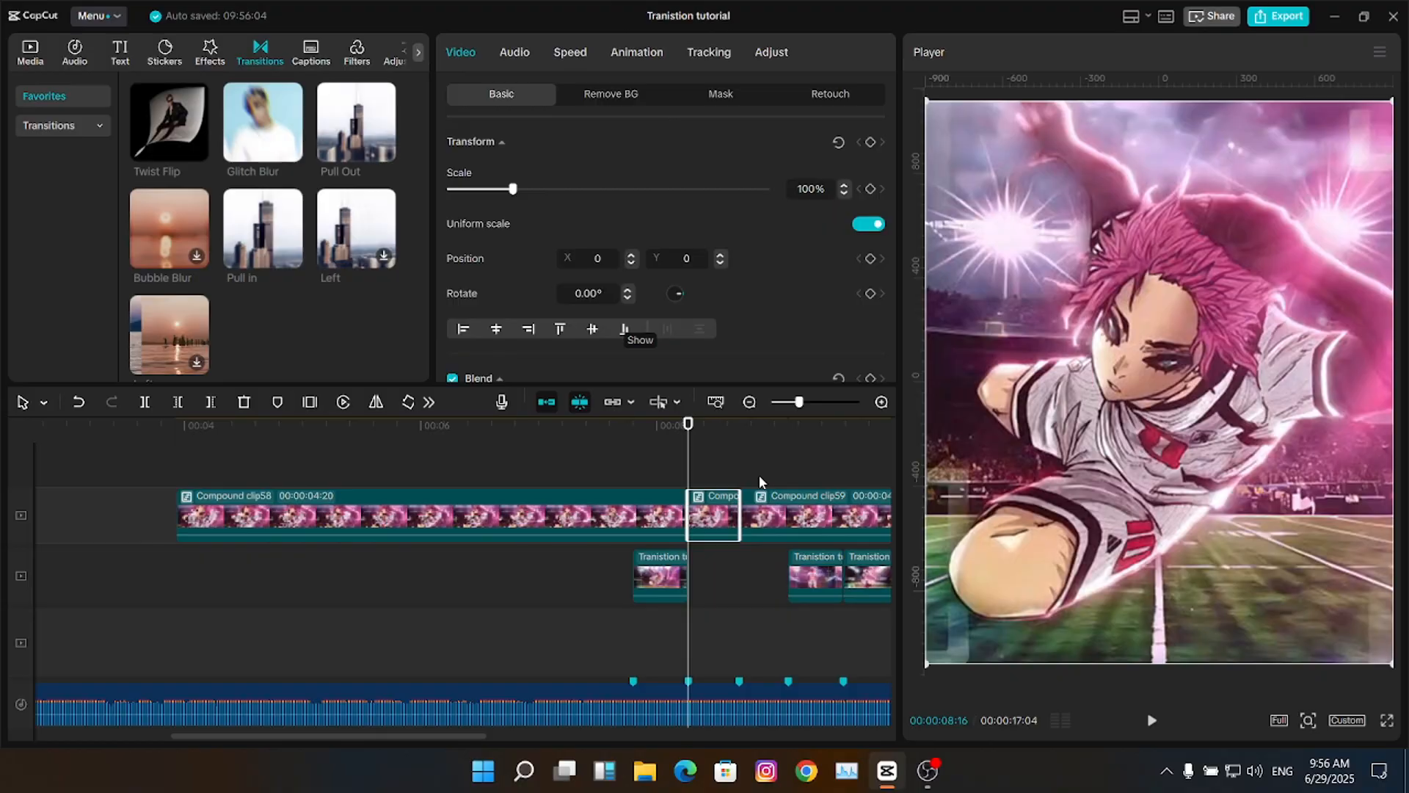
{"action": "key", "text": "alt+g"}
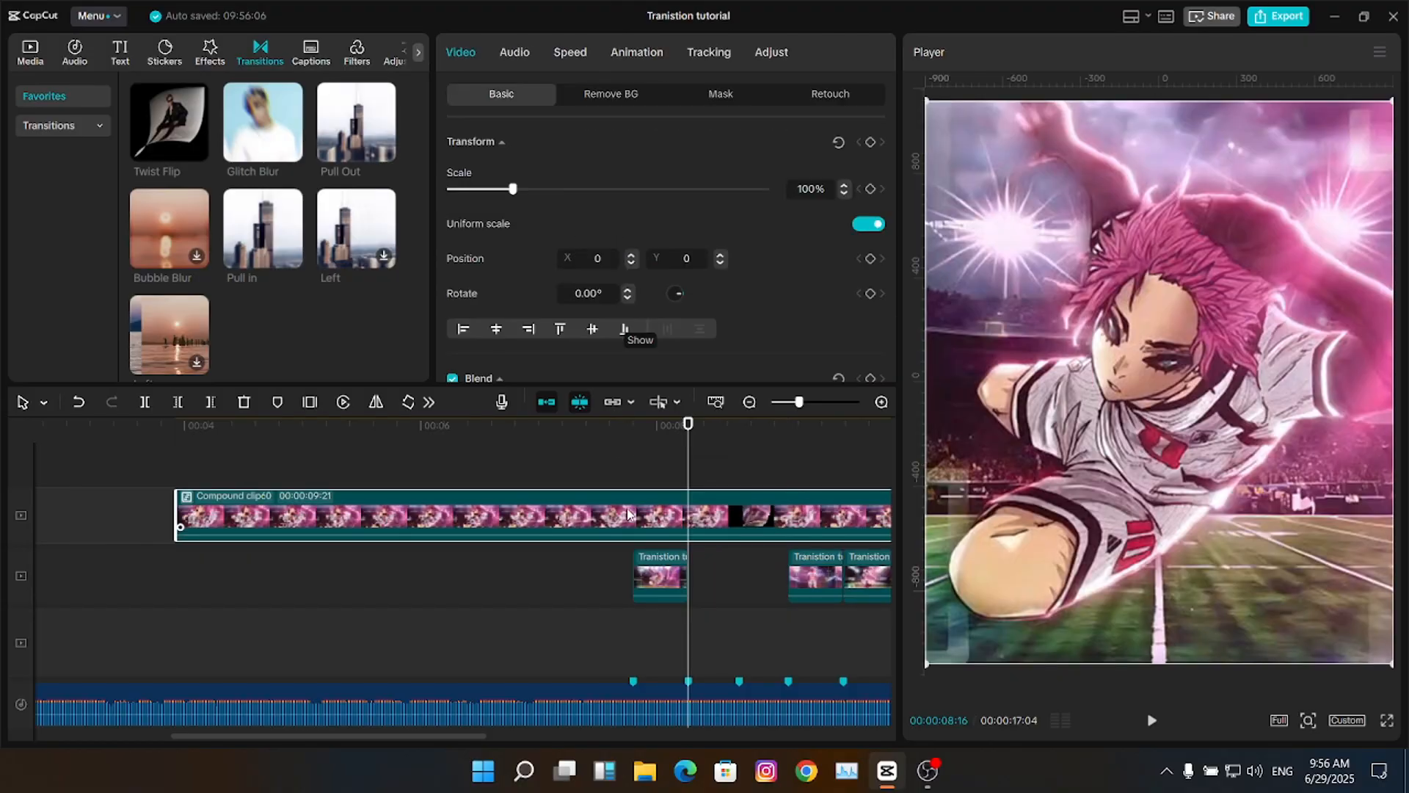
- Trim the combined compound clip to the span between the second and fourth beat markers and move it into the gap below
{"action": "key", "text": "q"}
{"action": "key", "text": "Down"}
{"action": "key", "text": "w"}
{"action": "left_click_drag", "start_coordinate": [734, 517], "coordinate": [734, 567]}
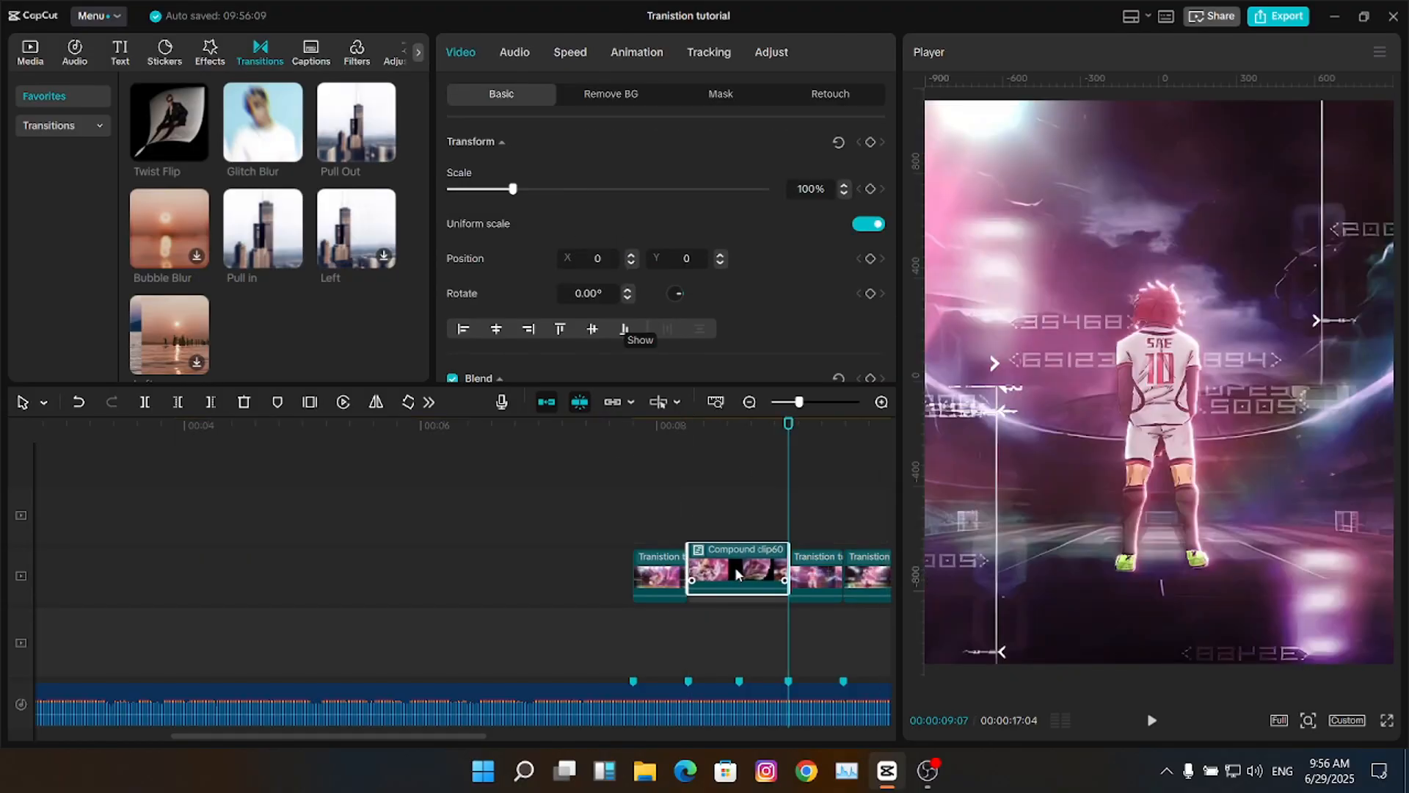
- Play back the edit from the second beat marker to check the placed compound clip
{"action": "left_click", "coordinate": [639, 477]}
{"action": "key", "text": "Up"}
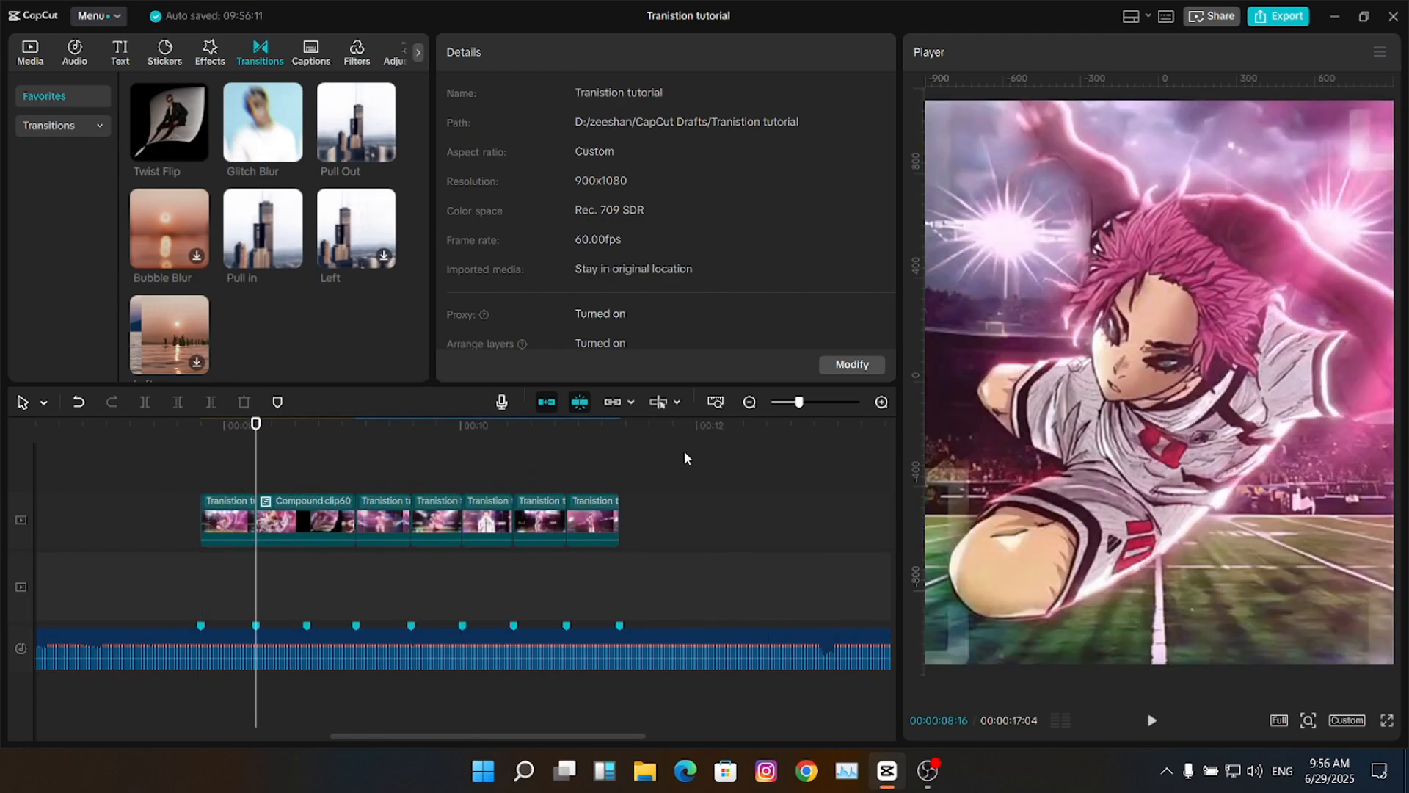
{"action": "key", "text": "space"}
{"action": "key", "text": "space"}
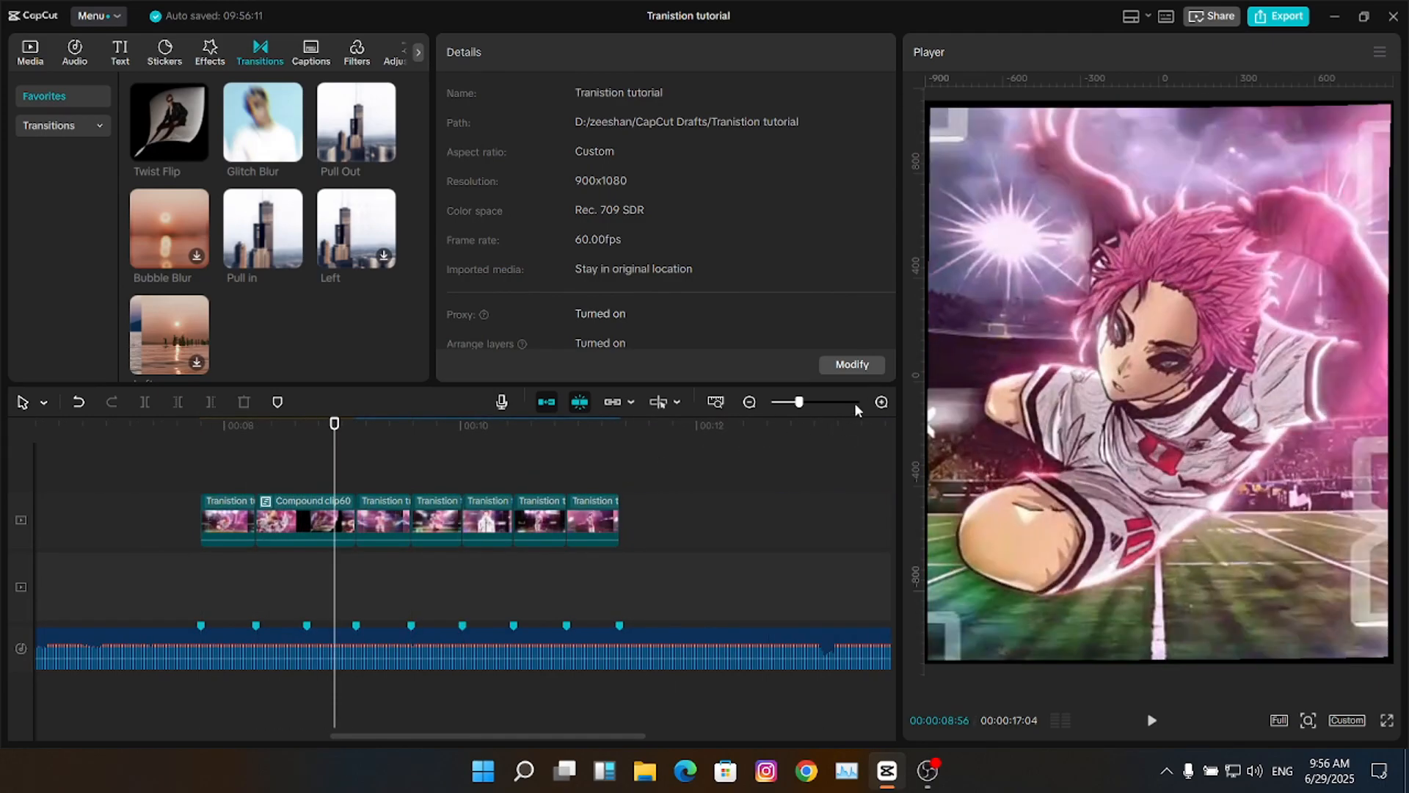
{"action": "left_click", "coordinate": [815, 402]}
{"action": "key", "text": "Up"}
- Open the combined compound clip and its first nested clip, and reset the transform of the short piece after the 0.1x part
{"action": "left_click", "coordinate": [607, 500]}
{"action": "left_click", "coordinate": [796, 403]}
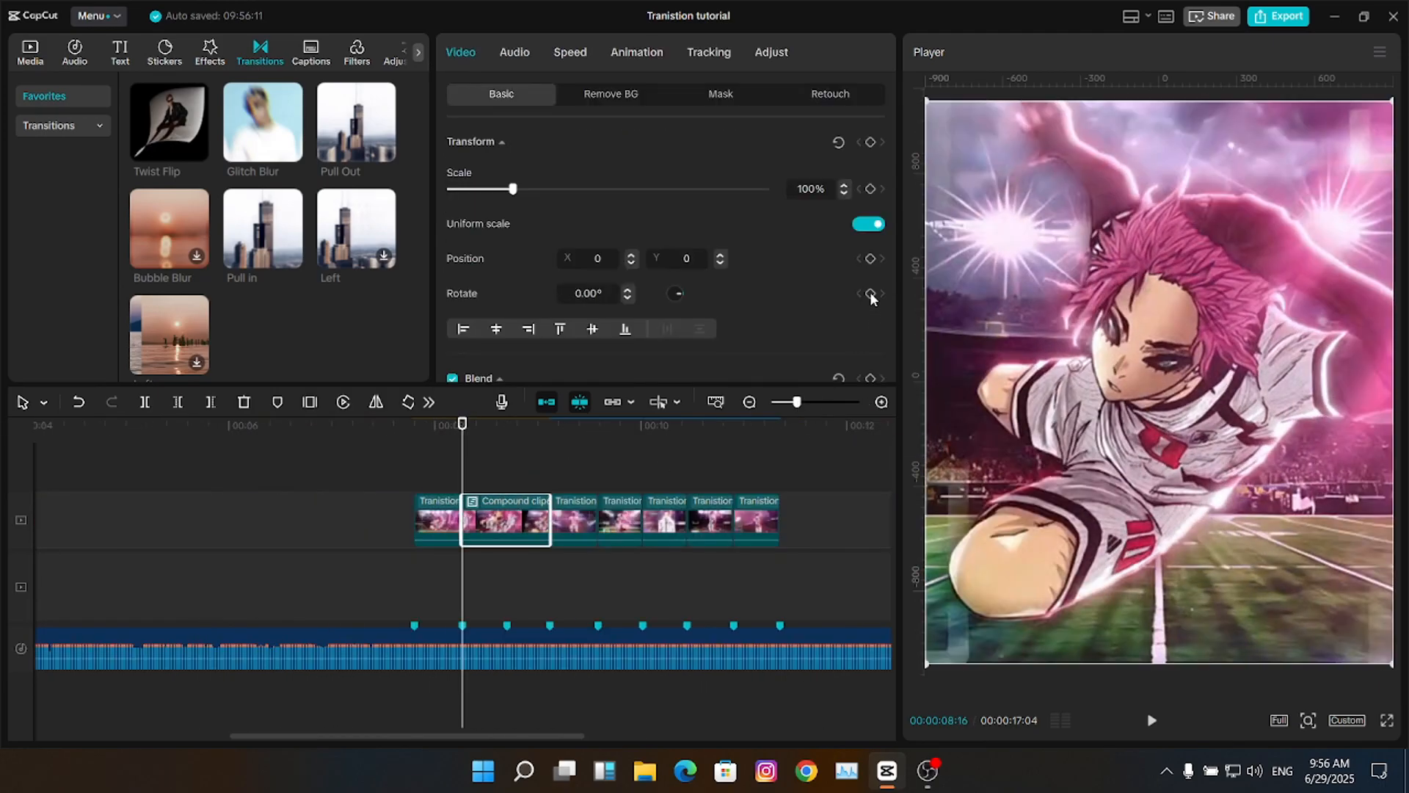
{"action": "double_click", "coordinate": [499, 516]}
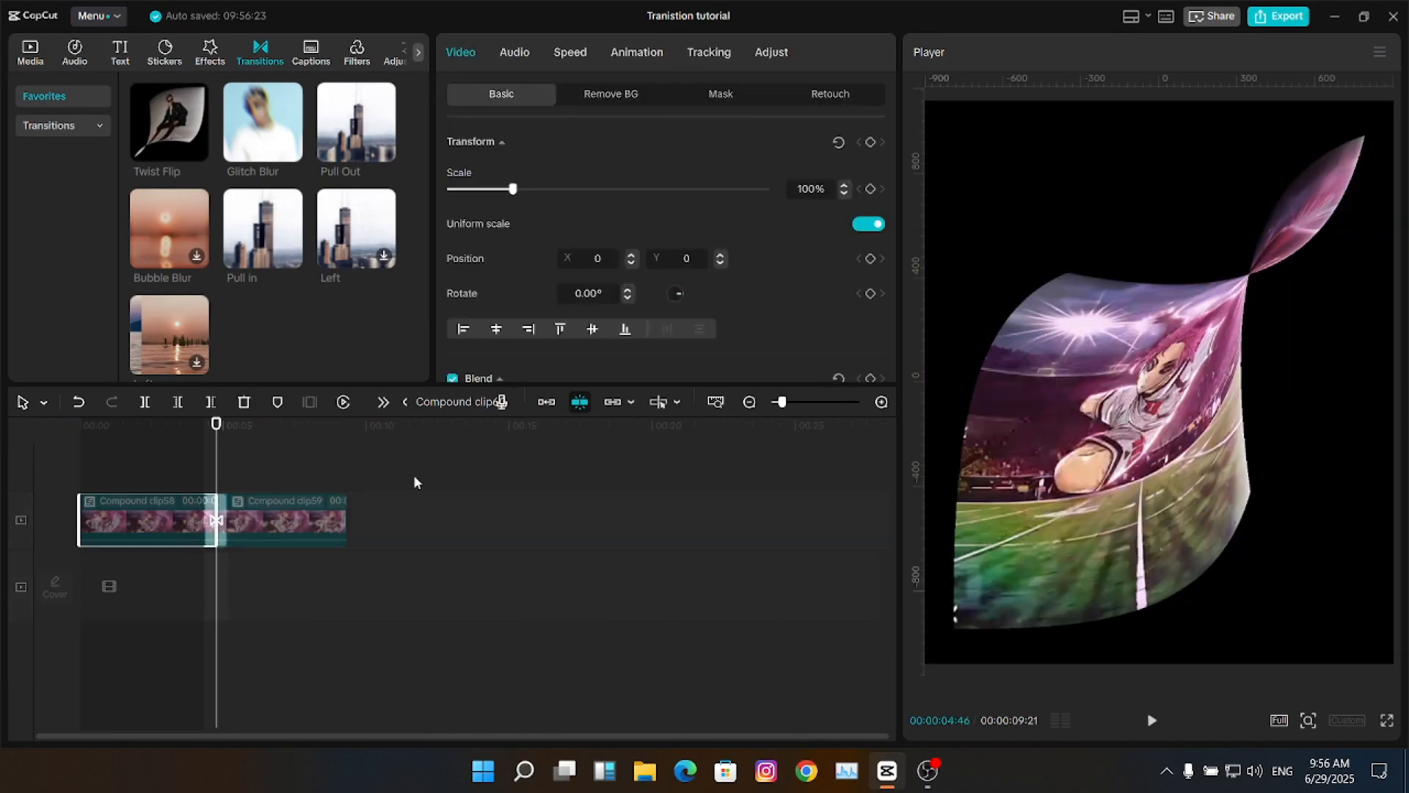
{"action": "left_click_drag", "start_coordinate": [796, 402], "coordinate": [825, 402]}
{"action": "left_click", "coordinate": [751, 404]}
{"action": "left_click", "coordinate": [454, 506]}
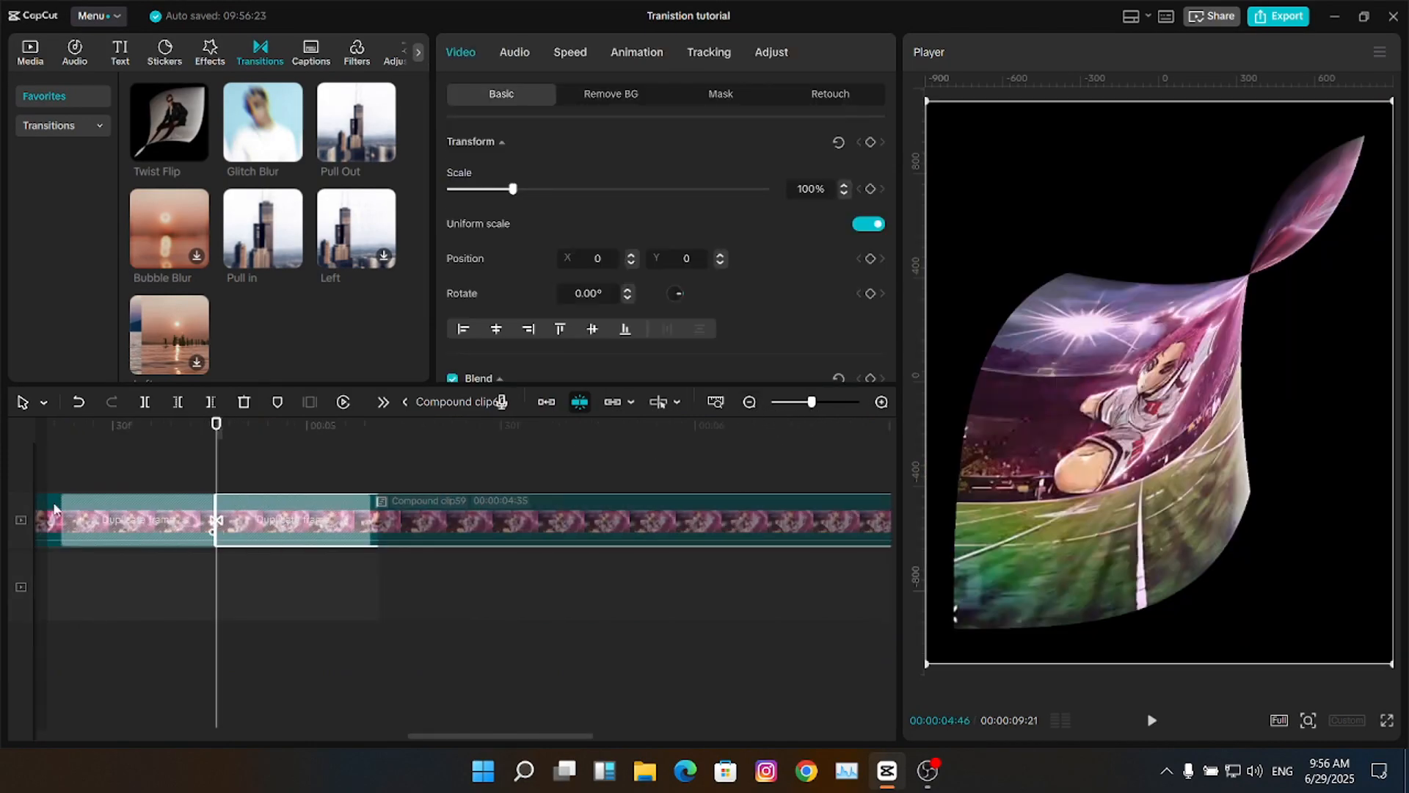
{"action": "double_click", "coordinate": [55, 506]}
{"action": "left_click", "coordinate": [329, 526]}
{"action": "left_click", "coordinate": [839, 142]}
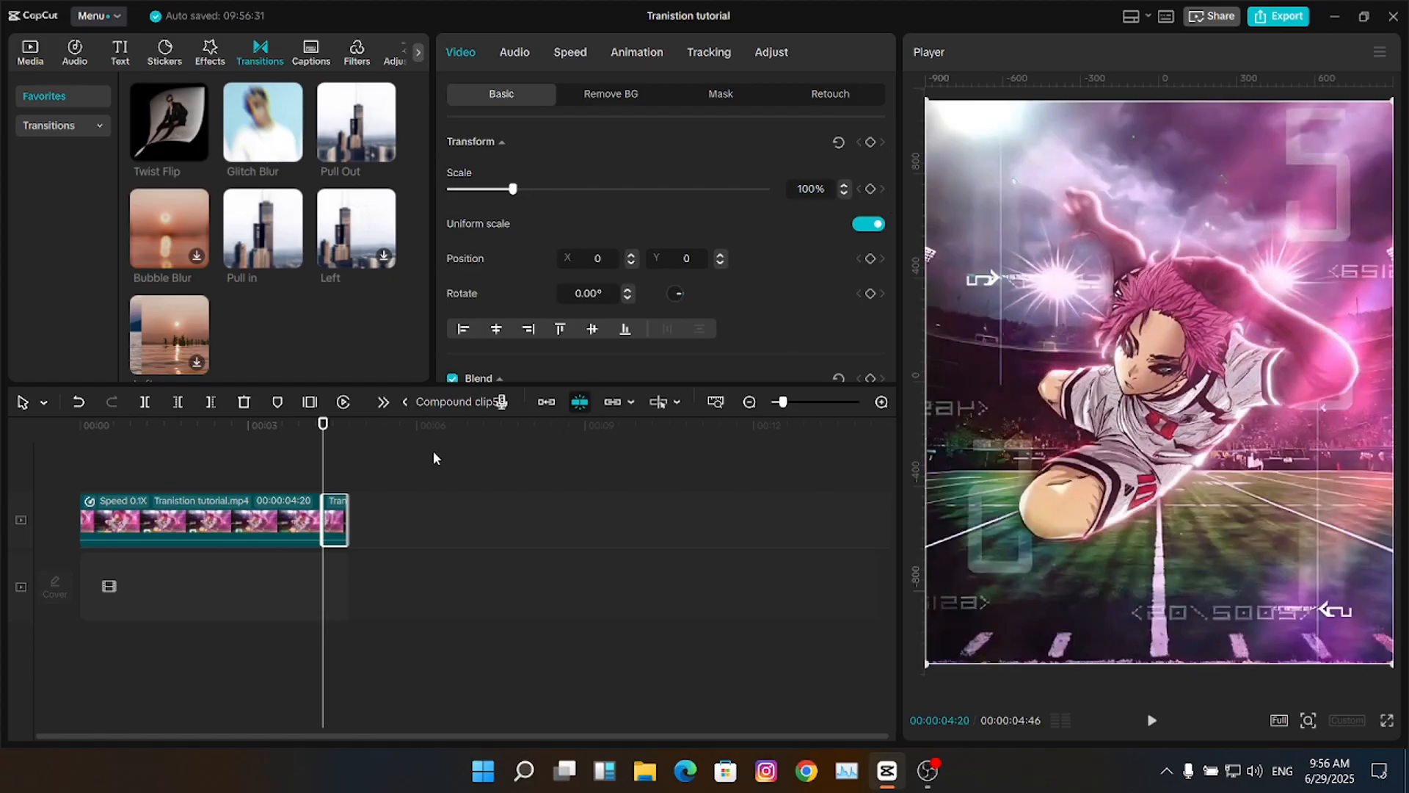
- In the second nested clip, reset the transform of the short piece before the 0.1x part and return to the main timeline
{"action": "left_click", "coordinate": [405, 402]}
{"action": "double_click", "coordinate": [512, 518]}
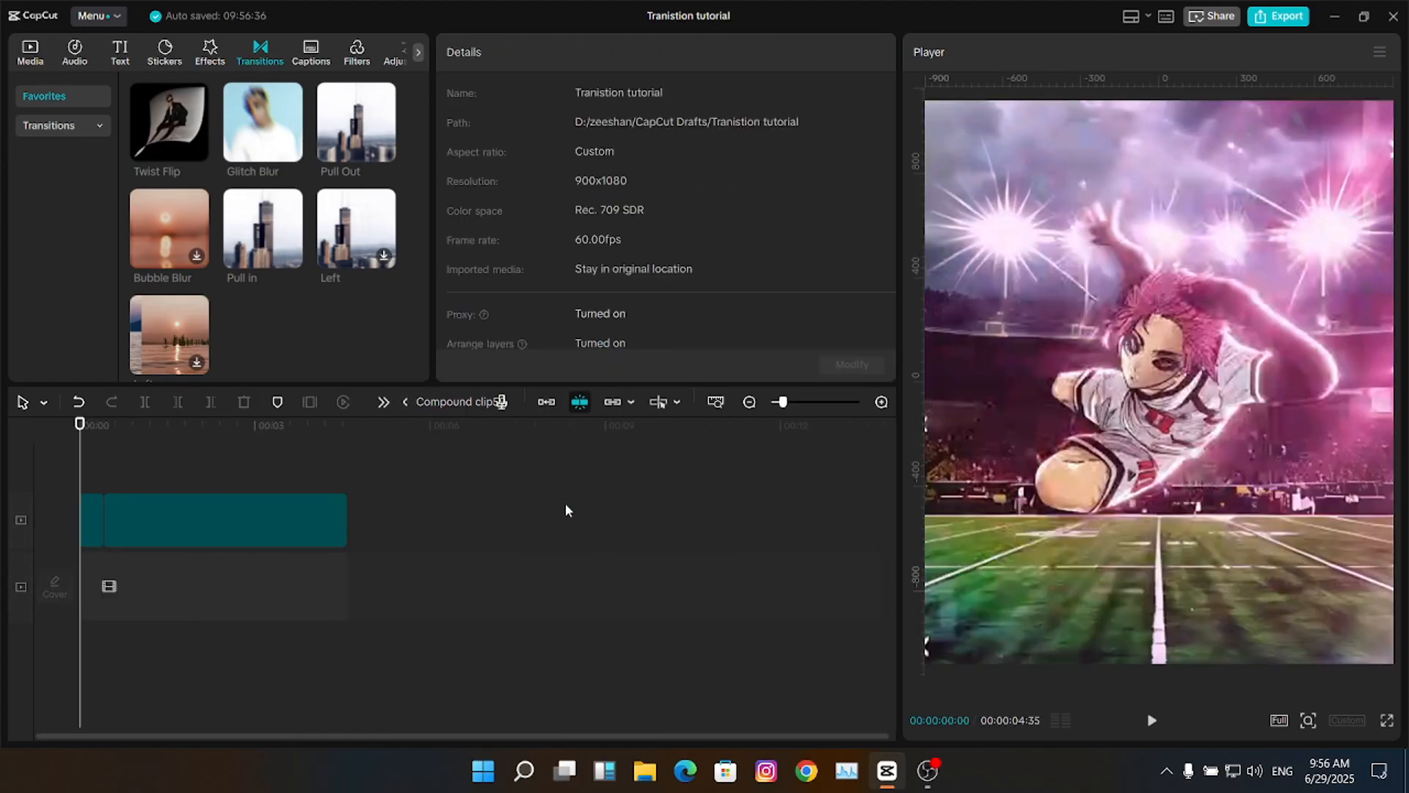
{"action": "left_click", "coordinate": [95, 522]}
{"action": "left_click", "coordinate": [838, 142]}
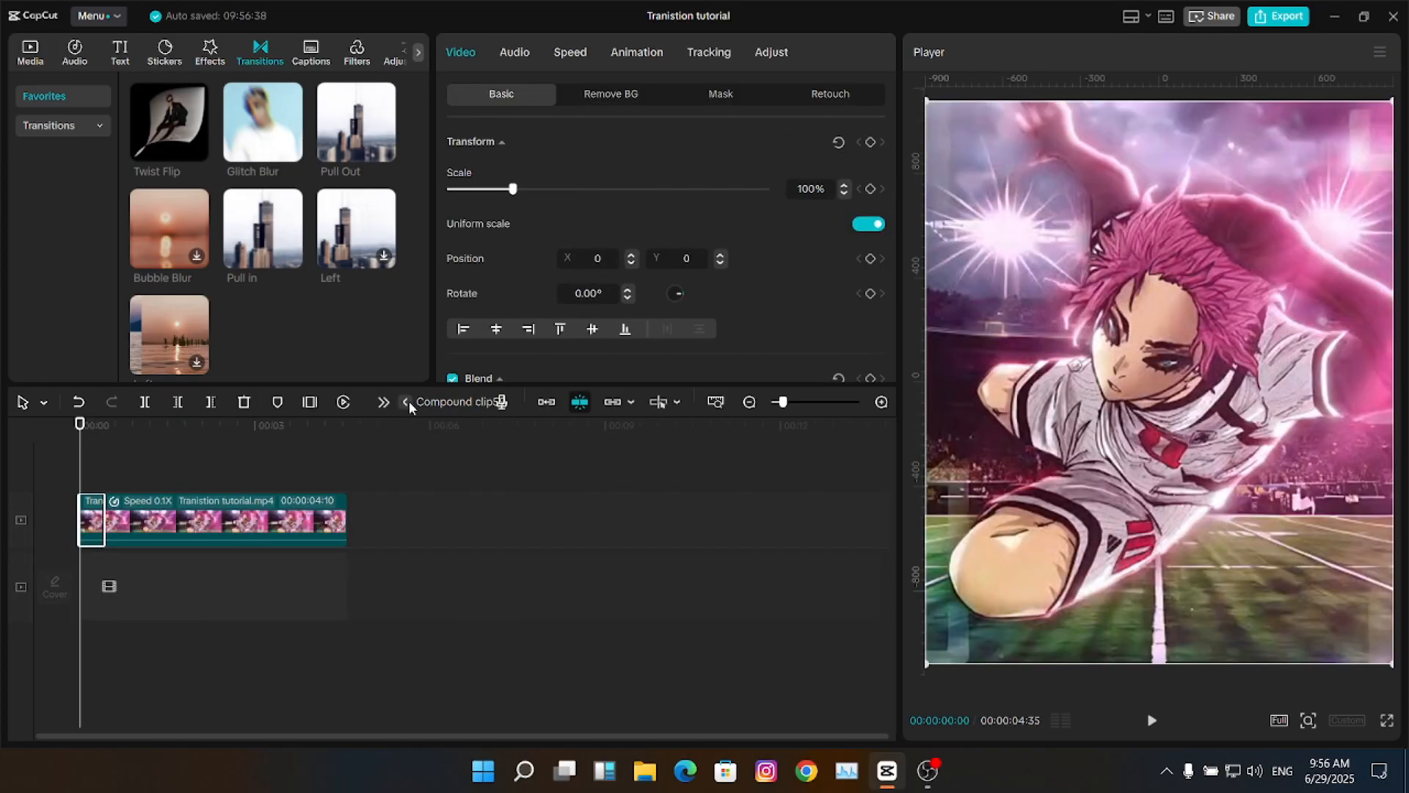
{"action": "left_click", "coordinate": [408, 401]}
- Add a scale keyframe of 150% at the start of the compound clip, on the second beat marker
{"action": "scroll", "coordinate": [566, 474], "scroll_direction": "up", "scroll_amount": 2}
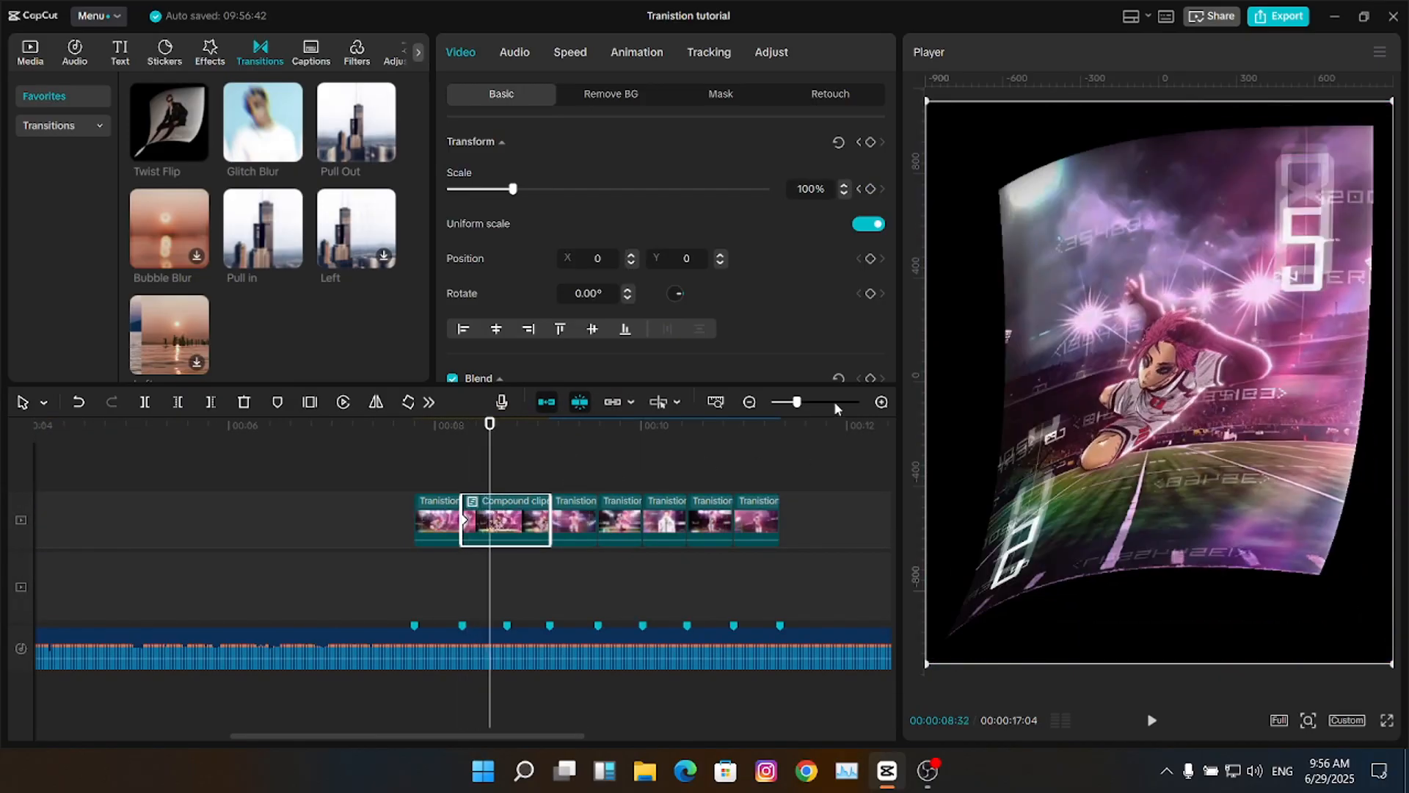
{"action": "double_click", "coordinate": [880, 402]}
{"action": "left_click", "coordinate": [382, 431]}
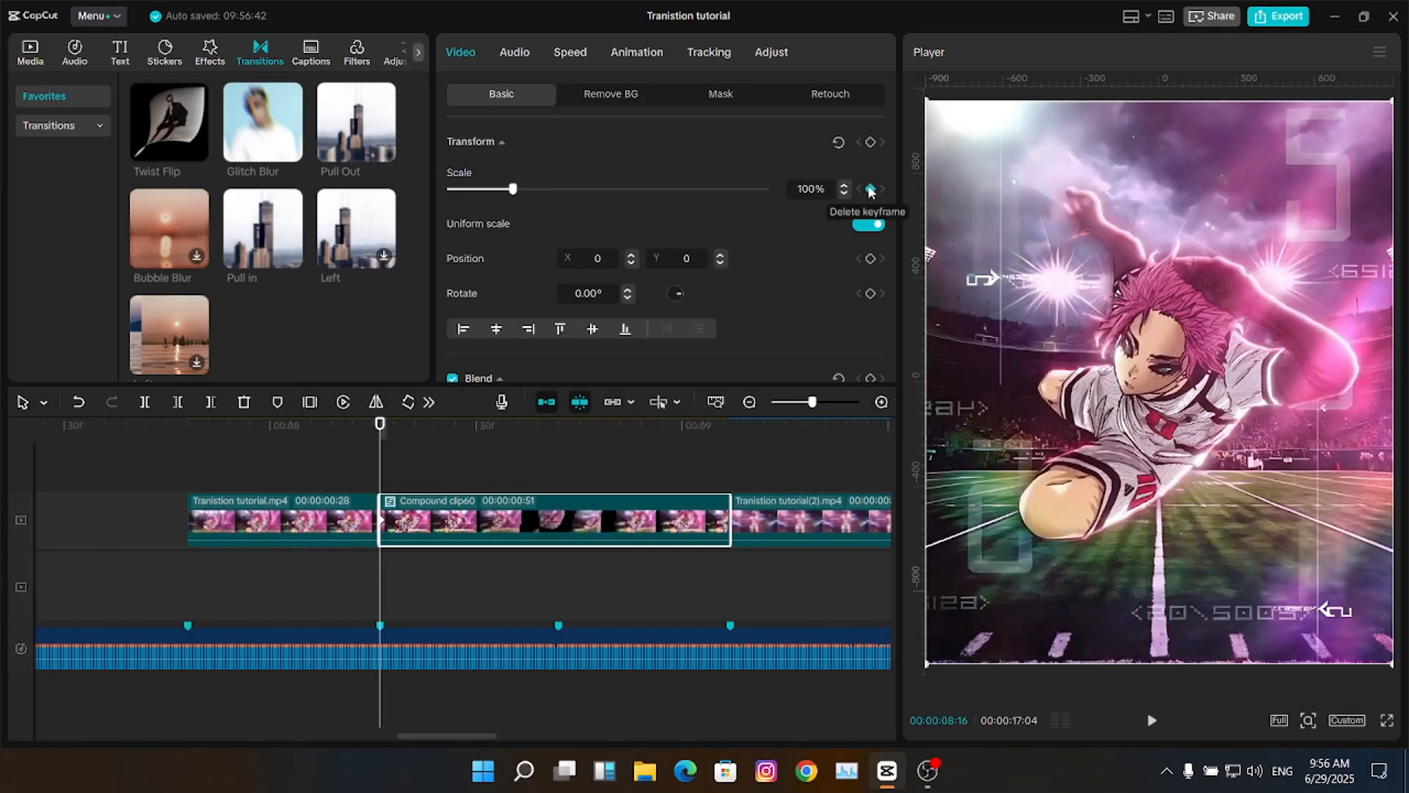
{"action": "left_click_drag", "start_coordinate": [533, 191], "coordinate": [546, 192]}
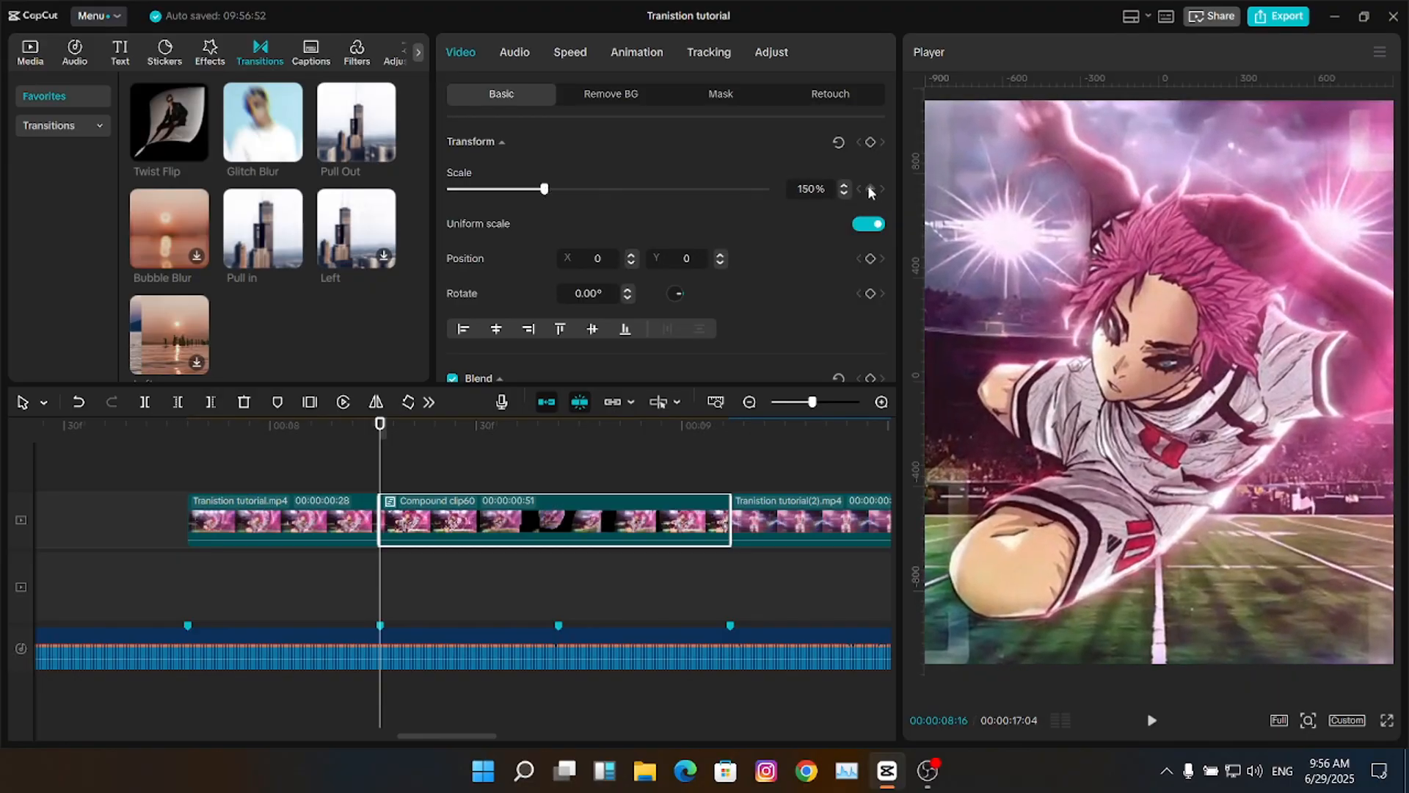
- Add a scale keyframe of 45% to the compound clip at 00:00:08:31, before the third beat marker
{"action": "key", "text": "Right"}
{"action": "key", "text": "Right"}
{"action": "key", "text": "Right"}
{"action": "key", "text": "Right"}
{"action": "key", "text": "Right"}
{"action": "key", "text": "Right"}
{"action": "key", "text": "Right"}
{"action": "key", "text": "Right"}
{"action": "key", "text": "Right"}
{"action": "key", "text": "Right"}
{"action": "key", "text": "Right"}
{"action": "key", "text": "Right"}
{"action": "key", "text": "Right"}
{"action": "key", "text": "Right"}
{"action": "key", "text": "Right"}
{"action": "key", "text": "Right"}
{"action": "key", "text": "Right"}
{"action": "key", "text": "Right"}
{"action": "key", "text": "Right"}
{"action": "key", "text": "Right"}
{"action": "key", "text": "Right"}
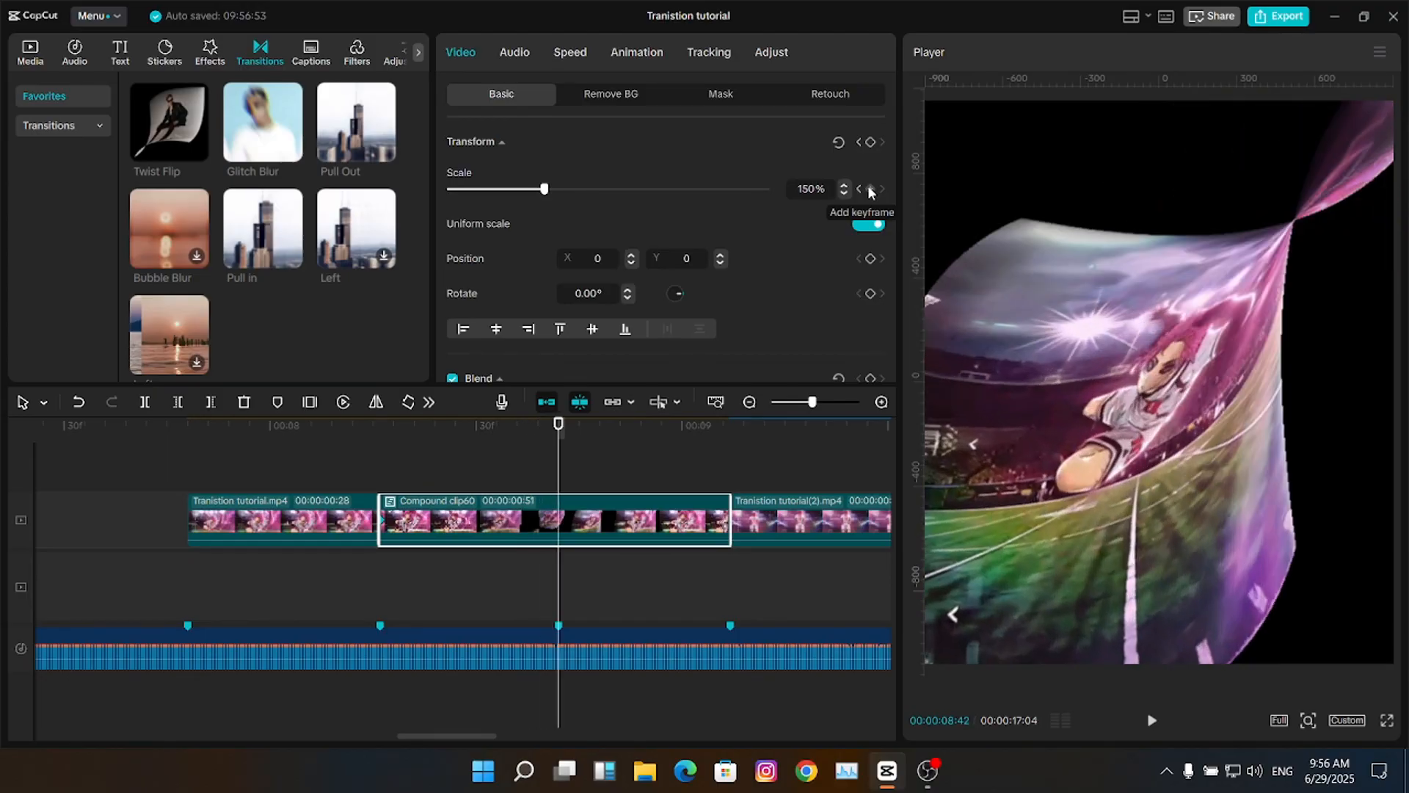
{"action": "key", "text": "Left"}
{"action": "key", "text": "Left"}
{"action": "key", "text": "Left"}
{"action": "key", "text": "Left"}
{"action": "key", "text": "Left"}
{"action": "key", "text": "Left"}
{"action": "key", "text": "Left"}
{"action": "key", "text": "Left"}
{"action": "key", "text": "Left"}
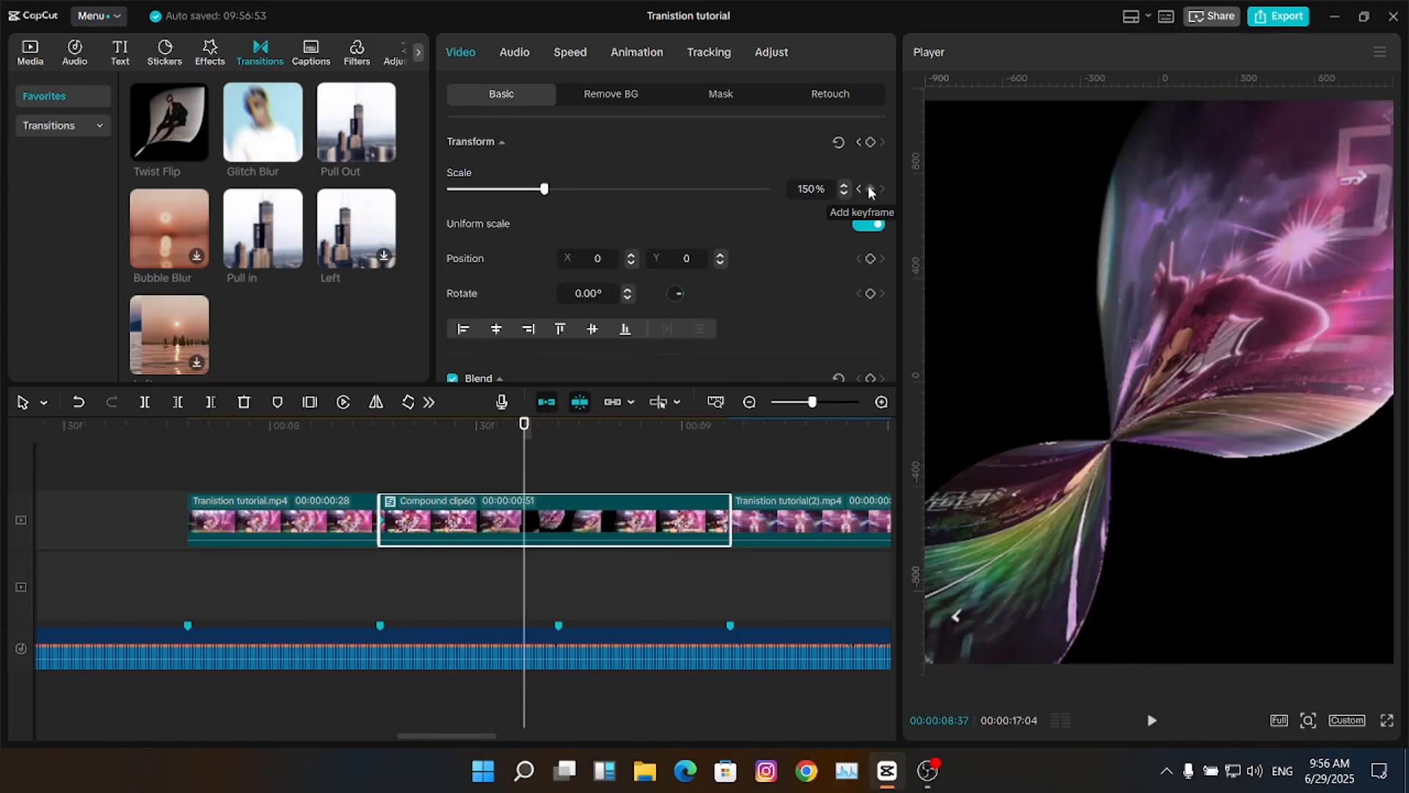
{"action": "key", "text": "Left"}
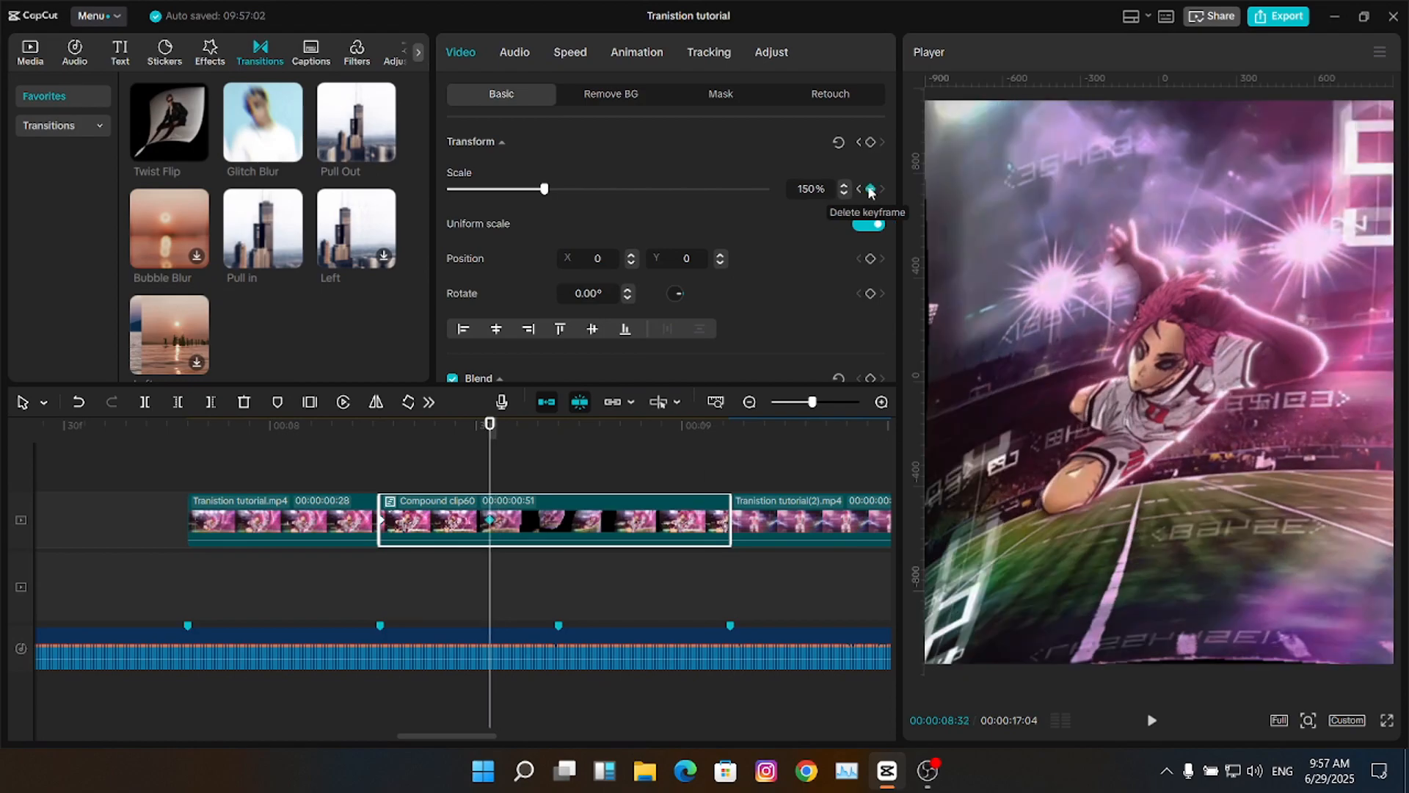
{"action": "key", "text": "Left"}
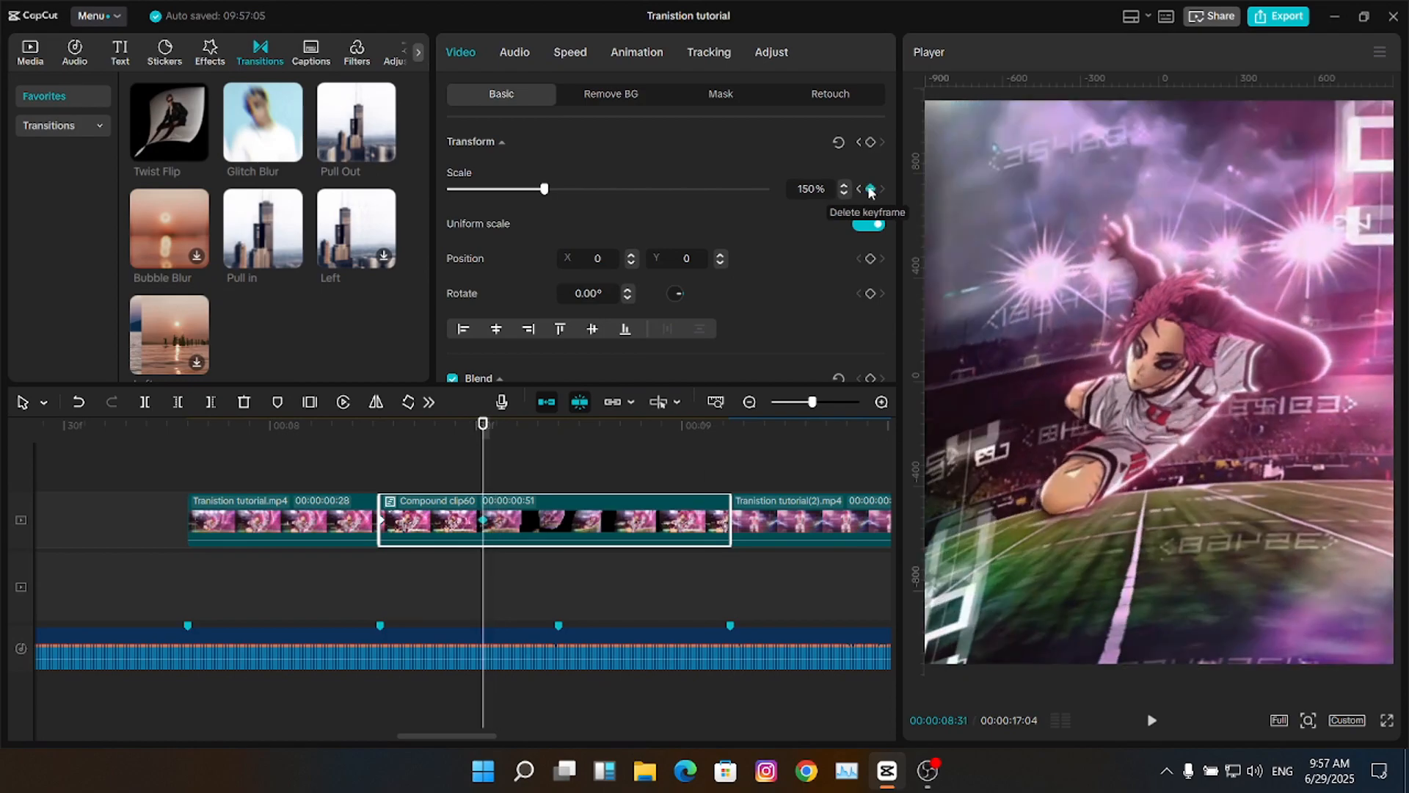
{"action": "key", "text": "Right"}
{"action": "key", "text": "Left"}
{"action": "left_click_drag", "start_coordinate": [544, 190], "coordinate": [477, 203]}
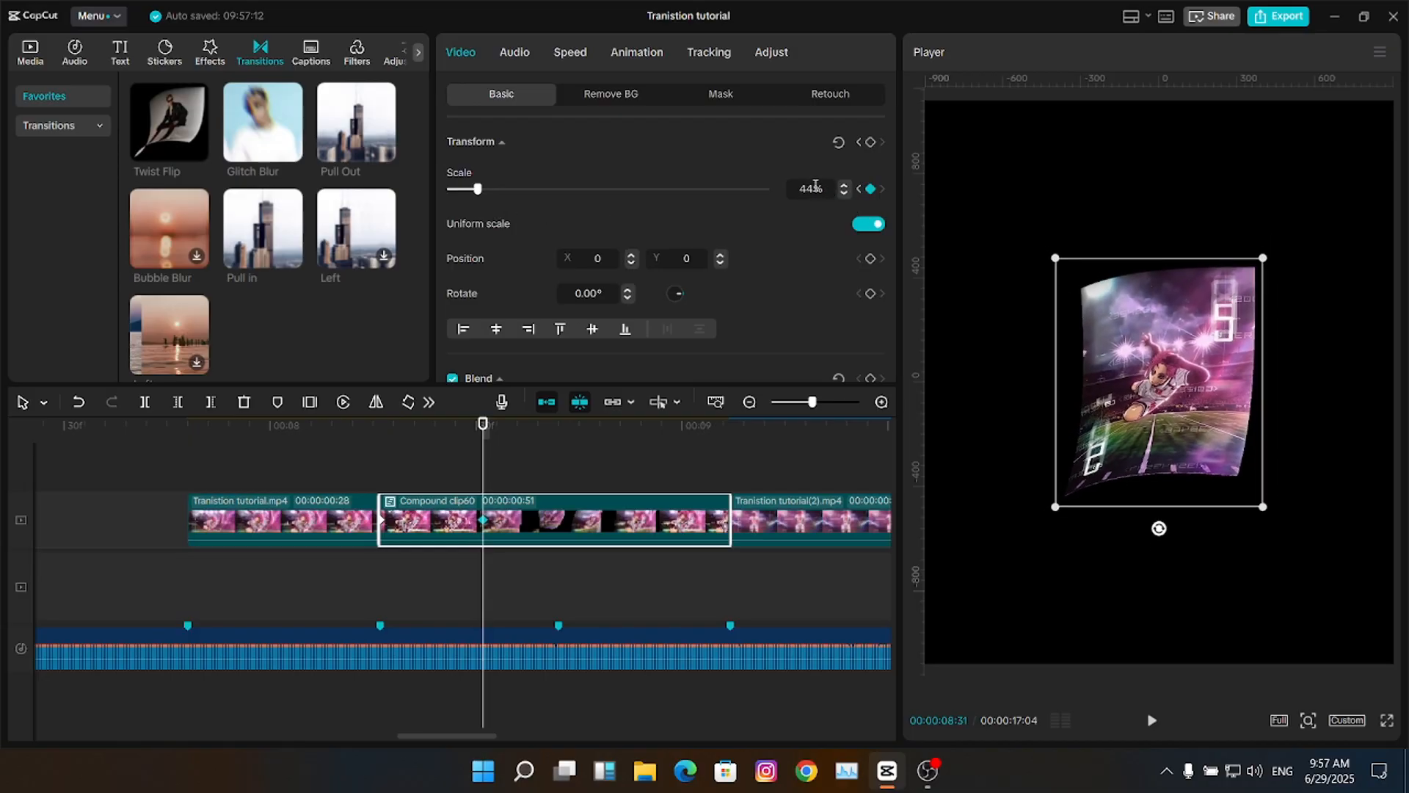
- Add a scale keyframe of 160% at the end of the compound clip, on the fourth beat marker, and preview the zoom
{"action": "key", "text": "Down"}
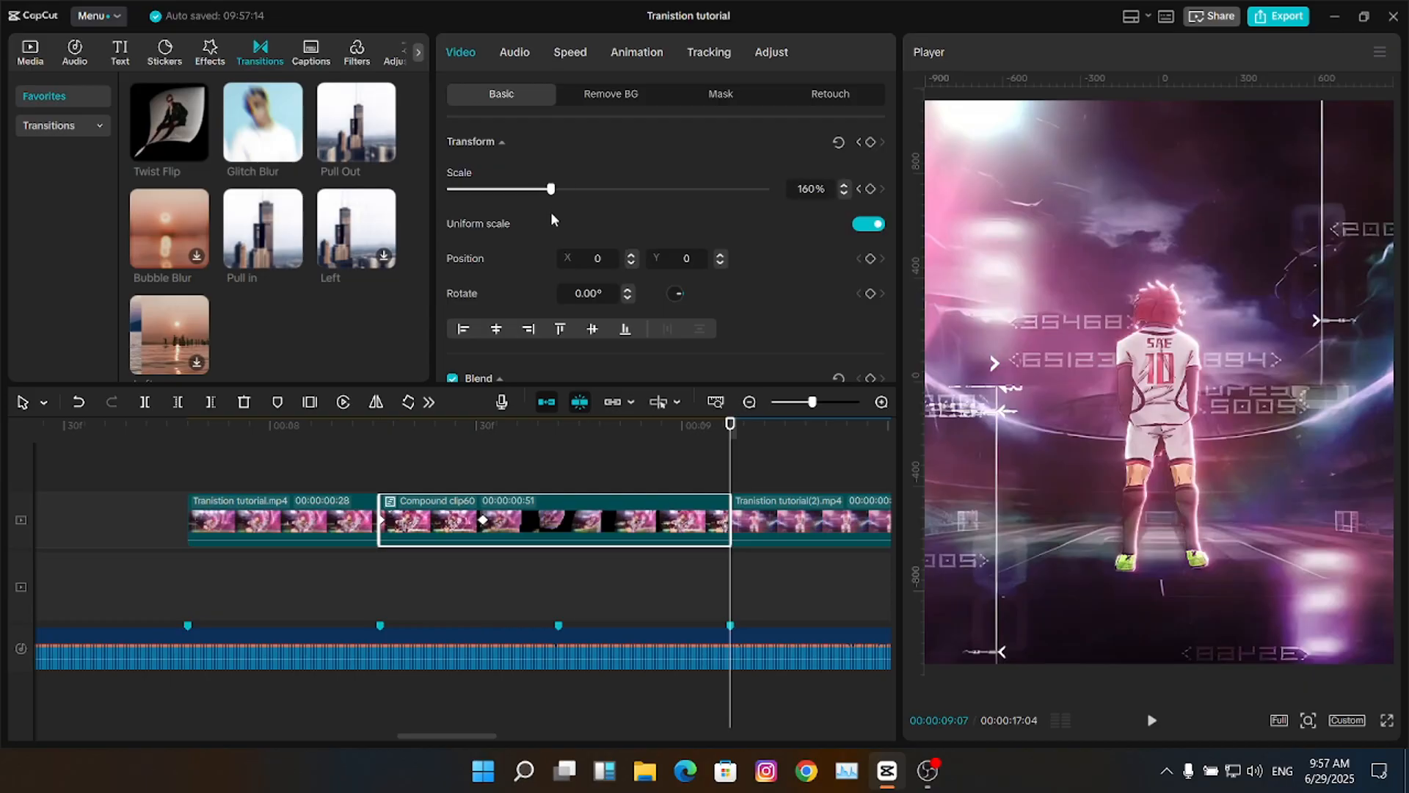
{"action": "left_click_drag", "start_coordinate": [394, 436], "coordinate": [685, 446]}
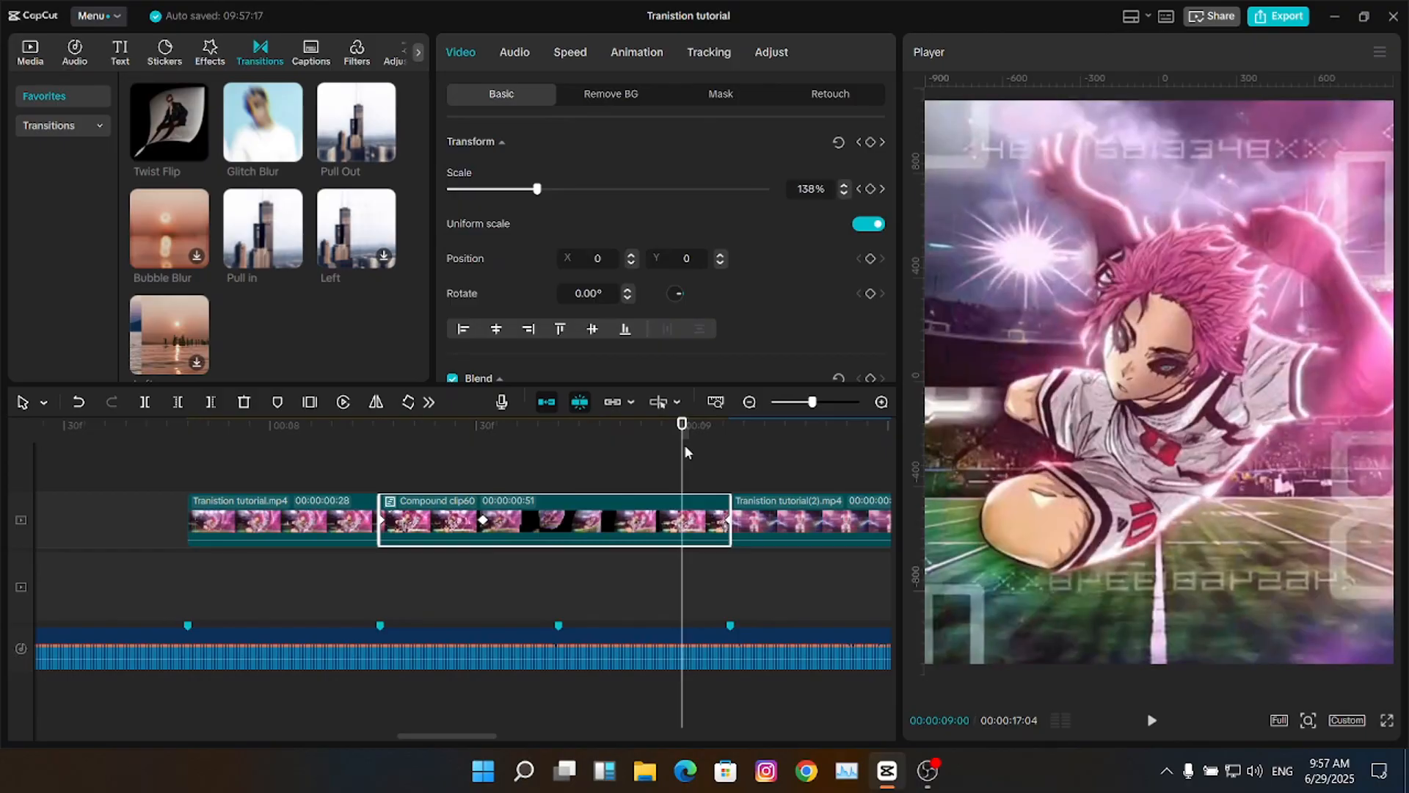
{"action": "left_click", "coordinate": [462, 449]}
- Show the variable speed animation graph for the clip before the compound clip
{"action": "key", "text": "Up"}
{"action": "key", "text": "Up"}
{"action": "left_click", "coordinate": [340, 527]}
{"action": "right_click", "coordinate": [336, 531]}
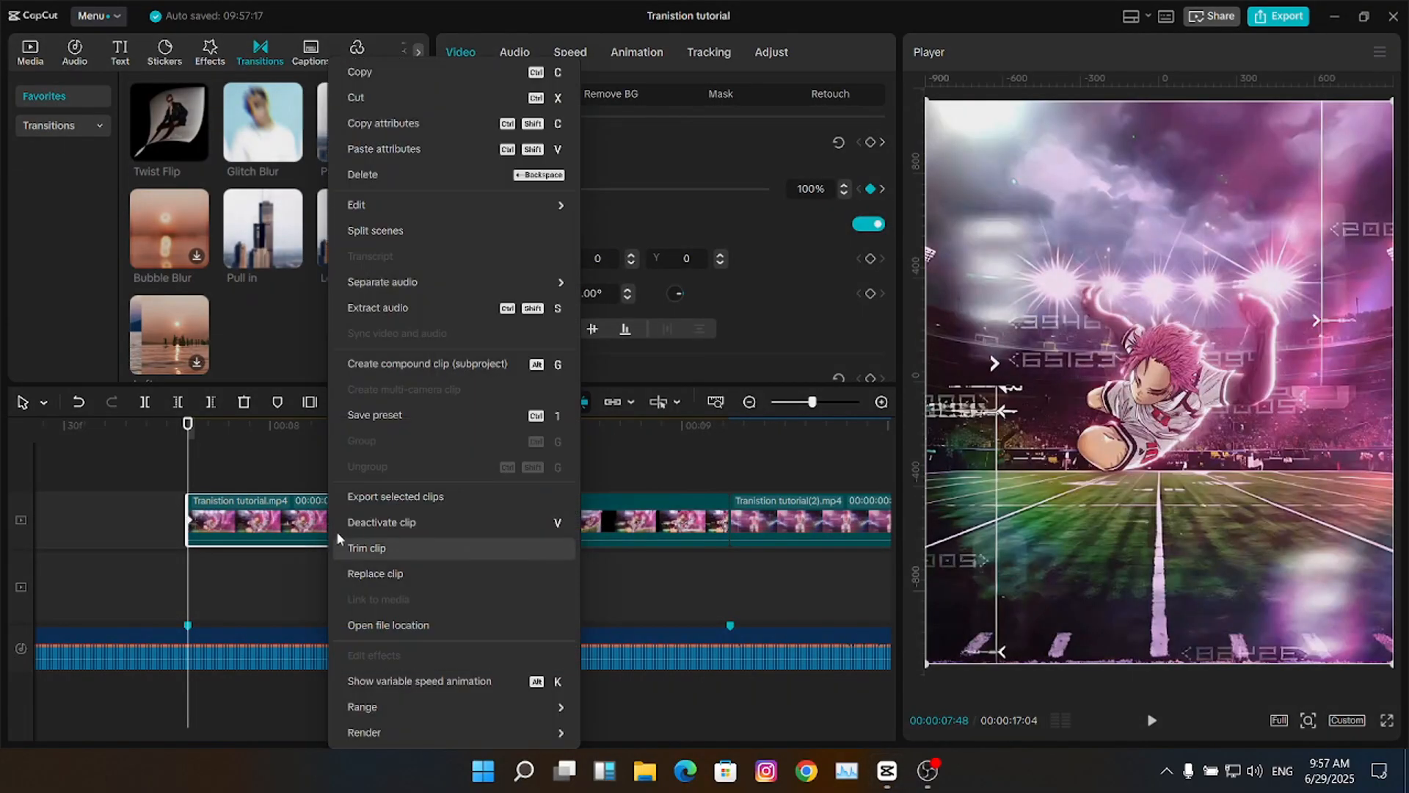
{"action": "left_click", "coordinate": [417, 680]}
{"action": "scroll", "coordinate": [887, 591], "scroll_direction": "up", "scroll_amount": 2}
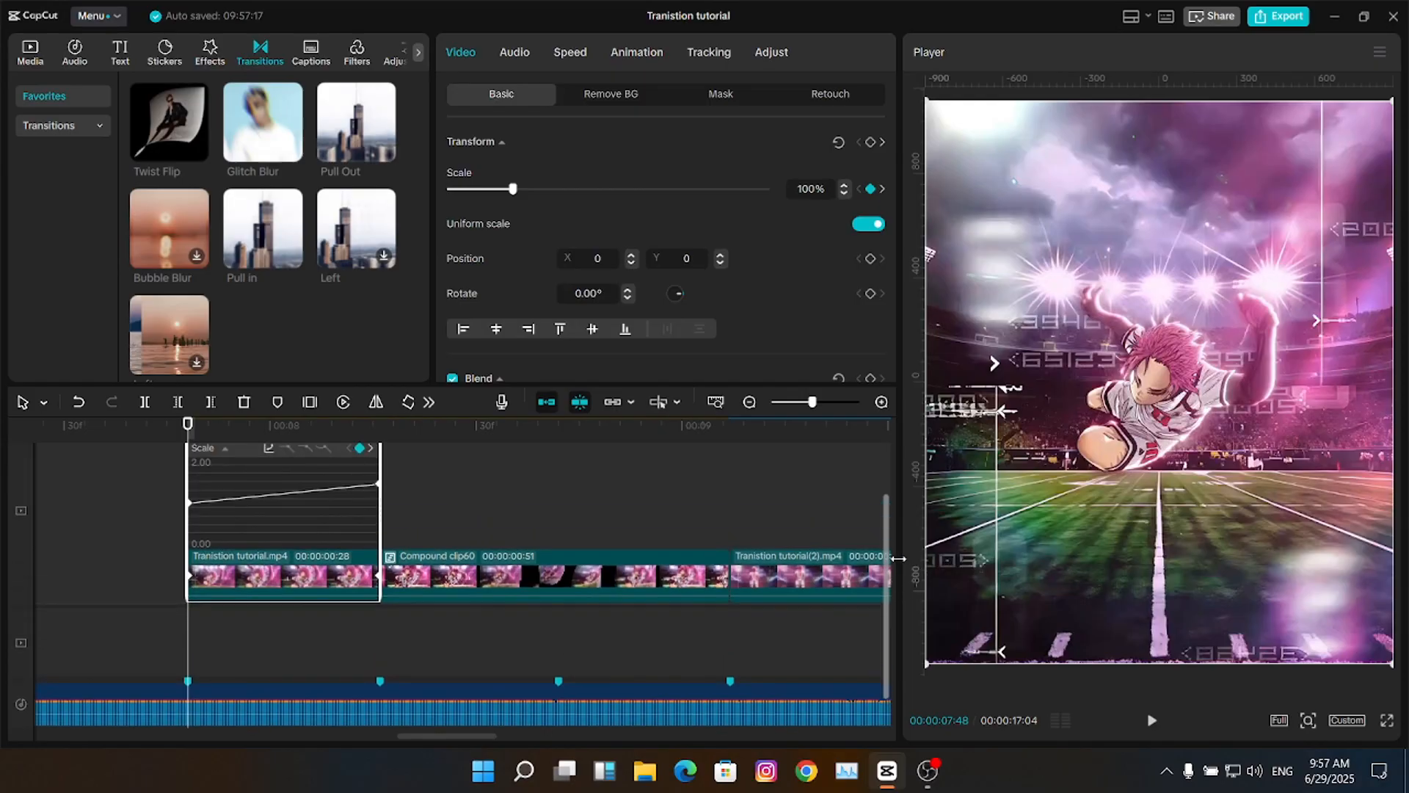
{"action": "scroll", "coordinate": [123, 571], "scroll_direction": "down", "scroll_amount": 1}
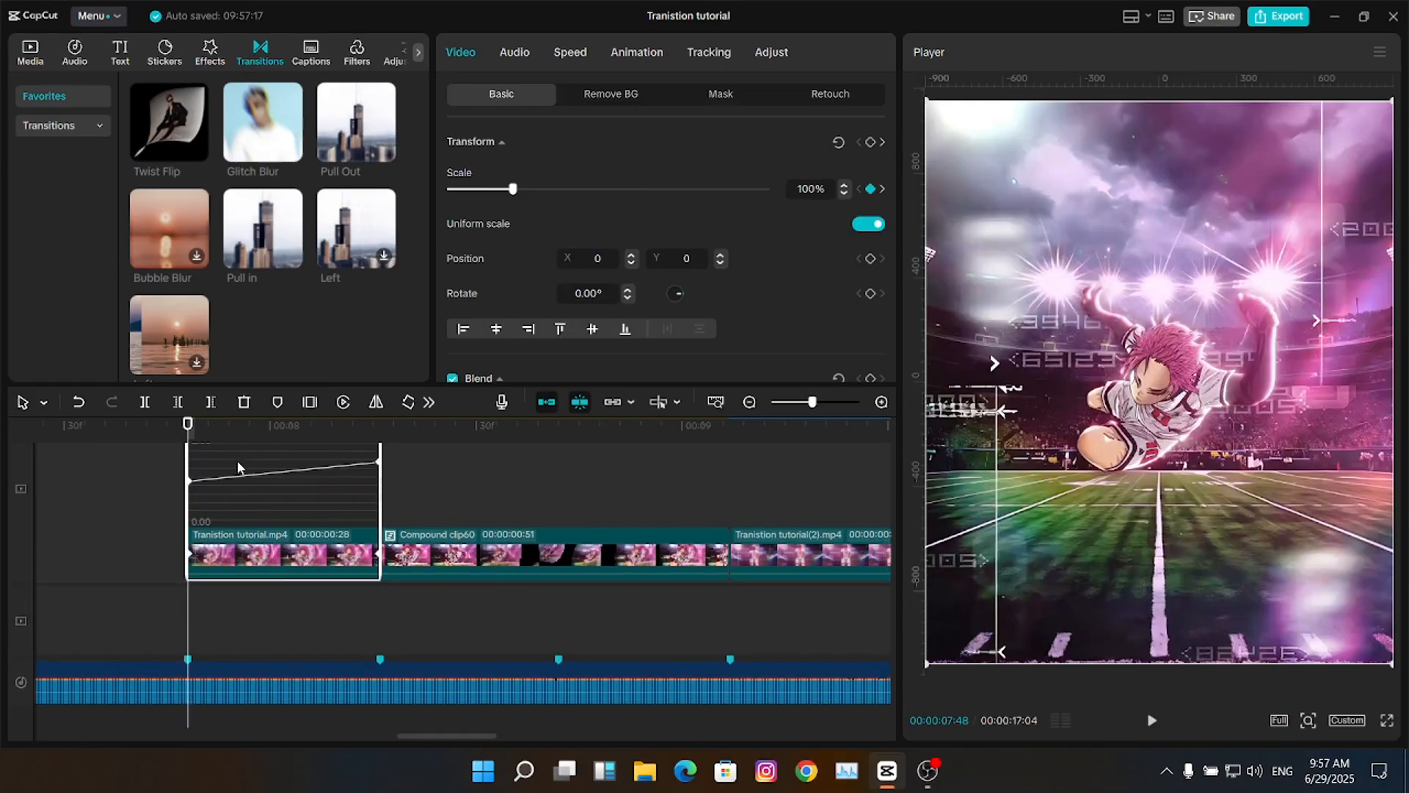
{"action": "scroll", "coordinate": [881, 599], "scroll_direction": "up", "scroll_amount": 2}
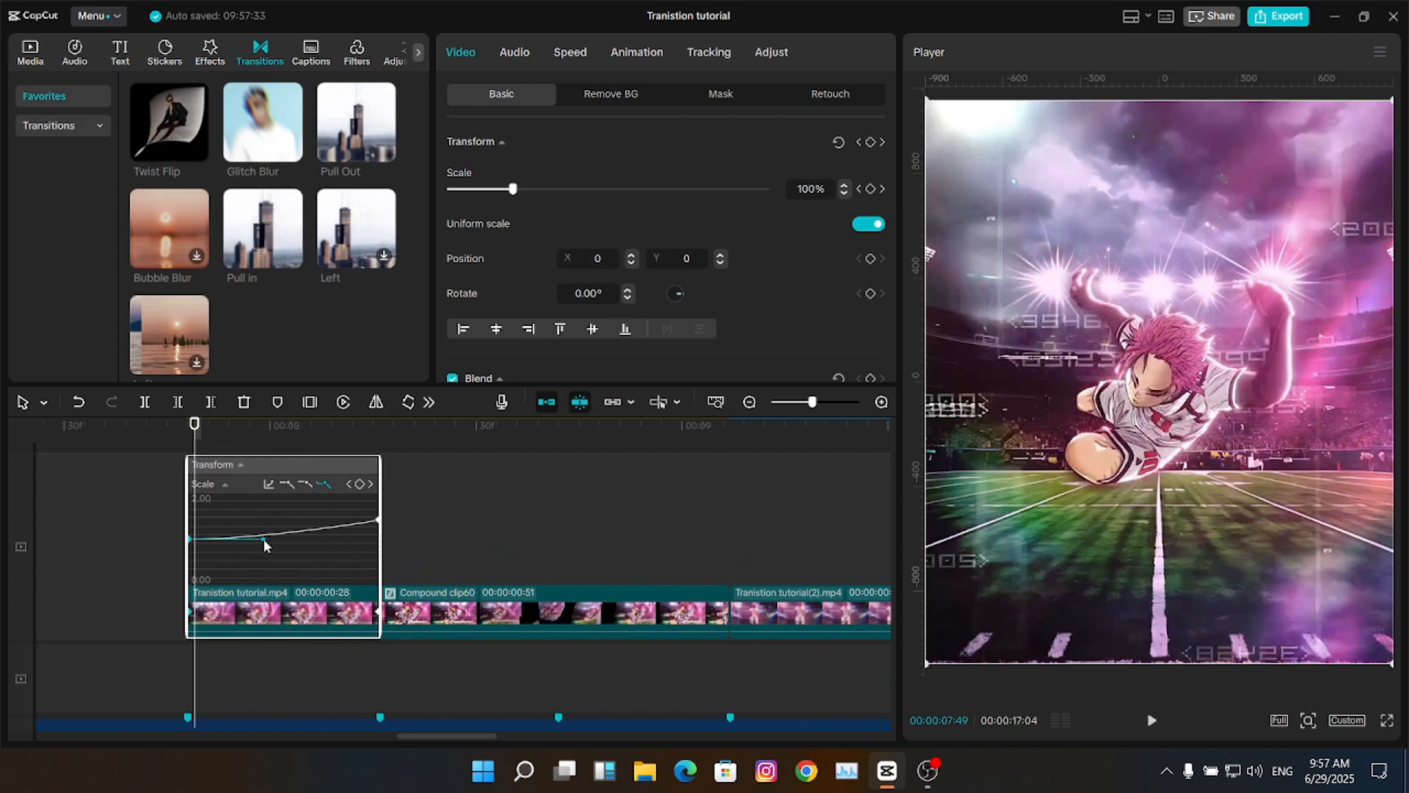
- Shape that clip's scale curve so it rises fast at the start and eases out towards the second beat marker
{"action": "mouse_move", "coordinate": [195, 540]}
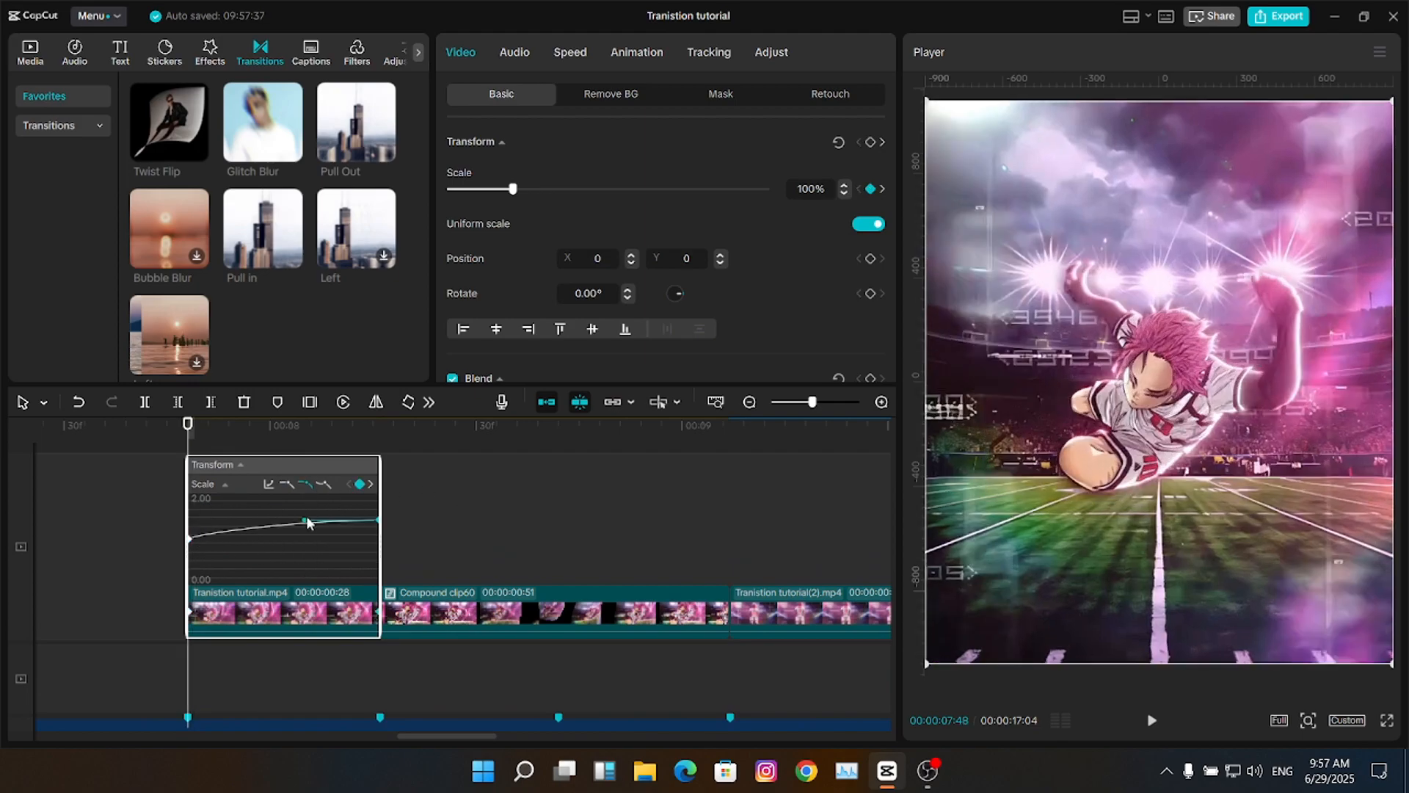
{"action": "left_click_drag", "start_coordinate": [306, 522], "coordinate": [246, 525]}
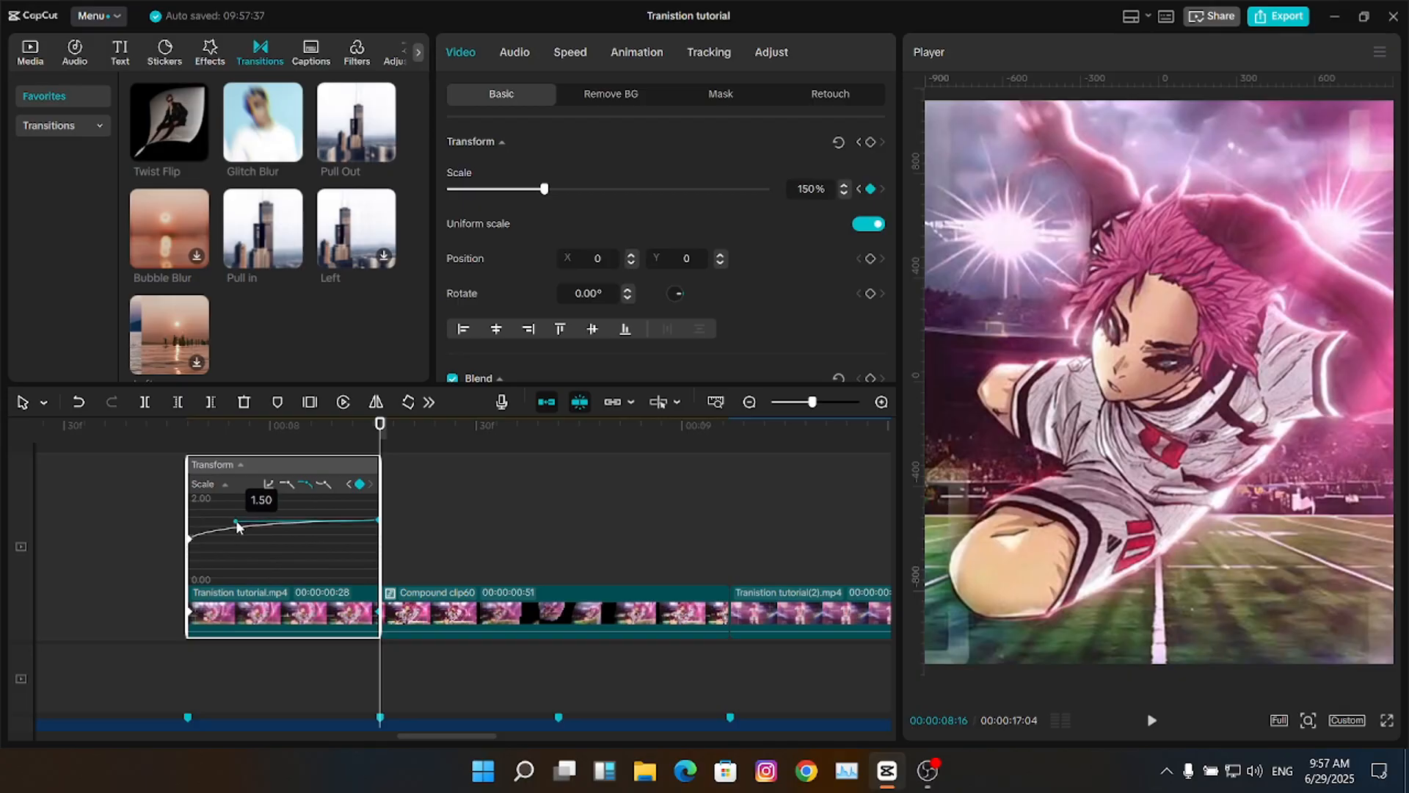
{"action": "mouse_move", "coordinate": [812, 403]}
{"action": "left_mouse_down"}
{"action": "mouse_move", "coordinate": [789, 403]}
{"action": "mouse_move", "coordinate": [805, 402]}
{"action": "left_mouse_up"}
{"action": "left_click_drag", "start_coordinate": [329, 557], "coordinate": [751, 517]}
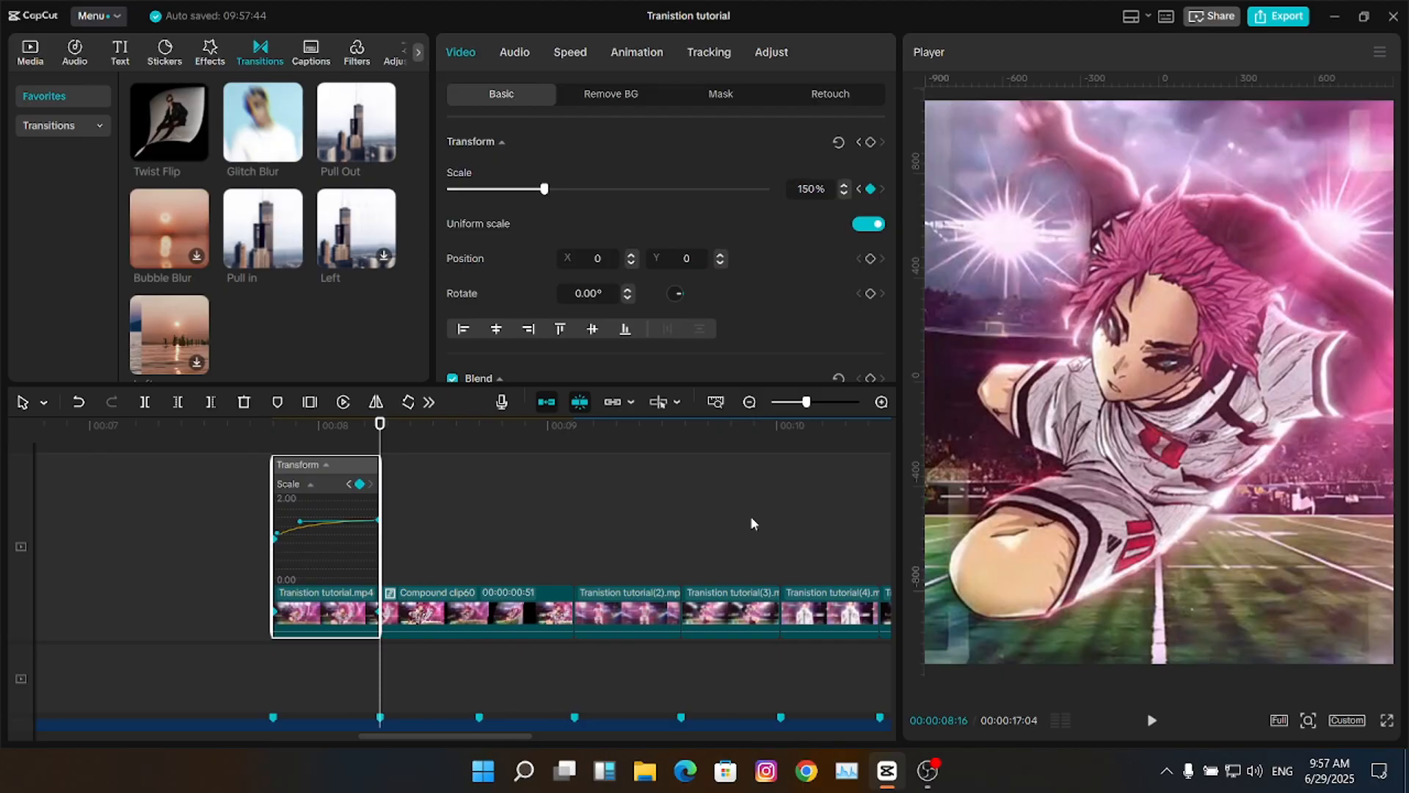
- Show the compound clip's scale graph and curve the drop from its first keyframe into the middle keyframe
{"action": "left_click", "coordinate": [751, 519]}
{"action": "left_click", "coordinate": [434, 523]}
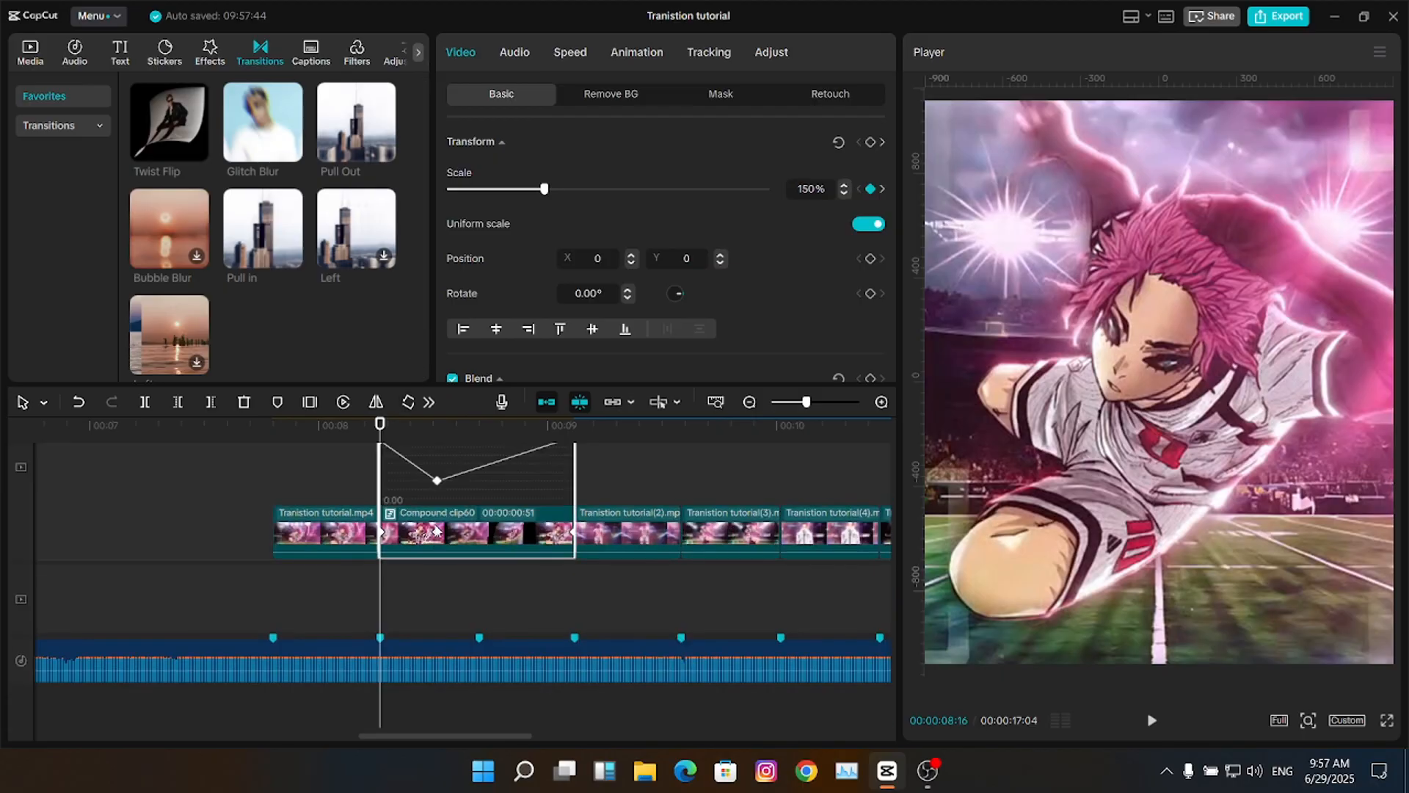
{"action": "left_click_drag", "start_coordinate": [806, 403], "coordinate": [813, 408]}
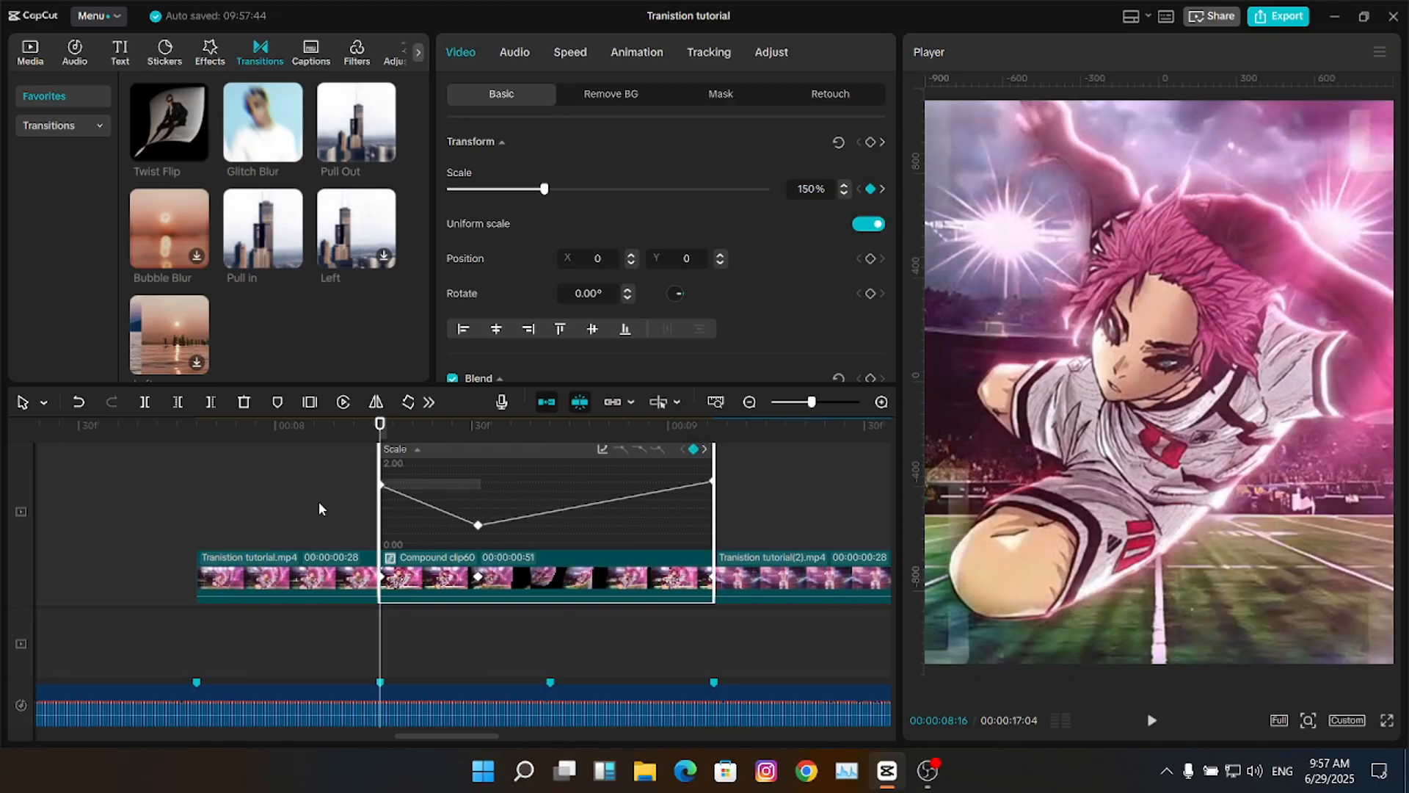
{"action": "left_click", "coordinate": [655, 451]}
{"action": "left_click_drag", "start_coordinate": [420, 490], "coordinate": [516, 537]}
{"action": "left_click", "coordinate": [651, 451]}
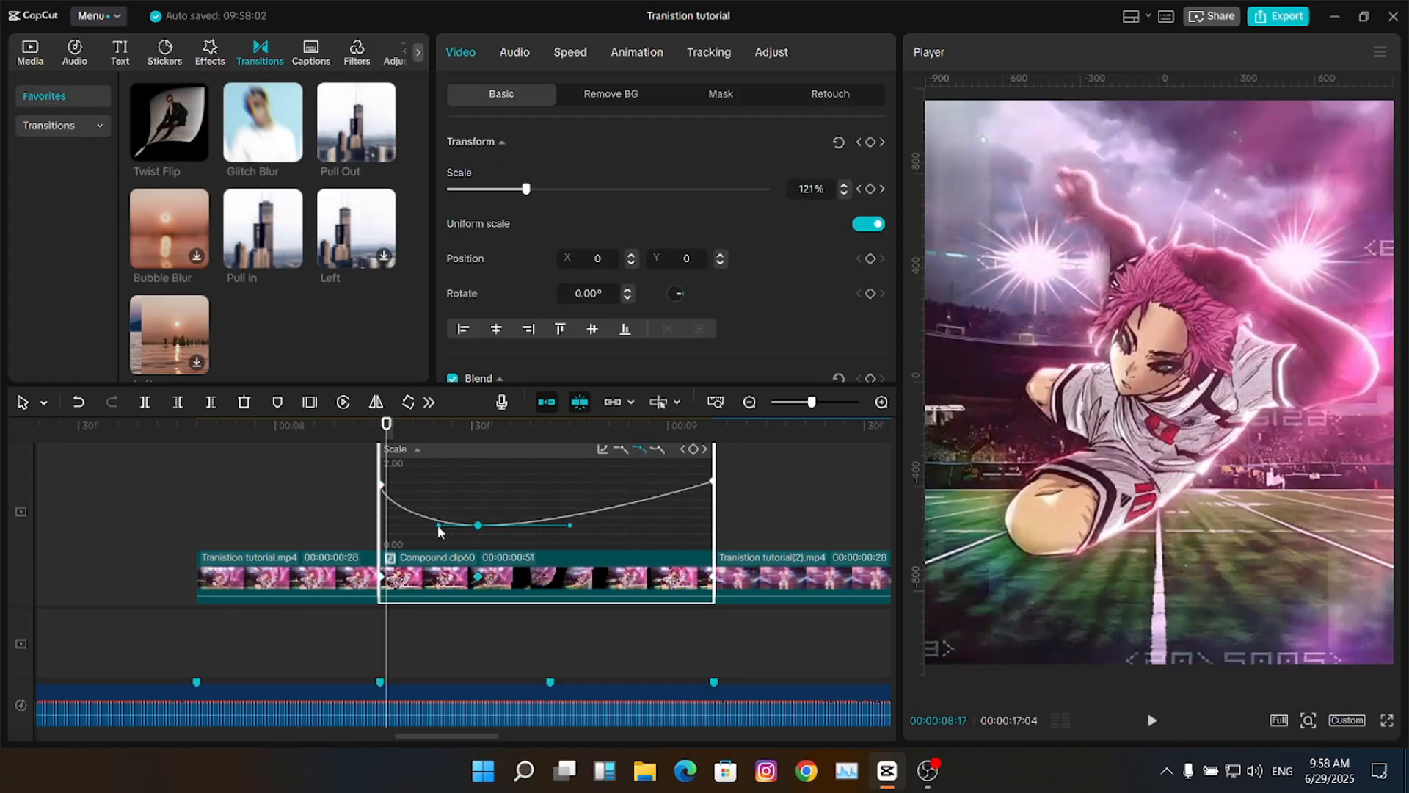
{"action": "left_click_drag", "start_coordinate": [437, 526], "coordinate": [428, 530]}
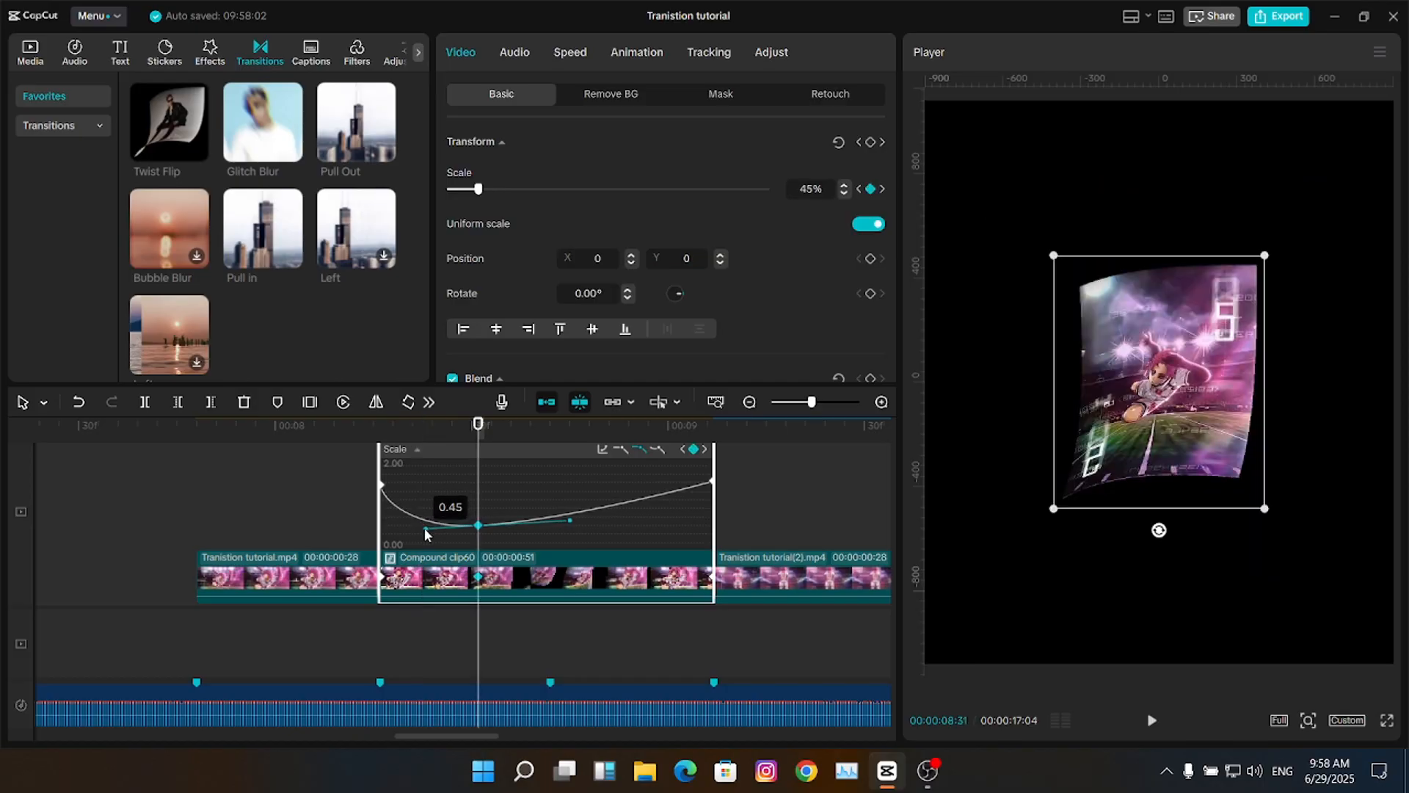
- Smooth the scale rise between the compound clip's middle and last keyframes into an S-shaped curve
{"action": "left_click", "coordinate": [640, 449]}
{"action": "left_click_drag", "start_coordinate": [623, 481], "coordinate": [592, 522]}
{"action": "left_click", "coordinate": [478, 525]}
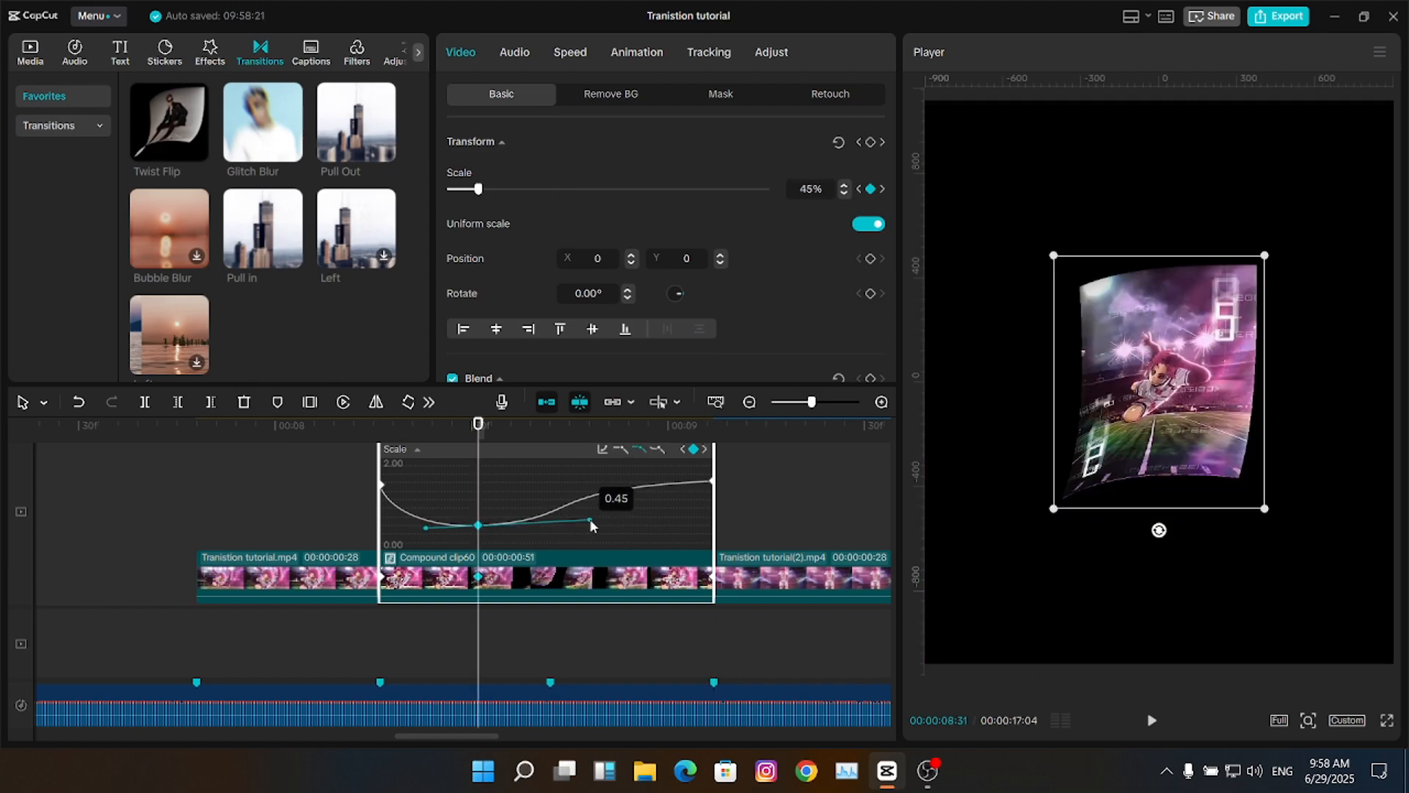
- Hide the scale graph and render the compound clip for preview
{"action": "left_click", "coordinate": [417, 449]}
{"action": "key", "text": "Up"}
{"action": "right_click", "coordinate": [464, 464]}
{"action": "mouse_move", "coordinate": [506, 526]}
{"action": "left_click", "coordinate": [687, 521]}
{"action": "left_click", "coordinate": [509, 519]}
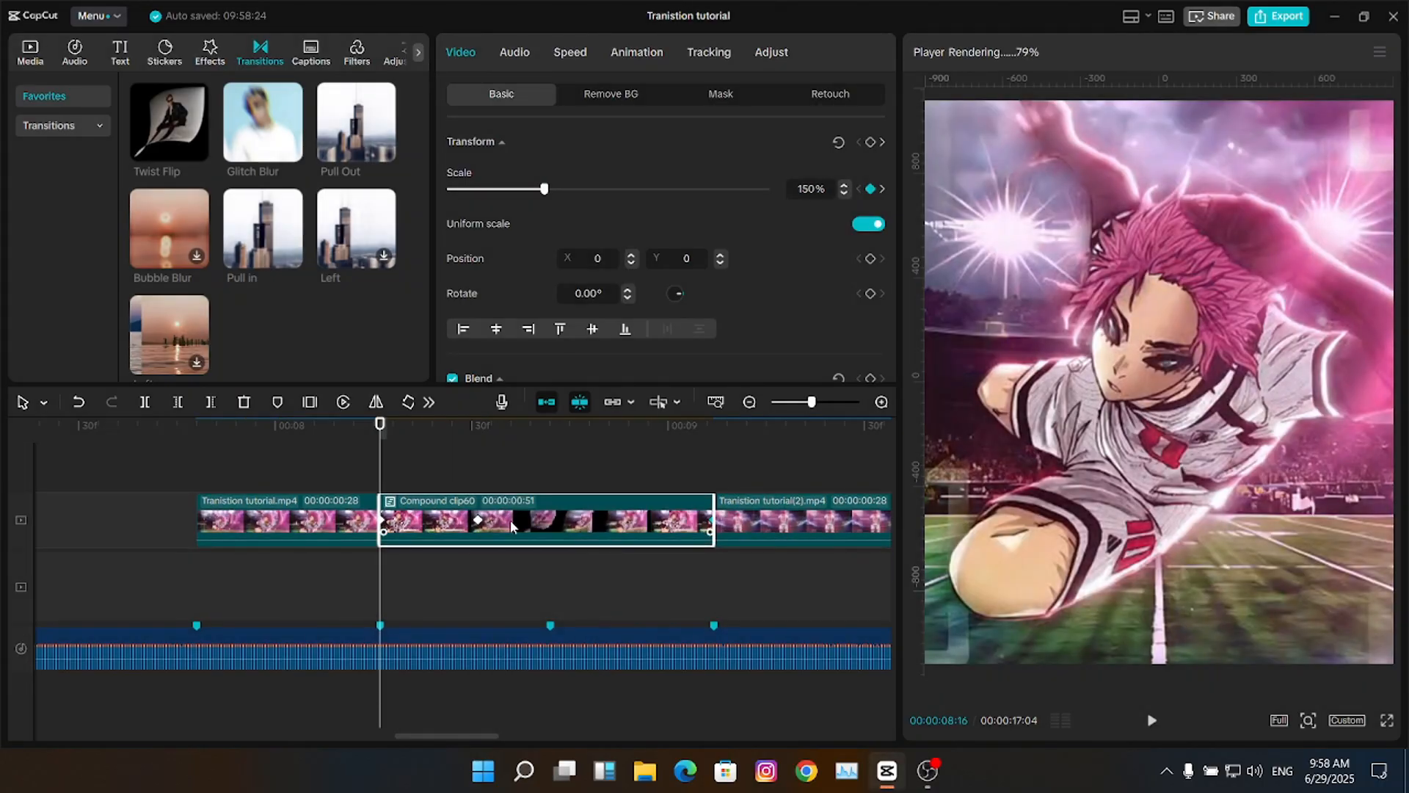
- Play the edit from the first beat marker to check the finished transition
{"action": "left_click_drag", "start_coordinate": [811, 402], "coordinate": [790, 406]}
{"action": "key", "text": "space"}
{"action": "left_click", "coordinate": [352, 466]}
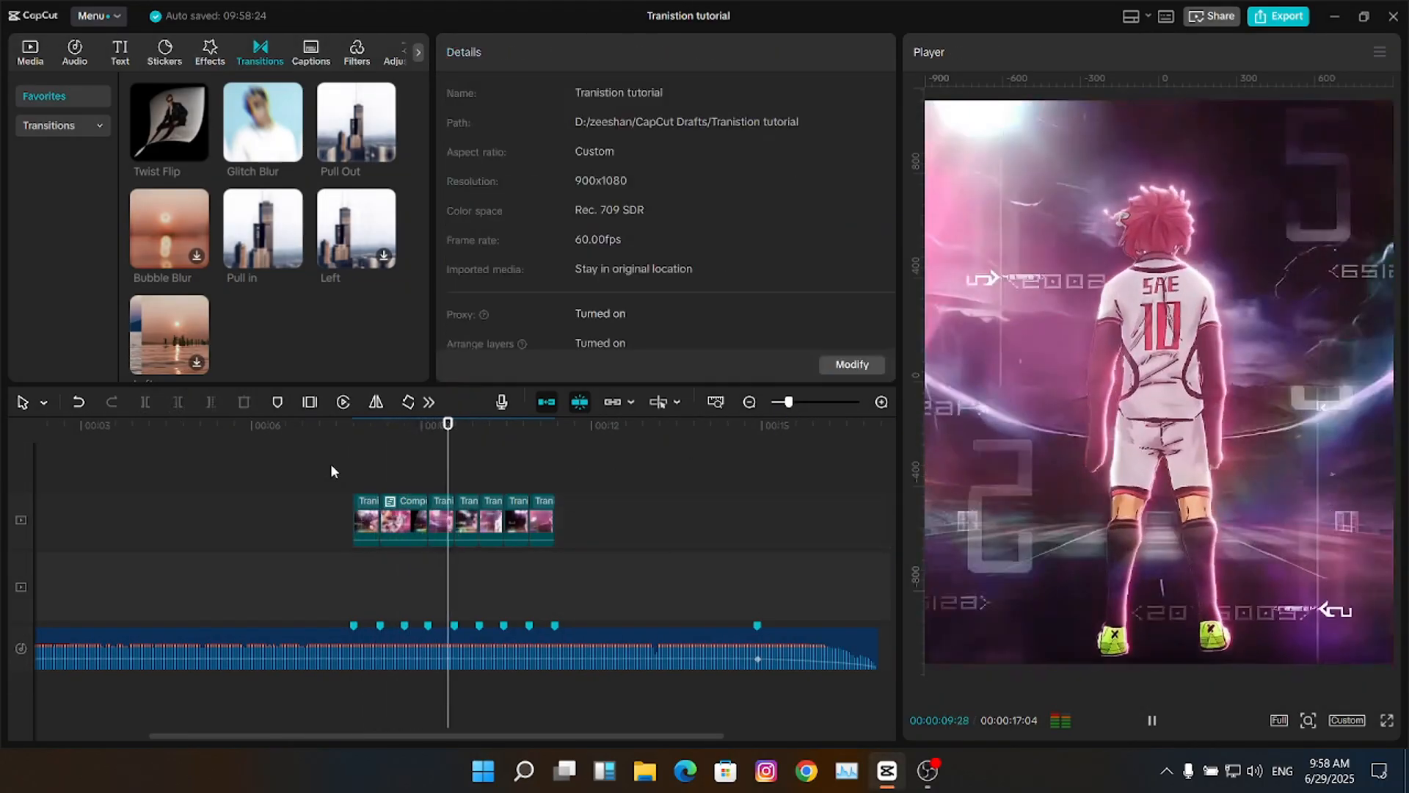
{"action": "left_click", "coordinate": [352, 469]}
{"action": "left_click", "coordinate": [352, 471]}
{"action": "key", "text": "space"}
- Add a scale keyframe to the compound clip ten frames before its end and set the scale keyframe at its end to 100%
{"action": "left_click_drag", "start_coordinate": [789, 407], "coordinate": [813, 407]}
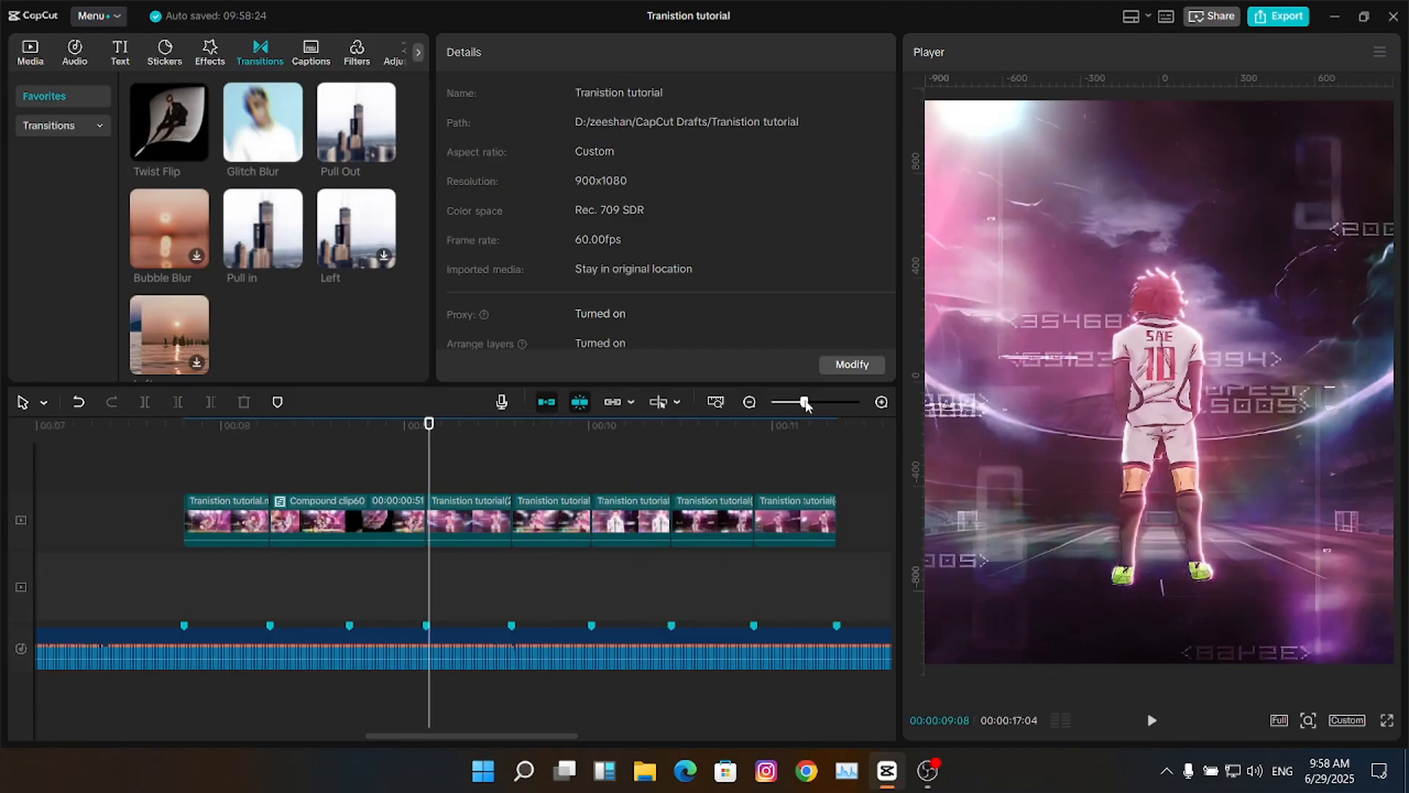
{"action": "left_click", "coordinate": [254, 454]}
{"action": "left_click", "coordinate": [375, 535]}
{"action": "left_click", "coordinate": [146, 453]}
{"action": "left_click_drag", "start_coordinate": [145, 455], "coordinate": [337, 488]}
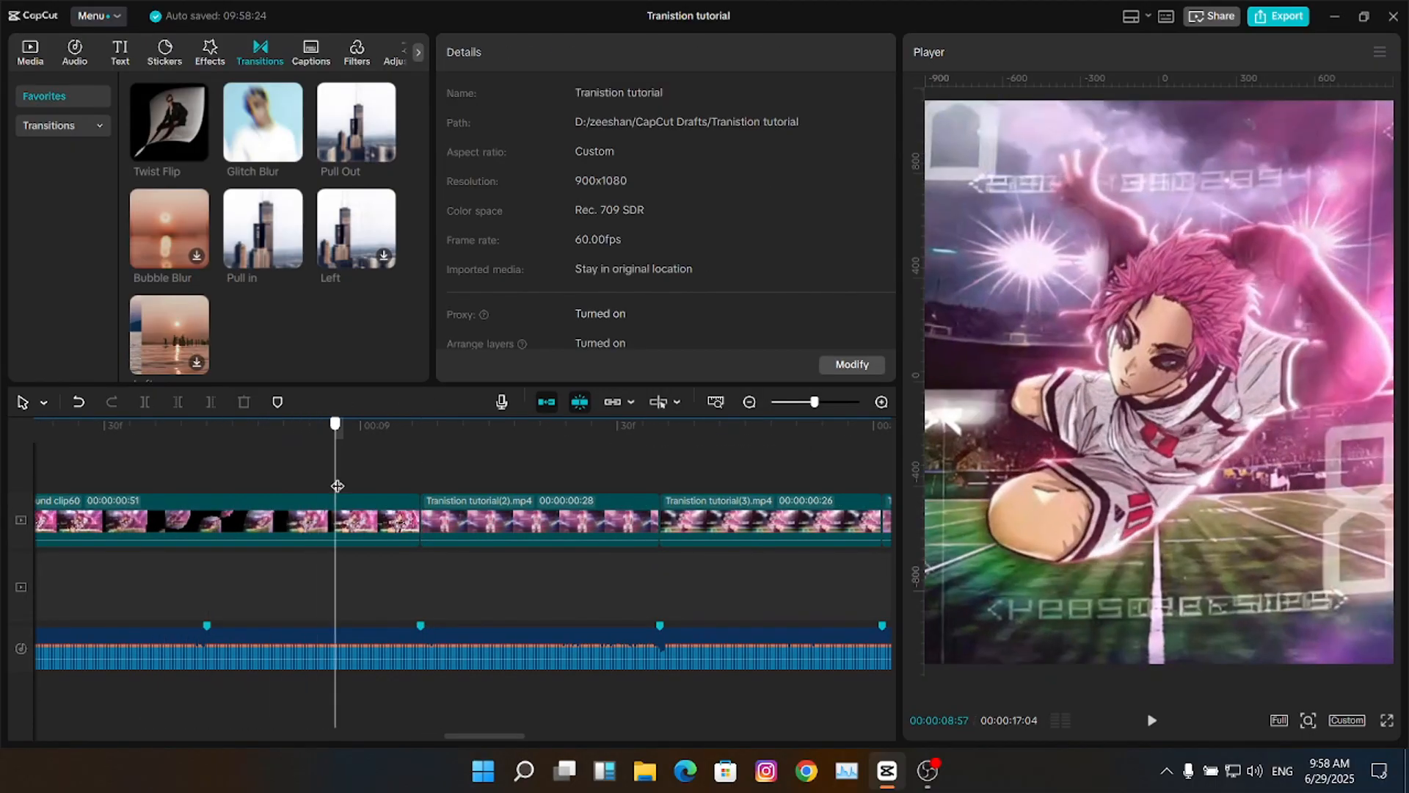
{"action": "left_click_drag", "start_coordinate": [419, 524], "coordinate": [401, 521]}
{"action": "left_click", "coordinate": [401, 521]}
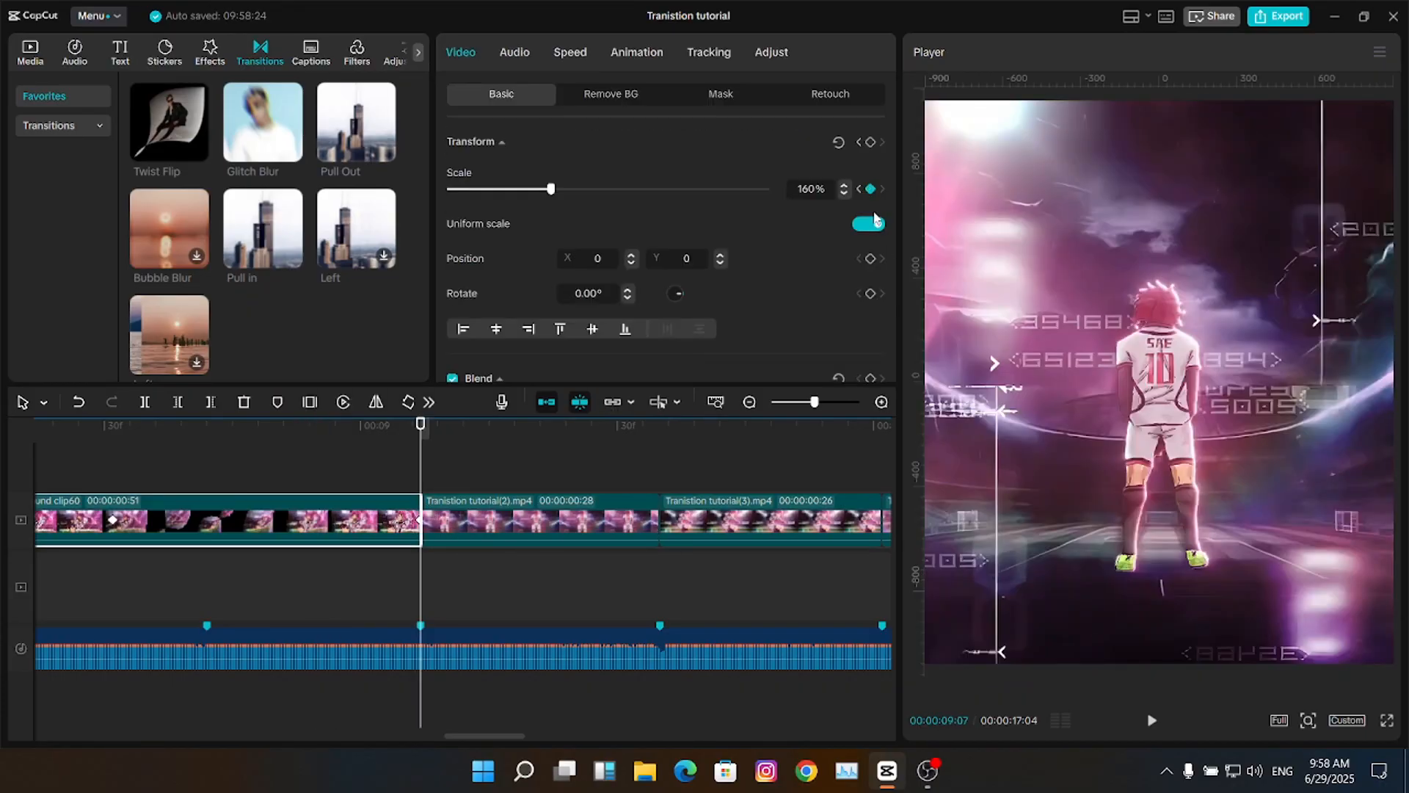
{"action": "key", "text": "Left"}
{"action": "key", "text": "Left"}
{"action": "key", "text": "Left"}
{"action": "key", "text": "Left"}
{"action": "key", "text": "Left"}
{"action": "key", "text": "Left"}
{"action": "key", "text": "Left"}
{"action": "key", "text": "Left"}
{"action": "key", "text": "Left"}
{"action": "key", "text": "Left"}
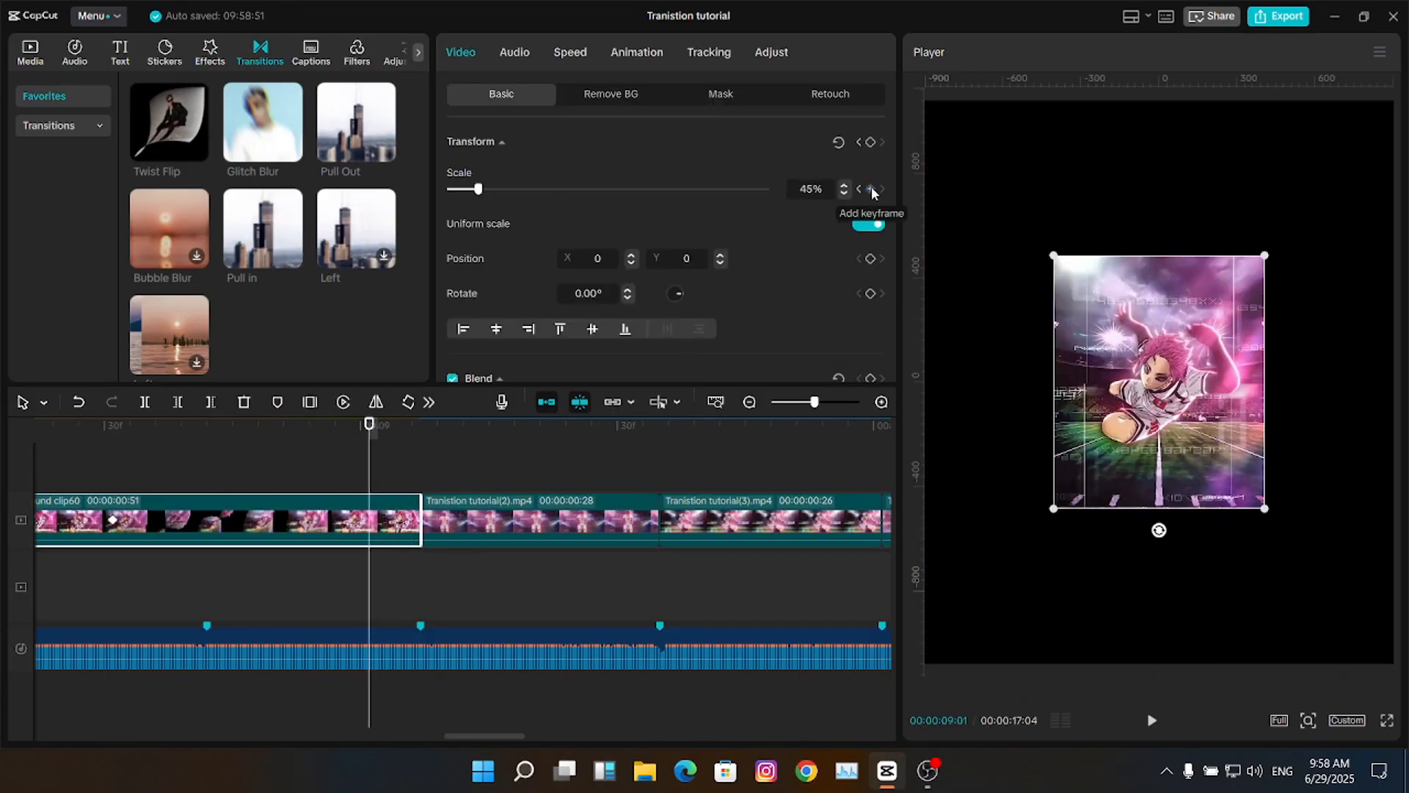
{"action": "left_click", "coordinate": [870, 189]}
{"action": "key", "text": "Down"}
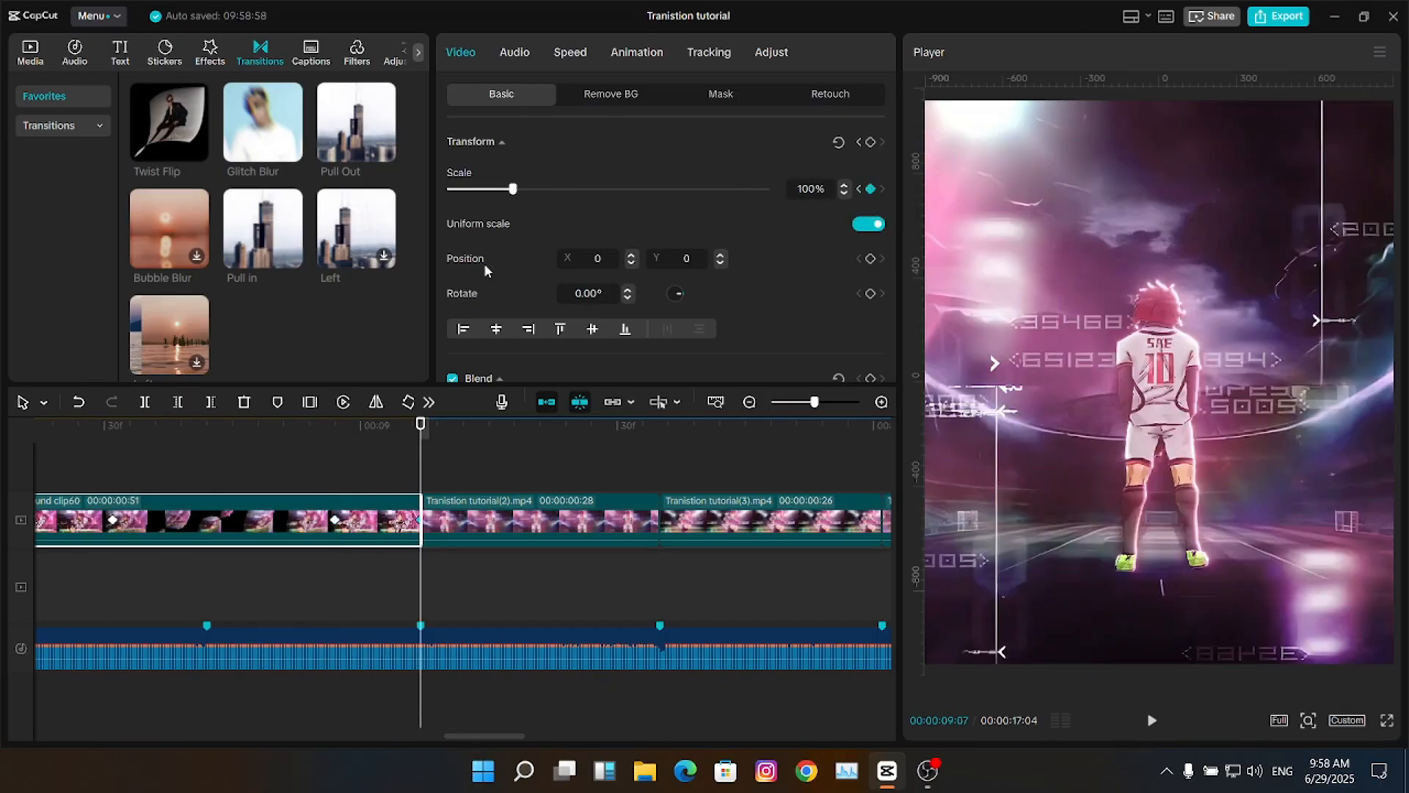
- Set the compound clip's scale to 160% at the keyframe ten frames before its end
{"action": "left_click", "coordinate": [335, 432]}
{"action": "left_click_drag", "start_coordinate": [481, 189], "coordinate": [551, 189]}
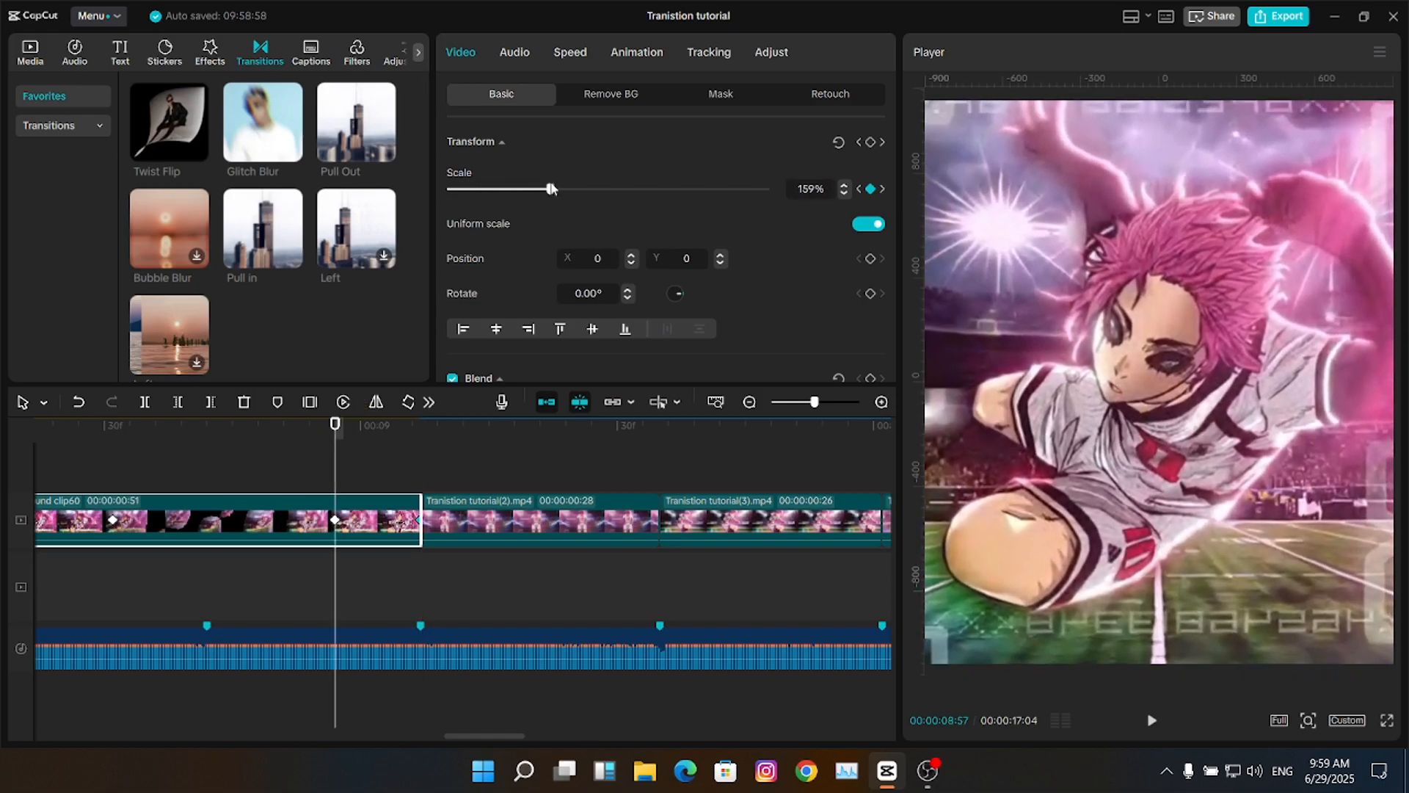
{"action": "left_click", "coordinate": [844, 185]}
- Show the compound clip's scale graph and smooth the curve on both sides of the 160% keyframe
{"action": "right_click", "coordinate": [301, 505]}
{"action": "left_click", "coordinate": [442, 628]}
{"action": "left_click_drag", "start_coordinate": [497, 736], "coordinate": [481, 738]}
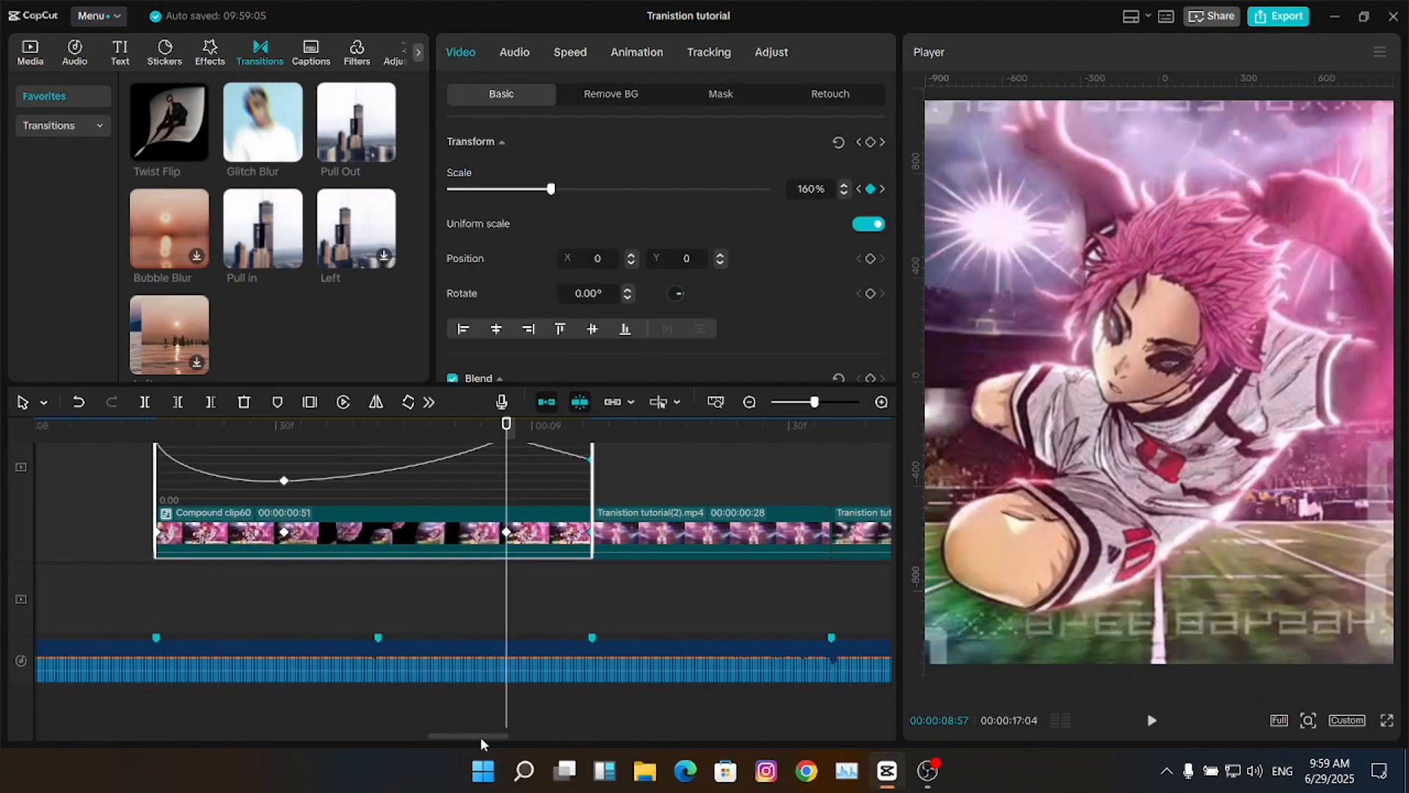
{"action": "scroll", "coordinate": [502, 486], "scroll_direction": "up", "scroll_amount": 1}
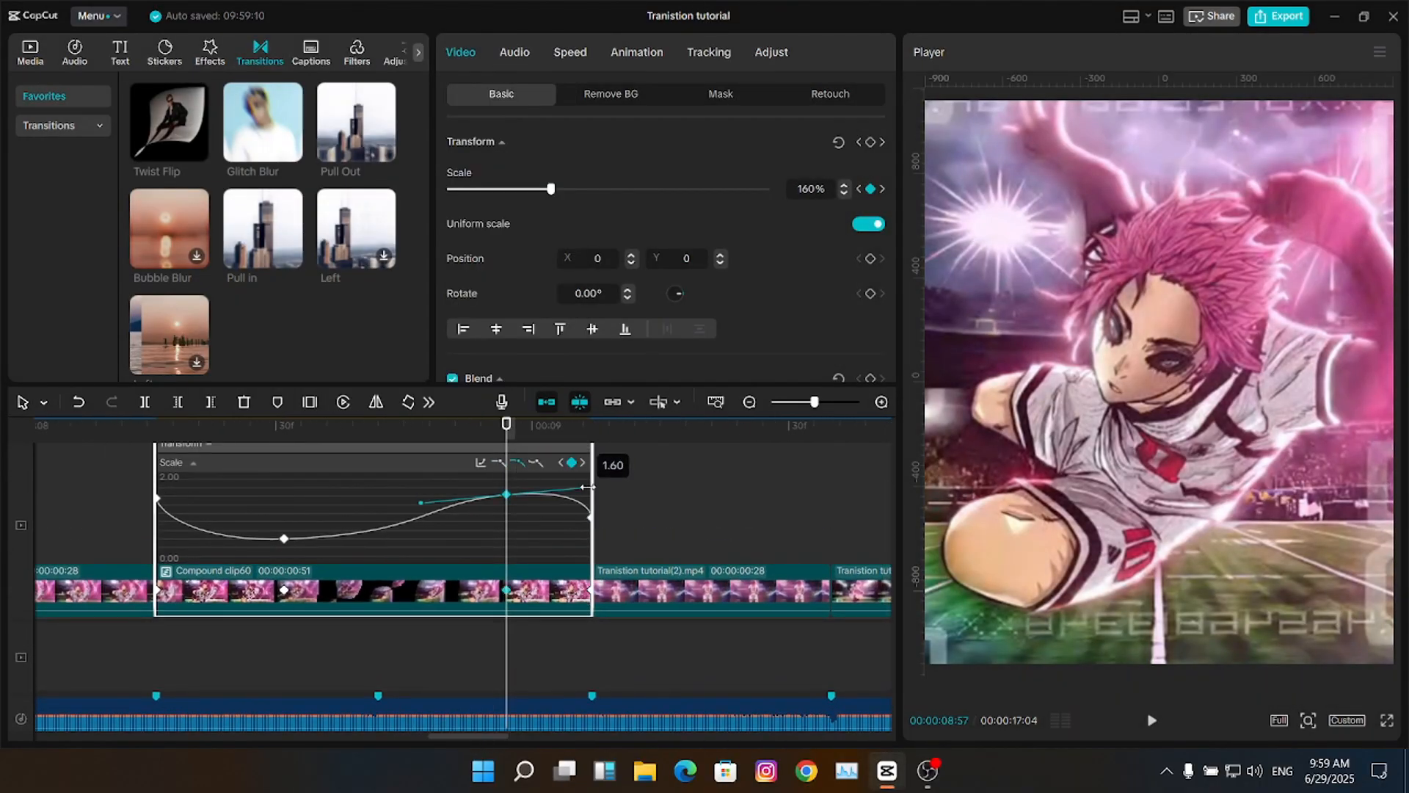
{"action": "left_click_drag", "start_coordinate": [285, 430], "coordinate": [413, 445]}
{"action": "left_click_drag", "start_coordinate": [421, 499], "coordinate": [358, 499]}
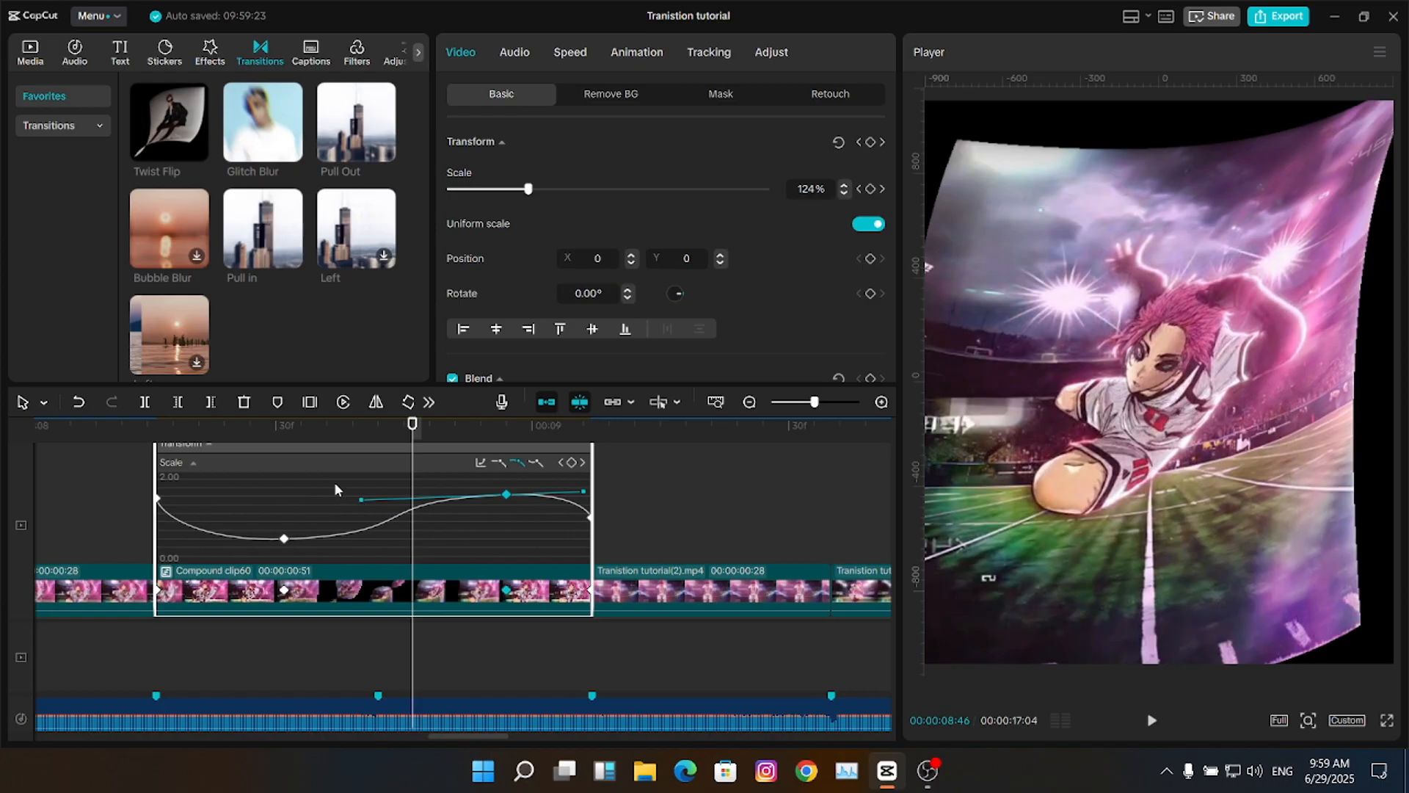
- Check the scale motion on the compound clip, hide its scale graph and pre-render the clip for playback
{"action": "left_click", "coordinate": [276, 456]}
{"action": "left_click_drag", "start_coordinate": [276, 456], "coordinate": [569, 466]}
{"action": "key", "text": "alt+k"}
{"action": "right_click", "coordinate": [570, 465]}
{"action": "mouse_move", "coordinate": [702, 536]}
{"action": "left_click", "coordinate": [803, 532]}
- Play the edit through the compound clip, examine the shape of its scale graph and hide the graph
{"action": "left_click_drag", "start_coordinate": [811, 410], "coordinate": [793, 403]}
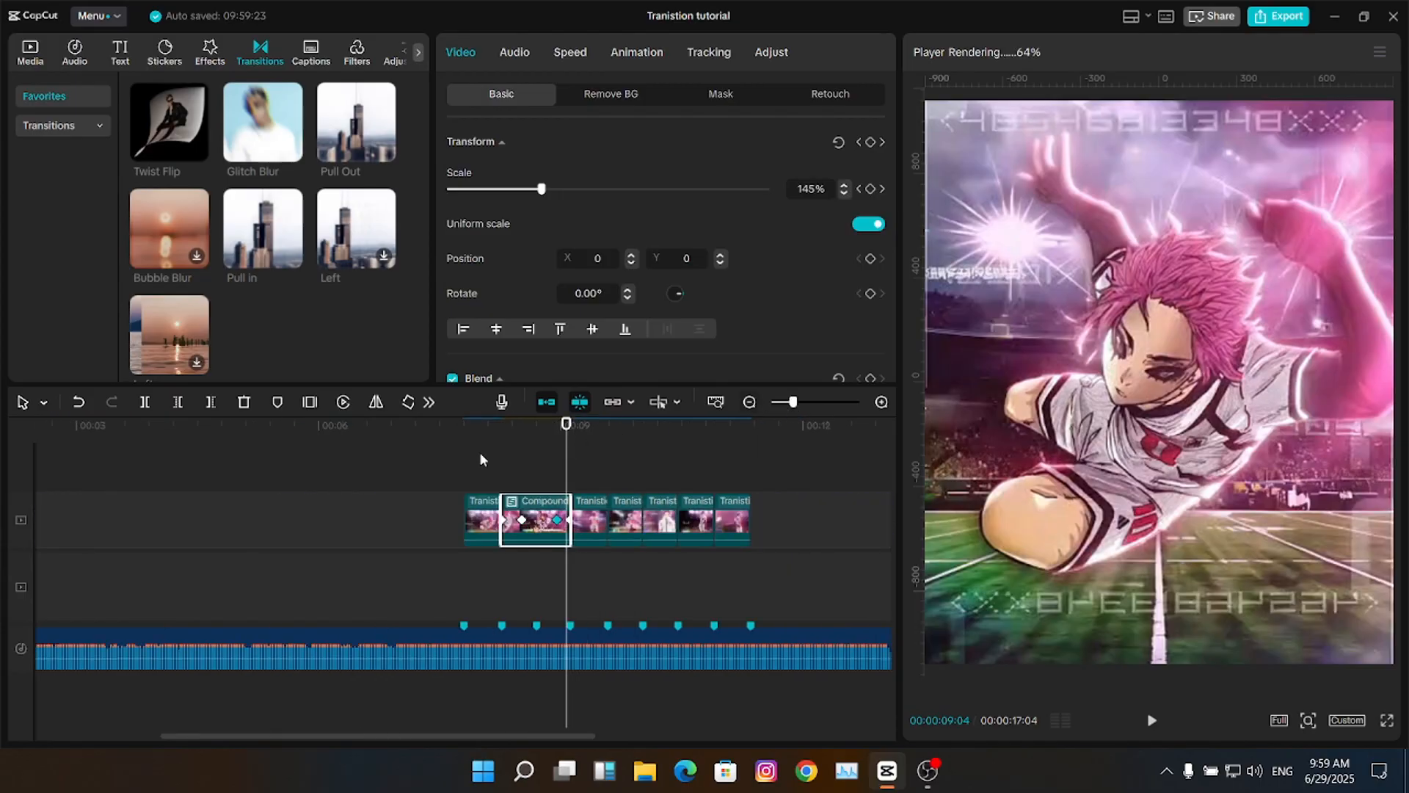
{"action": "left_click", "coordinate": [470, 450]}
{"action": "key", "text": "space"}
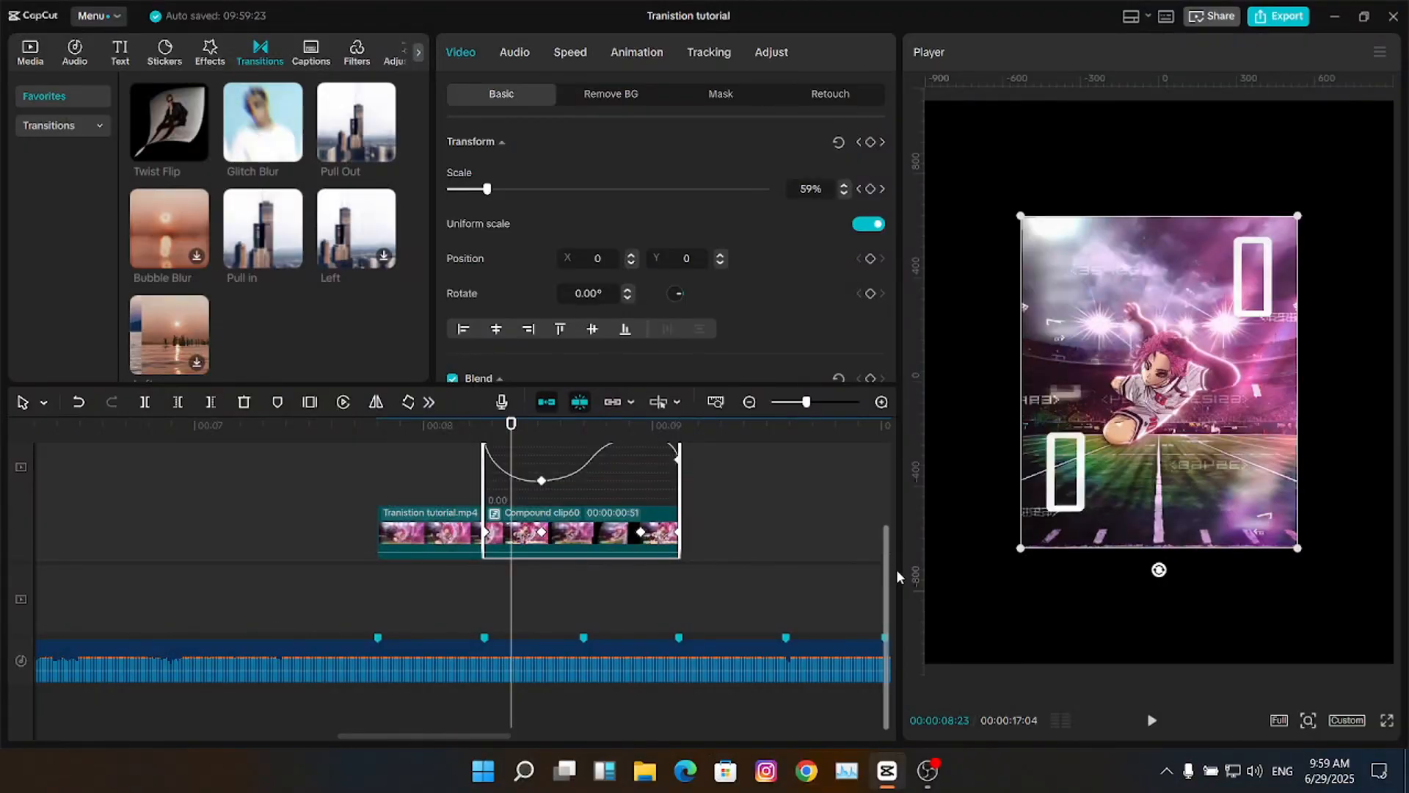
{"action": "scroll", "coordinate": [844, 558], "scroll_direction": "up", "scroll_amount": 2}
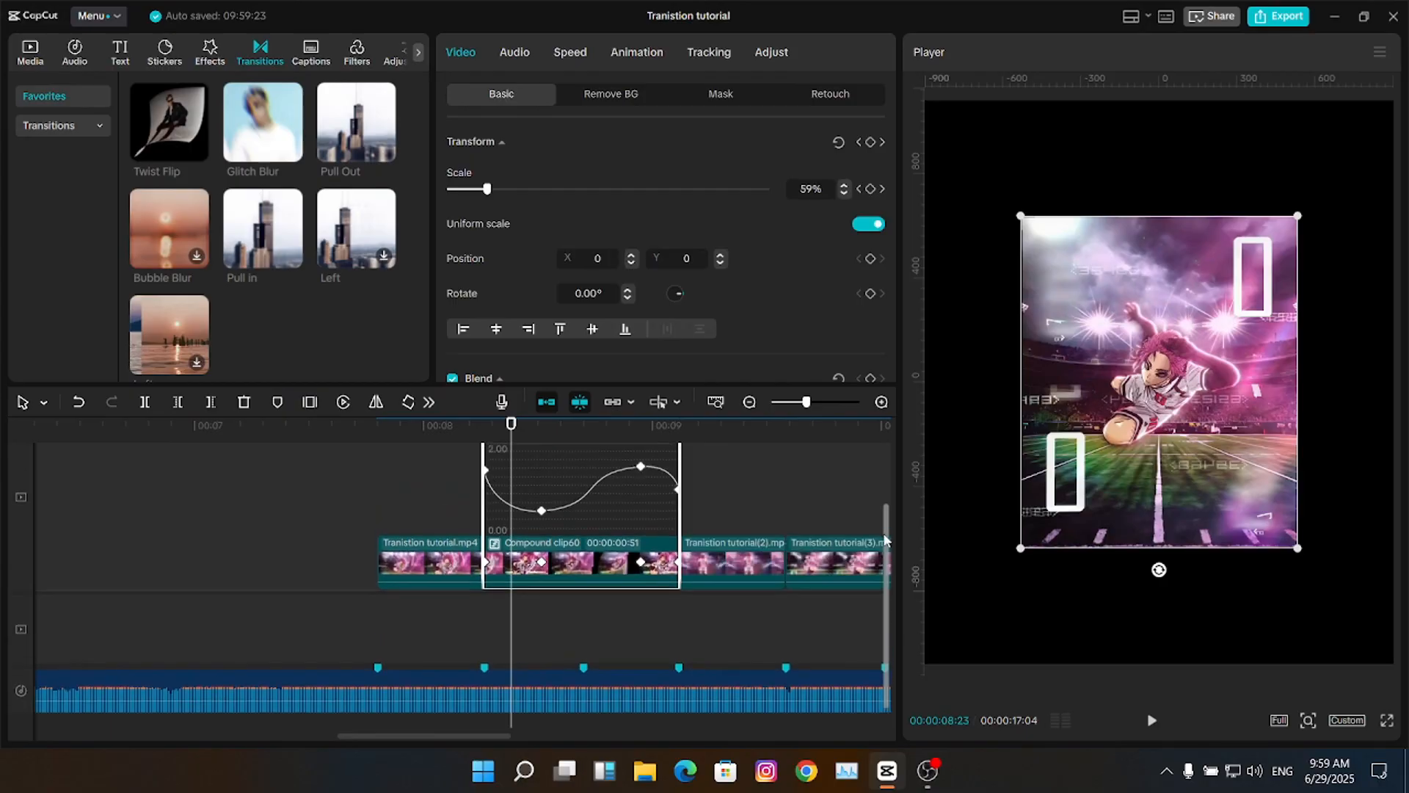
{"action": "left_click_drag", "start_coordinate": [406, 483], "coordinate": [608, 636]}
{"action": "key", "text": "alt+k"}
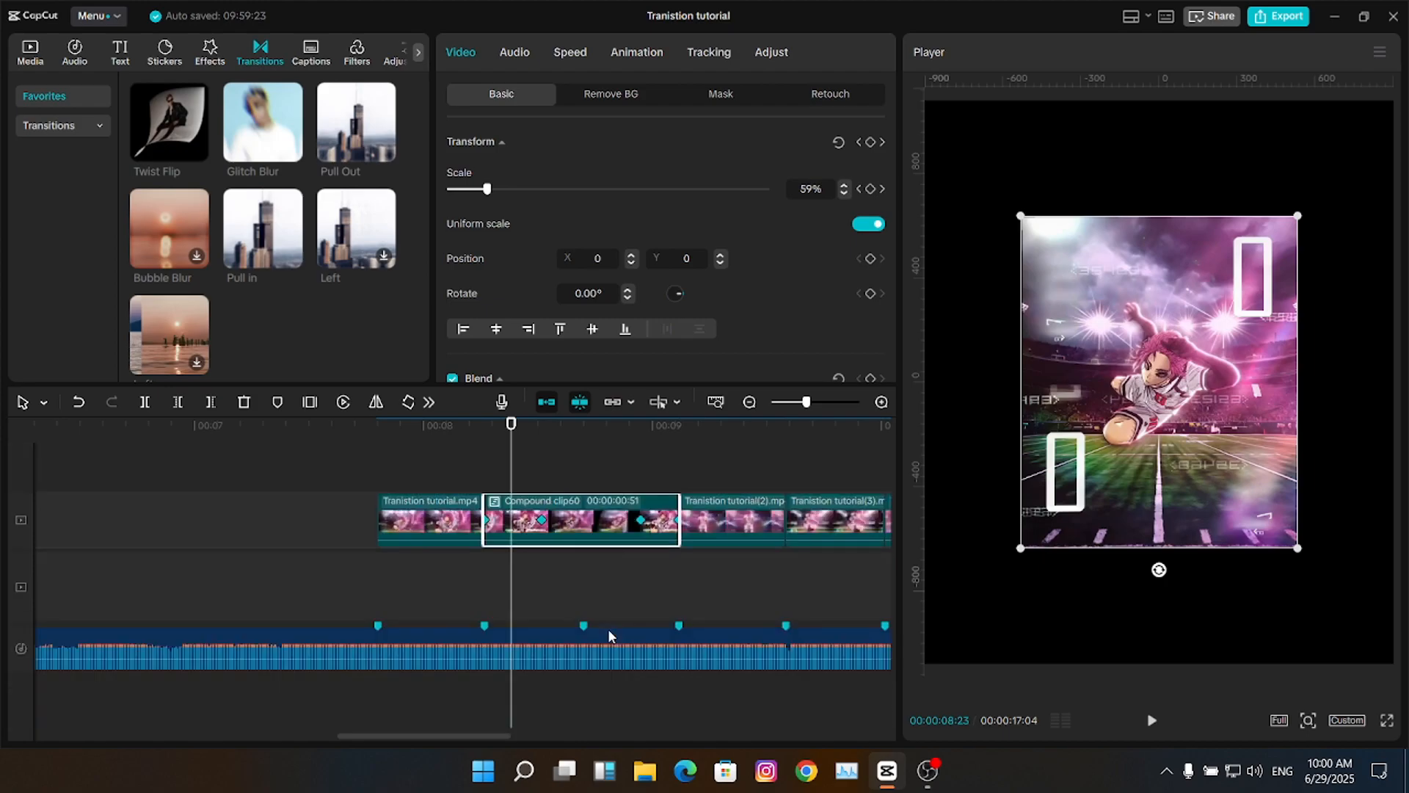
- Keyframe the scale of Tranistion tutorial(2).mp4 from 100% at its start to a larger size at its end
{"action": "key", "text": "Down"}
{"action": "key", "text": "Down"}
{"action": "key", "text": "Down"}
{"action": "key", "text": "Up"}
{"action": "key", "text": "Up"}
{"action": "left_click", "coordinate": [763, 537]}
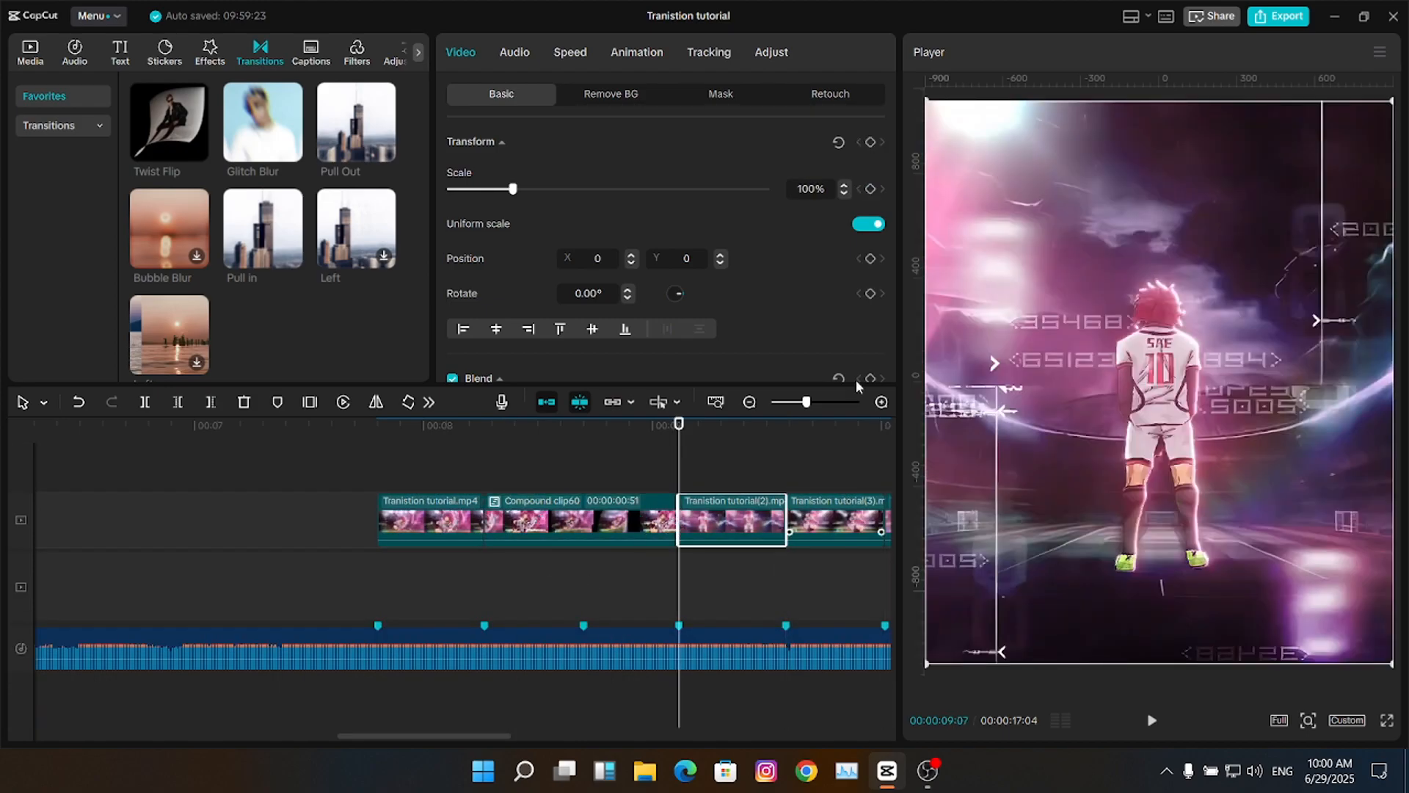
{"action": "key", "text": "Down"}
{"action": "left_click_drag", "start_coordinate": [519, 188], "coordinate": [544, 189]}
{"action": "left_click", "coordinate": [822, 243]}
{"action": "key", "text": "Up"}
- Show the scale graph of Tranistion tutorial(2).mp4 and bend the rise so it starts fast and eases out
{"action": "right_click", "coordinate": [212, 523]}
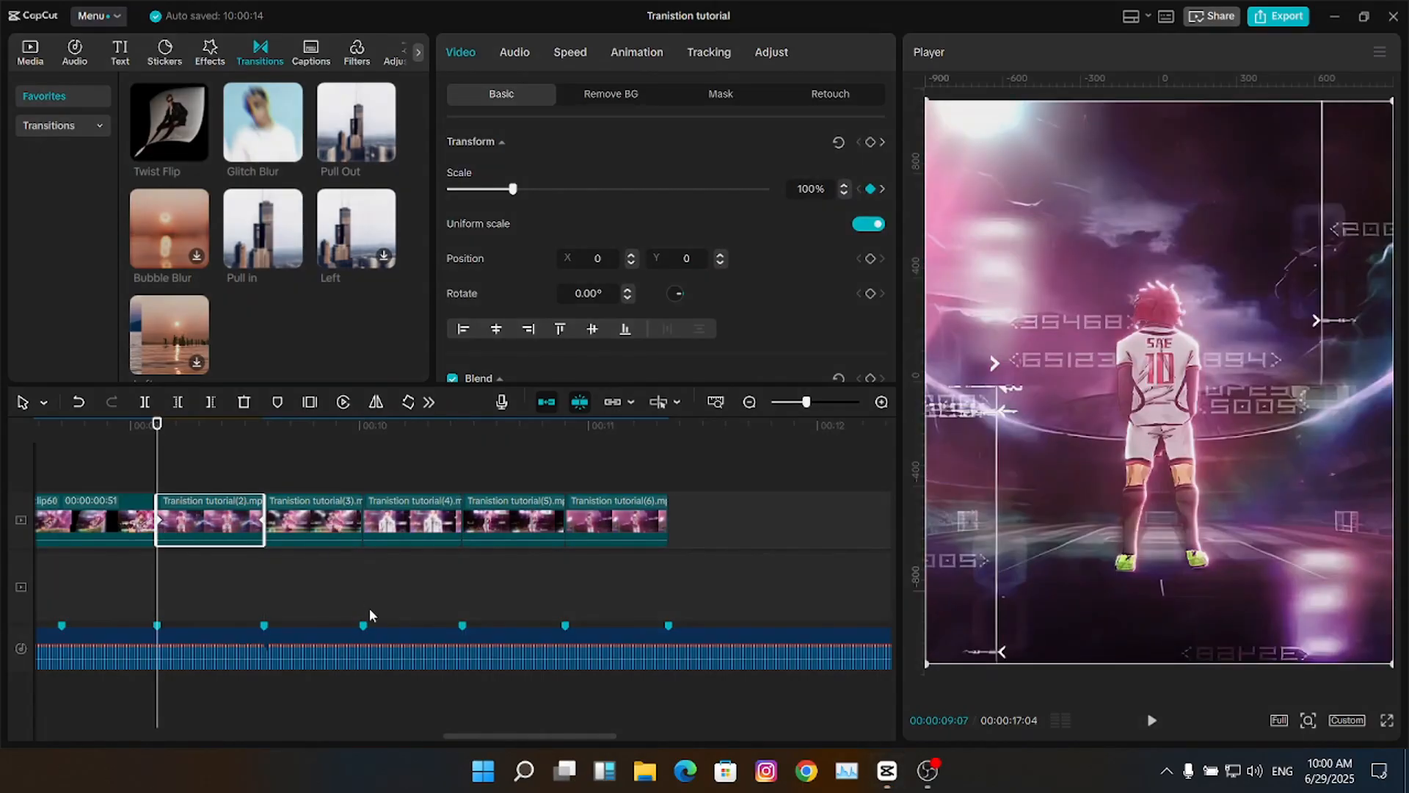
{"action": "left_click", "coordinate": [412, 663]}
{"action": "left_click_drag", "start_coordinate": [885, 560], "coordinate": [886, 505]}
{"action": "left_click_drag", "start_coordinate": [806, 403], "coordinate": [815, 403]}
{"action": "key", "text": "Right"}
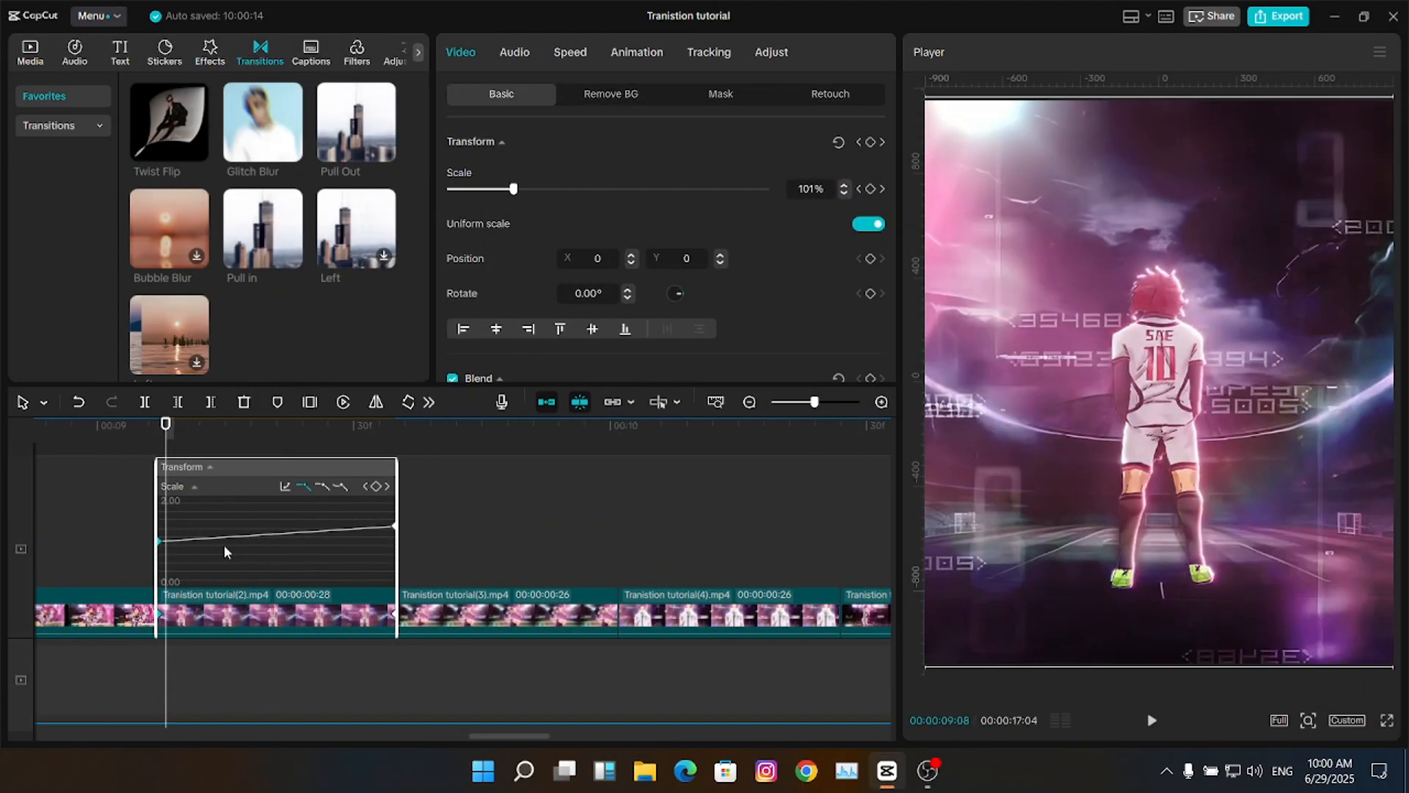
{"action": "key", "text": "Left"}
{"action": "left_click_drag", "start_coordinate": [279, 562], "coordinate": [438, 513]}
{"action": "left_click_drag", "start_coordinate": [303, 532], "coordinate": [225, 534]}
- Step frame by frame through the opening of Tranistion tutorial(2).mp4 to check its scale motion
{"action": "key", "text": "Up"}
{"action": "key", "text": "Right"}
{"action": "key", "text": "Right"}
{"action": "key", "text": "Right"}
{"action": "key", "text": "Right"}
{"action": "key", "text": "Right"}
{"action": "key", "text": "Right"}
{"action": "key", "text": "Right"}
{"action": "key", "text": "Right"}
- Keyframe the scale of Tranistion tutorial(3).mp4 from 100% at its start to about 139% at its end
{"action": "left_click_drag", "start_coordinate": [793, 401], "coordinate": [809, 402]}
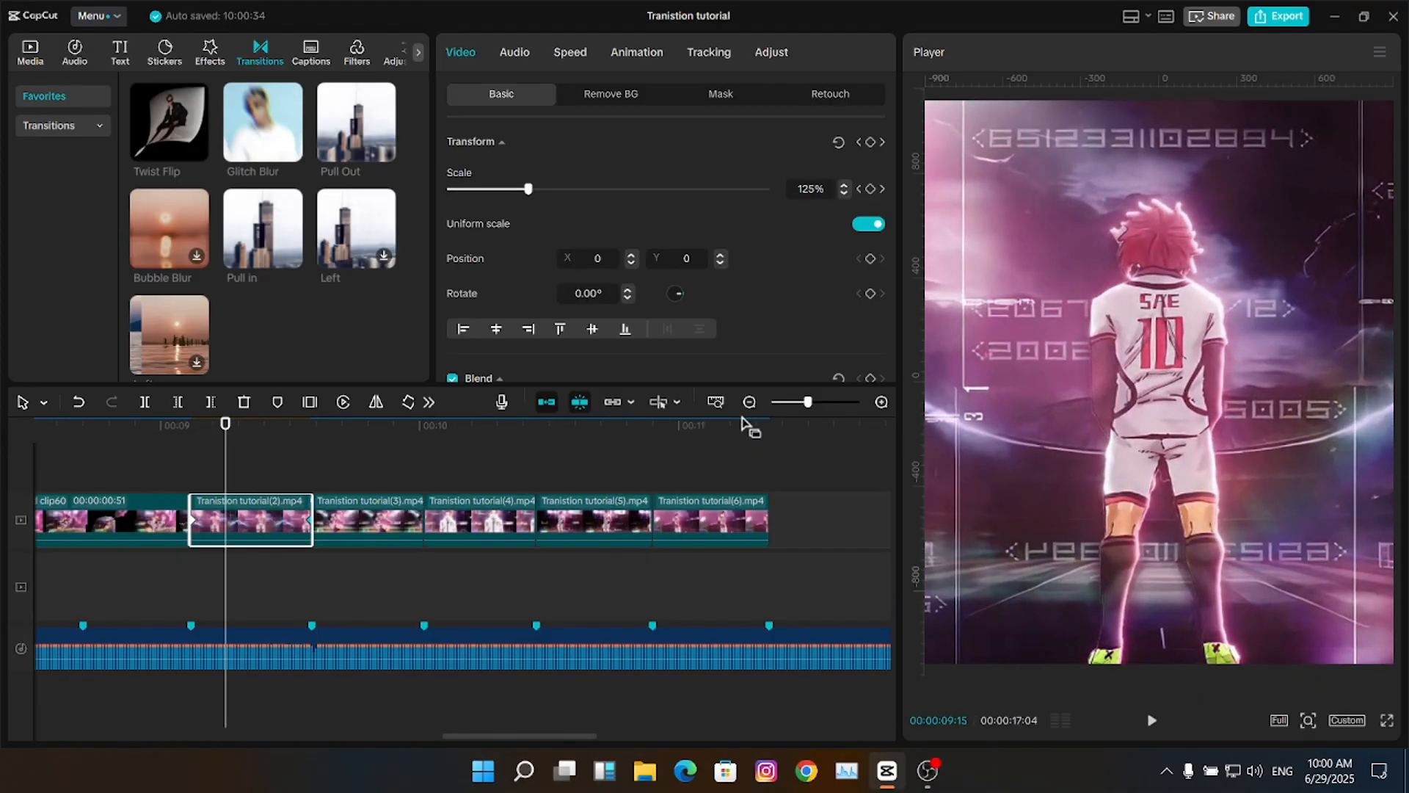
{"action": "left_click", "coordinate": [397, 518]}
{"action": "left_click", "coordinate": [874, 189]}
{"action": "key", "text": "Down"}
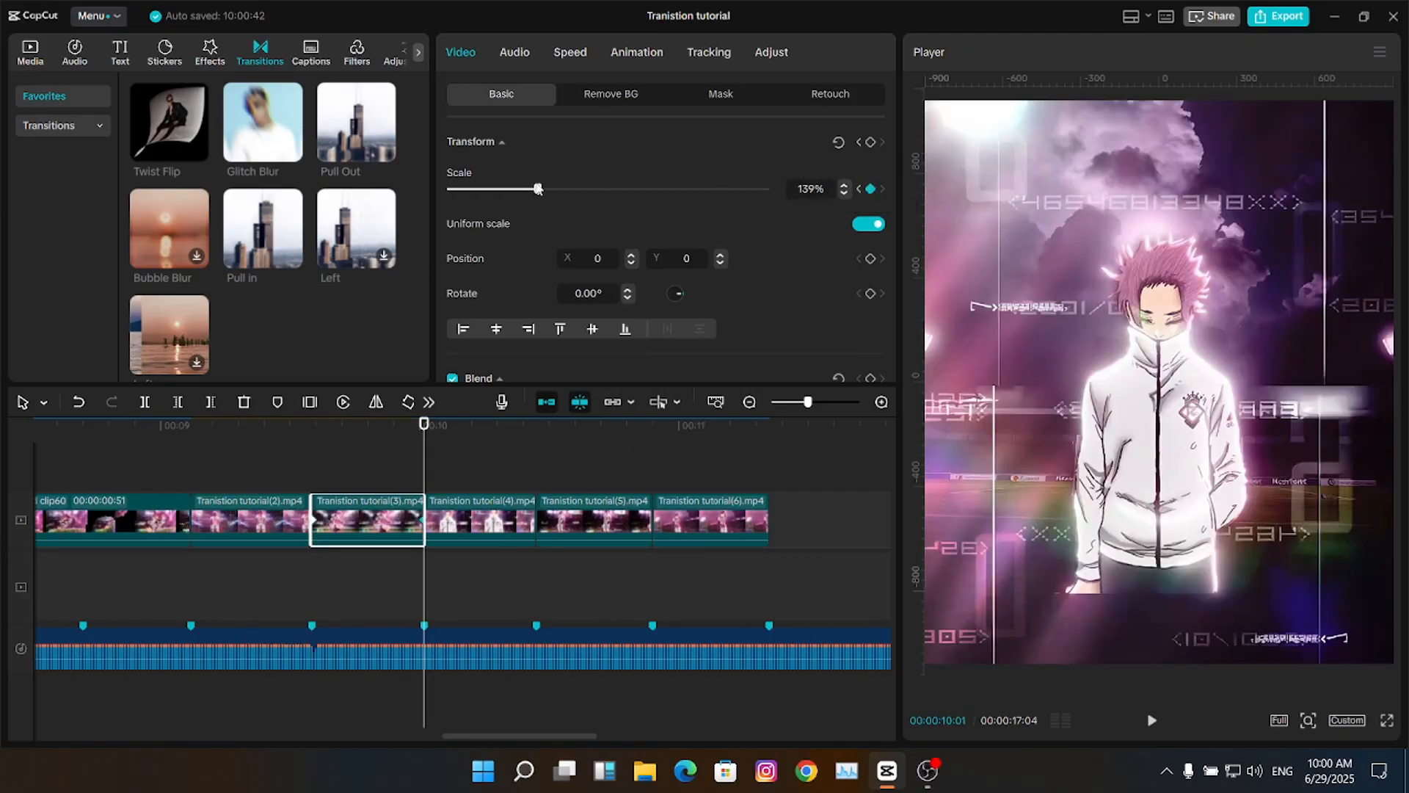
{"action": "left_click", "coordinate": [368, 482]}
{"action": "key", "text": "Up"}
- Bend the scale curve of Tranistion tutorial(3).mp4 so it rises fast and eases into its end, and hide the graph
{"action": "left_click", "coordinate": [372, 507]}
{"action": "key", "text": "alt+k"}
{"action": "left_click", "coordinate": [350, 478]}
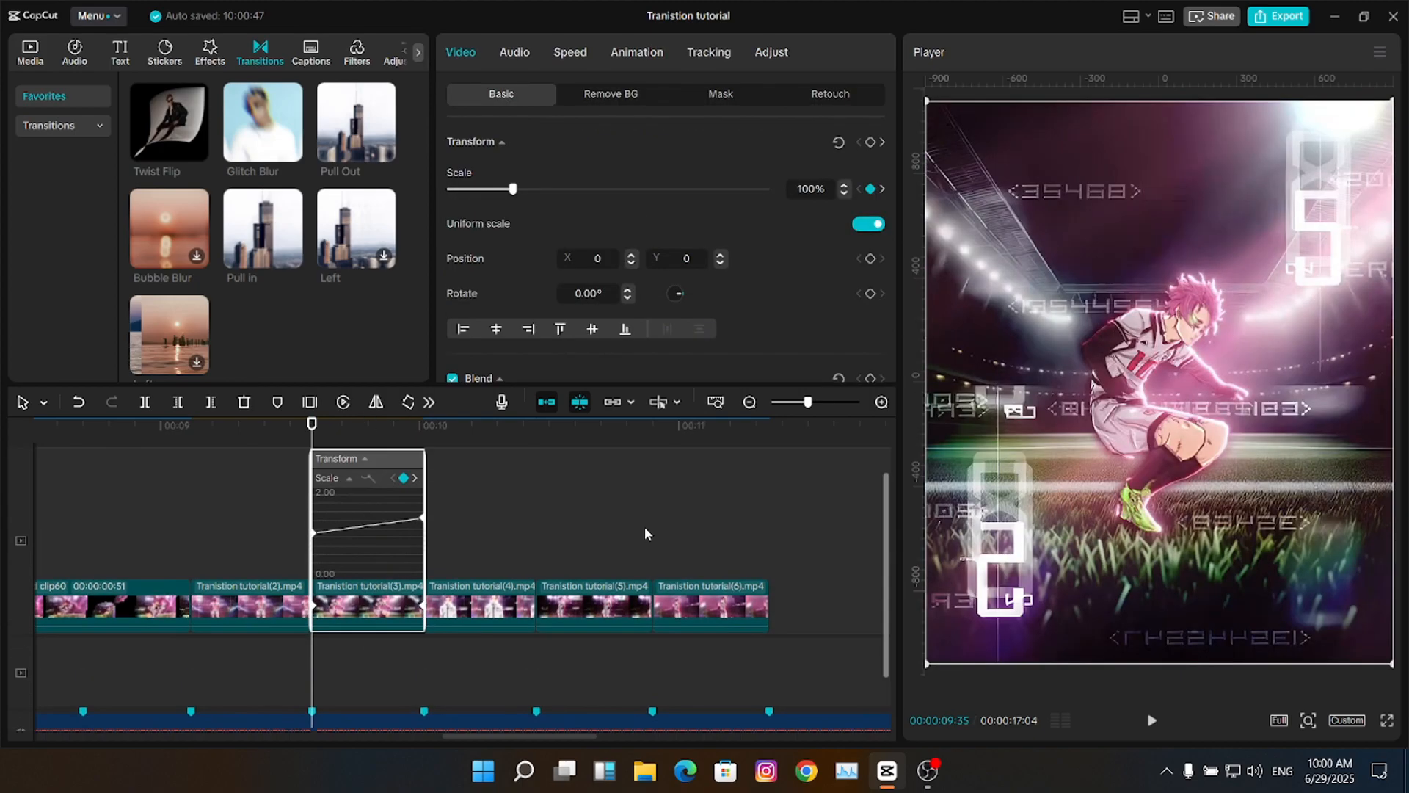
{"action": "left_click", "coordinate": [318, 532]}
{"action": "left_click_drag", "start_coordinate": [808, 401], "coordinate": [820, 403]}
{"action": "left_click_drag", "start_coordinate": [487, 518], "coordinate": [399, 519]}
{"action": "mouse_move", "coordinate": [821, 402]}
{"action": "left_mouse_down"}
{"action": "mouse_move", "coordinate": [797, 403]}
{"action": "mouse_move", "coordinate": [808, 402]}
{"action": "left_mouse_up"}
{"action": "left_click_drag", "start_coordinate": [401, 520], "coordinate": [397, 522]}
{"action": "key", "text": "alt+k"}
- Keyframe the scale of Tranistion tutorial(4).mp4 from 100% at its start to 140% at its end
{"action": "left_click", "coordinate": [517, 518]}
{"action": "left_click", "coordinate": [871, 189]}
{"action": "key", "text": "Down"}
{"action": "left_click", "coordinate": [811, 189]}
{"action": "type", "text": "140"}
- Bend the scale curve of Tranistion tutorial(4).mp4 into a fast start with an eased end, and hide the graph
{"action": "key", "text": "alt+k"}
{"action": "left_click_drag", "start_coordinate": [888, 557], "coordinate": [892, 495]}
{"action": "left_click", "coordinate": [532, 474]}
{"action": "left_click", "coordinate": [475, 529]}
{"action": "left_click_drag", "start_coordinate": [809, 402], "coordinate": [811, 402]}
{"action": "left_click_drag", "start_coordinate": [887, 558], "coordinate": [888, 508]}
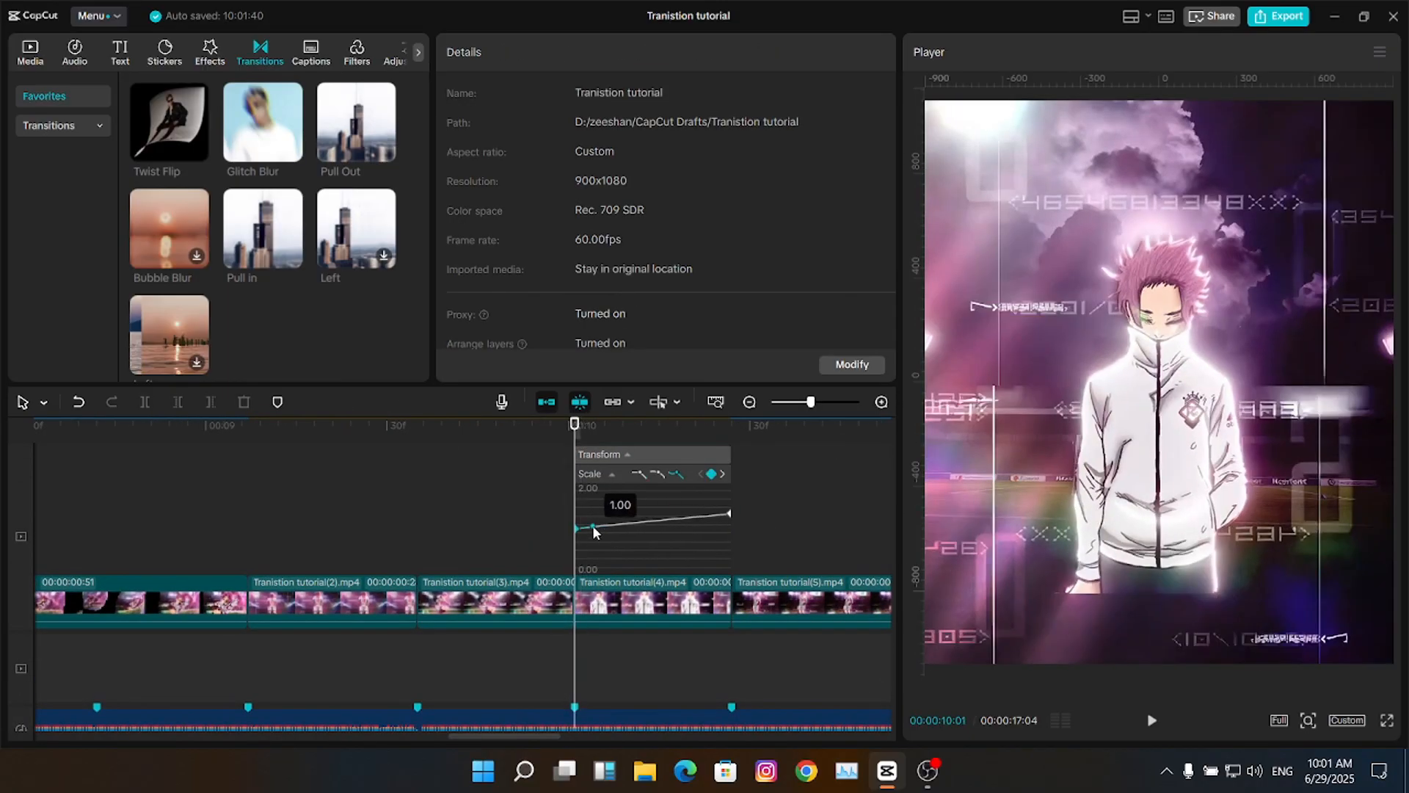
{"action": "left_click_drag", "start_coordinate": [670, 513], "coordinate": [626, 519]}
{"action": "left_click", "coordinate": [626, 602]}
{"action": "key", "text": "alt+k"}
- Keyframe the scale of Tranistion tutorial(5).mp4 from its start to 140% at its end
{"action": "left_click", "coordinate": [771, 518]}
{"action": "left_click", "coordinate": [871, 189]}
{"action": "key", "text": "Down"}
{"action": "left_click", "coordinate": [811, 189]}
{"action": "type", "text": "140"}
- Bend the scale curve of Tranistion tutorial(5).mp4 so it starts fast and eases out, and hide the graph
{"action": "key", "text": "alt+k"}
{"action": "left_click_drag", "start_coordinate": [888, 558], "coordinate": [889, 508]}
{"action": "left_click", "coordinate": [388, 492]}
{"action": "mouse_move", "coordinate": [369, 548]}
{"action": "left_mouse_down"}
{"action": "mouse_move", "coordinate": [306, 543]}
{"action": "mouse_move", "coordinate": [348, 536]}
{"action": "left_mouse_up"}
{"action": "left_click", "coordinate": [461, 530]}
{"action": "key", "text": "alt+k"}
- Keyframe the scale of Tranistion tutorial(6).mp4 up to 140% at its end and bend the curve into a fast start with an eased end
{"action": "left_click", "coordinate": [467, 520]}
{"action": "left_click_drag", "start_coordinate": [545, 193], "coordinate": [539, 192]}
{"action": "key", "text": "alt+k"}
{"action": "left_click_drag", "start_coordinate": [888, 558], "coordinate": [888, 520]}
{"action": "left_click", "coordinate": [550, 469]}
{"action": "mouse_move", "coordinate": [534, 524]}
{"action": "left_mouse_down"}
{"action": "mouse_move", "coordinate": [476, 519]}
{"action": "mouse_move", "coordinate": [512, 509]}
{"action": "left_mouse_up"}
{"action": "left_click", "coordinate": [481, 518]}
{"action": "left_click", "coordinate": [513, 513]}
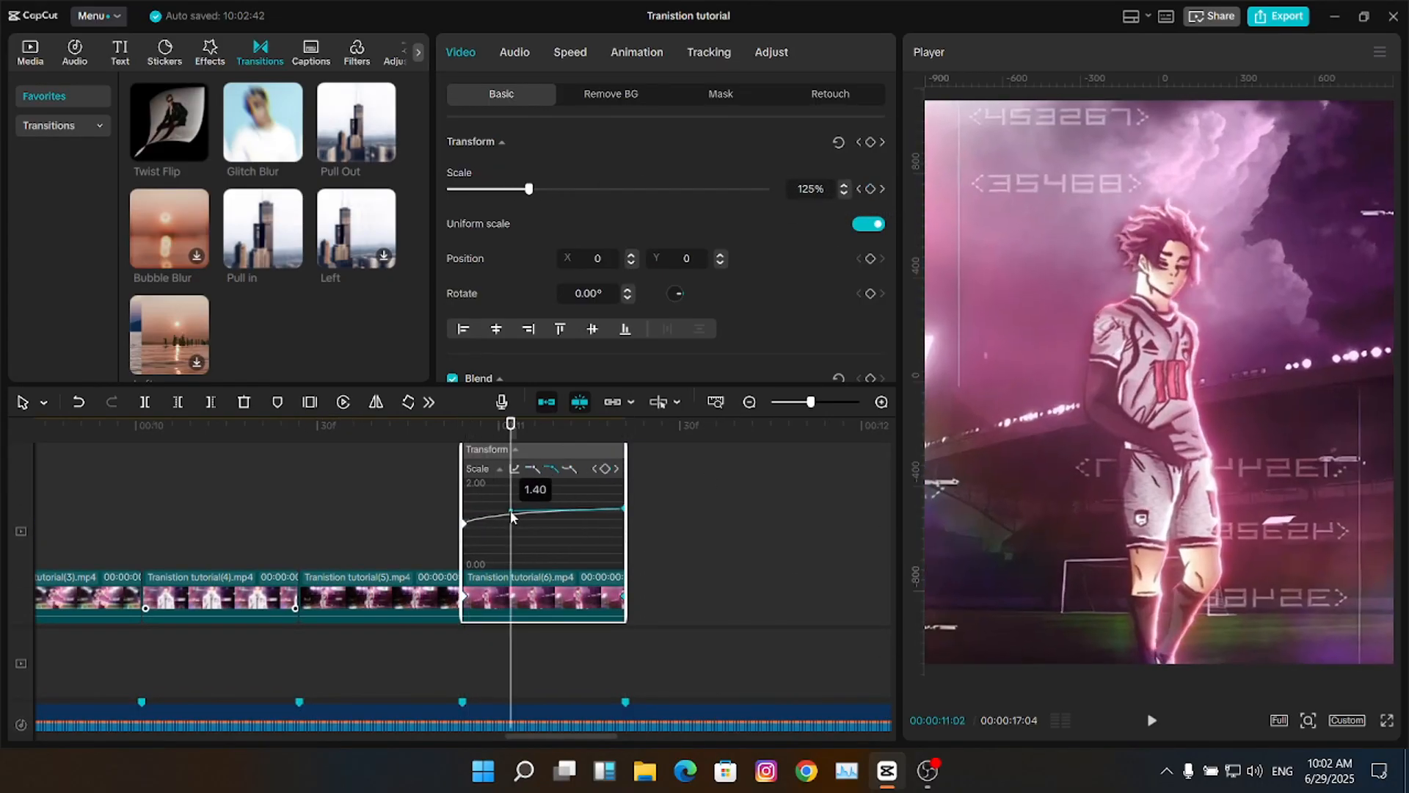
{"action": "key", "text": "alt+k"}
- Play the whole edit from the beginning of the clips and replay the clips after the transition to check their scale motion
{"action": "left_click_drag", "start_coordinate": [810, 402], "coordinate": [787, 404]}
{"action": "left_click", "coordinate": [392, 471]}
{"action": "key", "text": "Up"}
{"action": "key", "text": "space"}
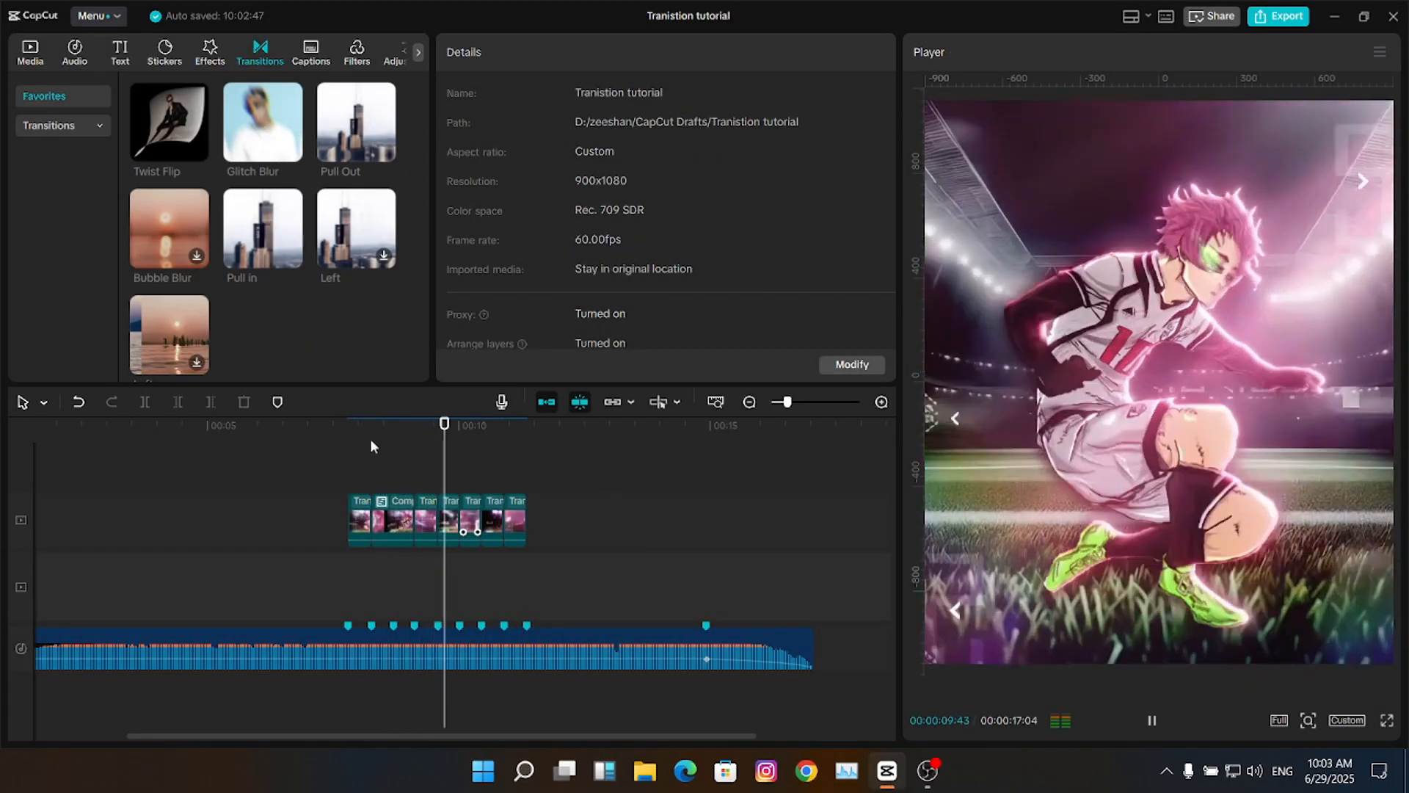
{"action": "left_click", "coordinate": [425, 435]}
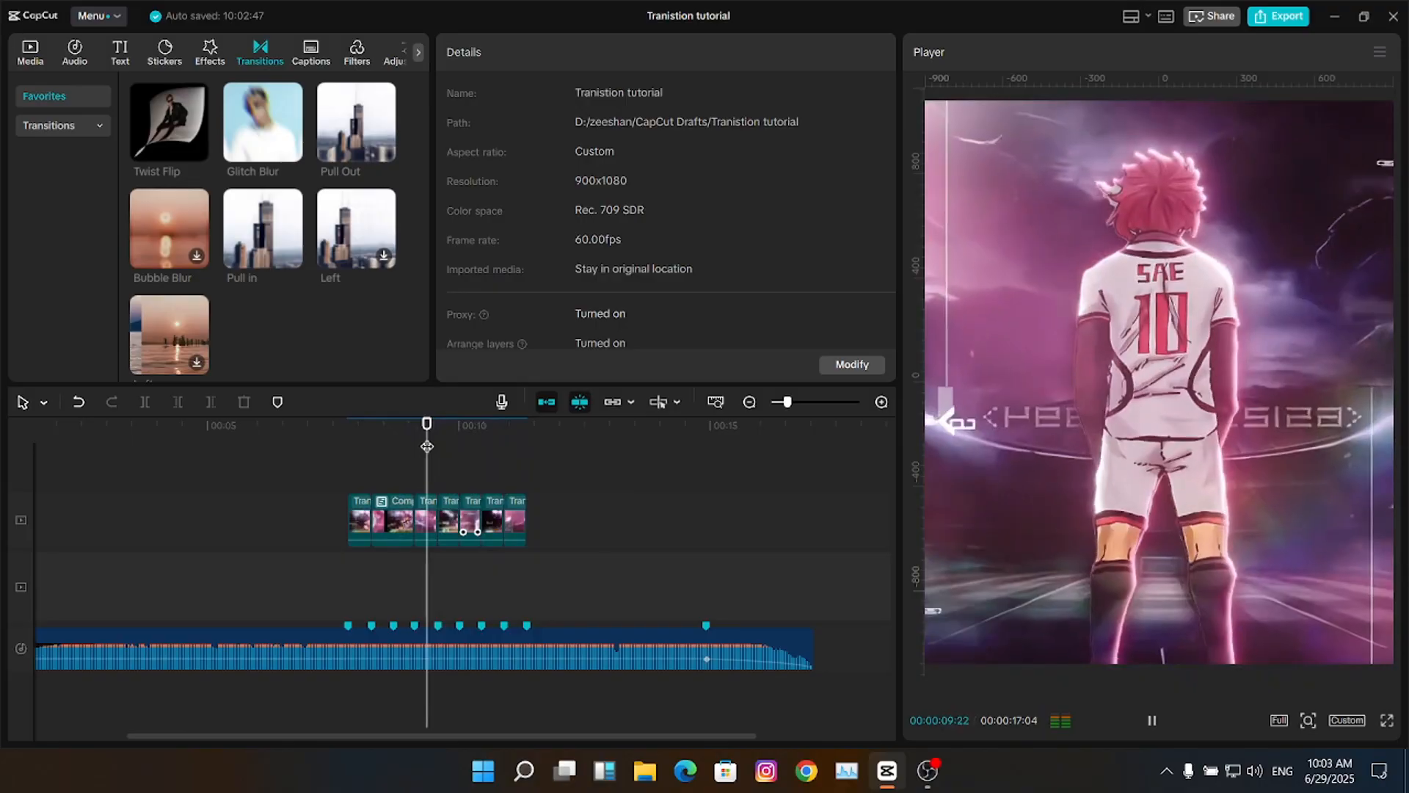
{"action": "left_click", "coordinate": [427, 446]}
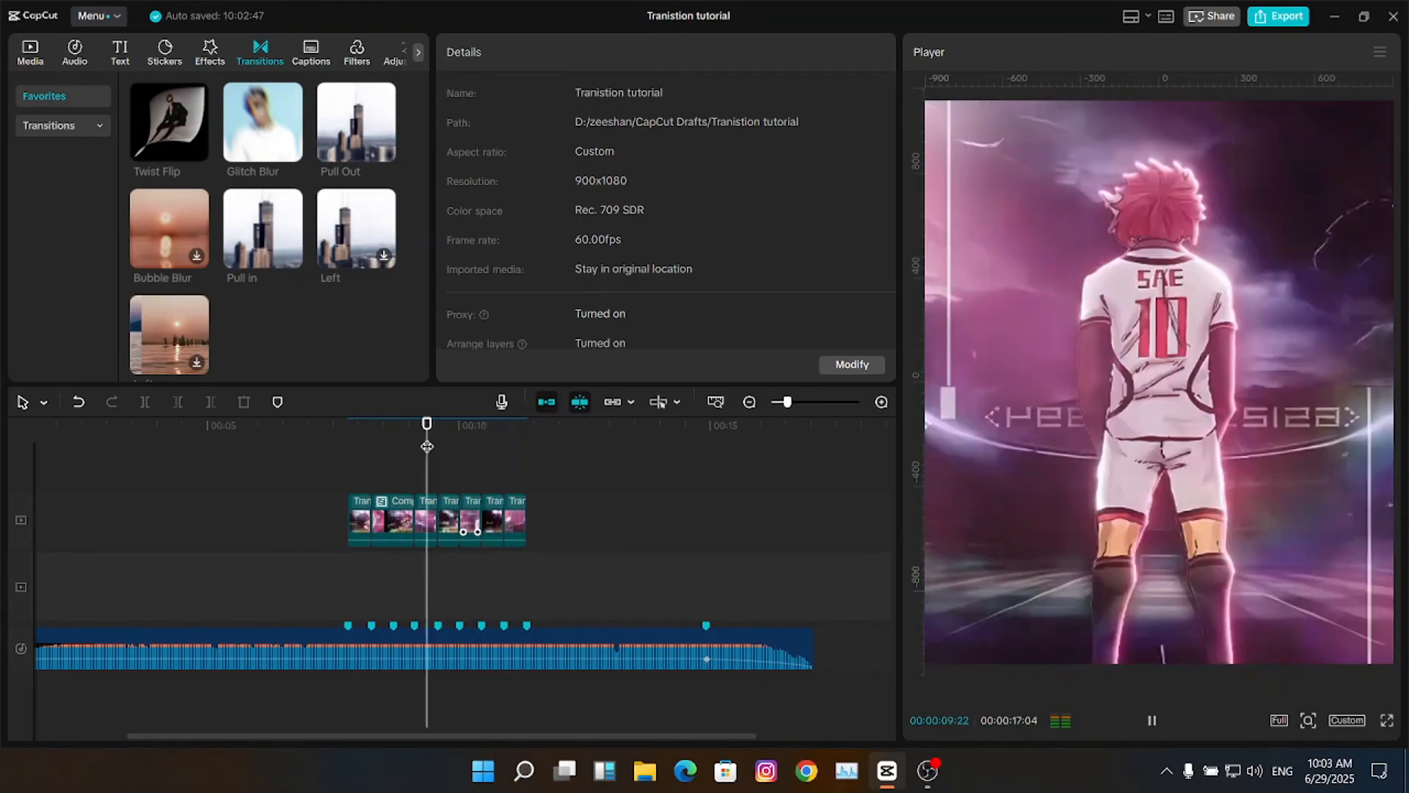
{"action": "left_click", "coordinate": [427, 446]}
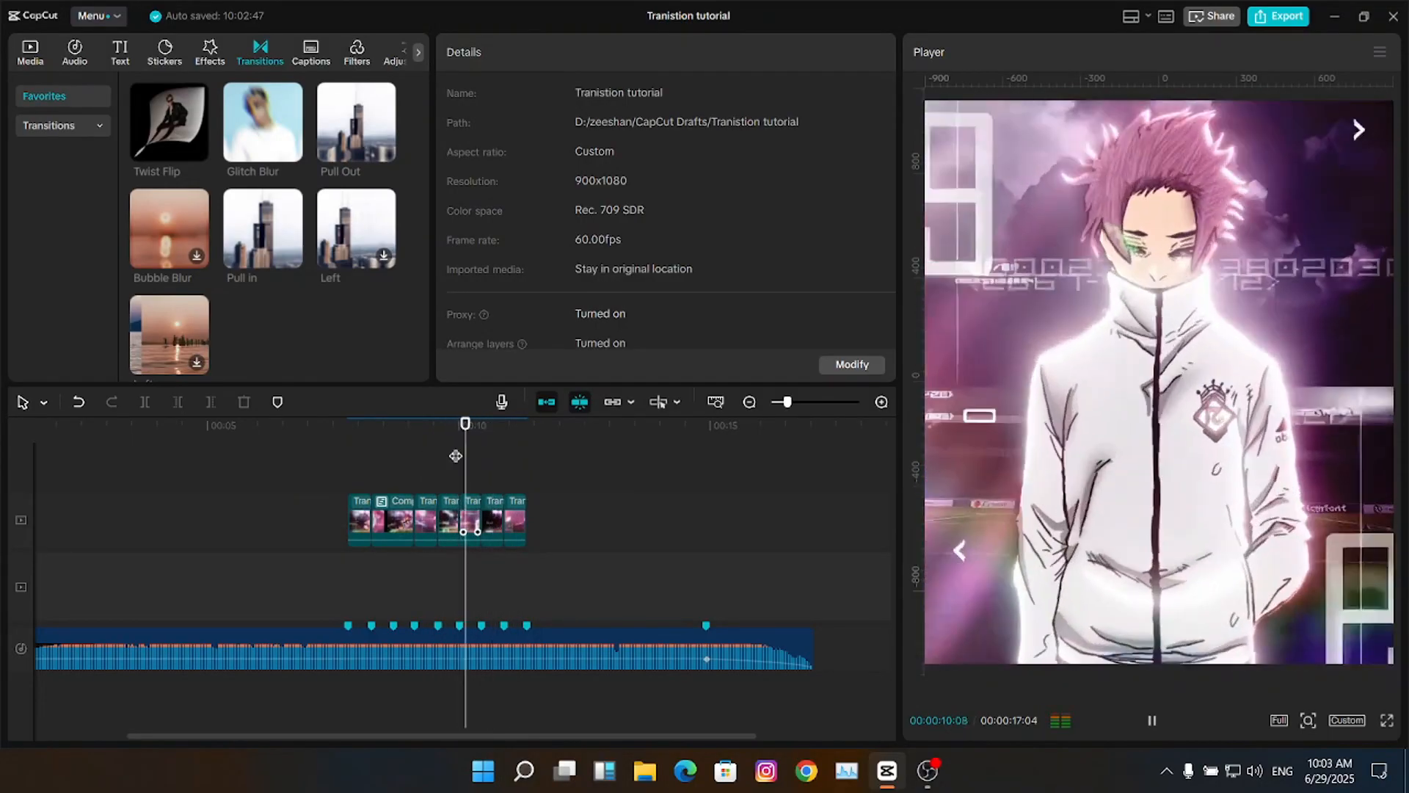
{"action": "left_click", "coordinate": [429, 445]}
{"action": "left_click", "coordinate": [413, 447]}
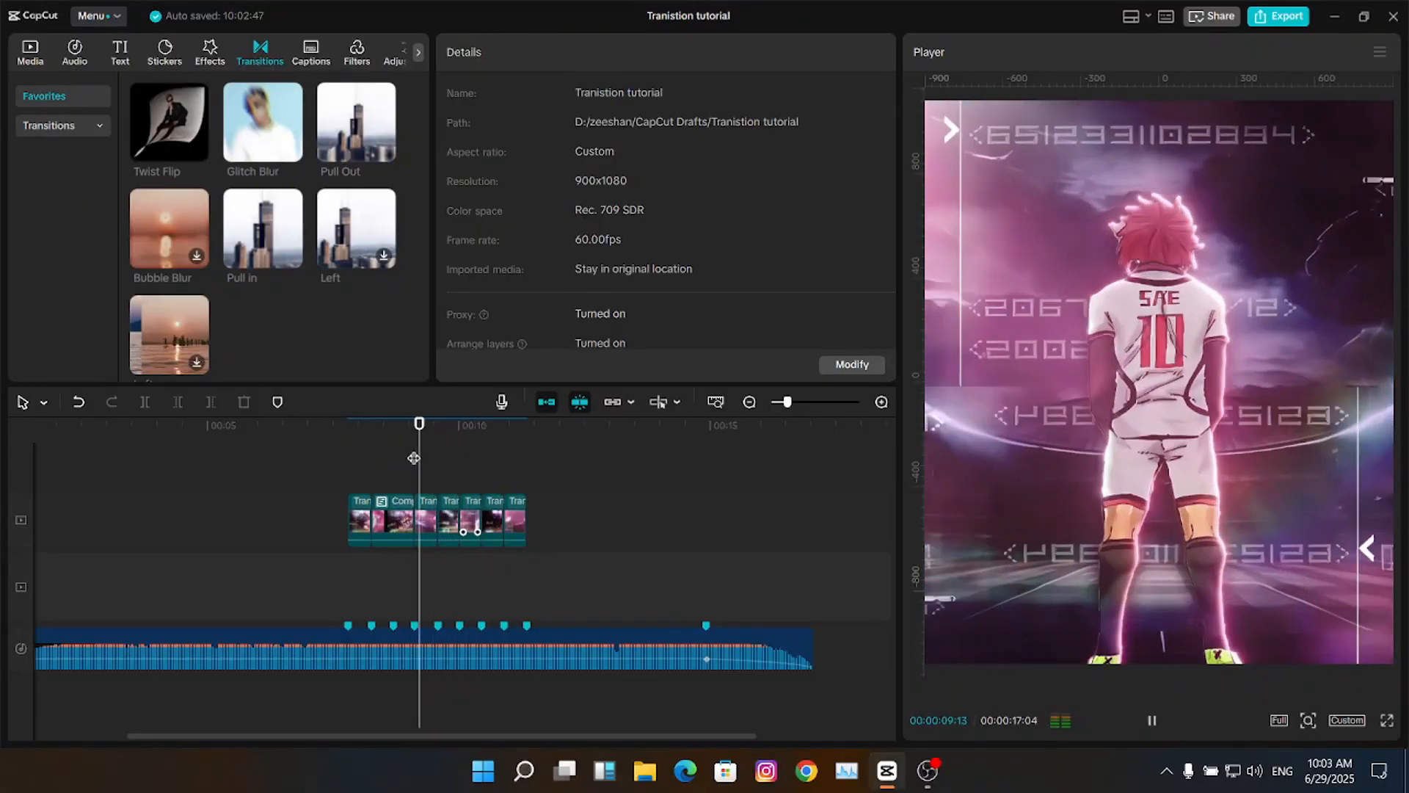
{"action": "left_click", "coordinate": [406, 458]}
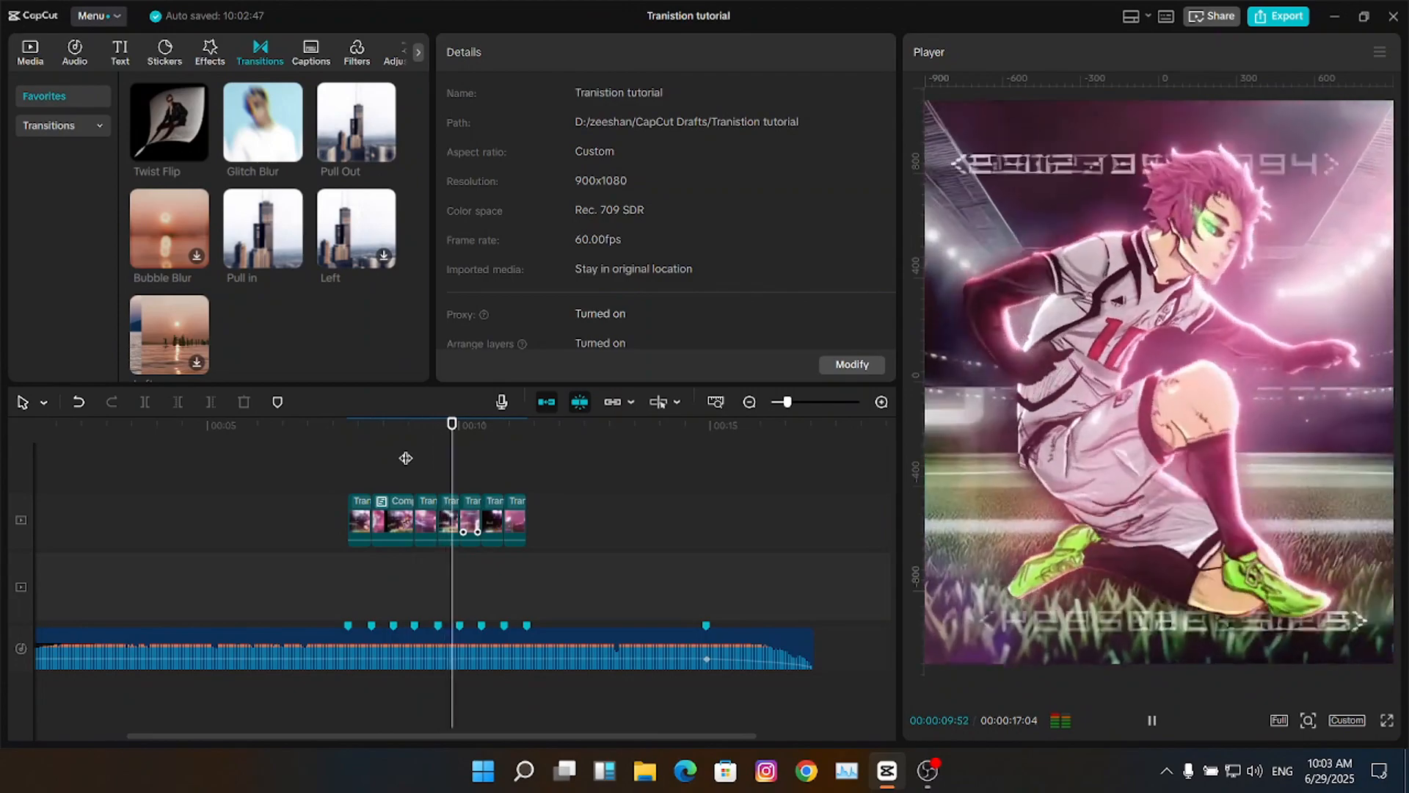
{"action": "left_click", "coordinate": [358, 461]}
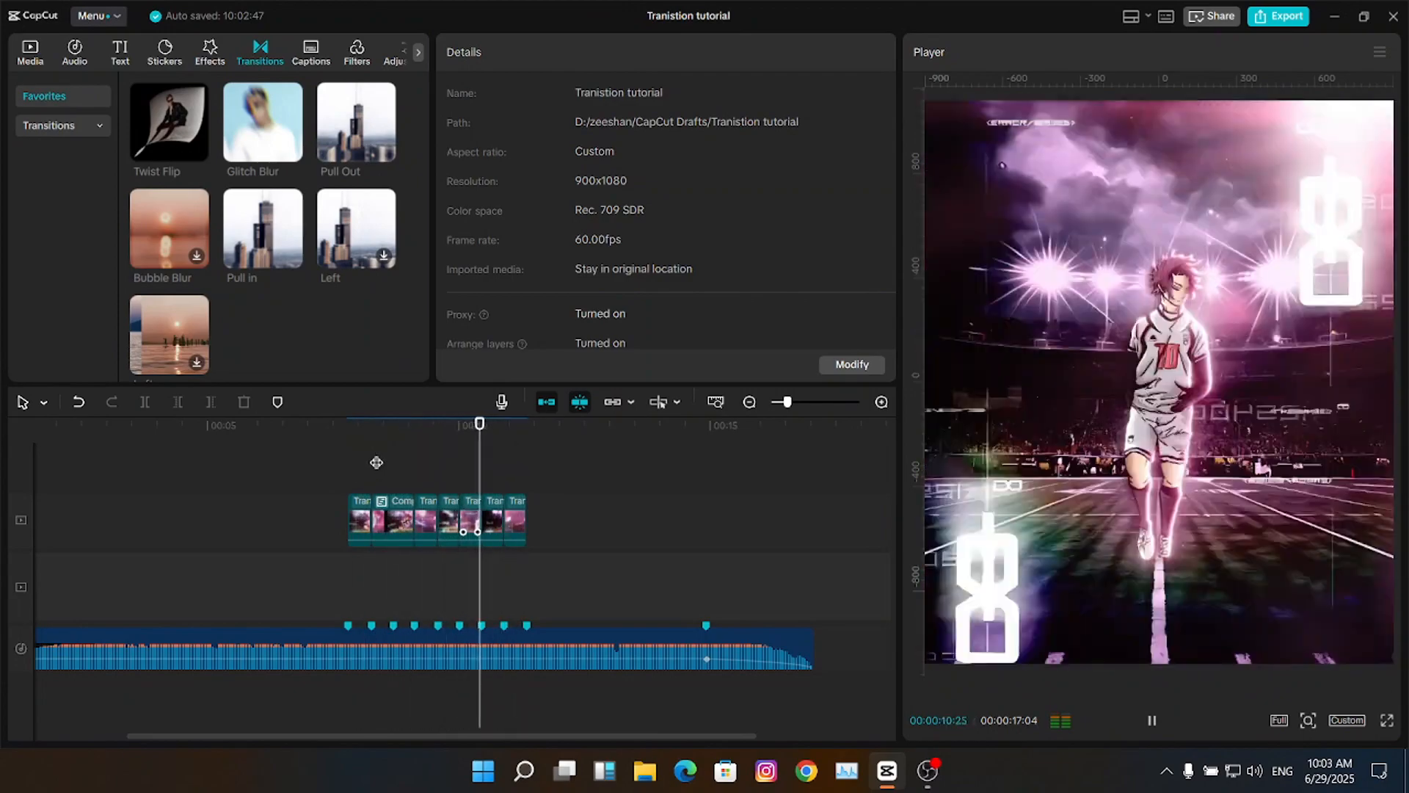
{"action": "left_click", "coordinate": [408, 463]}
{"action": "key", "text": "space"}
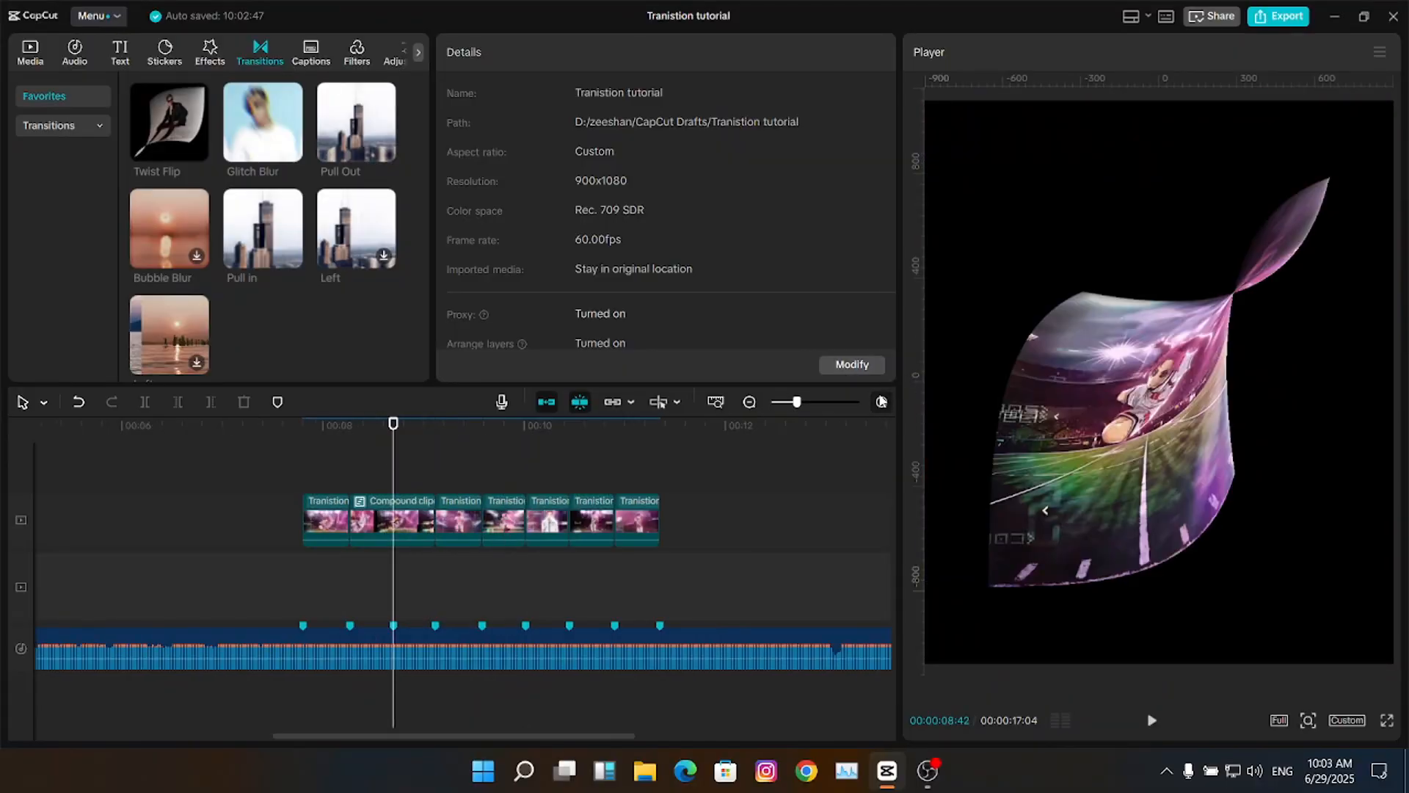
- Export the first frame after the compound clip as a still image
{"action": "left_click", "coordinate": [881, 402]}
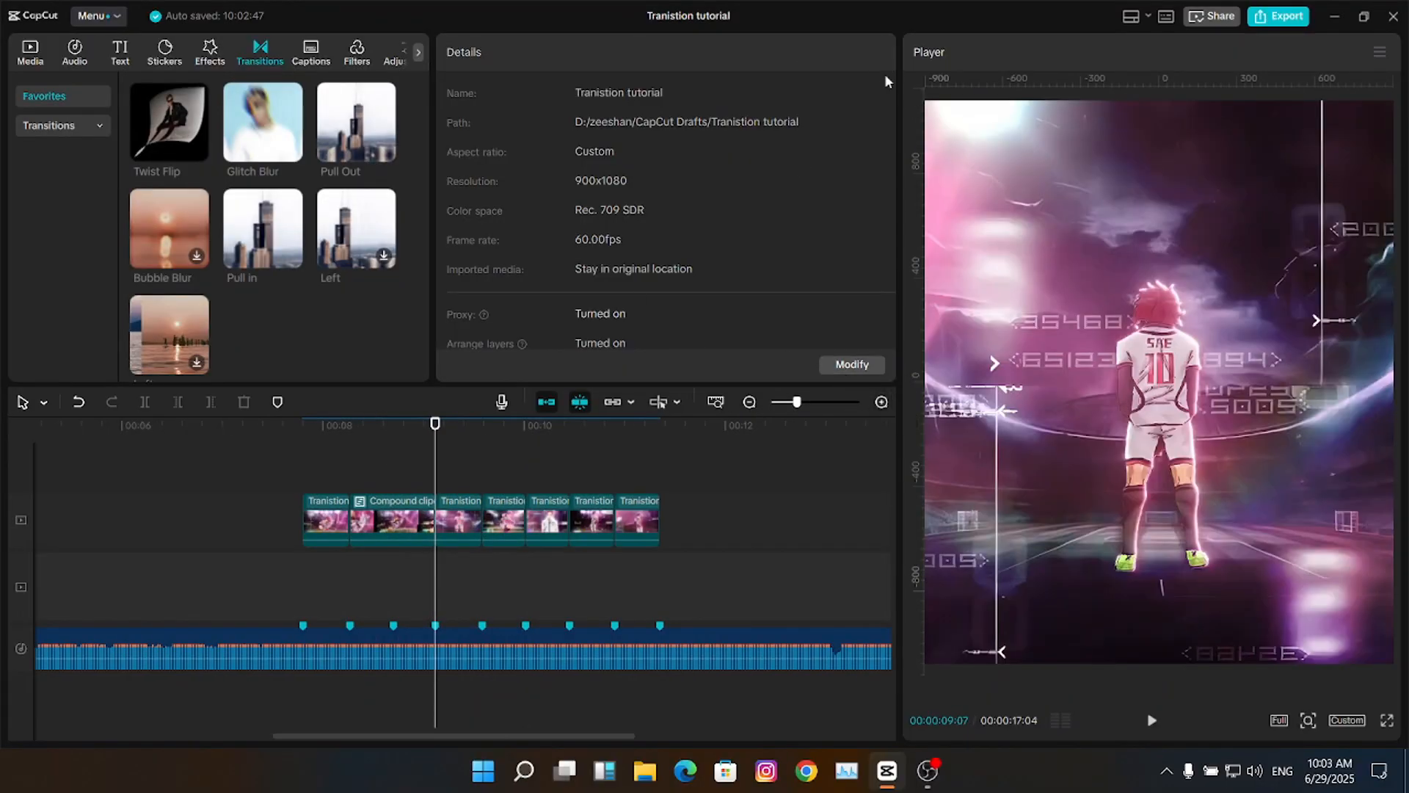
{"action": "left_click", "coordinate": [1380, 52]}
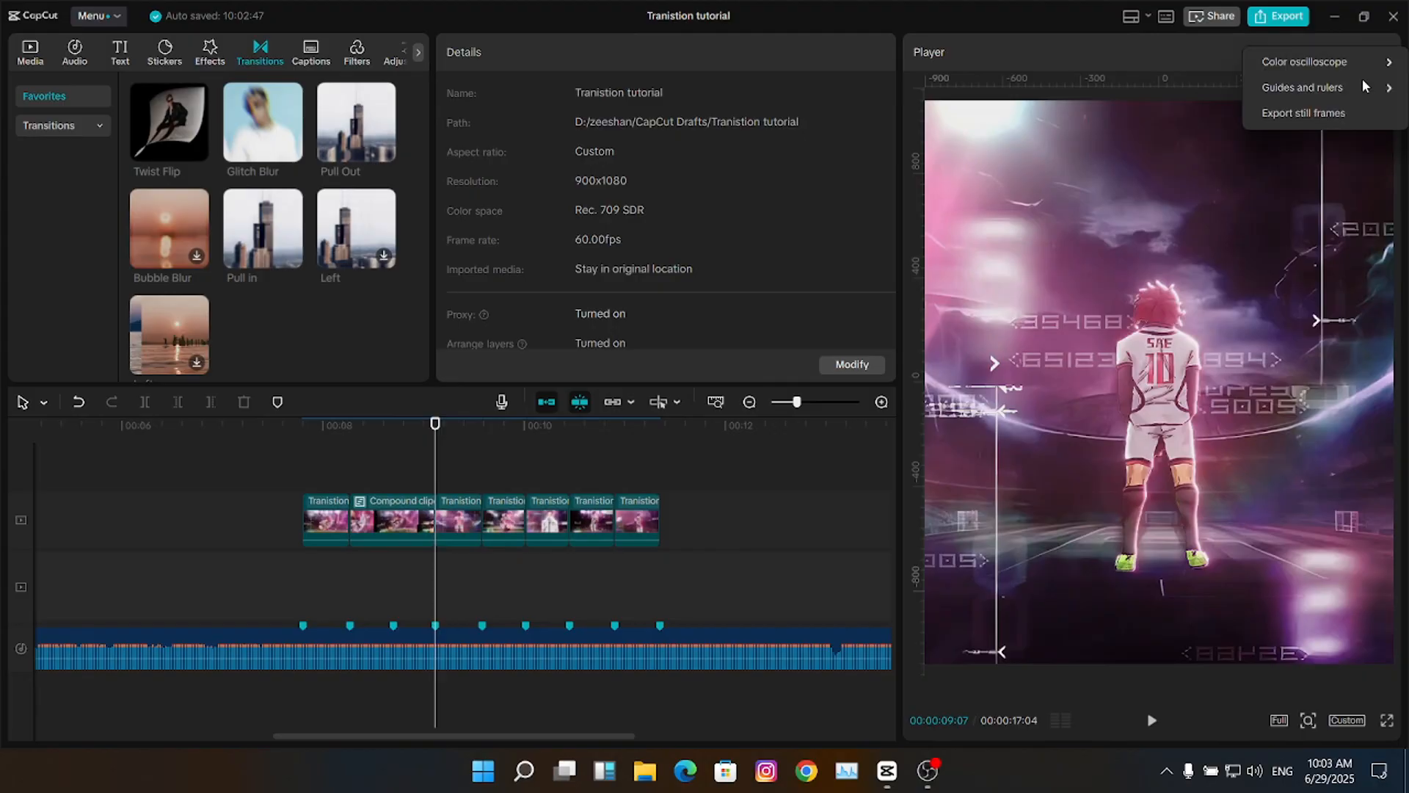
{"action": "left_click", "coordinate": [1317, 114]}
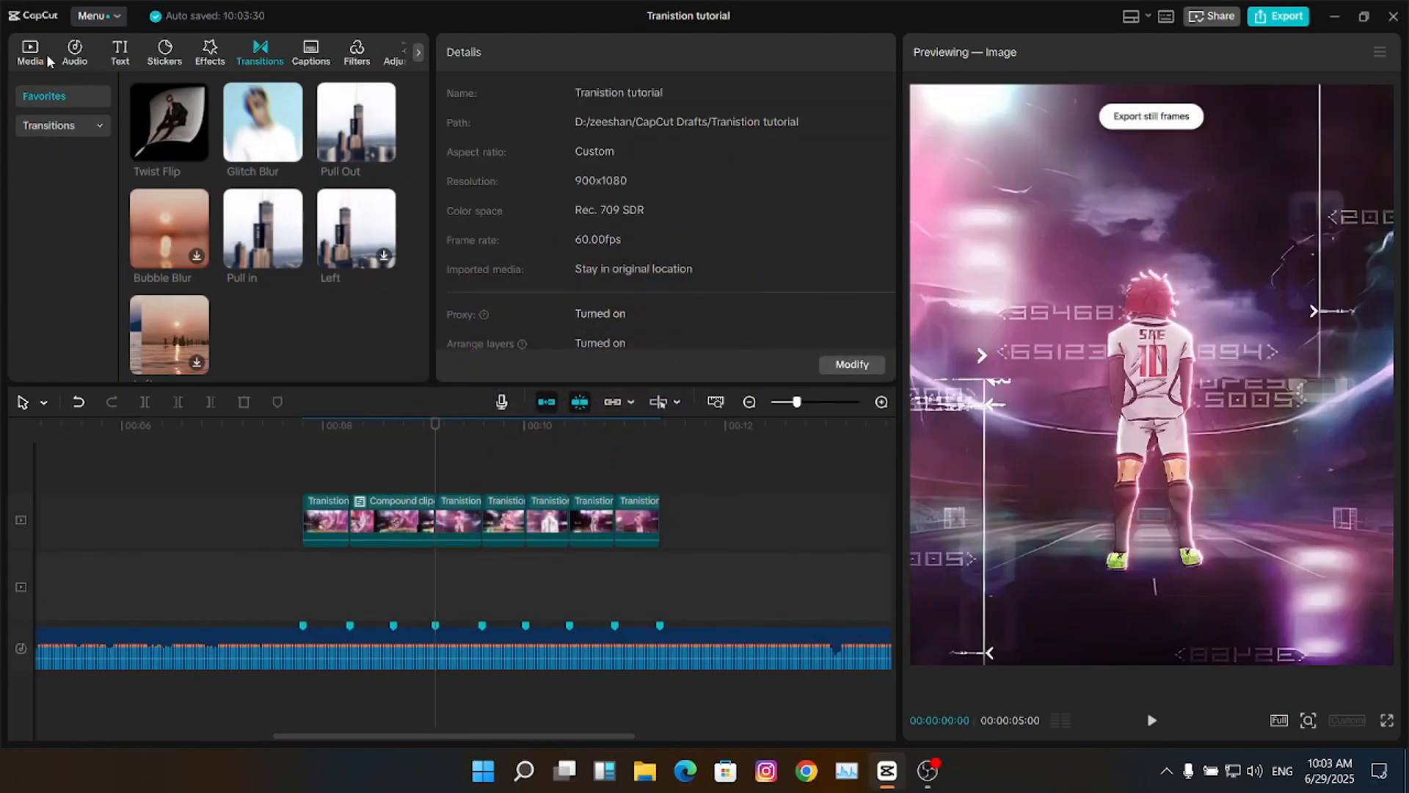
- Place the exported still Tranistion tutorial(12).png on a track above the compound clip, starting at the beat marker inside it
{"action": "left_click", "coordinate": [41, 55]}
{"action": "left_click", "coordinate": [85, 99]}
{"action": "left_click_drag", "start_coordinate": [184, 317], "coordinate": [397, 465]}
- Trim the still Tranistion tutorial(12).png on both sides so it covers only the last 18 frames above the compound clip
{"action": "left_click_drag", "start_coordinate": [796, 402], "coordinate": [811, 403]}
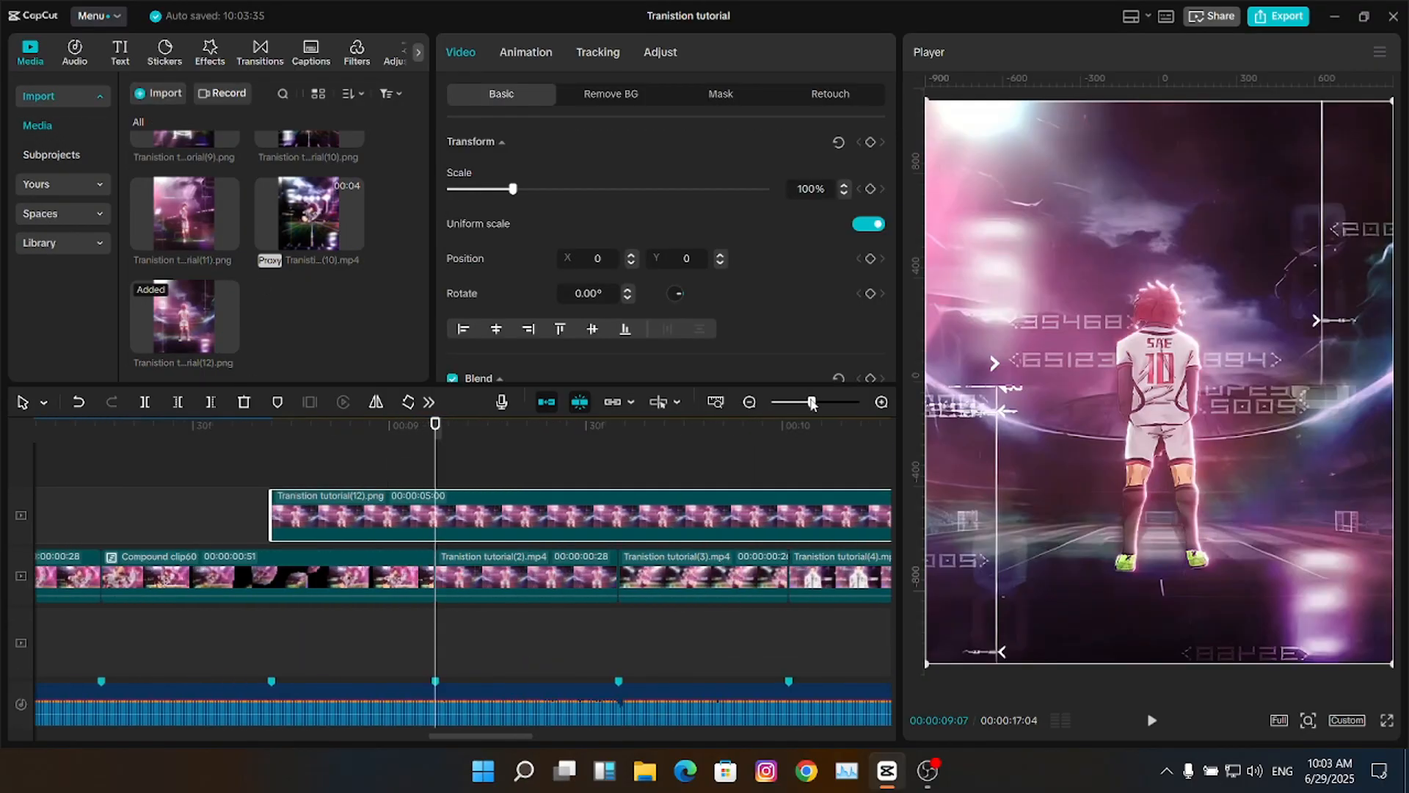
{"action": "key", "text": "Left"}
{"action": "key", "text": "Left"}
{"action": "key", "text": "Left"}
{"action": "key", "text": "Left"}
{"action": "key", "text": "Left"}
{"action": "key", "text": "Left"}
{"action": "key", "text": "Left"}
{"action": "key", "text": "Left"}
{"action": "key", "text": "Left"}
{"action": "key", "text": "Left"}
{"action": "key", "text": "Left"}
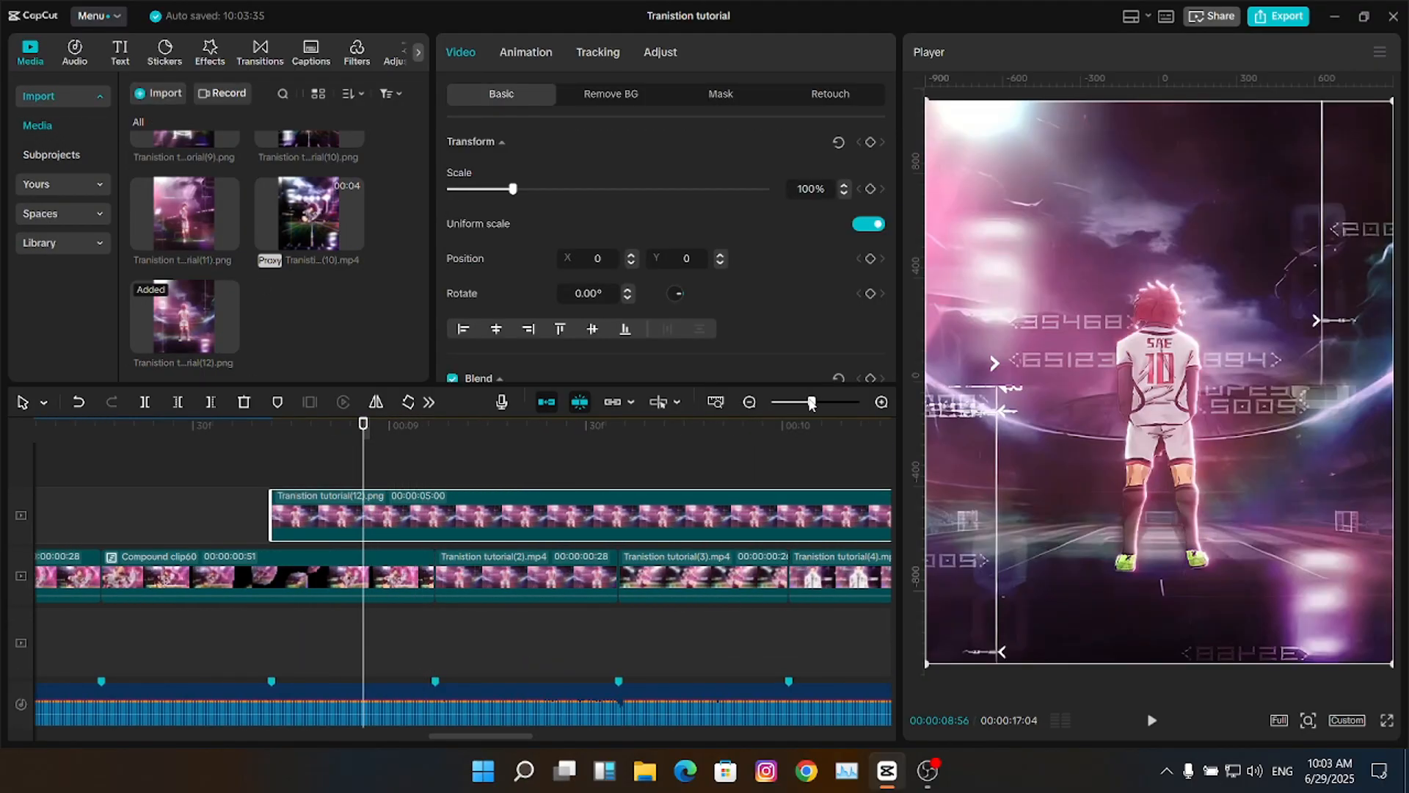
{"action": "key", "text": "Left"}
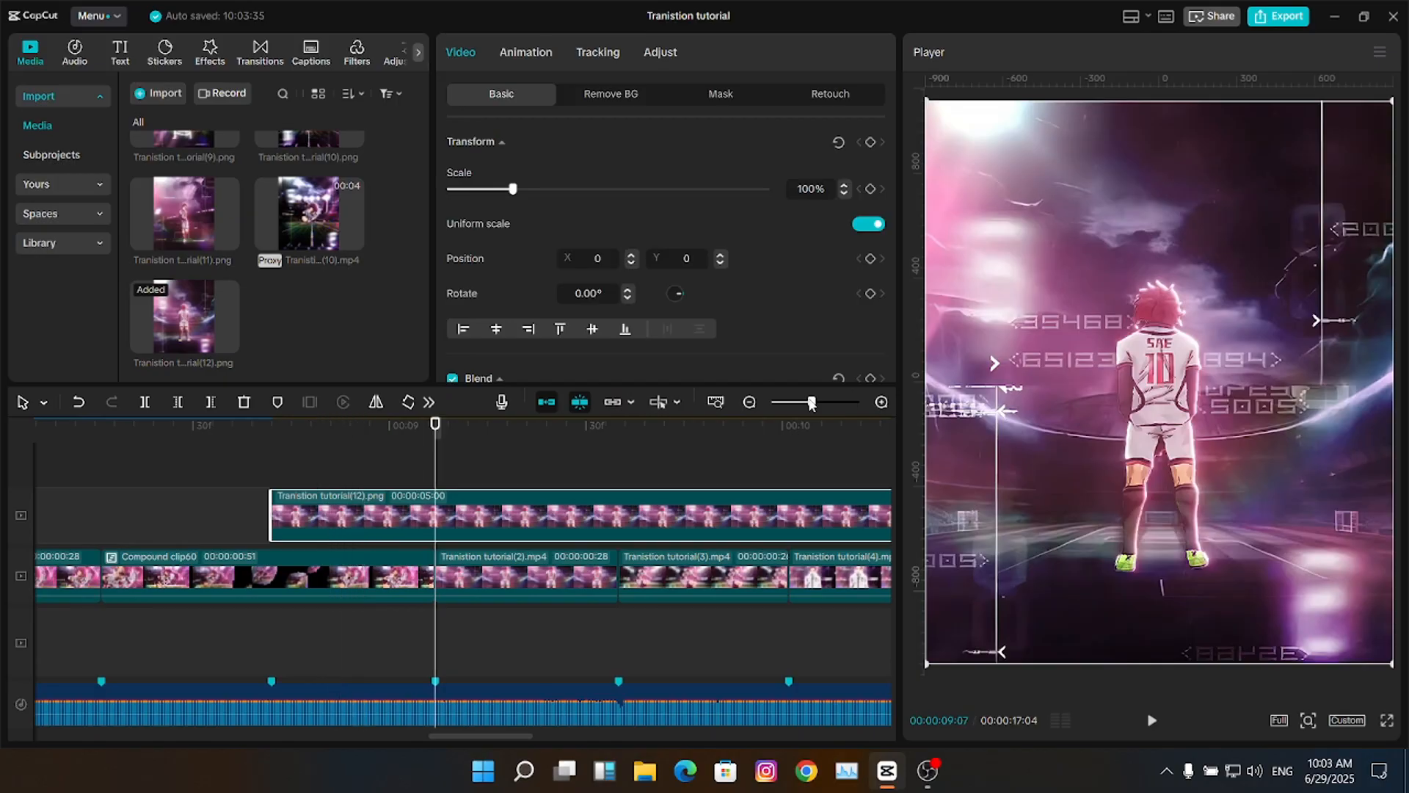
{"action": "key", "text": "Left"}
{"action": "key", "text": "Left"}
{"action": "key", "text": "Left"}
{"action": "key", "text": "Left"}
{"action": "key", "text": "Left"}
{"action": "key", "text": "Left"}
{"action": "key", "text": "Left"}
{"action": "key", "text": "Left"}
{"action": "key", "text": "Left"}
{"action": "key", "text": "Left"}
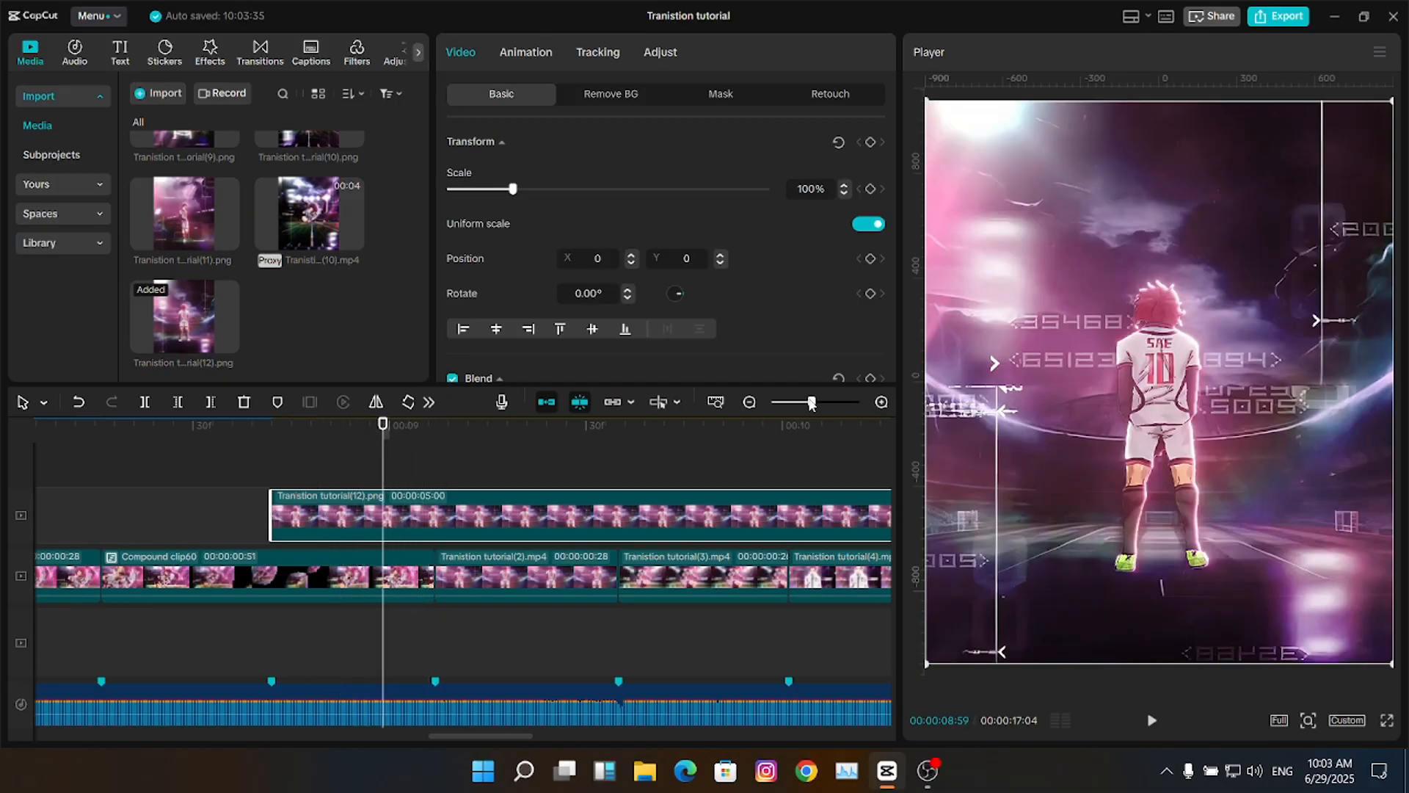
{"action": "key", "text": "Left"}
{"action": "key", "text": "Left"}
{"action": "key", "text": "Left"}
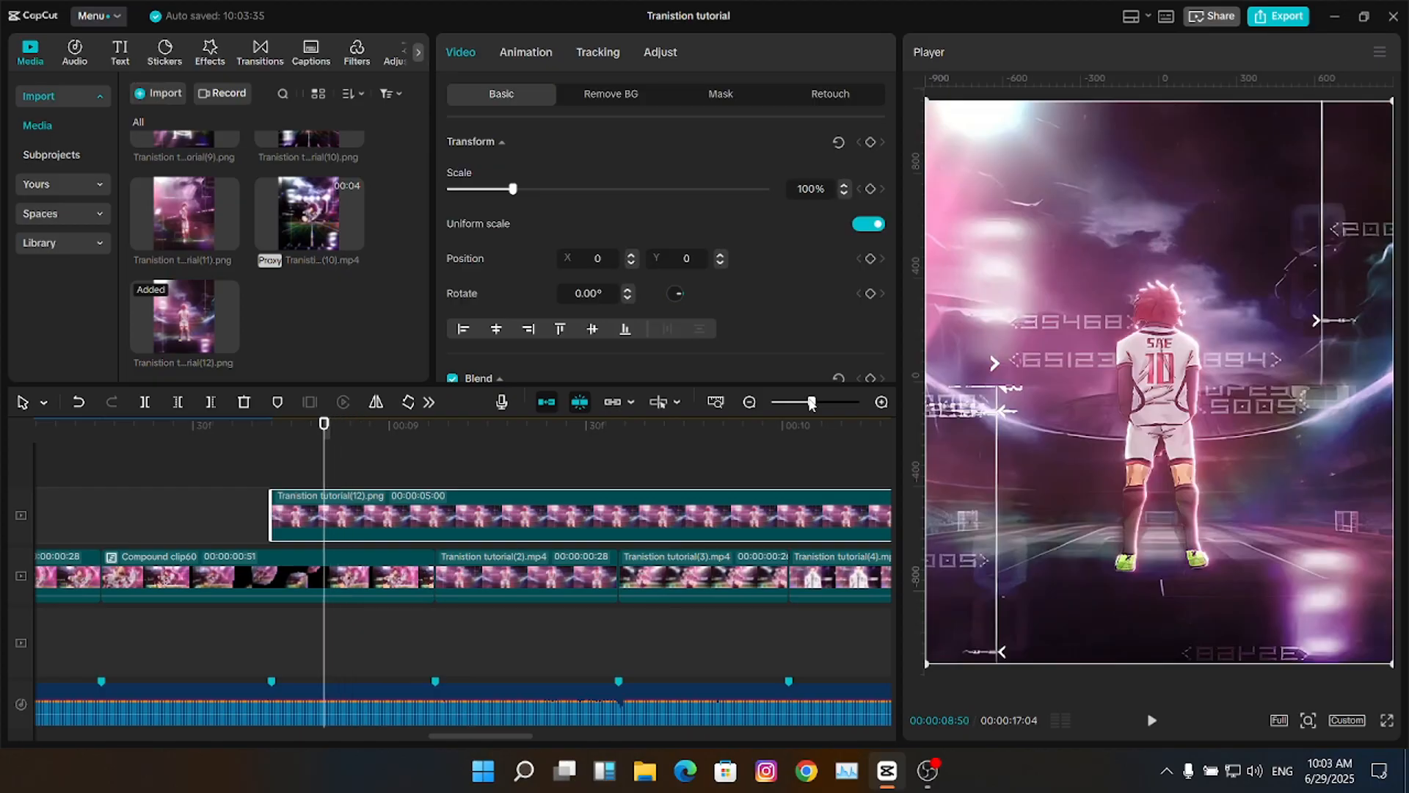
{"action": "key", "text": "q"}
{"action": "key", "text": "w"}
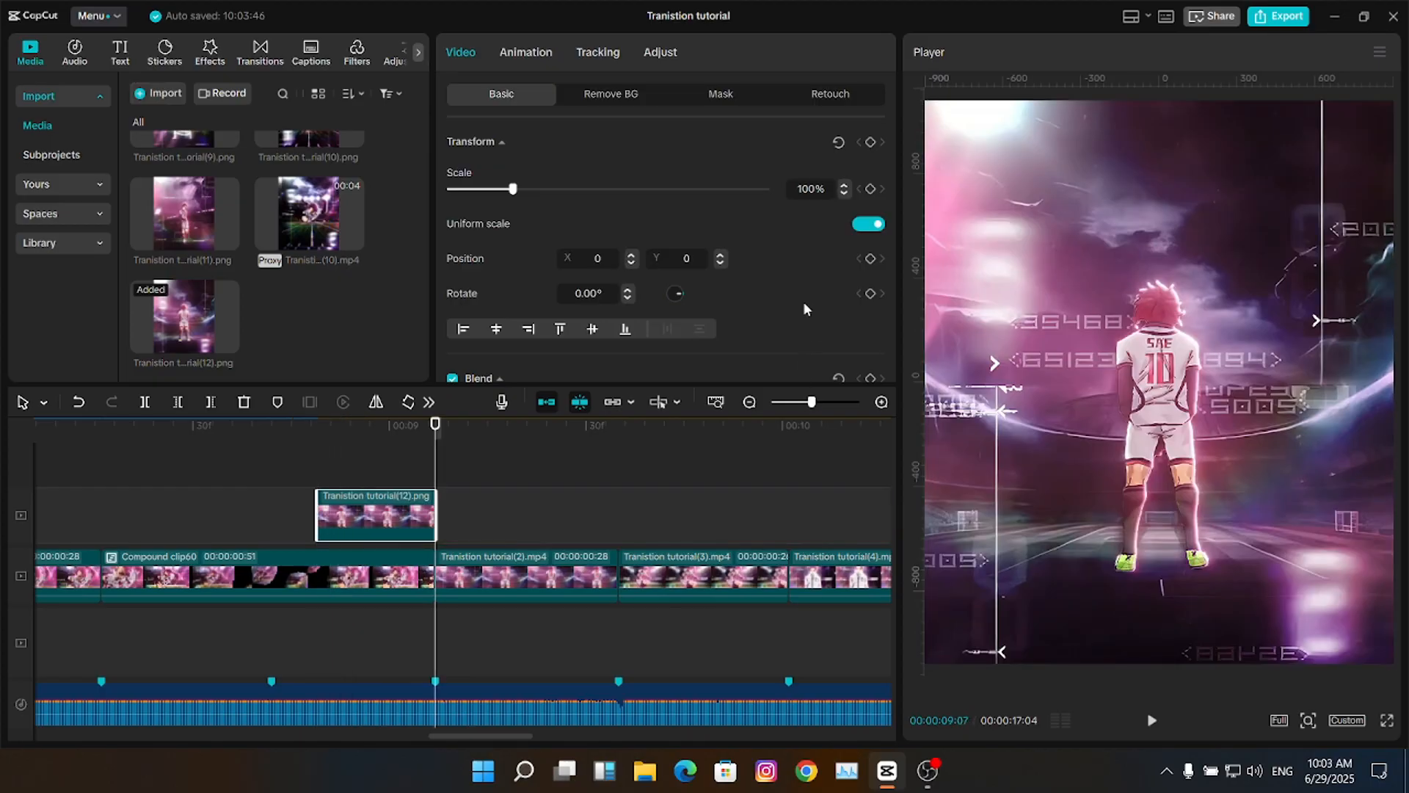
- Add 100% scale keyframes to the still one frame before its end, at 00:00:08:59 and at its start
{"action": "key", "text": "Left"}
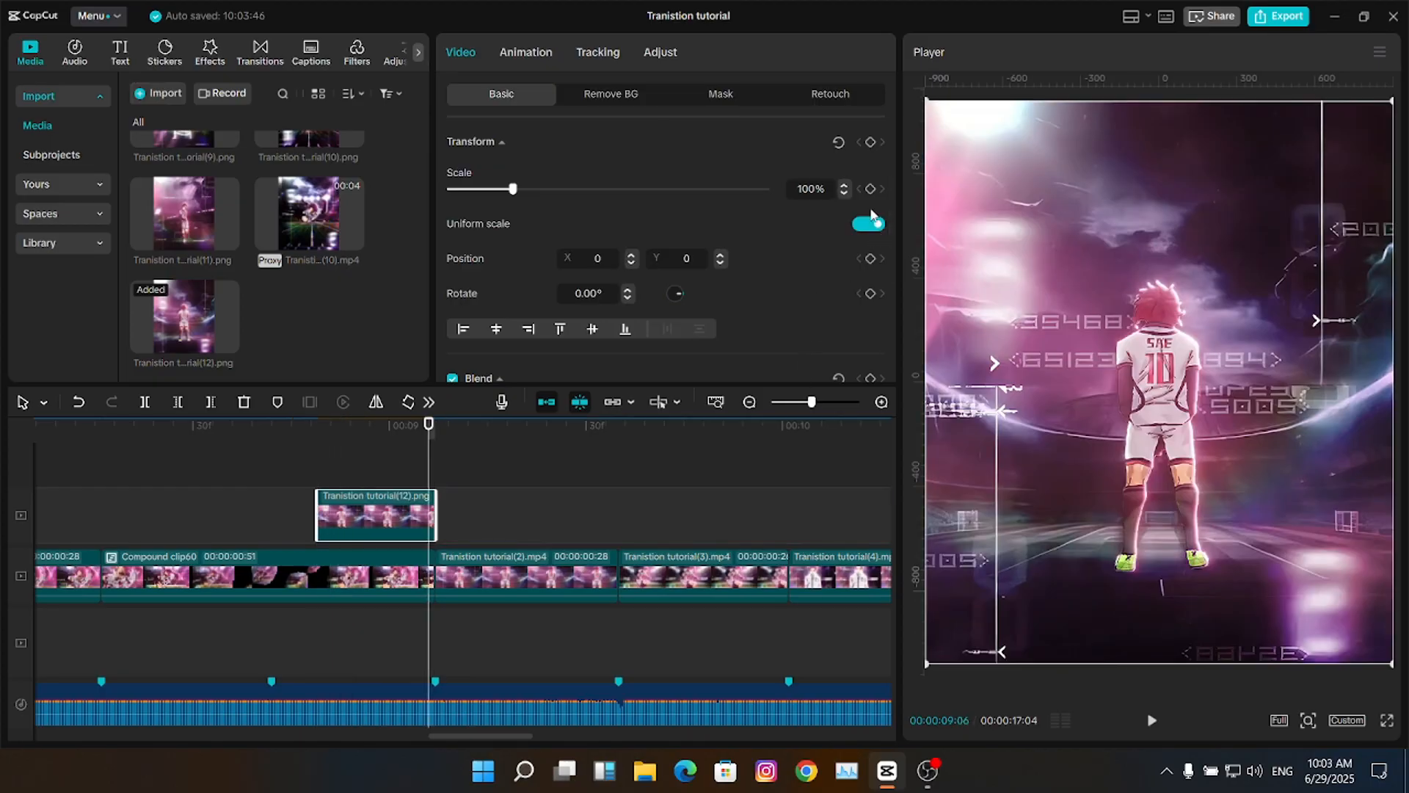
{"action": "key", "text": "Left"}
{"action": "key", "text": "Left"}
{"action": "key", "text": "Left"}
{"action": "key", "text": "Left"}
{"action": "key", "text": "Left"}
{"action": "key", "text": "Left"}
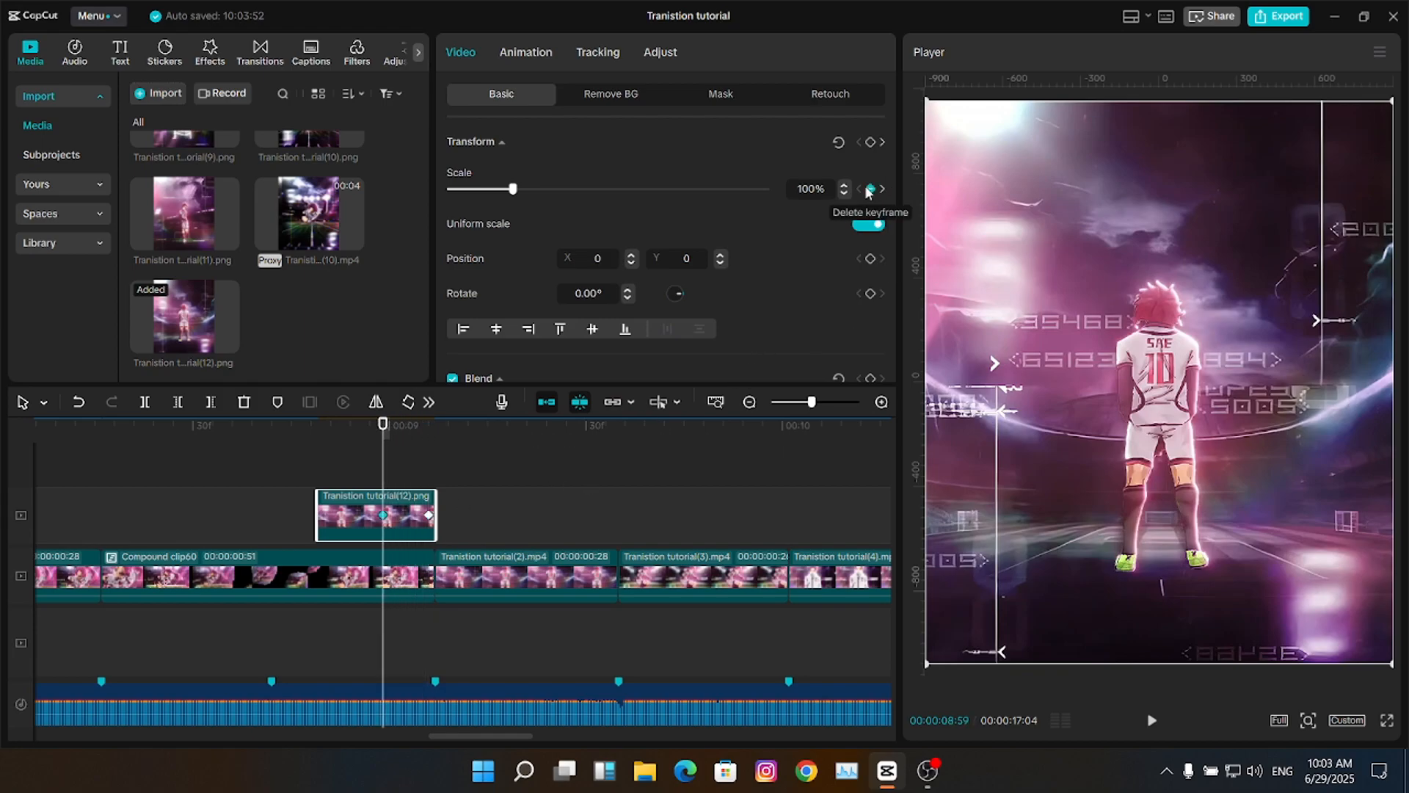
{"action": "key", "text": "Up"}
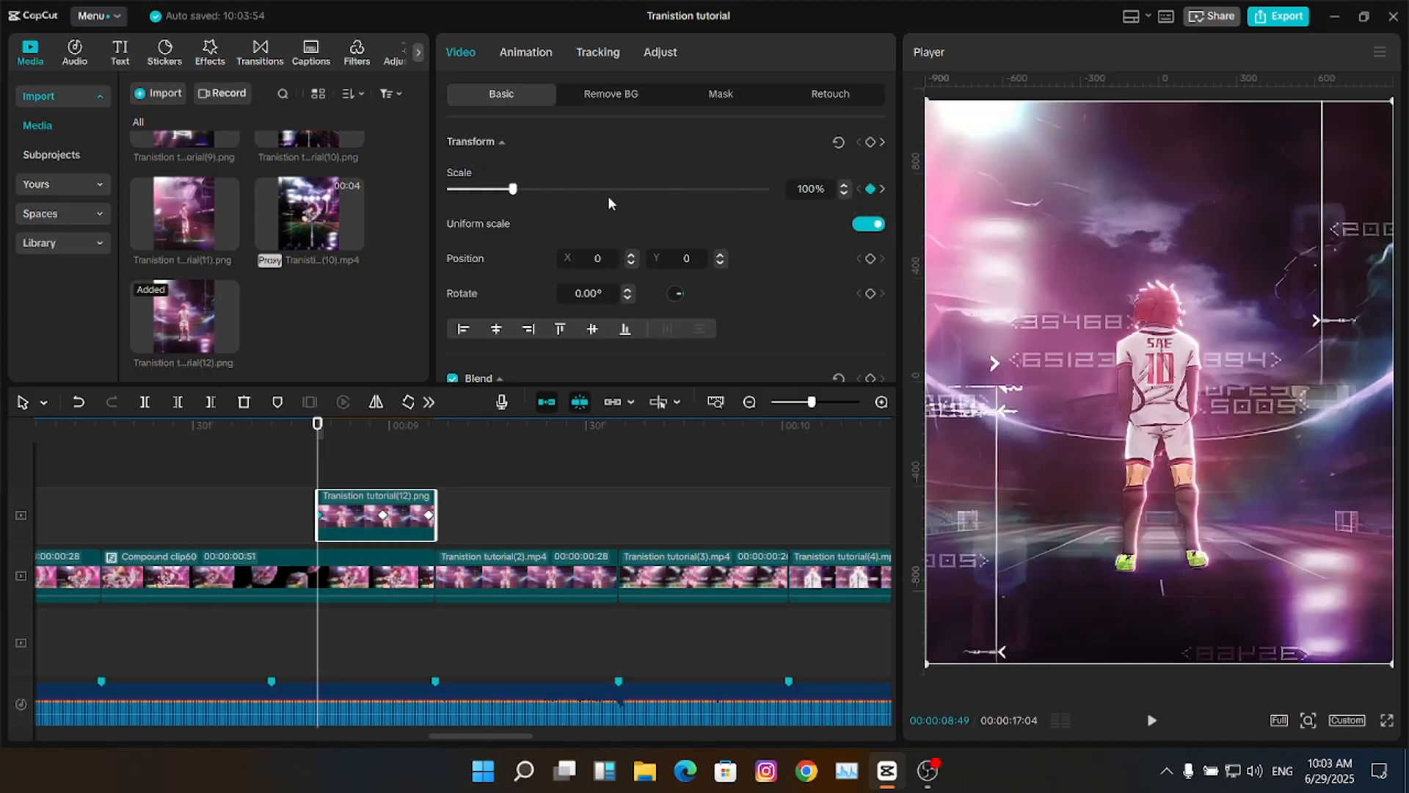
- Set the still's scale to 50% at the middle keyframe and add position keyframes there and at its start
{"action": "left_click", "coordinate": [383, 424]}
{"action": "left_click_drag", "start_coordinate": [513, 190], "coordinate": [482, 197]}
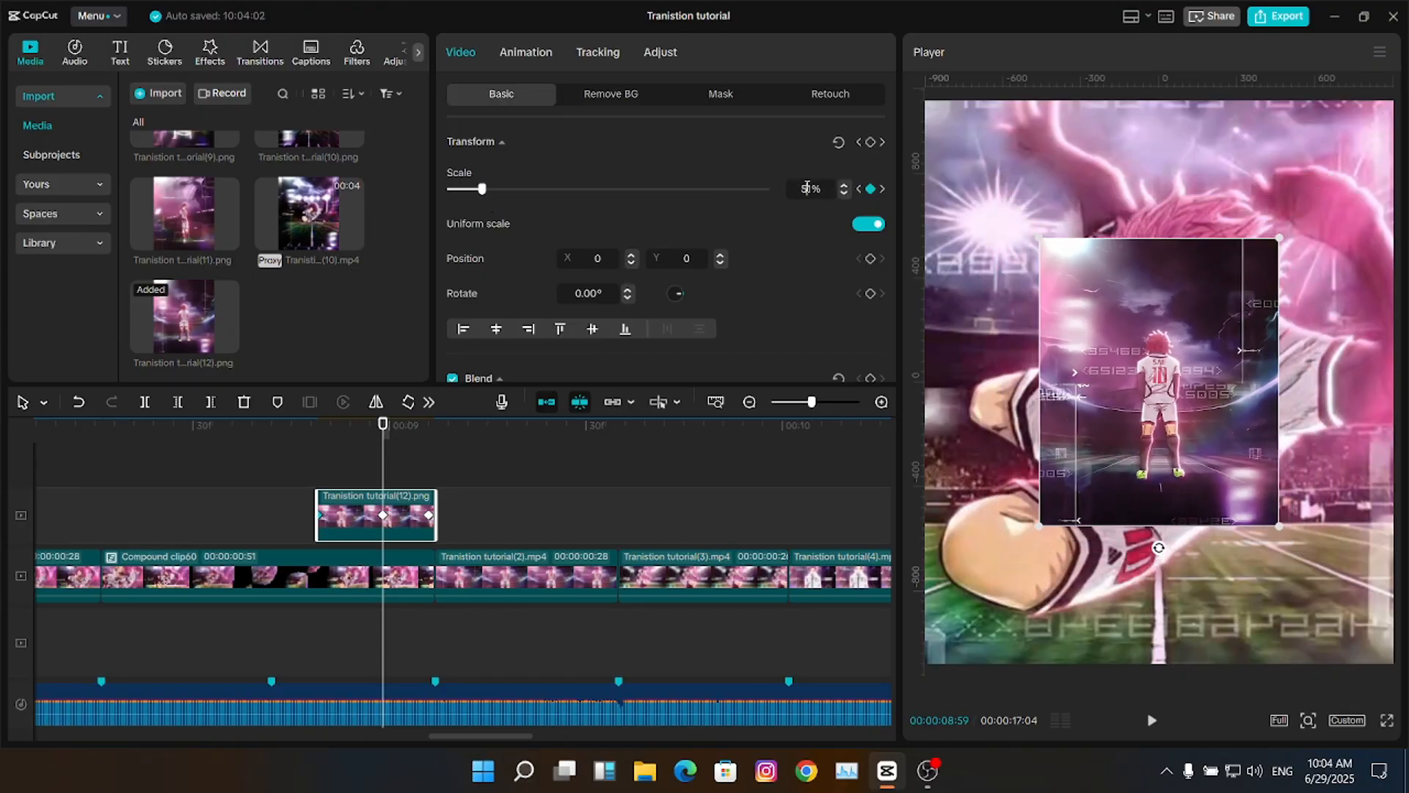
{"action": "scroll", "coordinate": [807, 189], "scroll_direction": "down", "scroll_amount": 1}
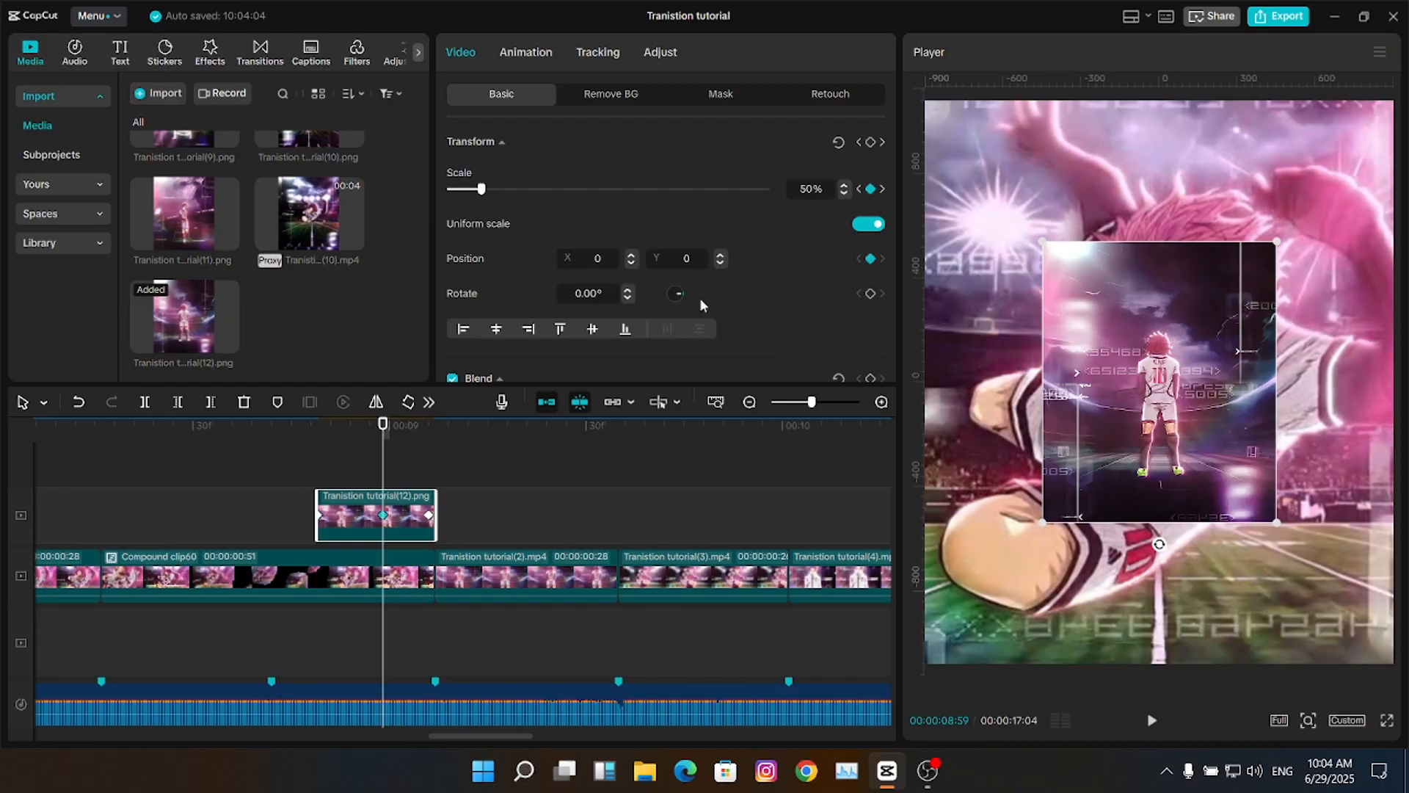
{"action": "left_click", "coordinate": [858, 259]}
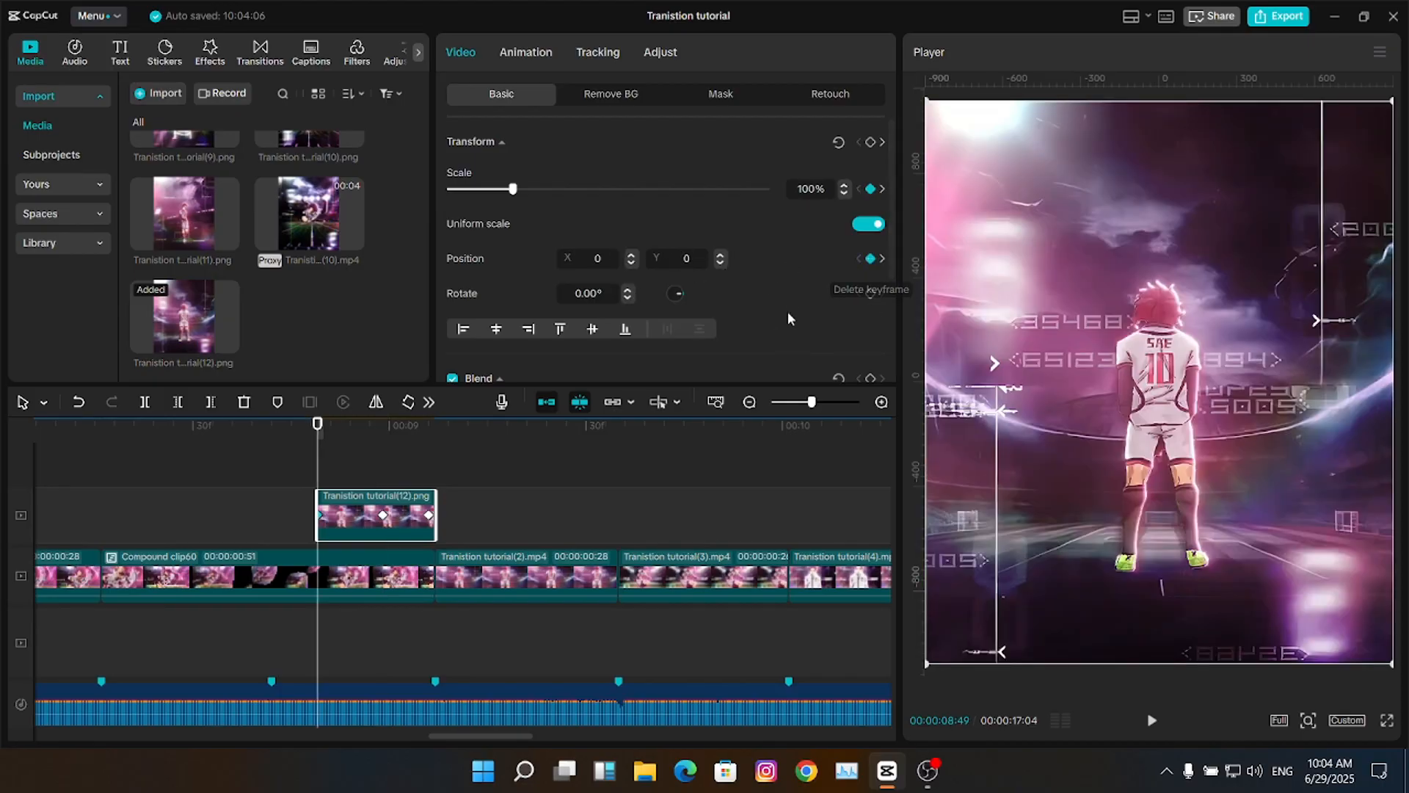
- Apply a horizontal Split mask to the still that keeps only its upper half
{"action": "left_click", "coordinate": [756, 101]}
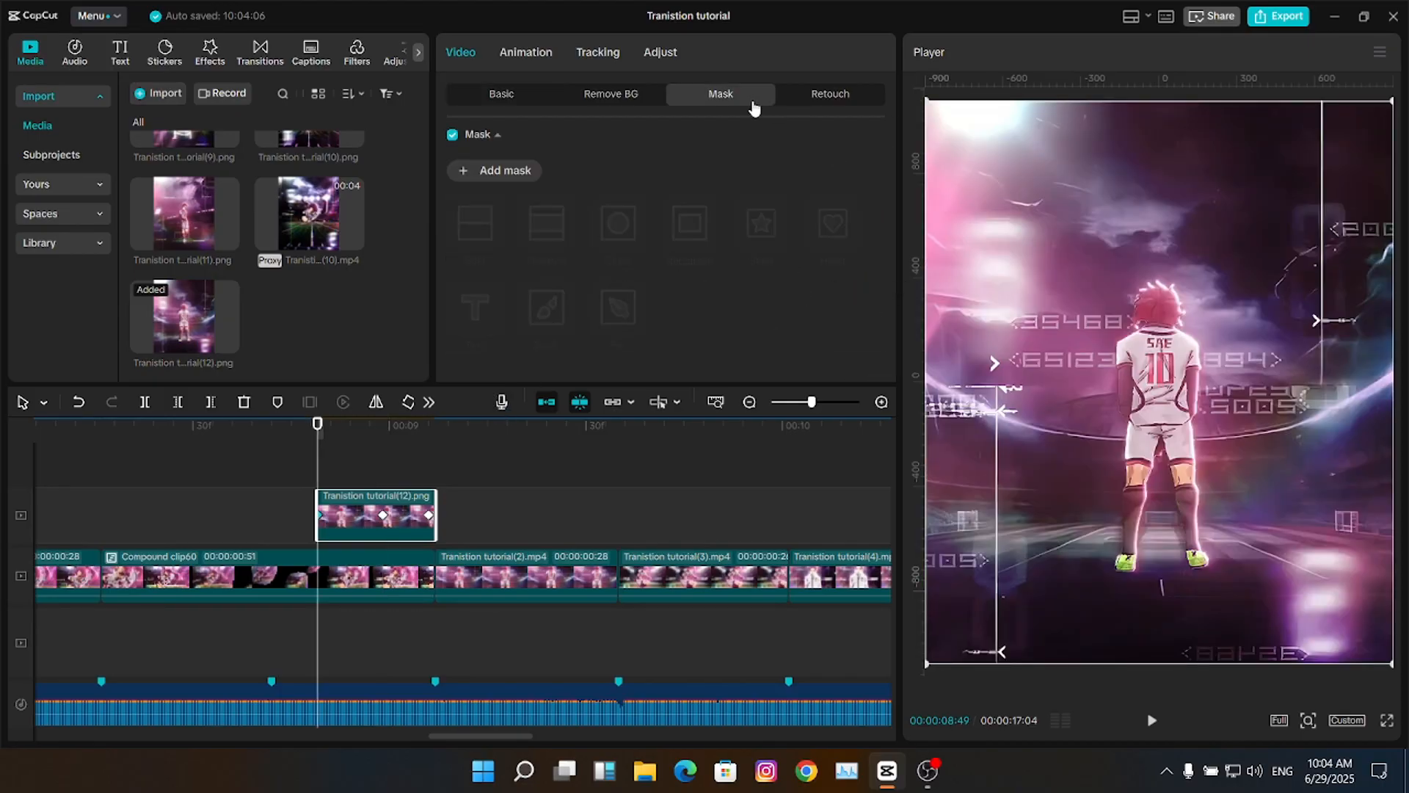
{"action": "left_click", "coordinate": [519, 168]}
{"action": "left_click", "coordinate": [476, 222]}
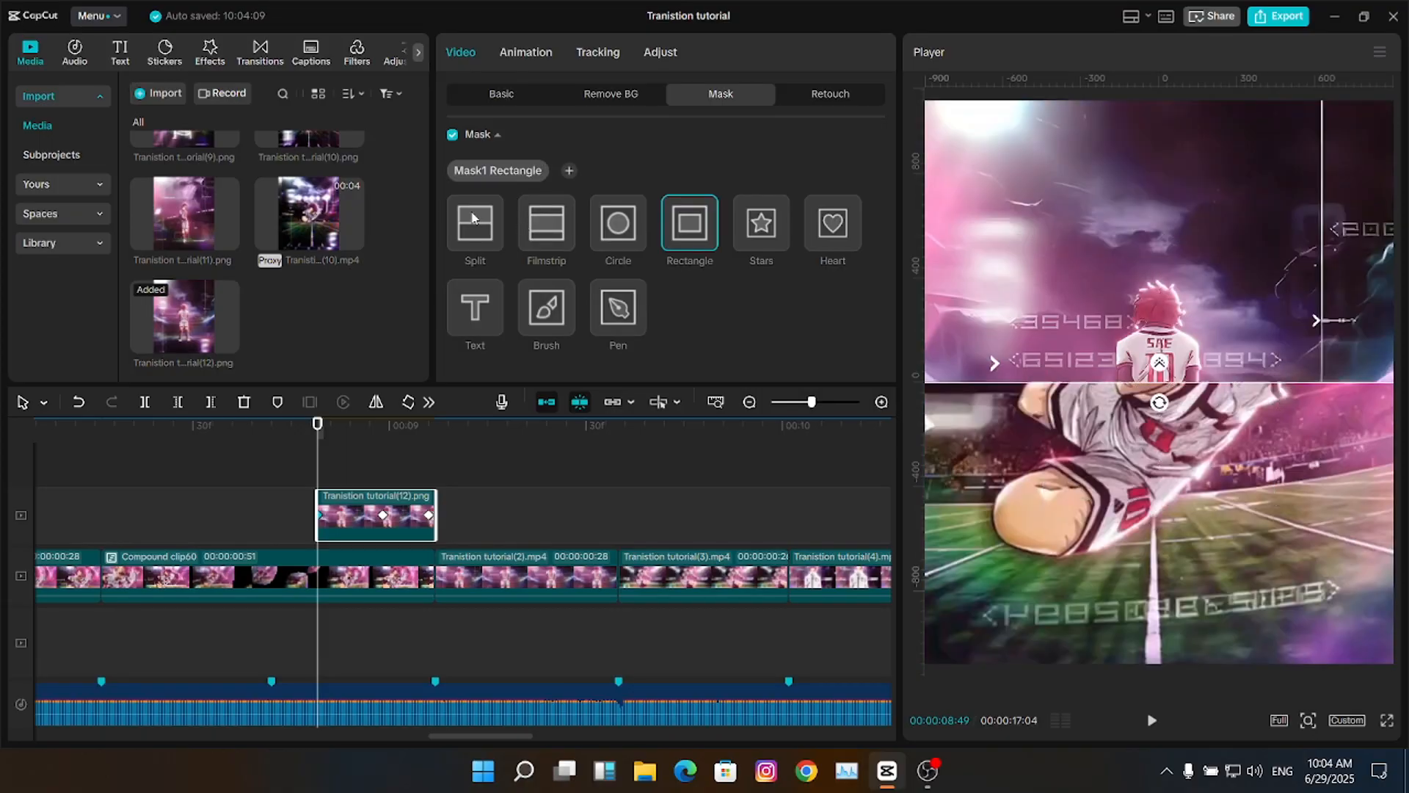
- Paste a copy of the masked still on the track above and flip the copy's Split mask to keep the lower half
{"action": "key", "text": "ctrl+v"}
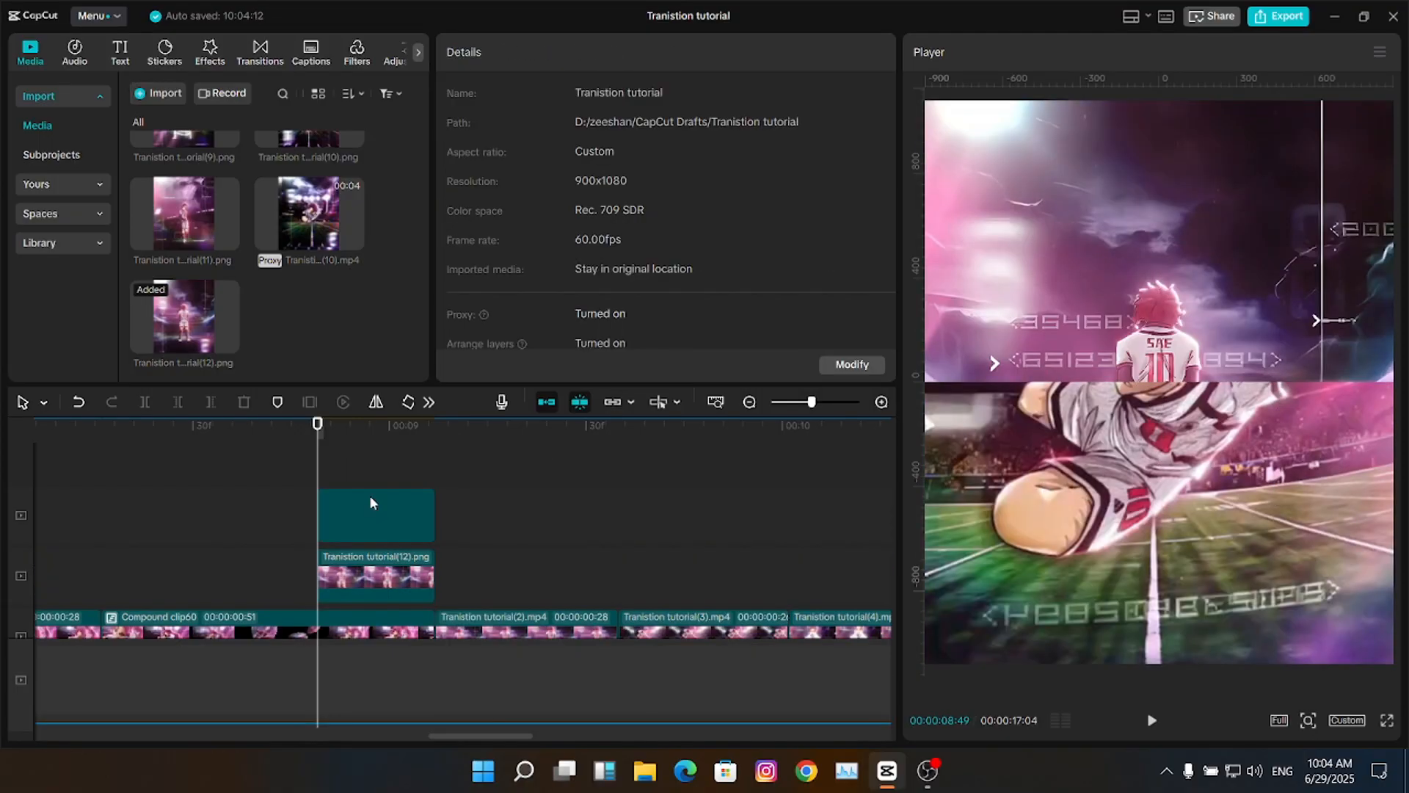
{"action": "left_click_drag", "start_coordinate": [1159, 402], "coordinate": [1178, 318]}
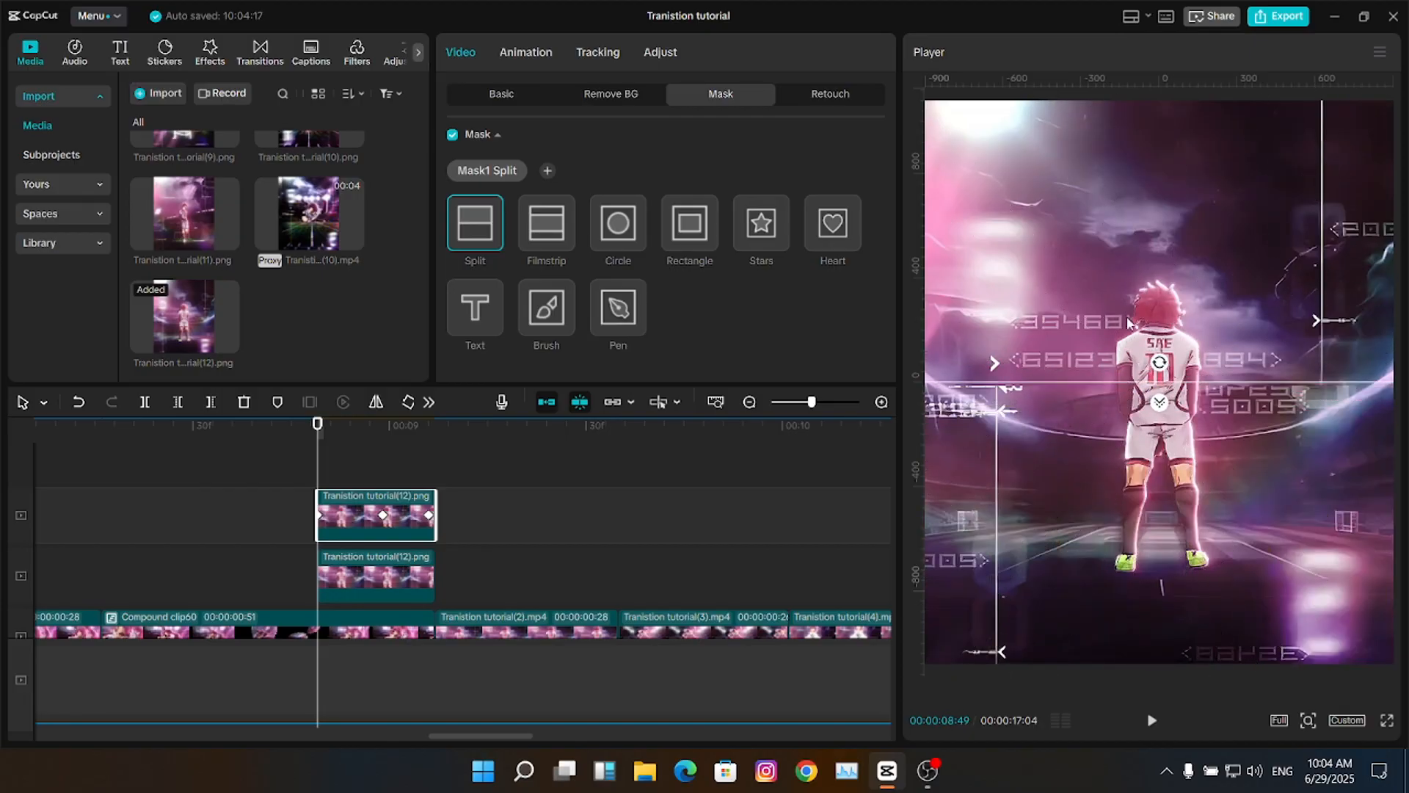
{"action": "left_click", "coordinate": [359, 564]}
- Move the lower-half copy straight down to Y -1084 and shrink it to 1% scale at its start
{"action": "left_click", "coordinate": [348, 524]}
{"action": "left_click", "coordinate": [502, 93]}
{"action": "left_click_drag", "start_coordinate": [513, 188], "coordinate": [497, 189]}
{"action": "left_click_drag", "start_coordinate": [1302, 443], "coordinate": [1306, 643]}
{"action": "left_click_drag", "start_coordinate": [497, 189], "coordinate": [373, 192]}
- Set the upper-half still to Y position 1084 and 1% scale at its start, then preview both halves moving together
{"action": "left_click", "coordinate": [349, 577]}
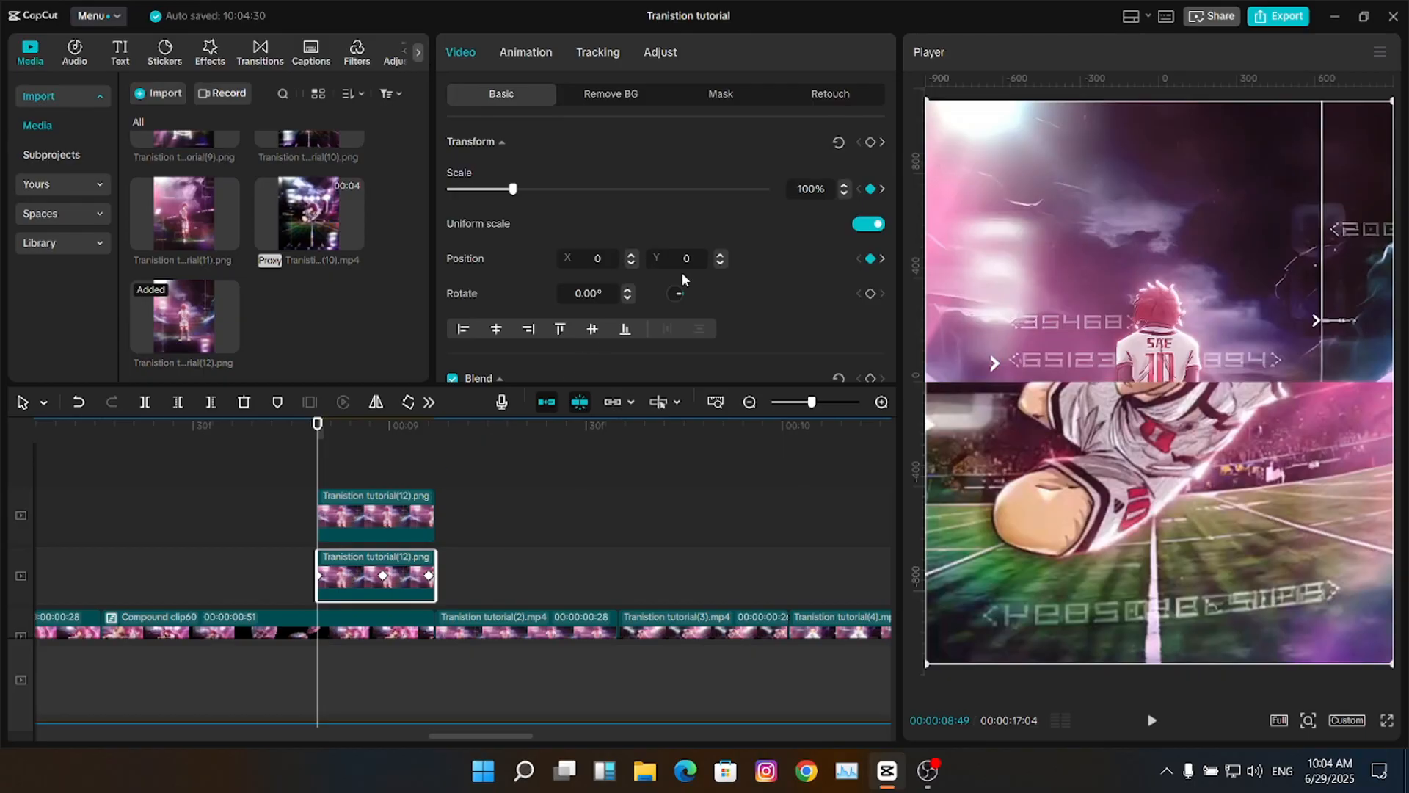
{"action": "left_click", "coordinate": [683, 266]}
{"action": "type", "text": "1084"}
{"action": "left_click_drag", "start_coordinate": [497, 188], "coordinate": [383, 188]}
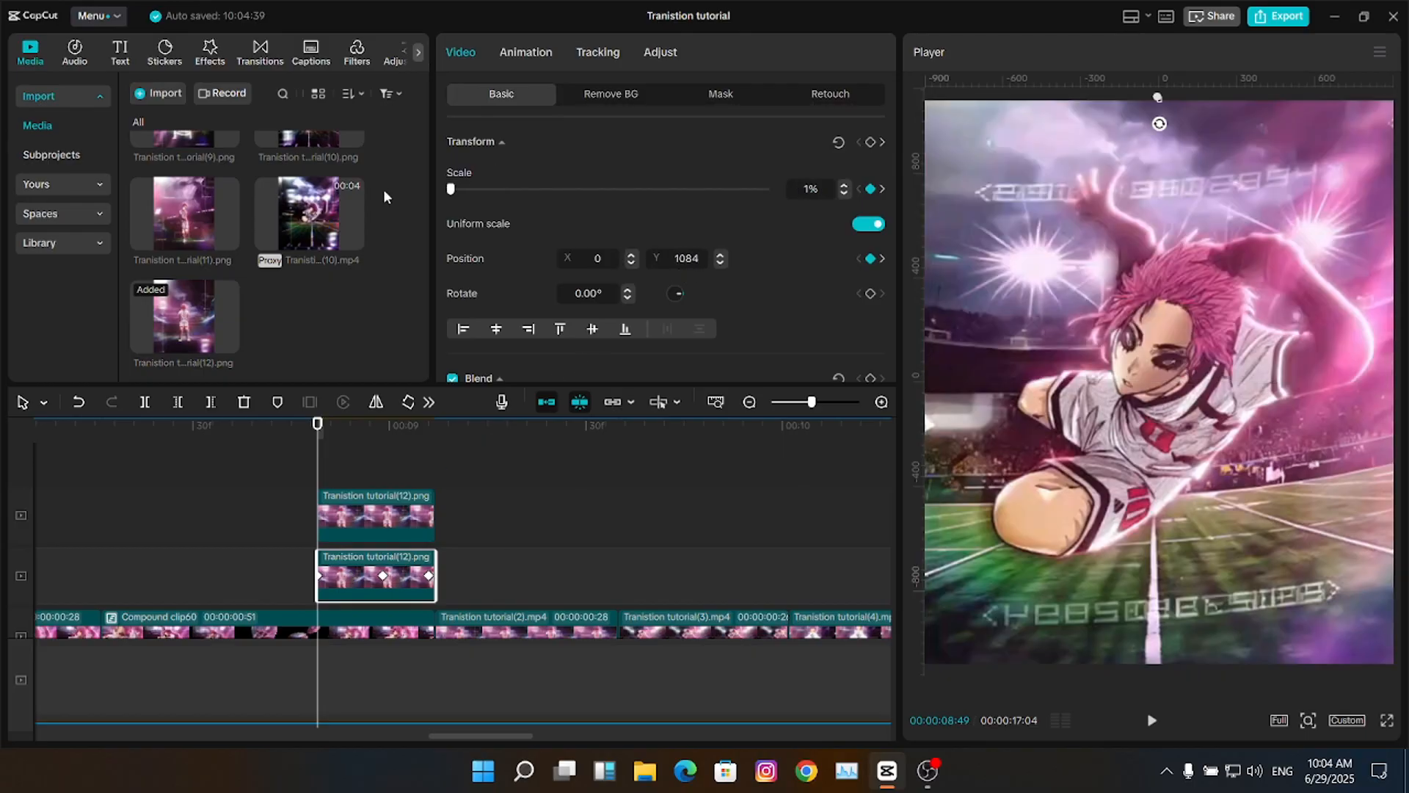
{"action": "key", "text": "space"}
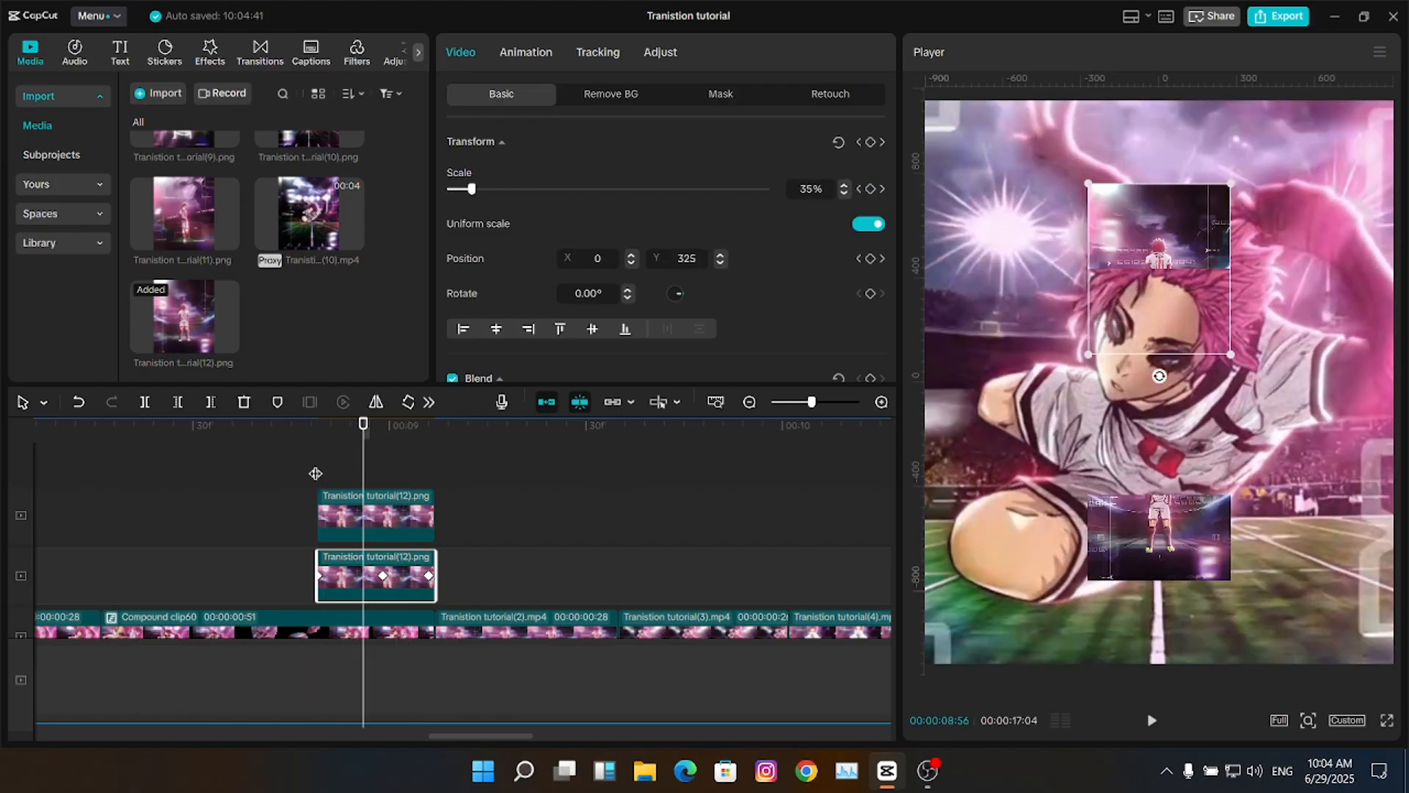
{"action": "left_click", "coordinate": [316, 458]}
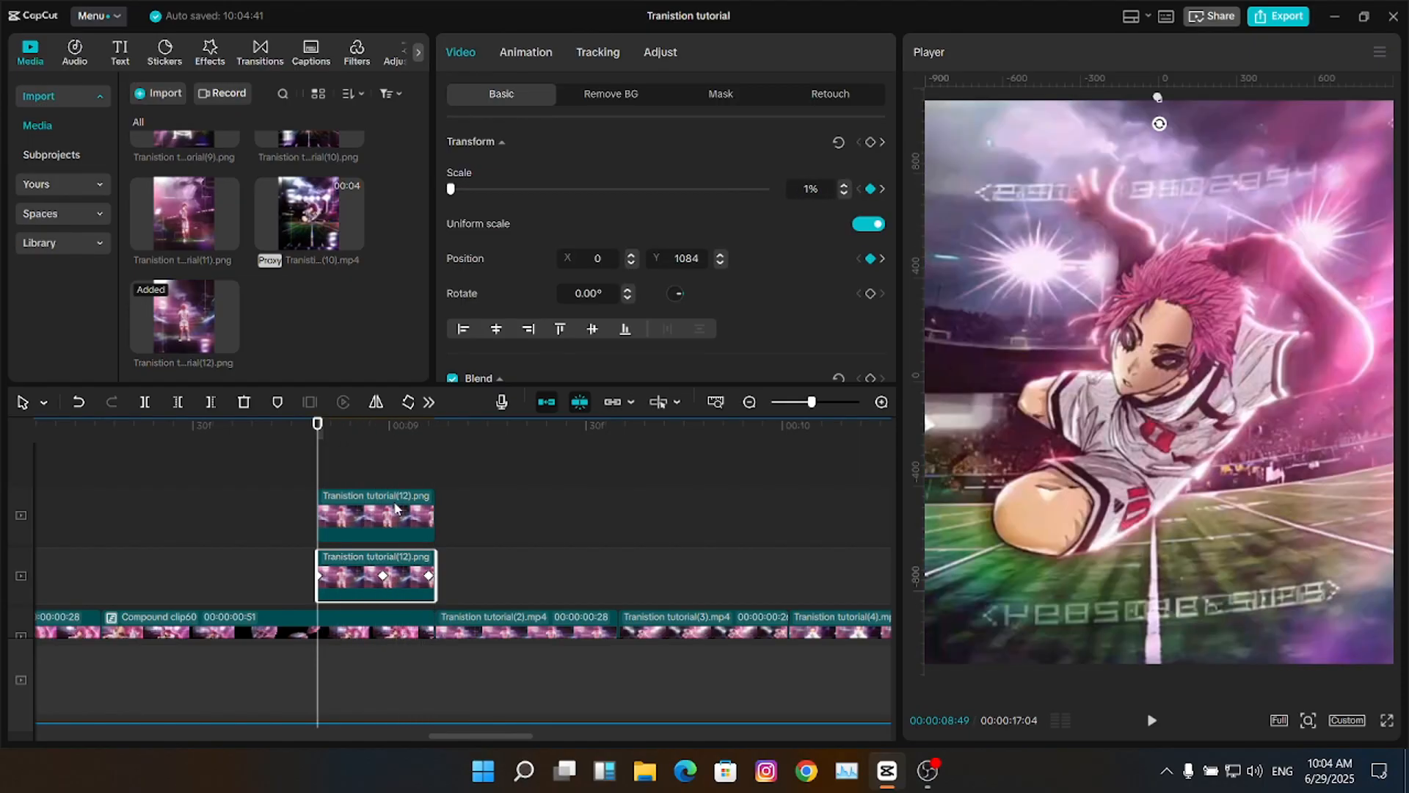
- Bend the lower-half still's scale curve into a fast start that flattens around the middle keyframe and accelerates to the end
{"action": "right_click", "coordinate": [396, 507]}
{"action": "left_click", "coordinate": [482, 617]}
{"action": "scroll", "coordinate": [883, 520], "scroll_direction": "up", "scroll_amount": 1}
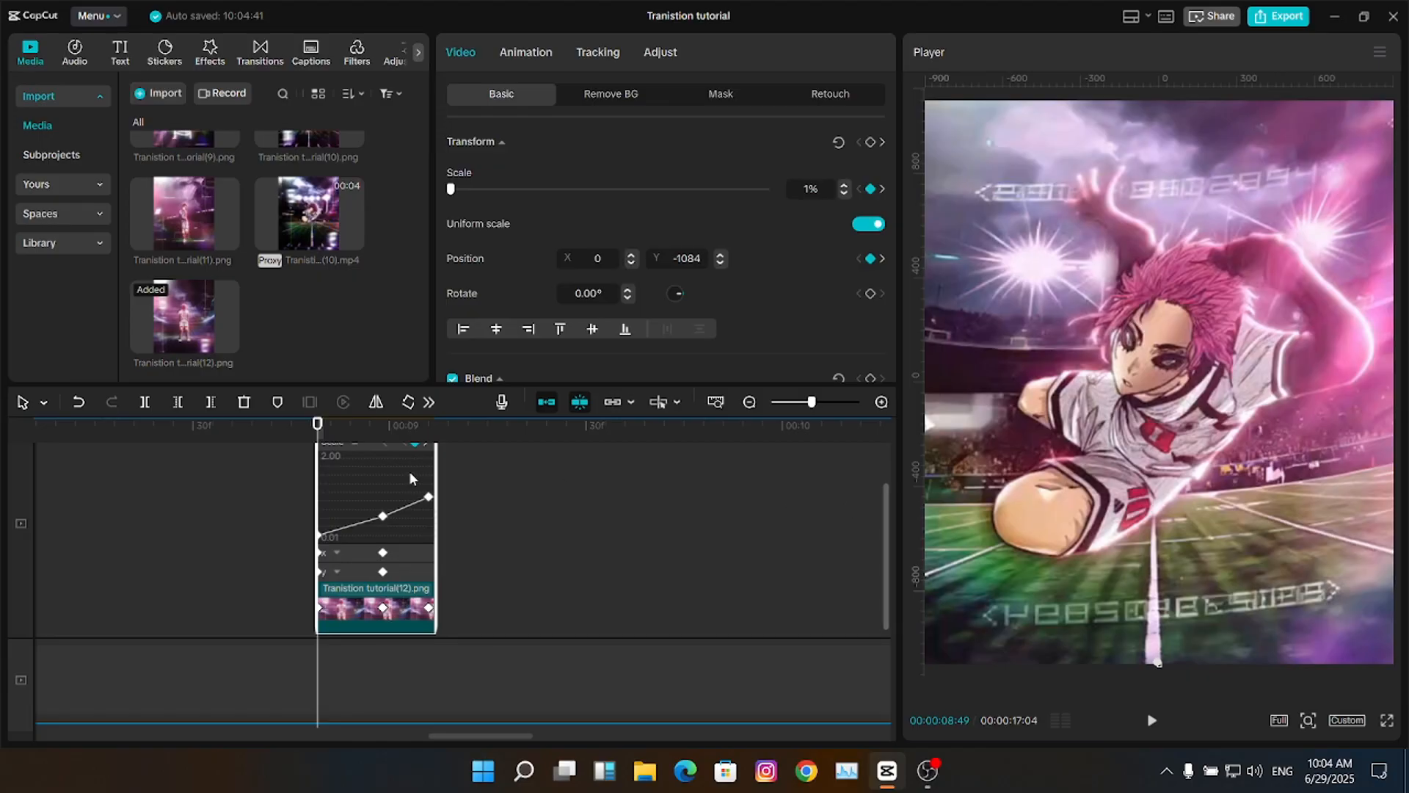
{"action": "left_click", "coordinate": [821, 402]}
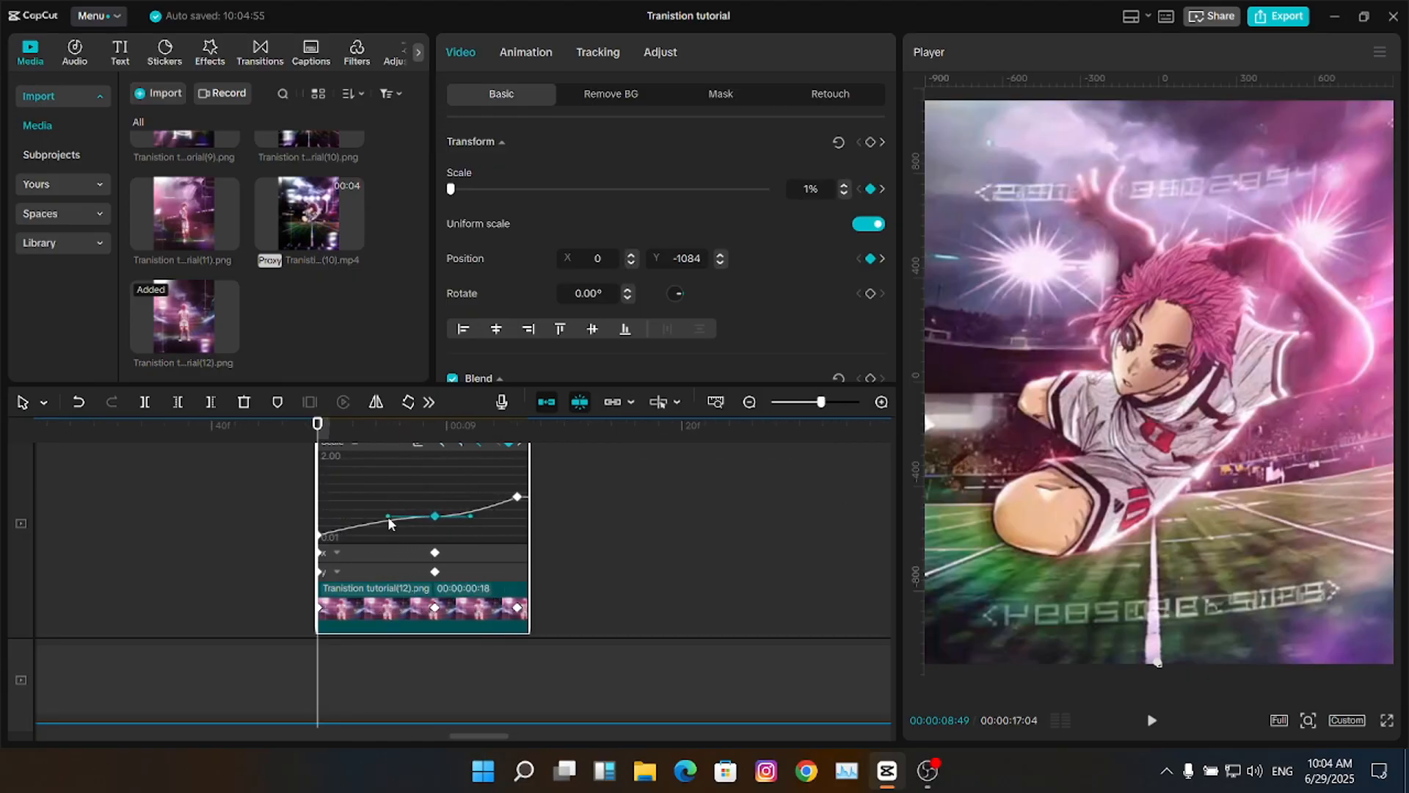
{"action": "left_click_drag", "start_coordinate": [387, 516], "coordinate": [345, 523]}
{"action": "left_click_drag", "start_coordinate": [888, 509], "coordinate": [886, 475]}
{"action": "key", "text": "Up"}
{"action": "left_click_drag", "start_coordinate": [580, 548], "coordinate": [644, 544]}
{"action": "left_click", "coordinate": [606, 475]}
- Ease the lower-half still's Y position curve so it starts fast and slows into the middle keyframe
{"action": "left_click_drag", "start_coordinate": [535, 549], "coordinate": [486, 540]}
{"action": "left_click", "coordinate": [622, 585]}
{"action": "left_click", "coordinate": [625, 605]}
{"action": "left_click", "coordinate": [600, 513]}
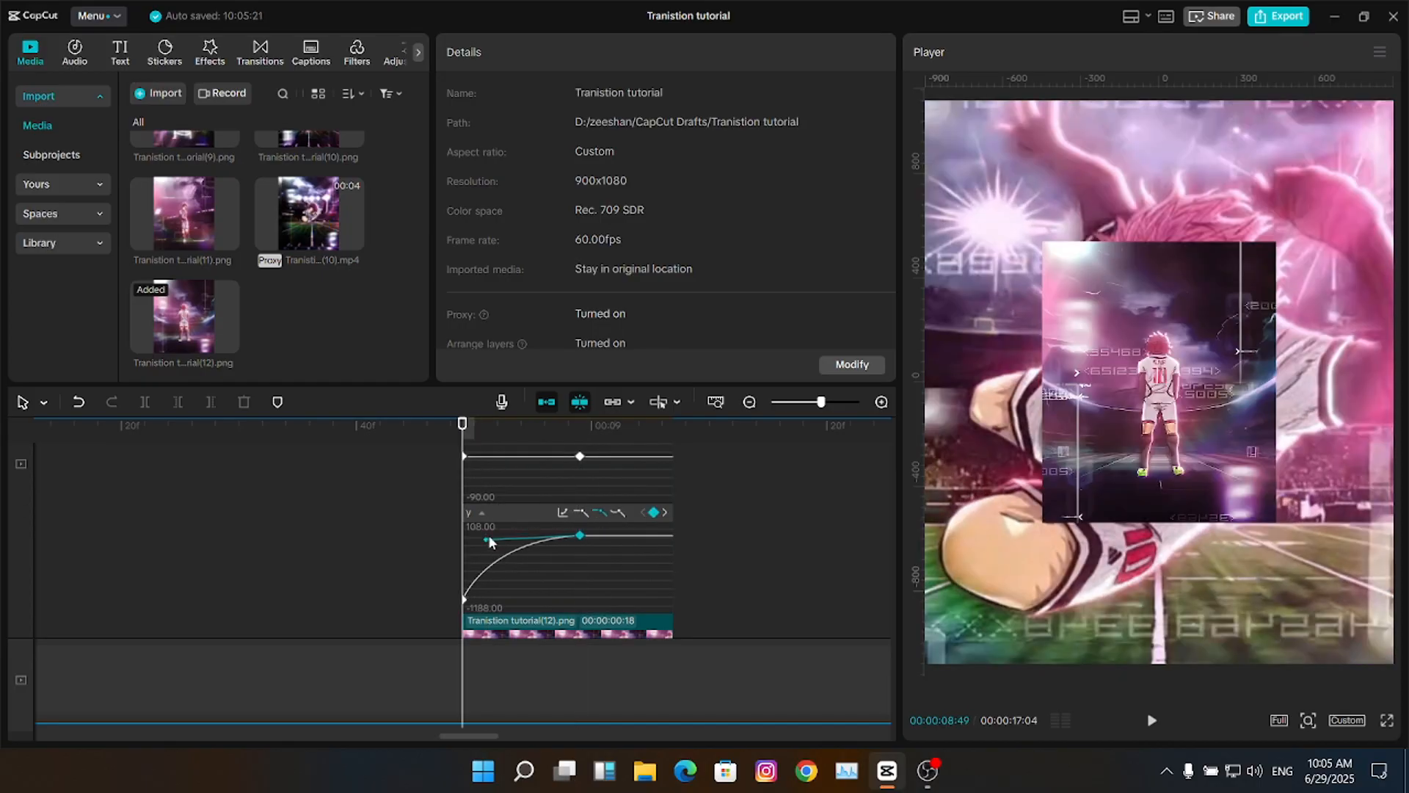
- Replace the upper-half still's scale keyframes with the eased ones copied from the lower-half still
{"action": "left_click", "coordinate": [530, 626]}
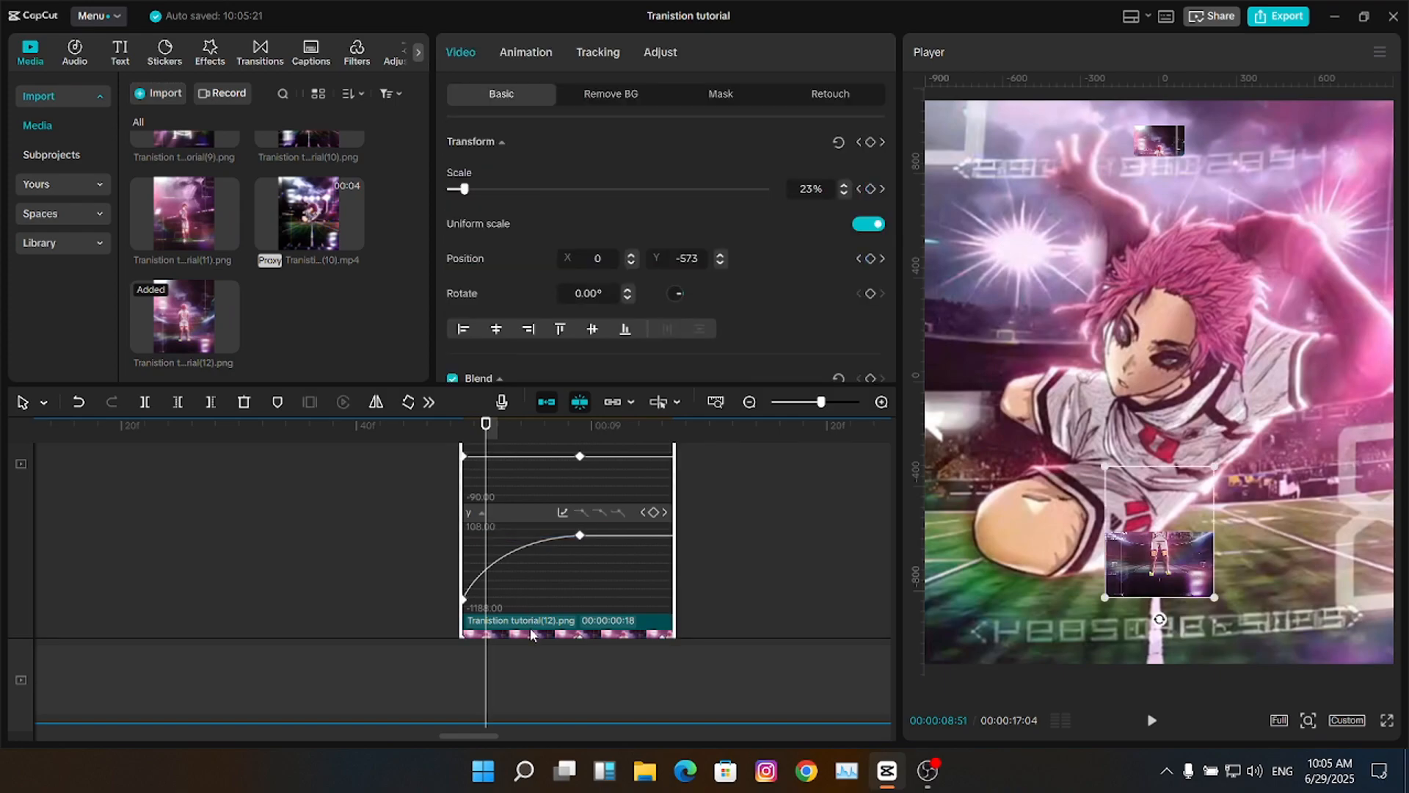
{"action": "left_click", "coordinate": [579, 548]}
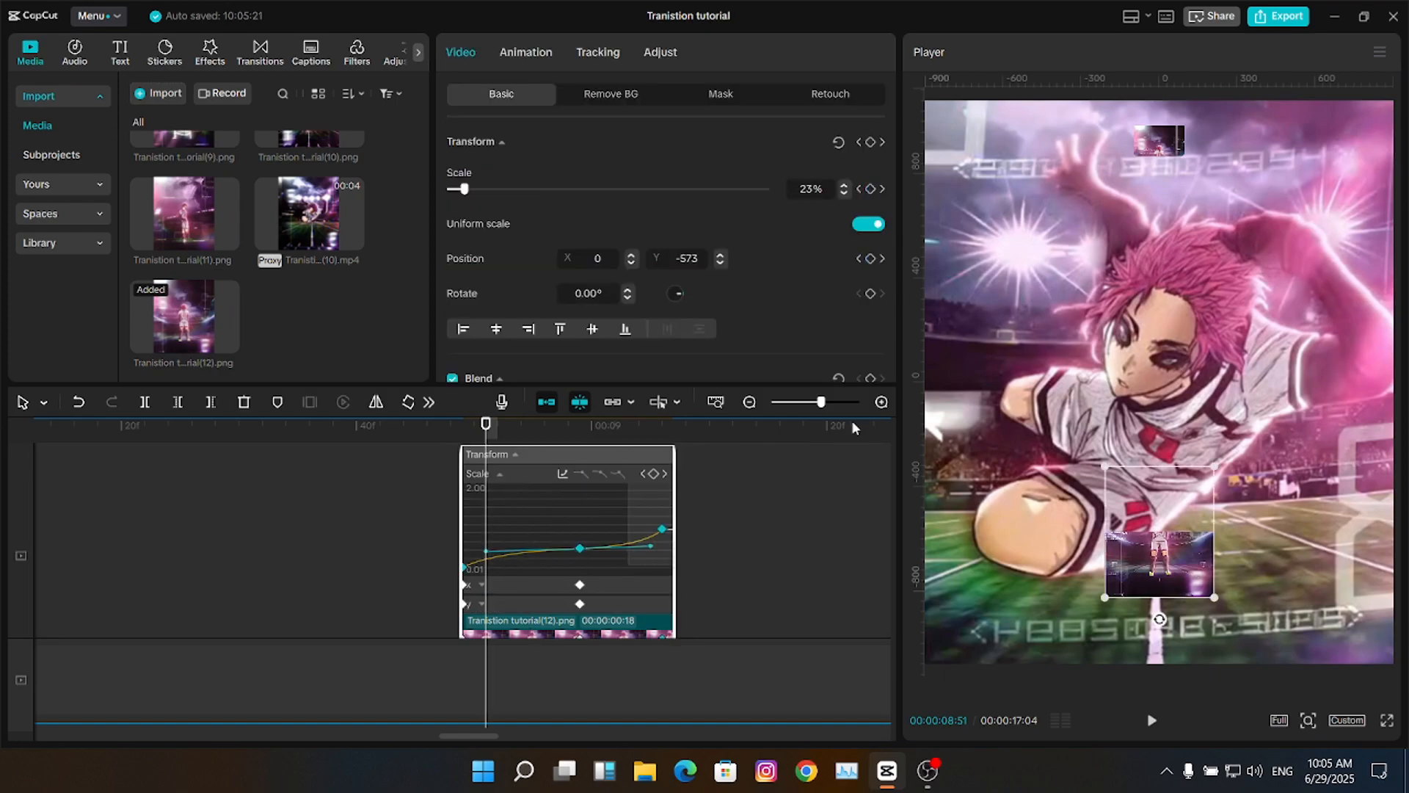
{"action": "key", "text": "alt+k"}
{"action": "left_click", "coordinate": [494, 573]}
{"action": "key", "text": "alt+k"}
{"action": "key", "text": "Delete"}
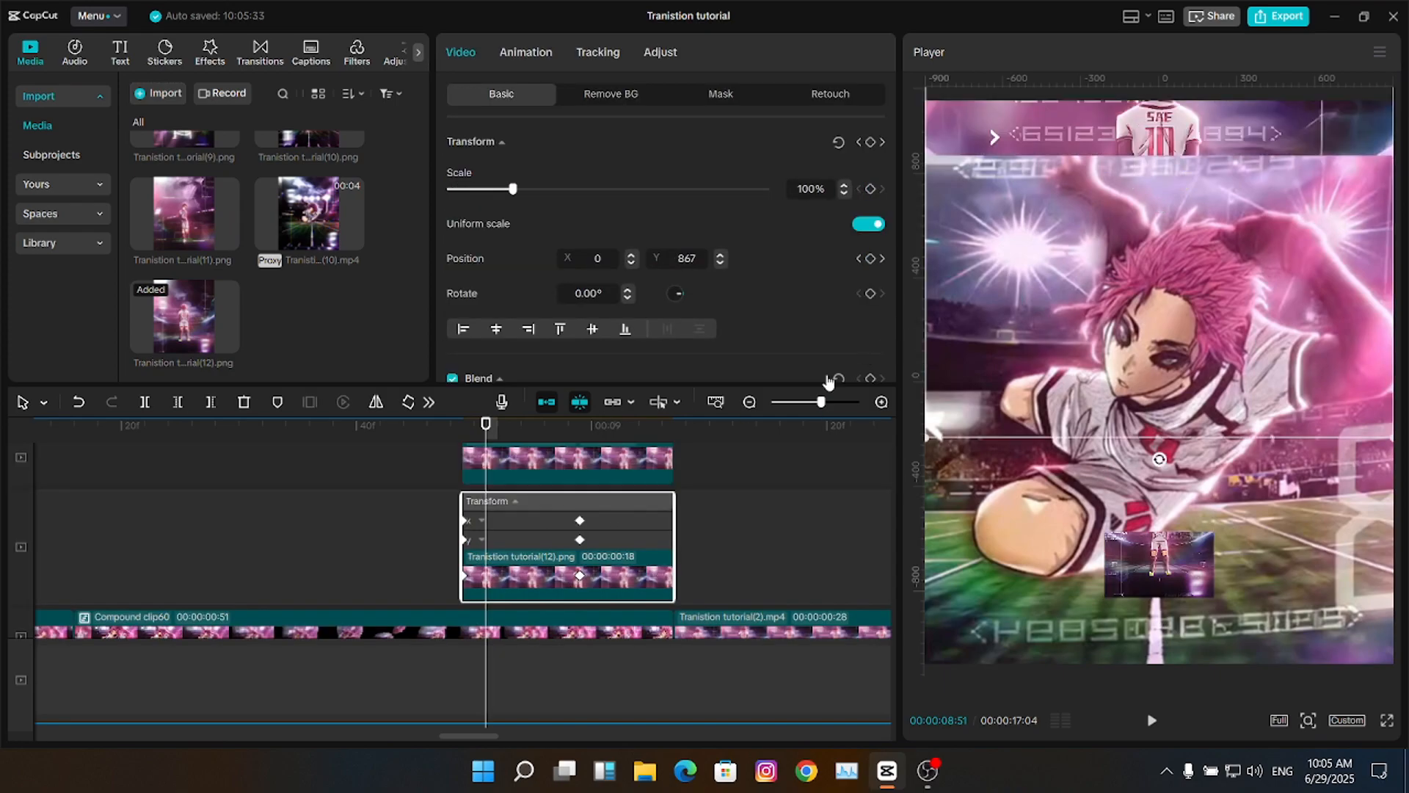
{"action": "key", "text": "ctrl+z"}
- Ease the upper-half still's Y position curve with a steep start that flattens into the middle keyframe
{"action": "left_click", "coordinate": [481, 539]}
{"action": "left_click", "coordinate": [502, 495]}
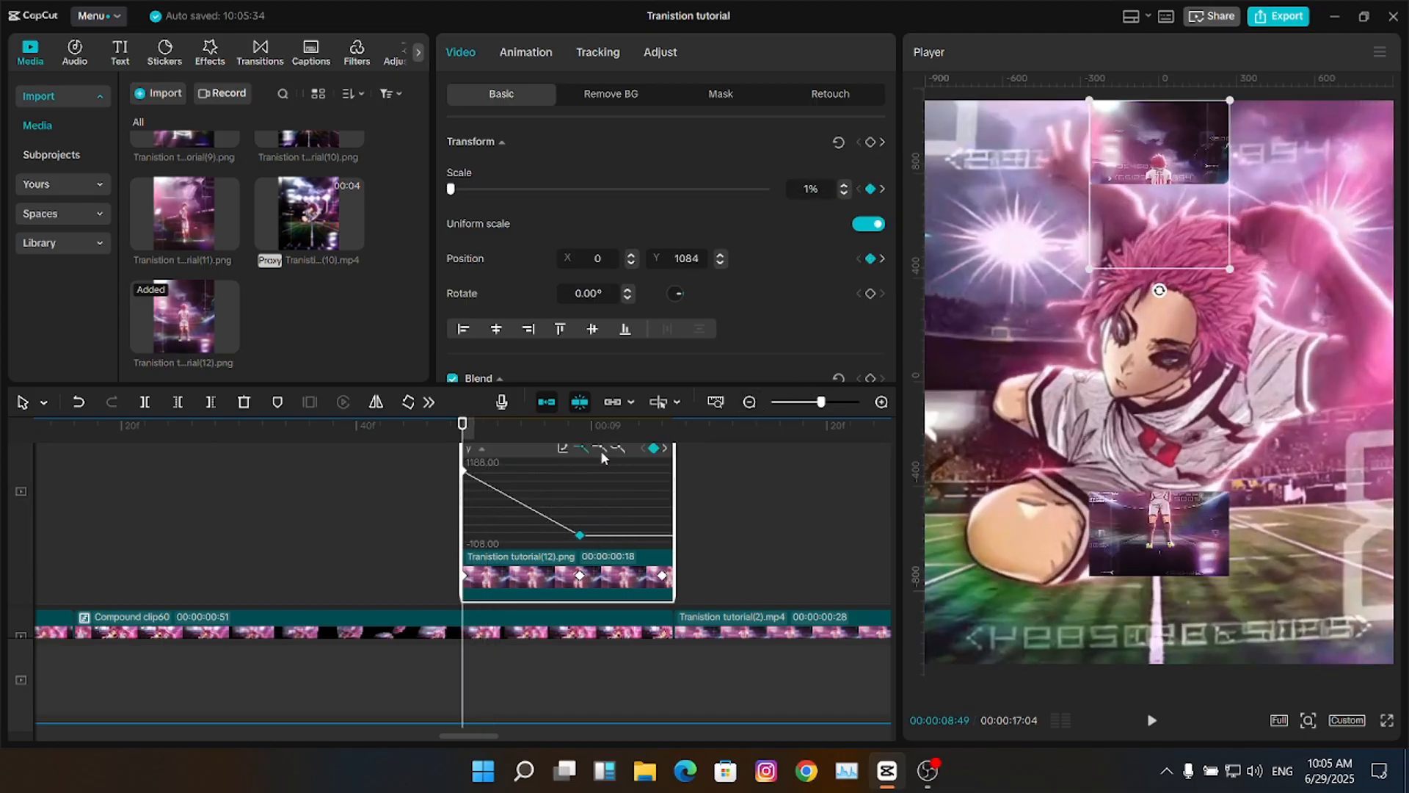
{"action": "left_click", "coordinate": [602, 451]}
{"action": "left_click", "coordinate": [485, 451]}
{"action": "left_click", "coordinate": [482, 539]}
{"action": "left_click", "coordinate": [509, 500]}
{"action": "left_click_drag", "start_coordinate": [534, 535], "coordinate": [484, 536]}
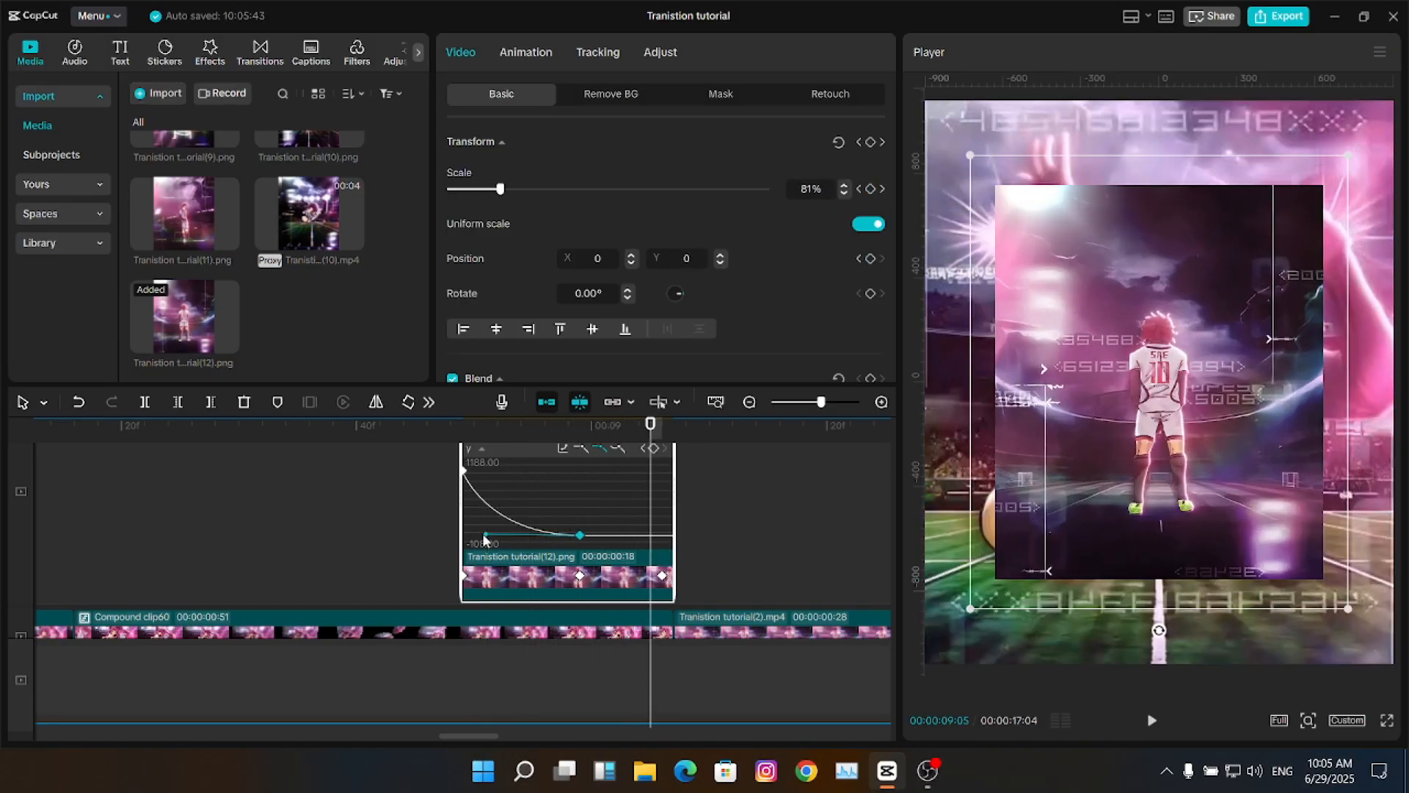
{"action": "key", "text": "alt+k"}
- Combine both masked halves of the still into one compound clip and turn on motion blur for it
{"action": "left_click", "coordinate": [555, 442]}
{"action": "left_click", "coordinate": [586, 468]}
{"action": "left_click_drag", "start_coordinate": [711, 509], "coordinate": [608, 576]}
{"action": "key", "text": "alt+g"}
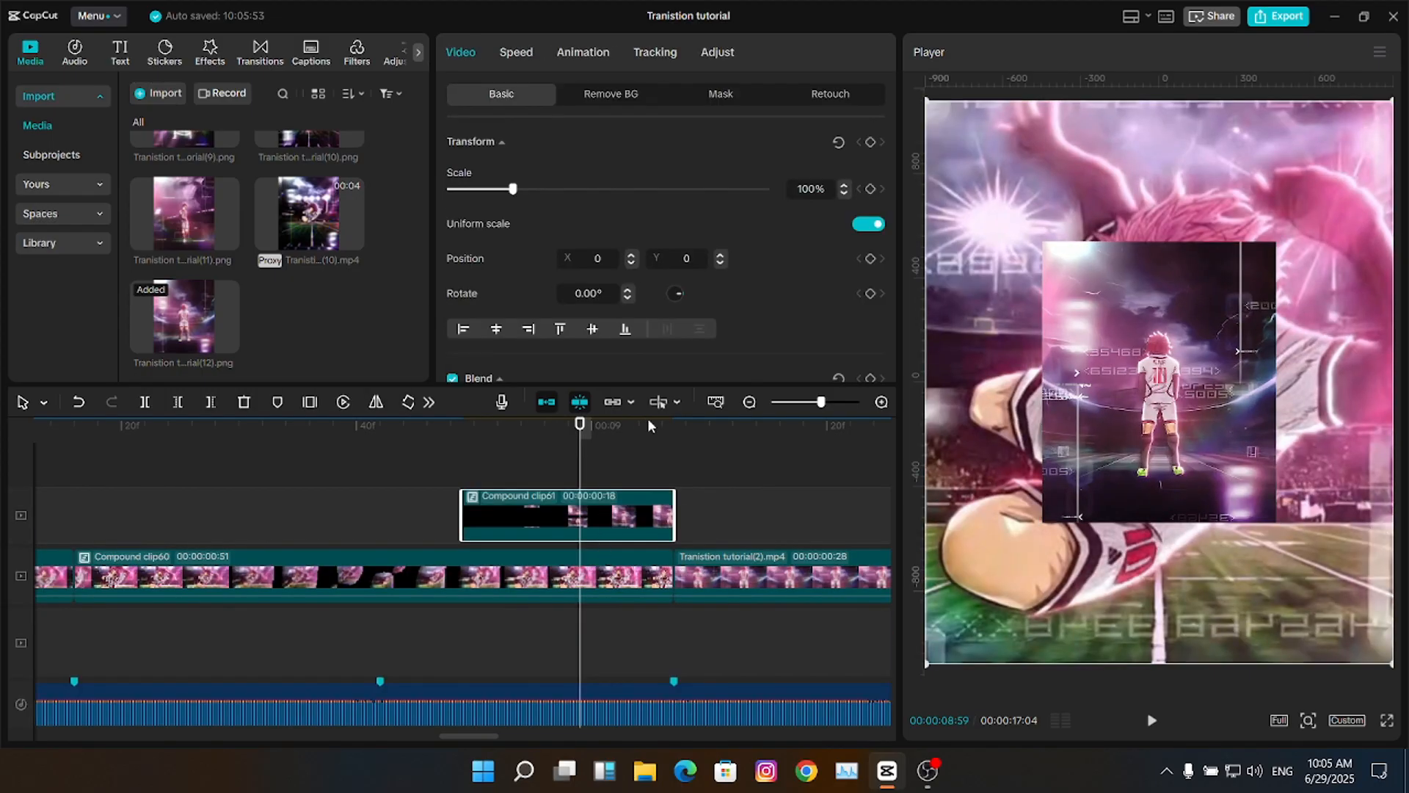
{"action": "left_click_drag", "start_coordinate": [896, 160], "coordinate": [822, 301]}
{"action": "left_click", "coordinate": [453, 274]}
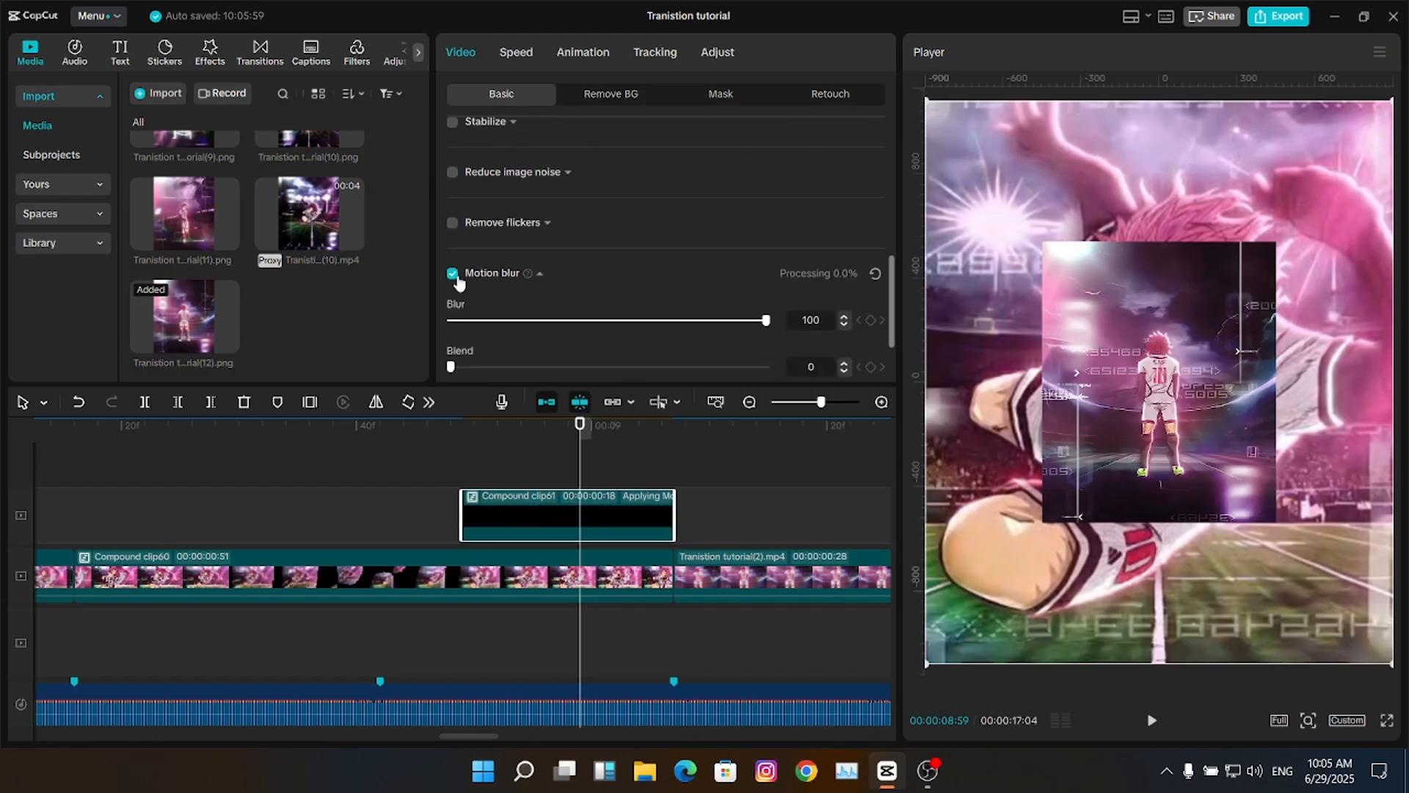
- Place color b.png on a track directly beneath the motion-blurred compound clip and trim it to the same 18 frames
{"action": "left_click_drag", "start_coordinate": [425, 365], "coordinate": [427, 224]}
{"action": "left_click_drag", "start_coordinate": [323, 283], "coordinate": [404, 527]}
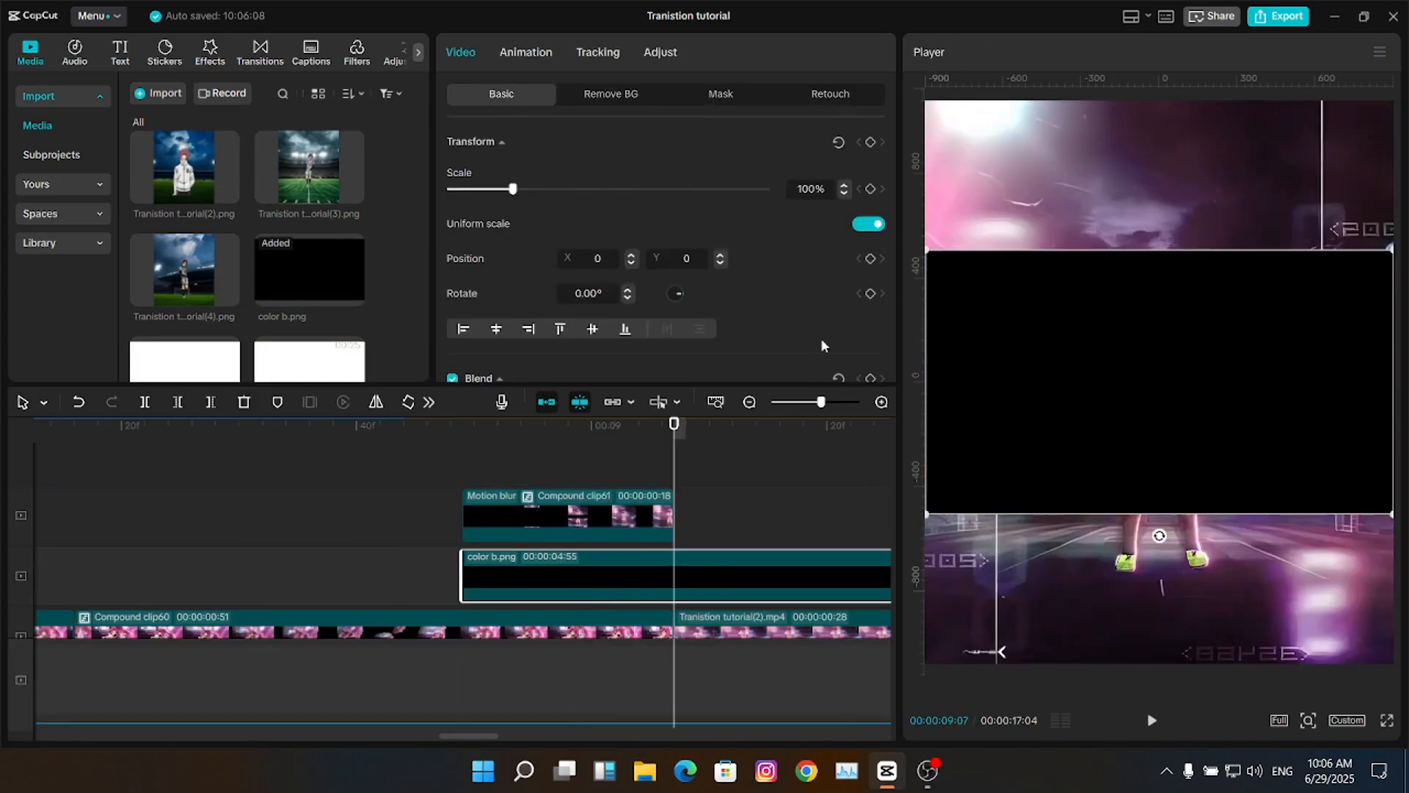
{"action": "key", "text": "w"}
- Scale color b.png up to 217% so the black image fills the whole frame
{"action": "left_click_drag", "start_coordinate": [893, 186], "coordinate": [896, 276]}
{"action": "key", "text": "Up"}
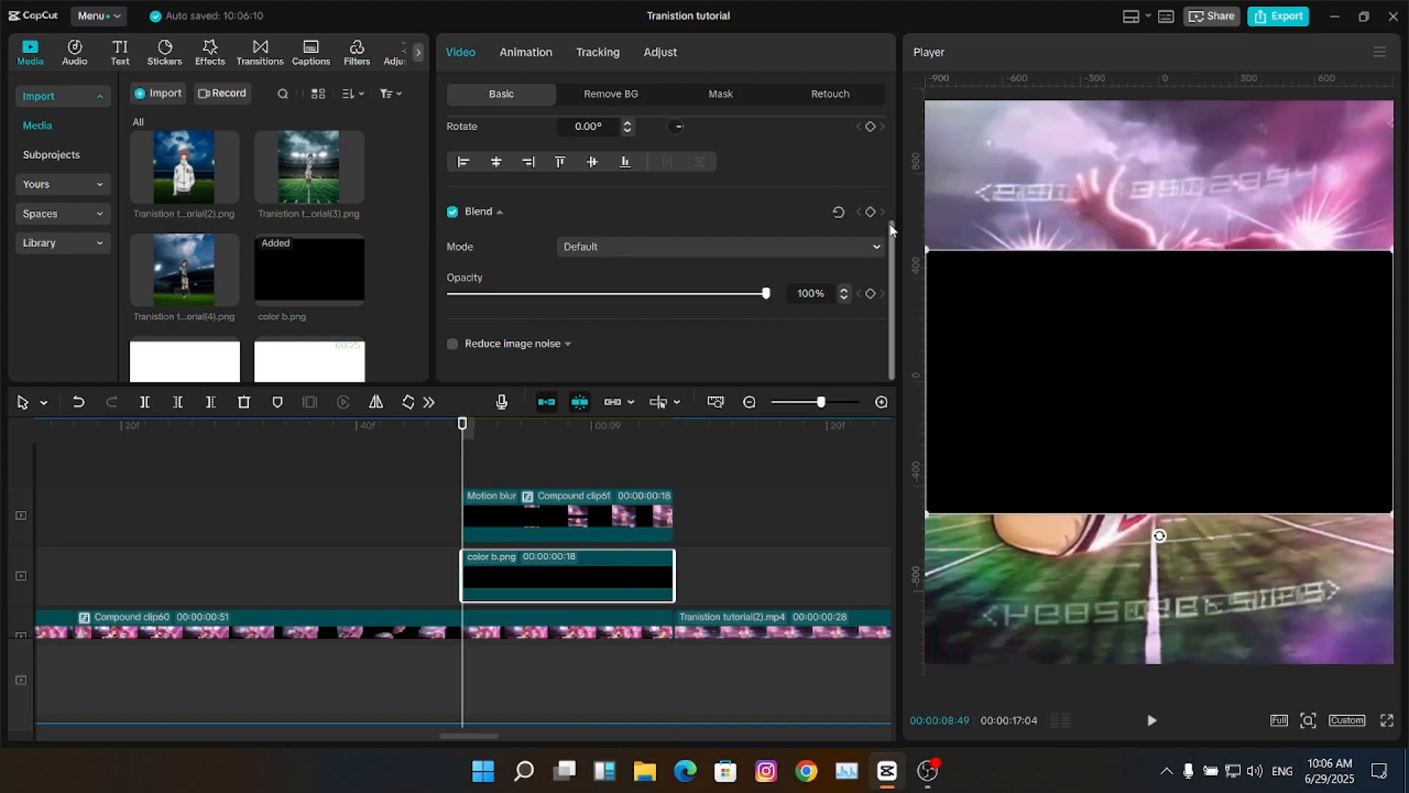
{"action": "scroll", "coordinate": [891, 229], "scroll_direction": "up", "scroll_amount": 3}
{"action": "left_click_drag", "start_coordinate": [509, 188], "coordinate": [588, 186]}
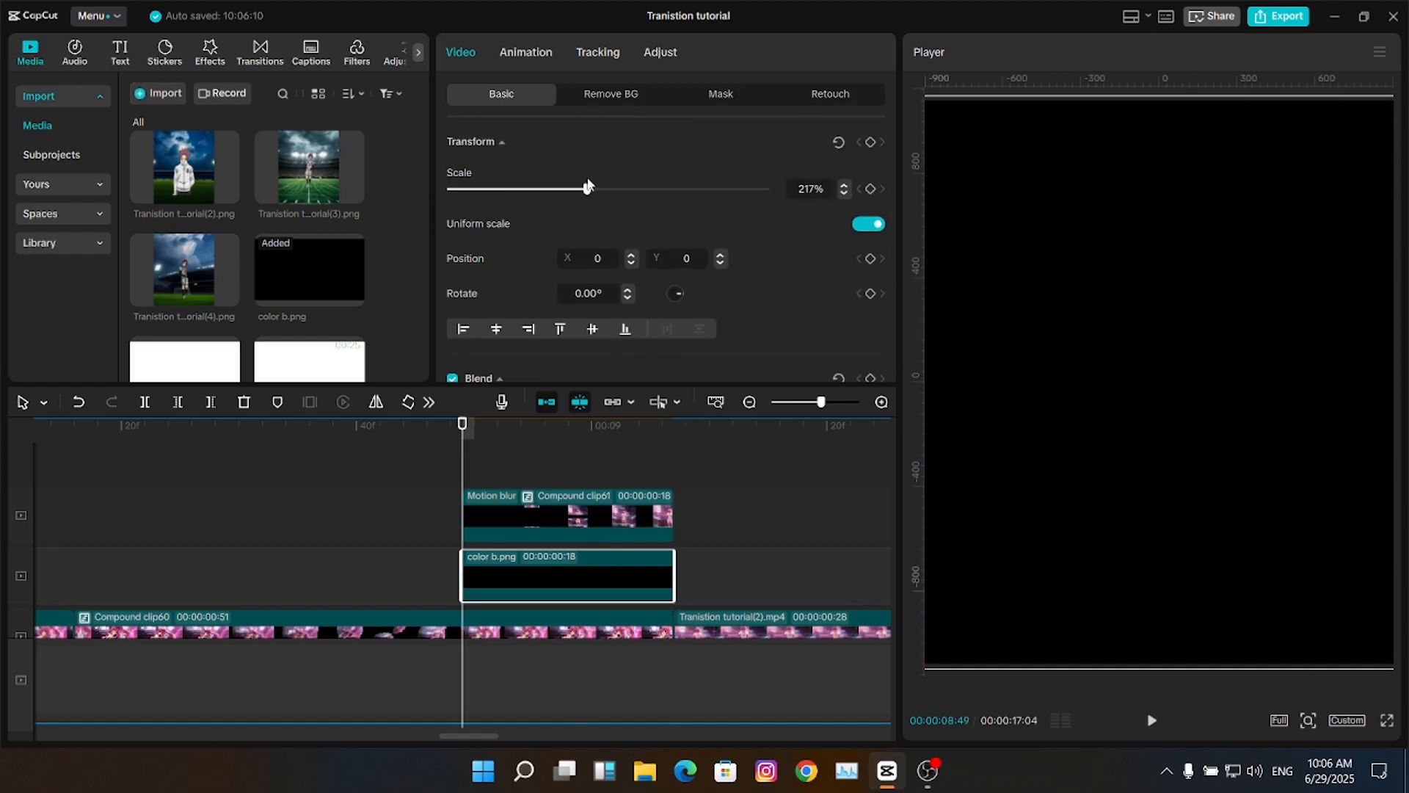
- Keyframe color b.png's opacity from 0% at its start to partly opaque at its end, and step through the fade's first frames
{"action": "left_click_drag", "start_coordinate": [896, 188], "coordinate": [885, 301]}
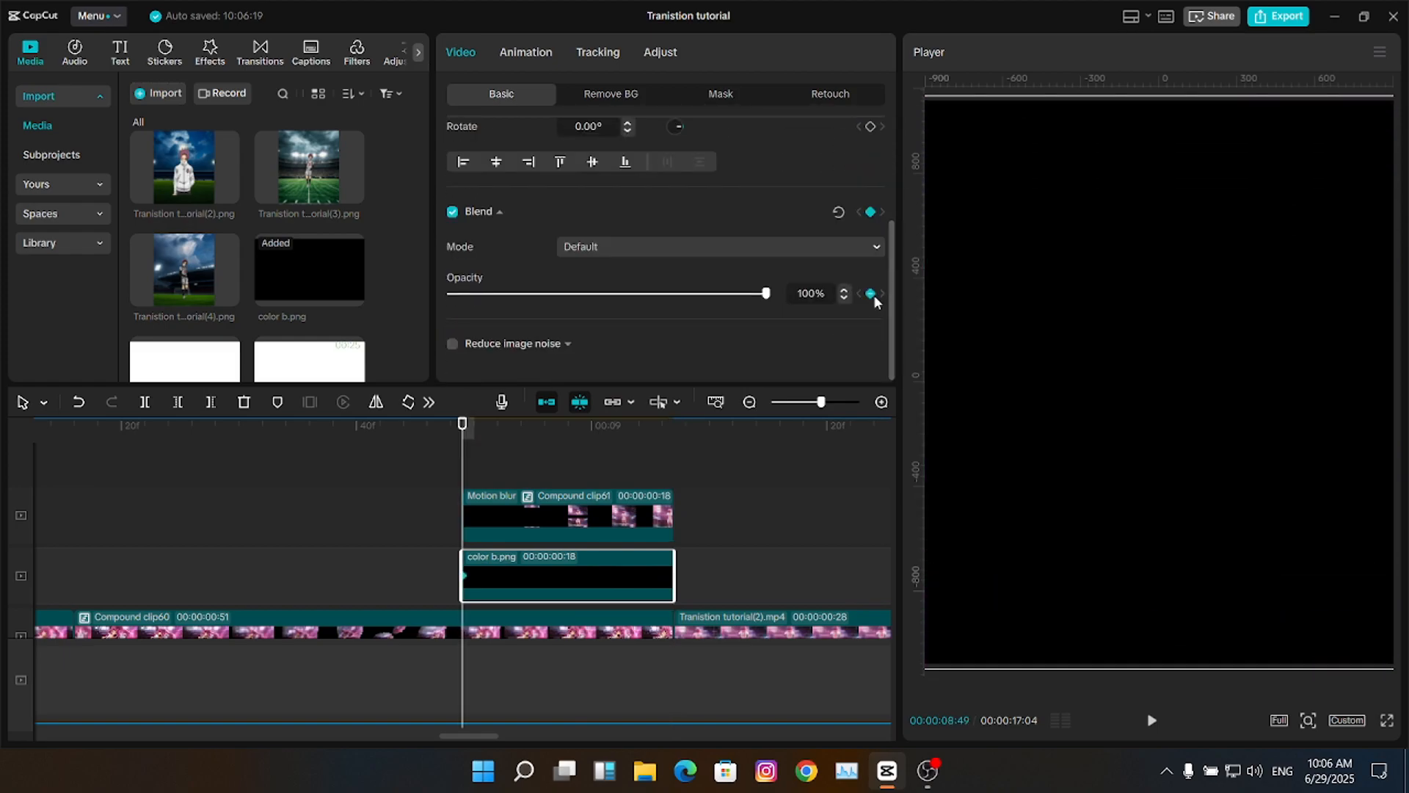
{"action": "left_click_drag", "start_coordinate": [765, 293], "coordinate": [257, 290]}
{"action": "key", "text": "Down"}
{"action": "left_click_drag", "start_coordinate": [637, 296], "coordinate": [641, 295]}
{"action": "key", "text": "Up"}
{"action": "key", "text": "Right"}
{"action": "key", "text": "Right"}
{"action": "key", "text": "Right"}
{"action": "key", "text": "Right"}
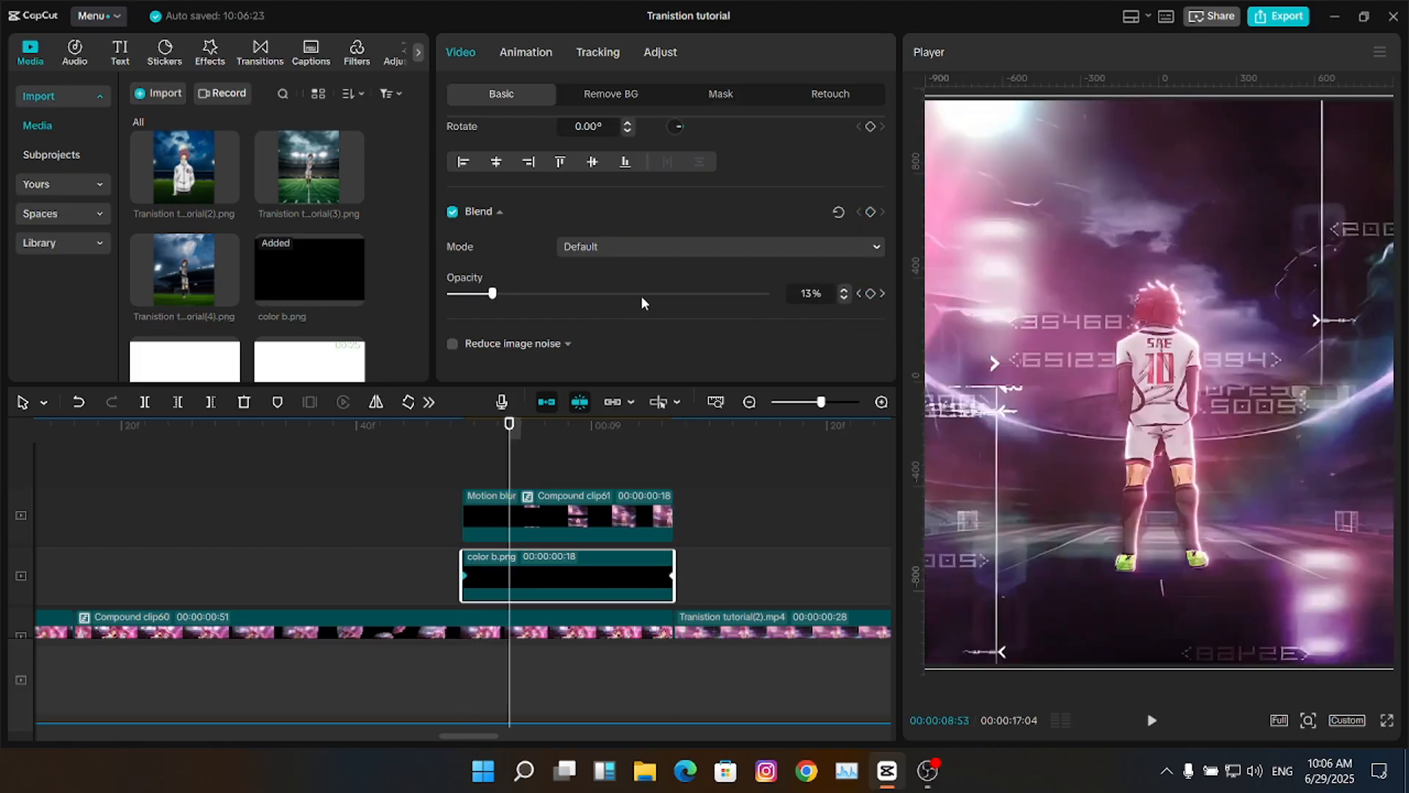
- Step frame by frame through the rest of the black fade to the start of the next clip
{"action": "key", "text": "Right"}
{"action": "key", "text": "Right"}
{"action": "key", "text": "Right"}
{"action": "key", "text": "Right"}
{"action": "key", "text": "Right"}
{"action": "key", "text": "Right"}
{"action": "key", "text": "Right"}
{"action": "key", "text": "Right"}
{"action": "key", "text": "Right"}
{"action": "key", "text": "Right"}
{"action": "key", "text": "Right"}
{"action": "key", "text": "Right"}
{"action": "key", "text": "Right"}
{"action": "key", "text": "Right"}
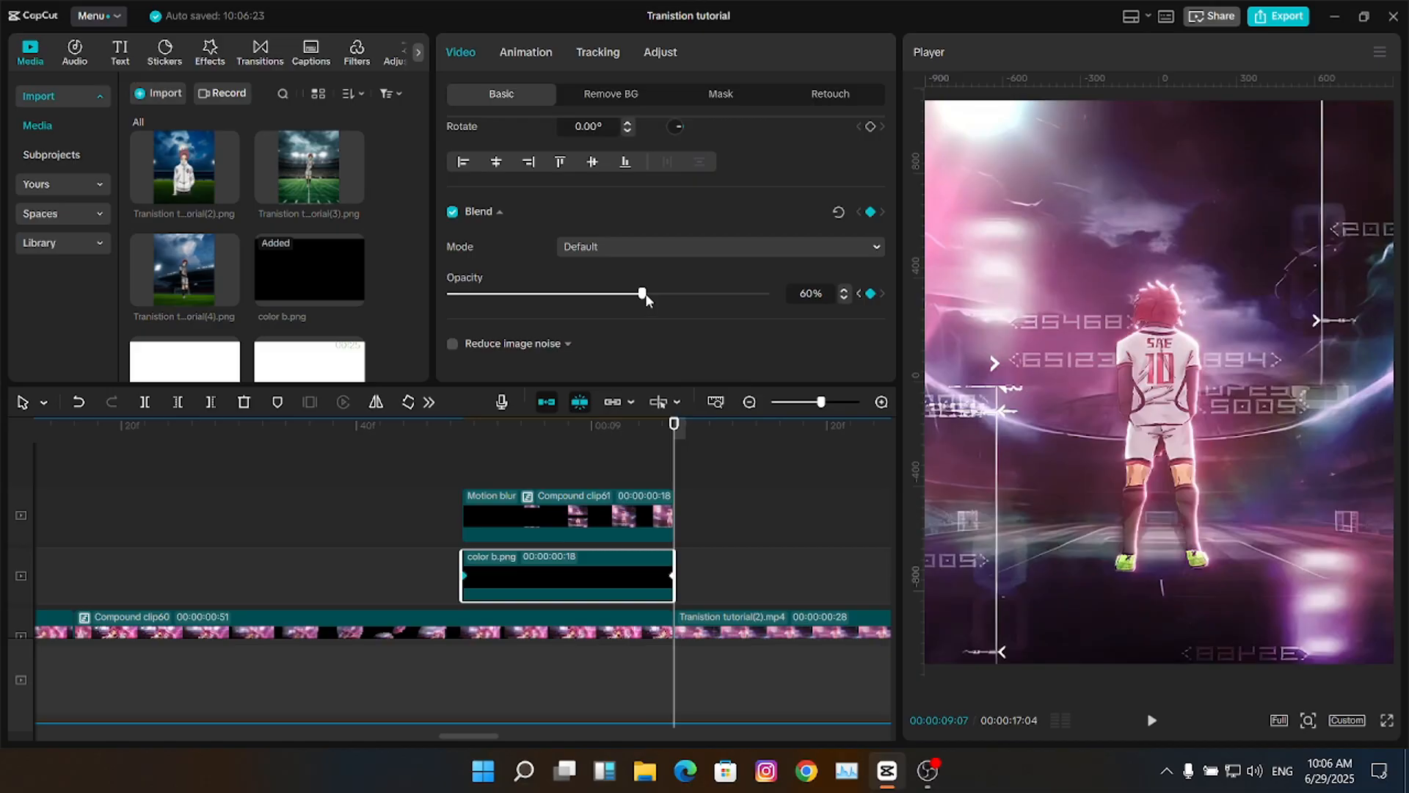
- Apply an ease-in curve to color b.png's opacity keyframes in the keyframe graph and stretch its handle for a slower start
{"action": "key", "text": "Up"}
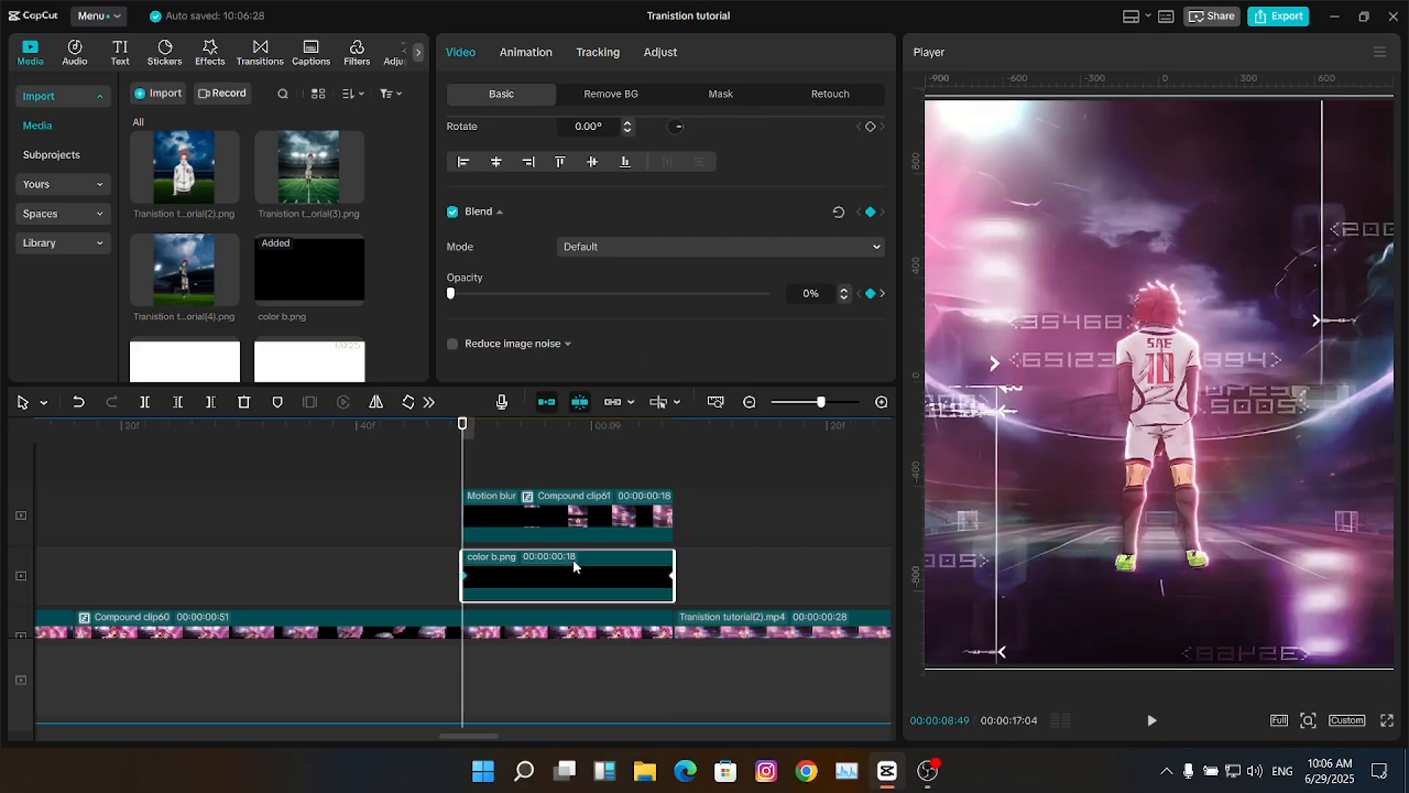
{"action": "key", "text": "alt+k"}
{"action": "left_click_drag", "start_coordinate": [624, 537], "coordinate": [447, 509]}
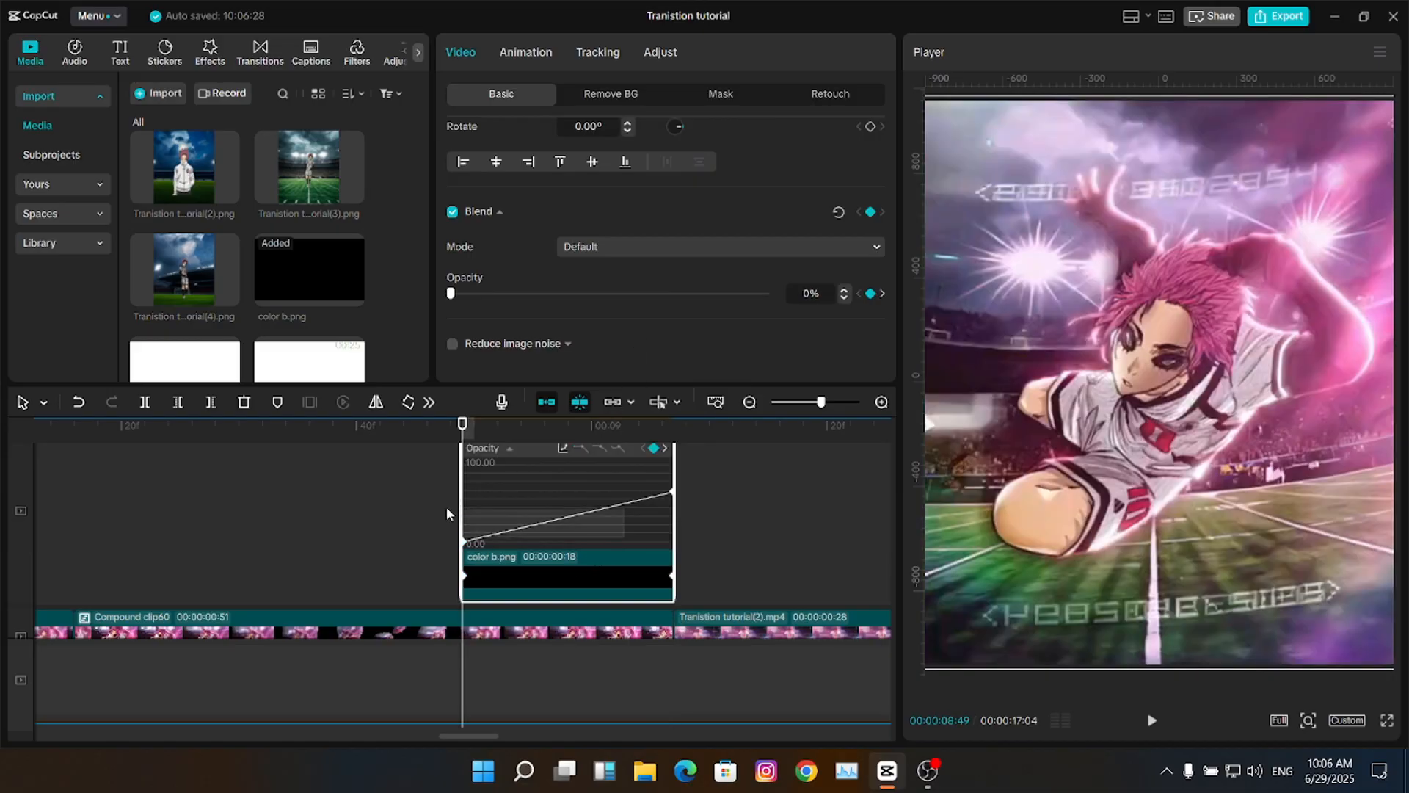
{"action": "left_click", "coordinate": [600, 448]}
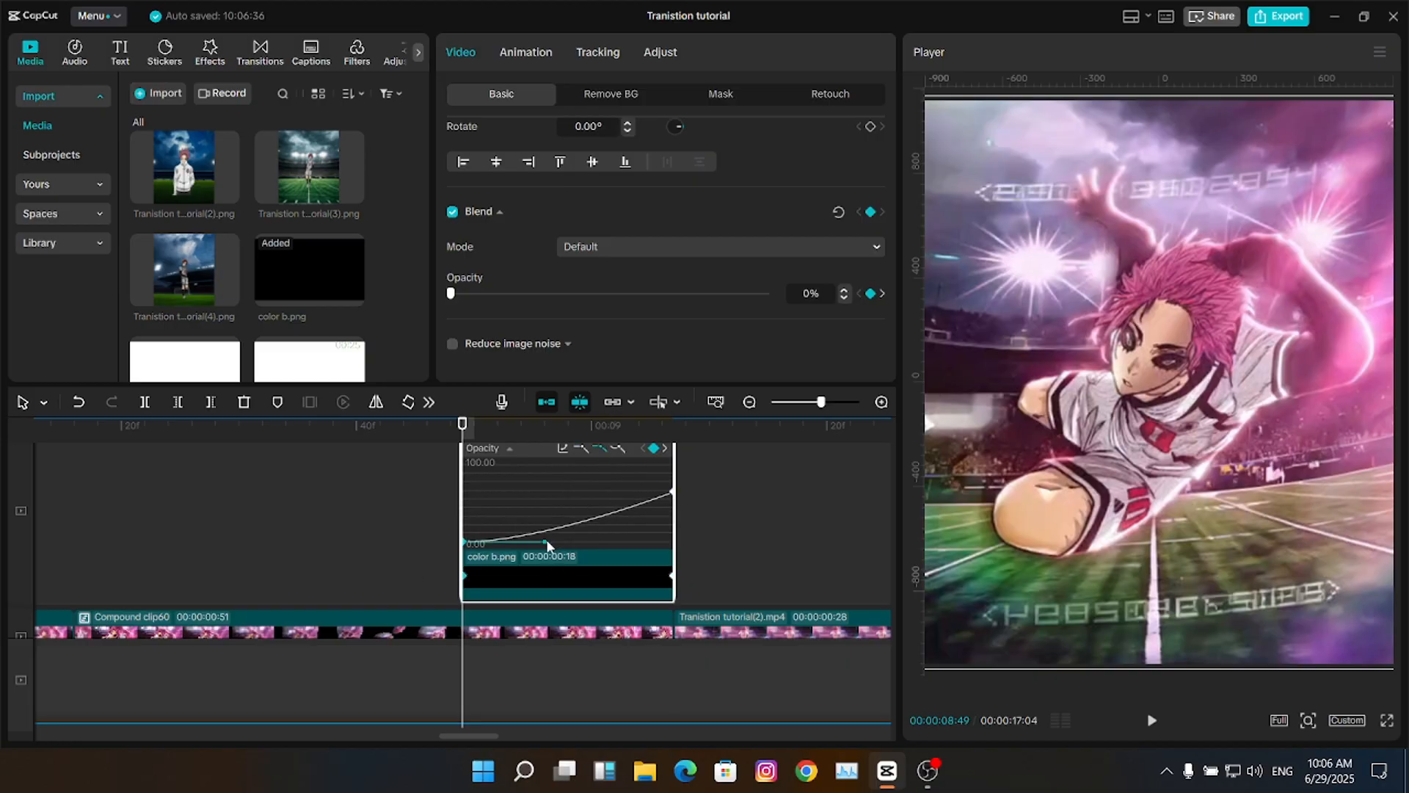
{"action": "left_click_drag", "start_coordinate": [555, 545], "coordinate": [598, 521]}
{"action": "key", "text": "alt+k"}
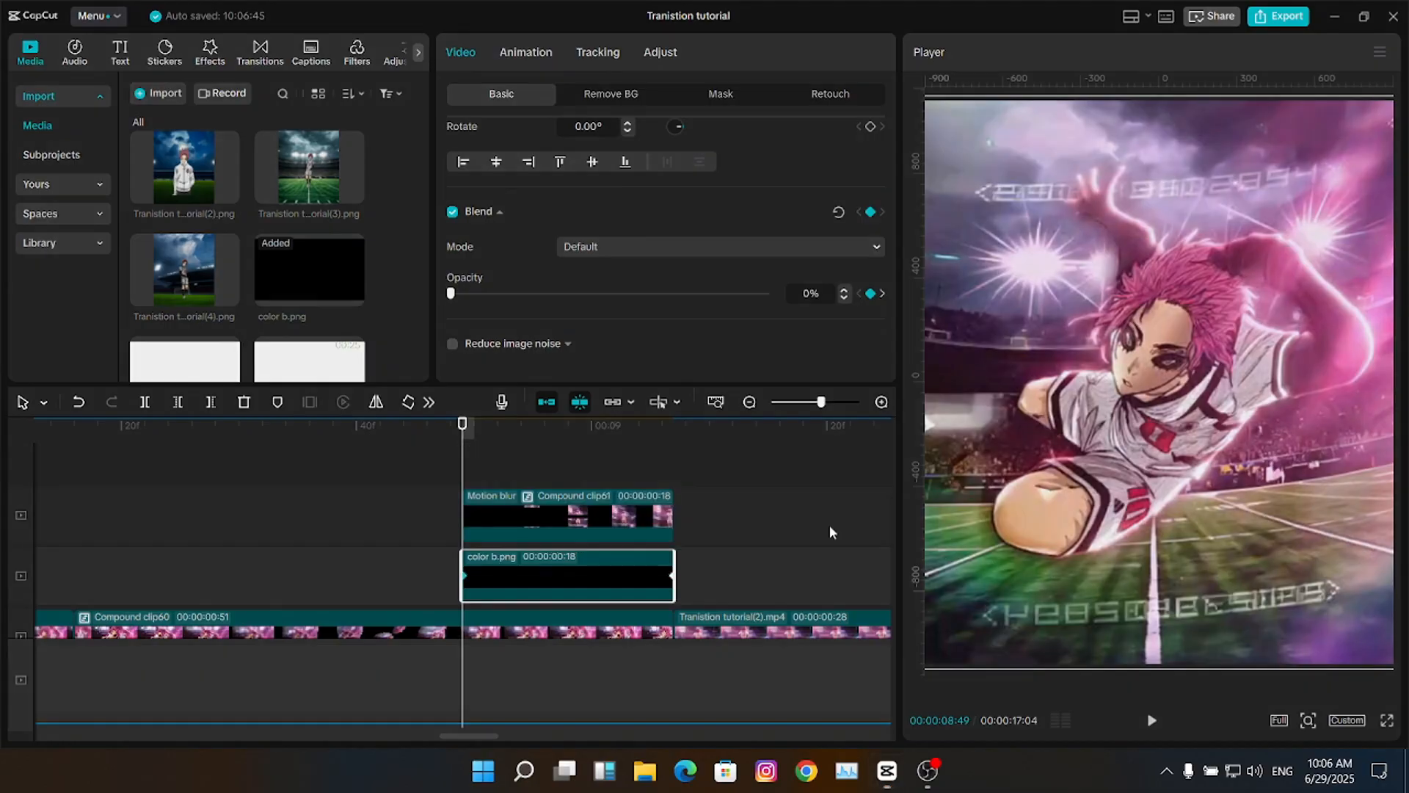
- Play back the finished first transition from before the clip change to check its timing
{"action": "left_click_drag", "start_coordinate": [820, 402], "coordinate": [803, 402]}
{"action": "left_click", "coordinate": [292, 474]}
{"action": "key", "text": "space"}
{"action": "left_click", "coordinate": [348, 472]}
{"action": "left_click", "coordinate": [348, 475]}
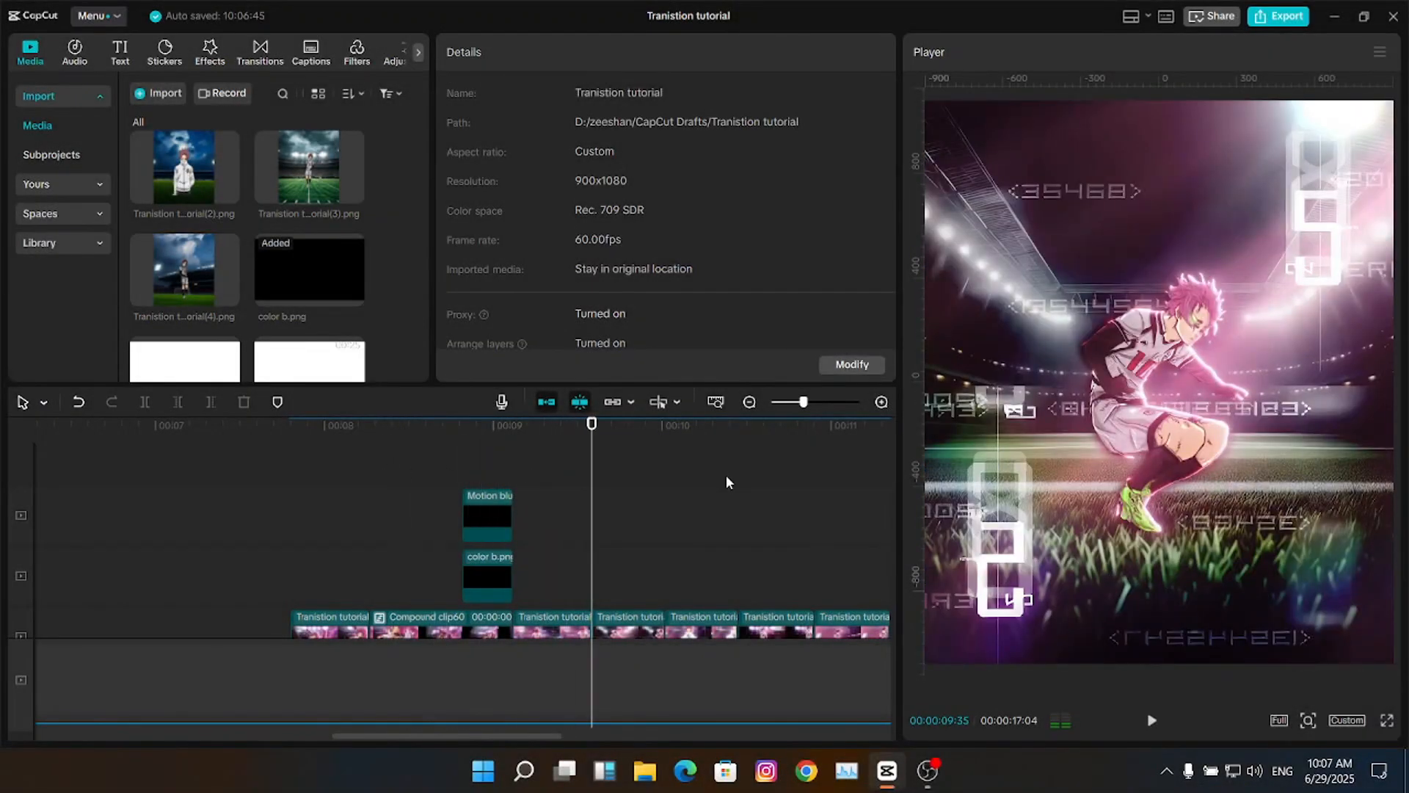
- Export the first frame of Tranistion tutorial(3).mp4 as a still and place it above Tranistion tutorial(2).mp4, 23 frames long and ending at the cut
{"action": "left_click", "coordinate": [813, 404]}
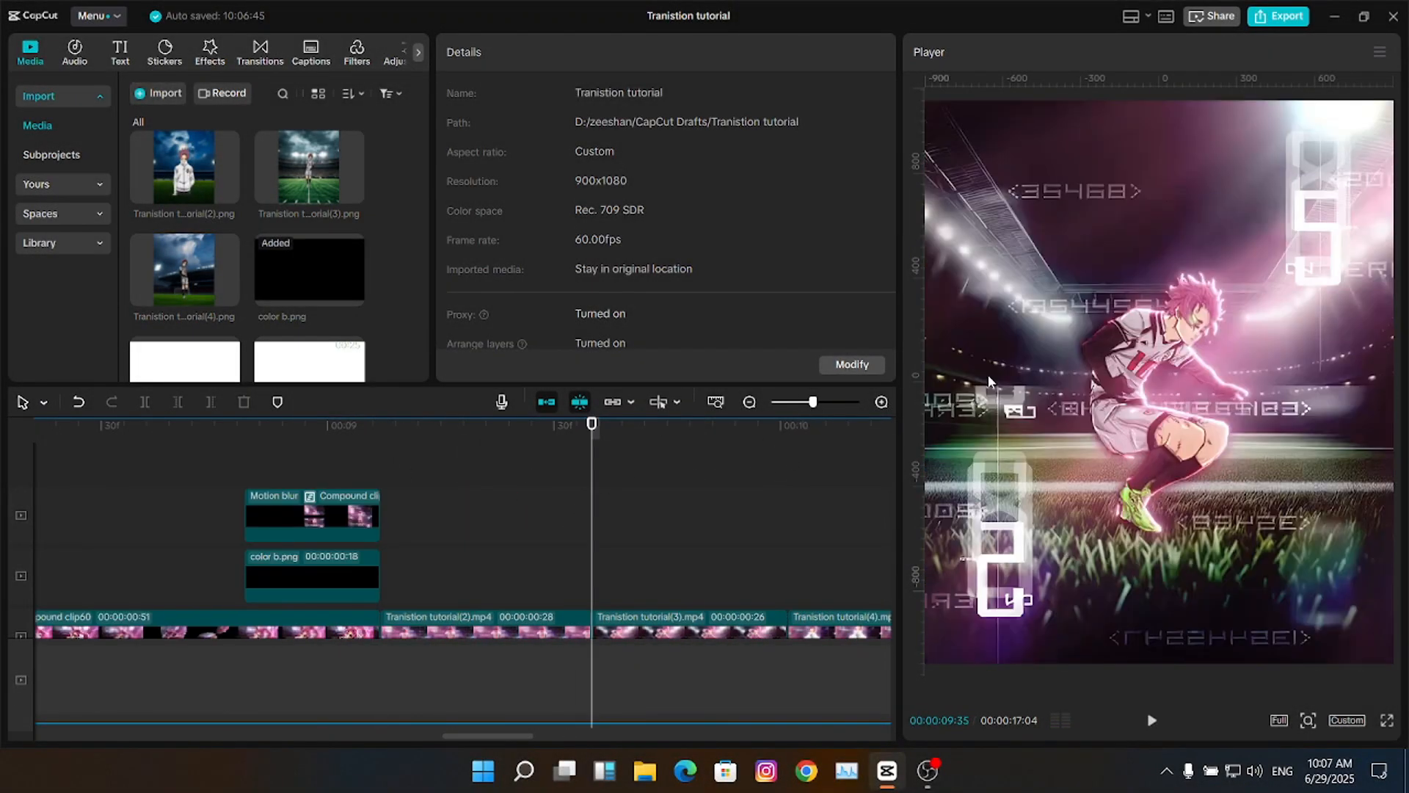
{"action": "left_click", "coordinate": [1380, 51]}
{"action": "left_click", "coordinate": [1288, 123]}
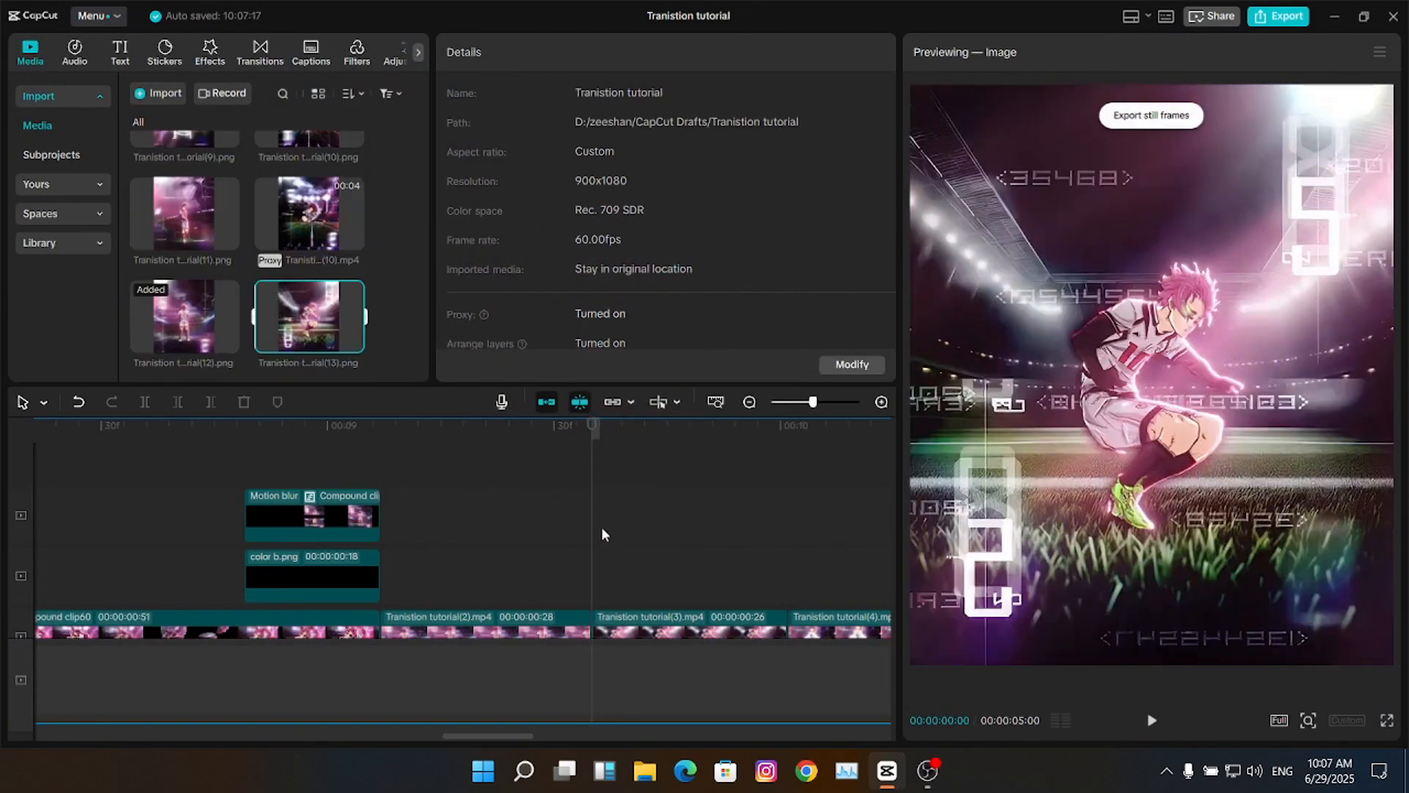
{"action": "left_click_drag", "start_coordinate": [309, 315], "coordinate": [405, 593]}
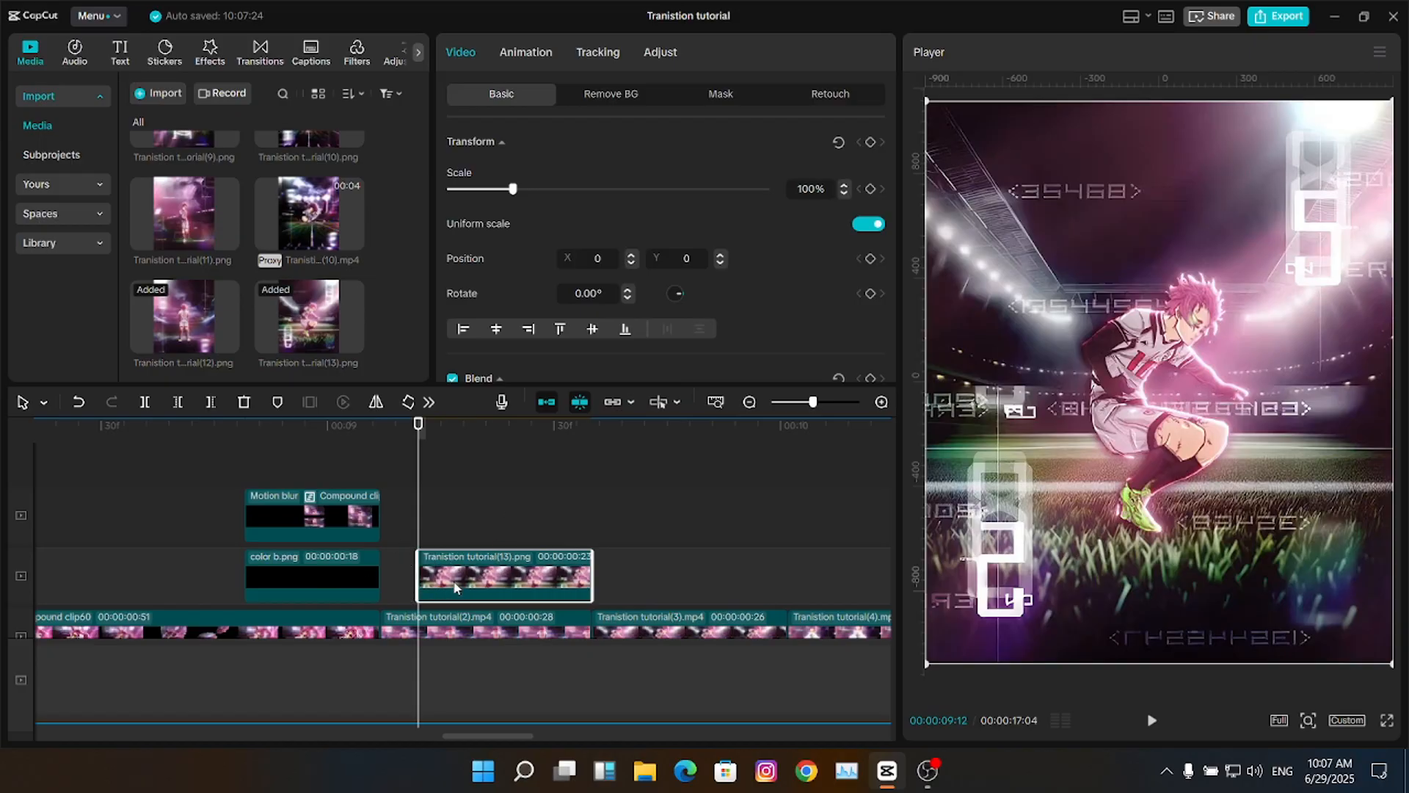
- Scale the new still to 50%, keyframe its position at its start, and keyframe its scale at 00:00:09:26
{"action": "left_click_drag", "start_coordinate": [512, 189], "coordinate": [483, 197]}
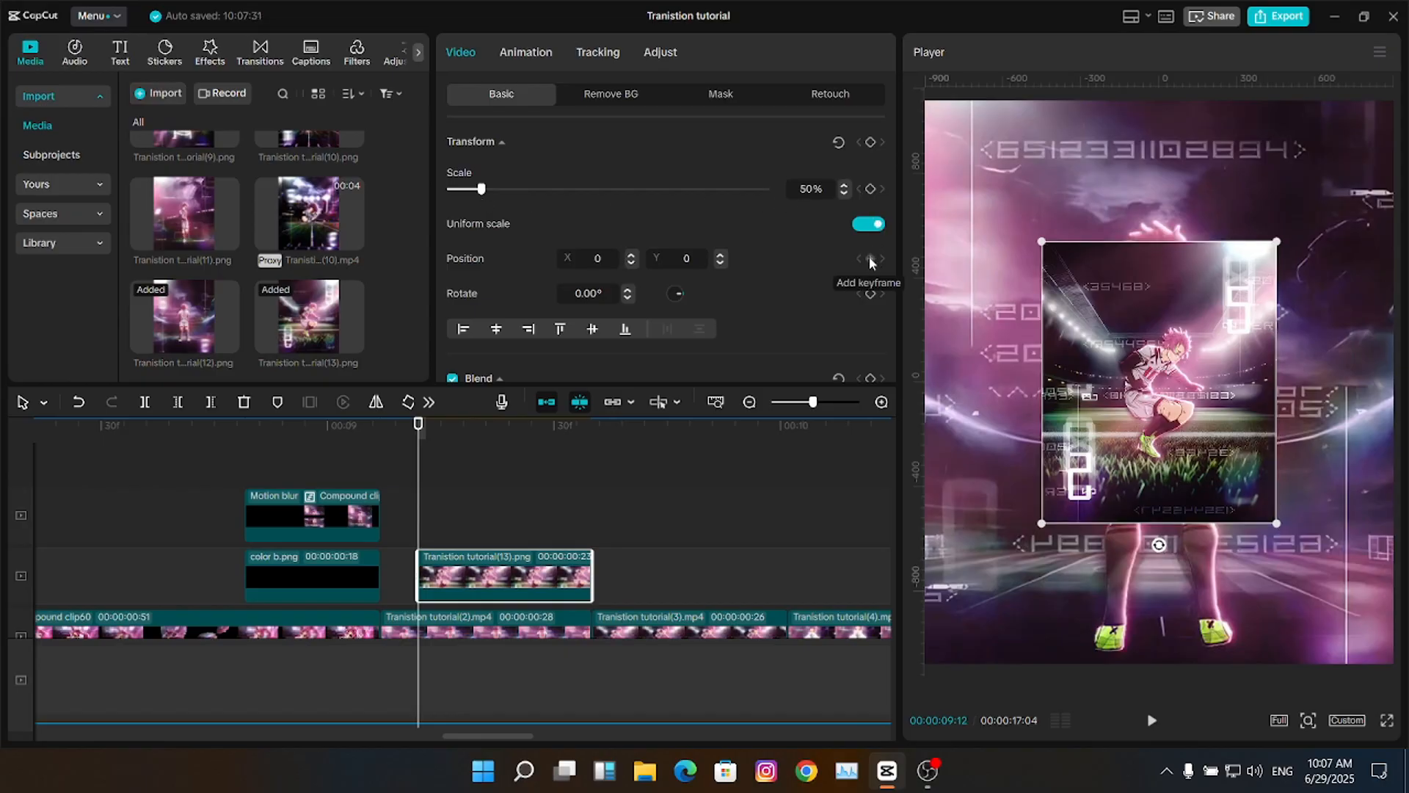
{"action": "key", "text": "Down"}
{"action": "key", "text": "Left"}
{"action": "key", "text": "Left"}
{"action": "key", "text": "Left"}
{"action": "key", "text": "Left"}
{"action": "key", "text": "Left"}
{"action": "key", "text": "Left"}
{"action": "key", "text": "Left"}
{"action": "key", "text": "Left"}
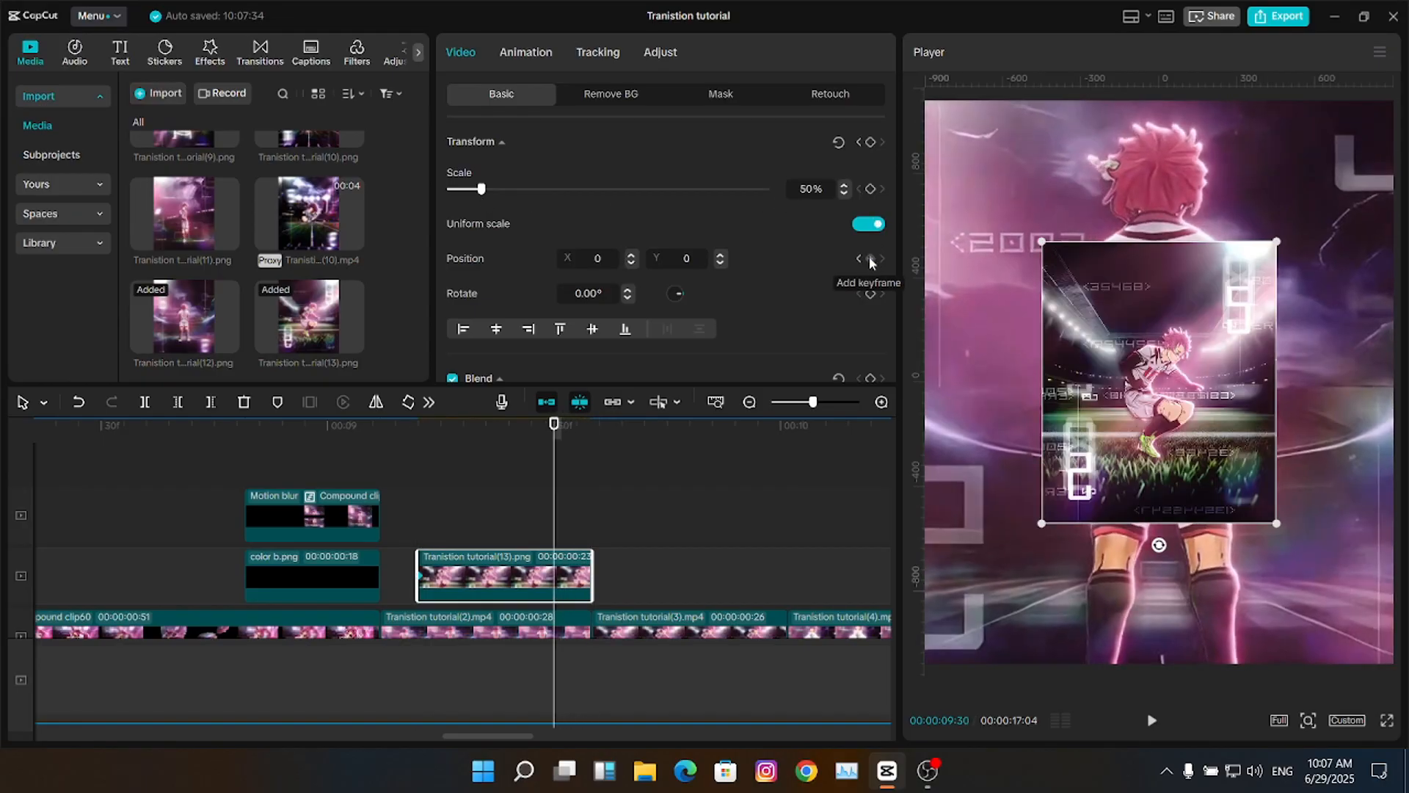
{"action": "key", "text": "Left"}
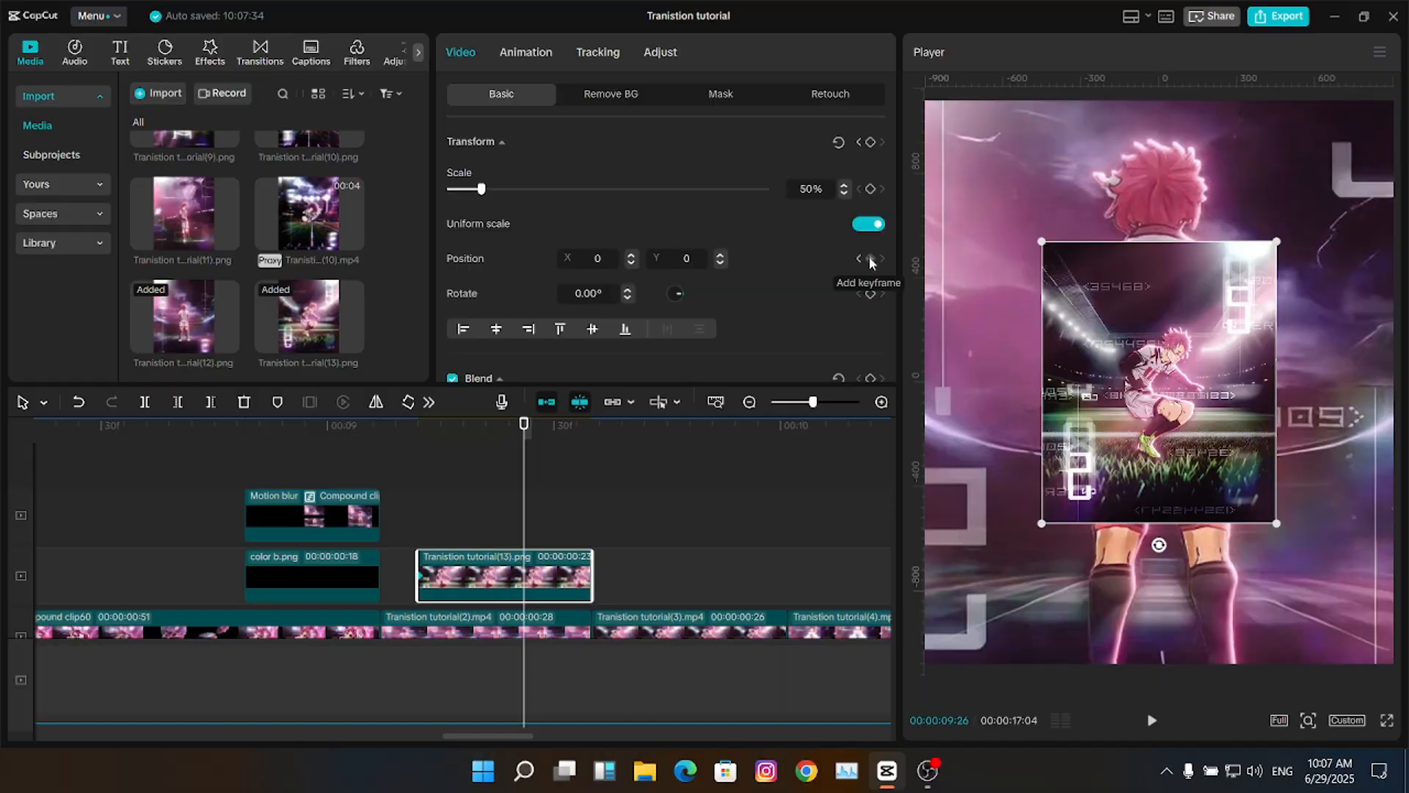
{"action": "left_click", "coordinate": [871, 189]}
- Keyframe the still's scale at 100% at 00:00:09:34, just before the cut
{"action": "key", "text": "Right"}
{"action": "key", "text": "Right"}
{"action": "key", "text": "Right"}
{"action": "key", "text": "Right"}
{"action": "key", "text": "Right"}
{"action": "key", "text": "Right"}
{"action": "key", "text": "Right"}
{"action": "key", "text": "Right"}
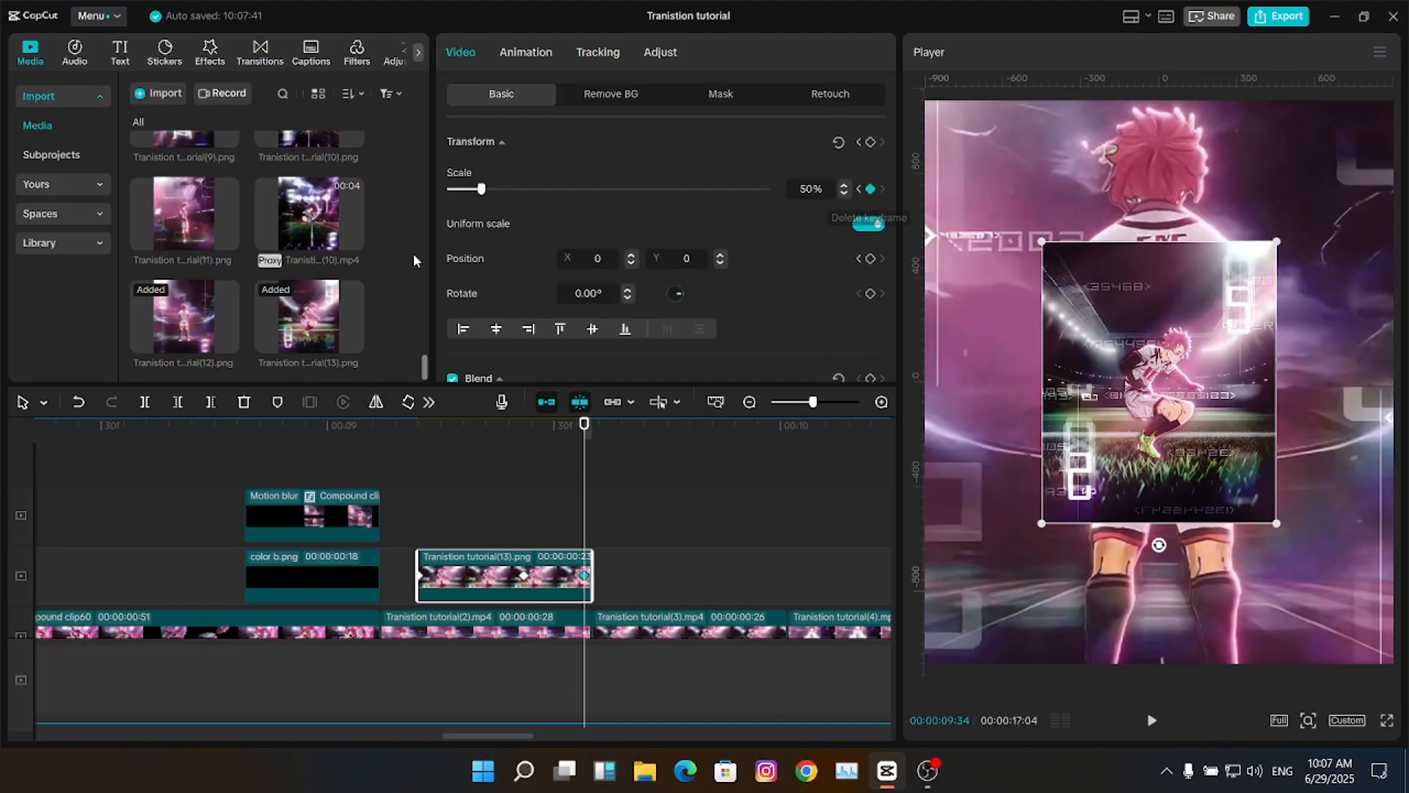
{"action": "left_click_drag", "start_coordinate": [480, 190], "coordinate": [513, 189]}
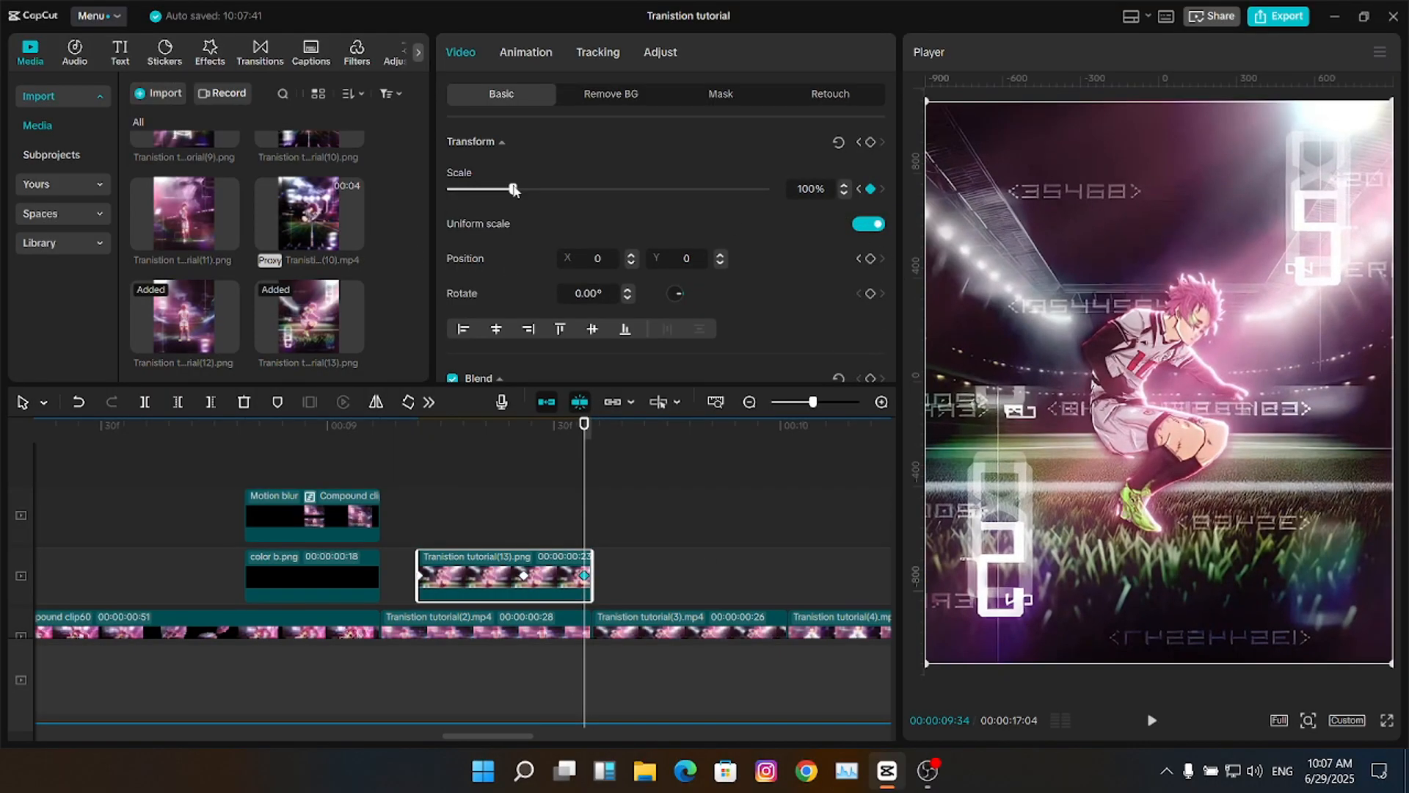
- Keyframe the still's position centred at 00:00:09:26 and at X -1351 at its start so it slides in from the left
{"action": "left_click", "coordinate": [526, 432]}
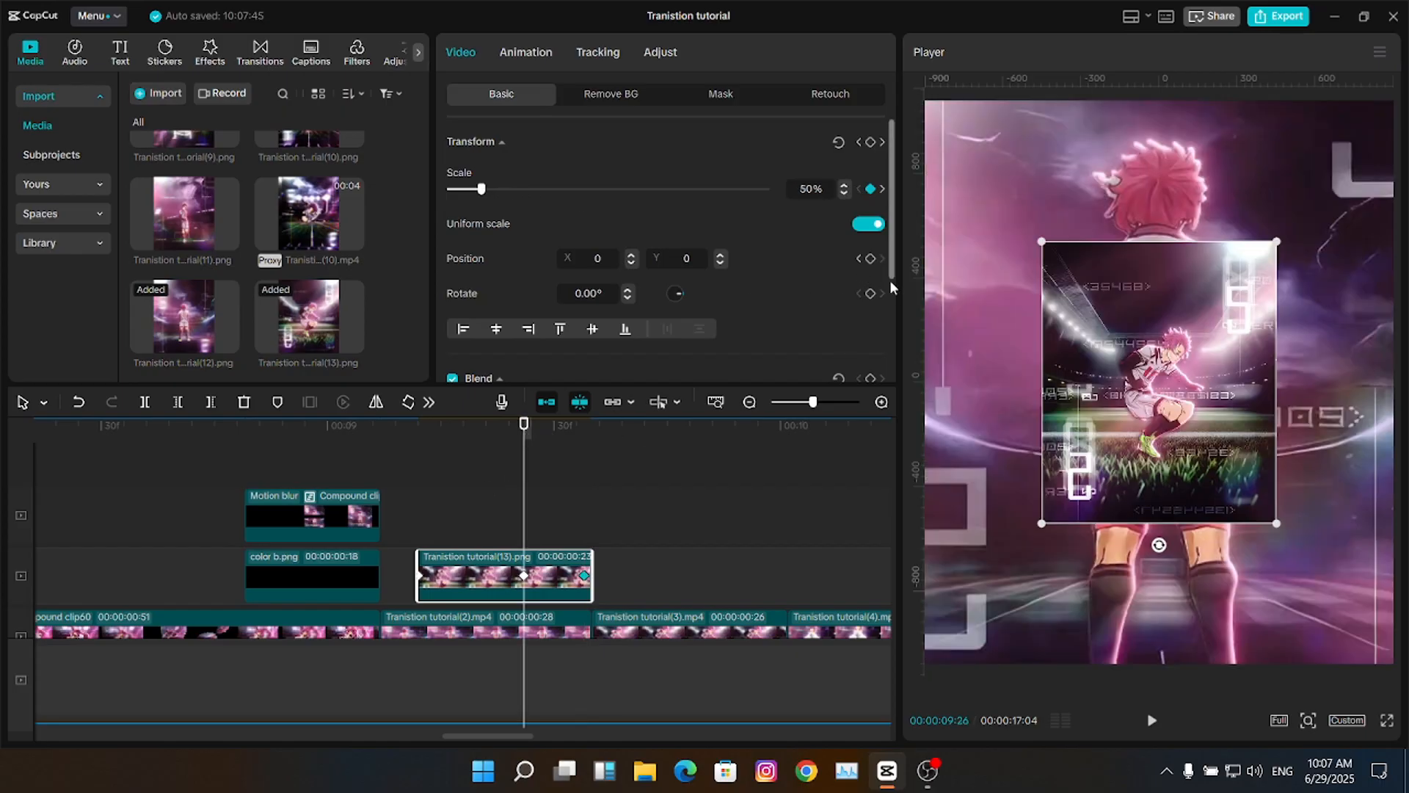
{"action": "left_click", "coordinate": [870, 258]}
{"action": "key", "text": "Up"}
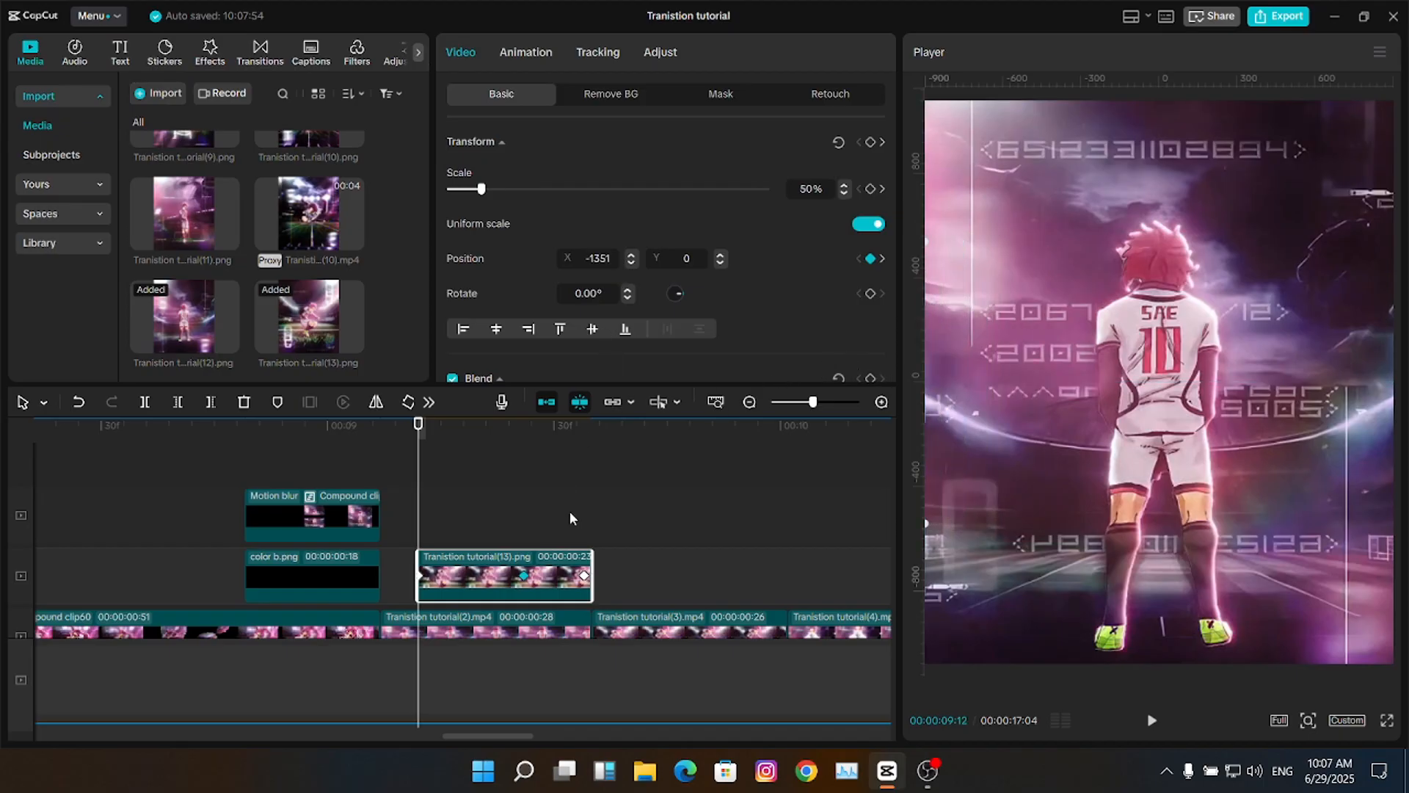
- Apply an ease-in curve to the still's scale keyframes and lengthen the curve handle for a slow start
{"action": "key", "text": "alt+k"}
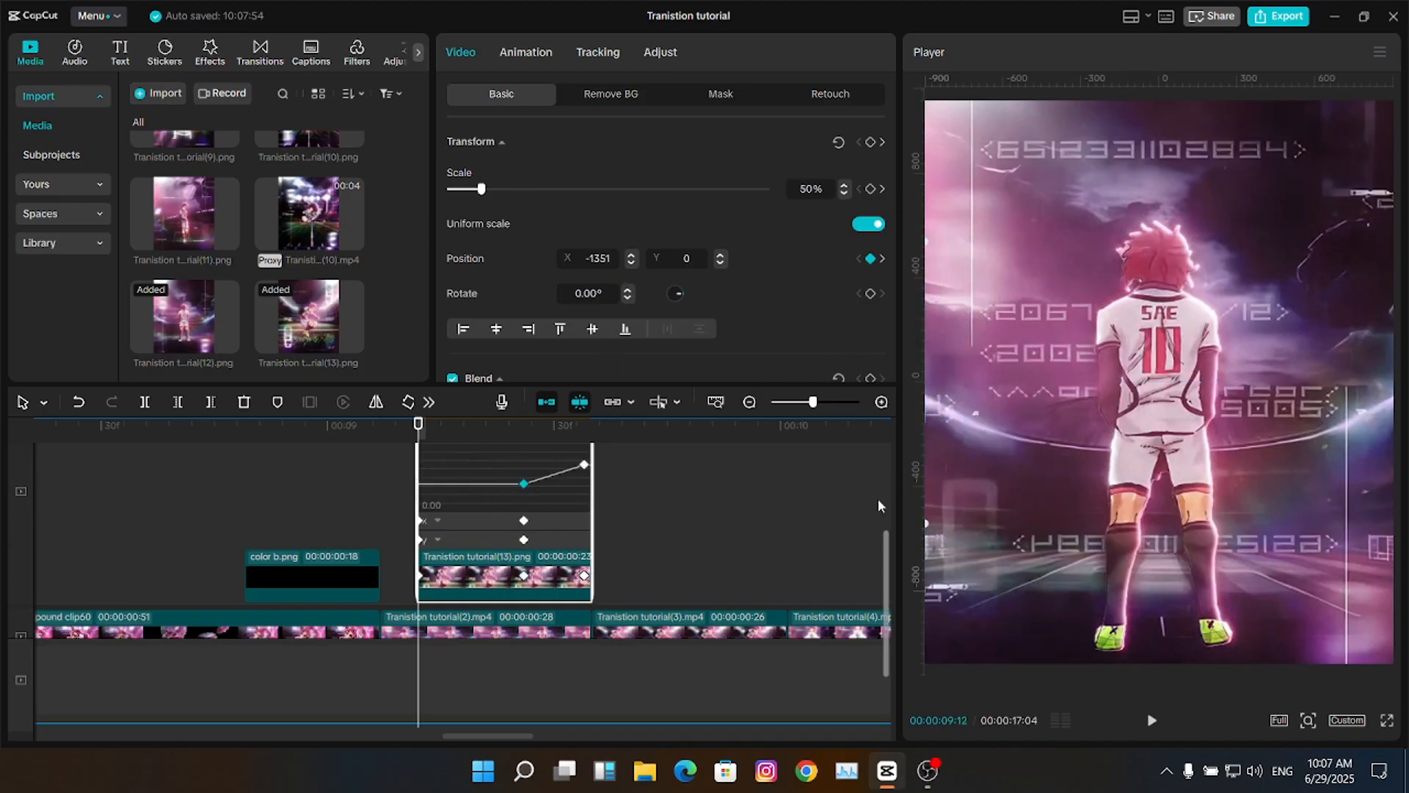
{"action": "scroll", "coordinate": [663, 497], "scroll_direction": "up", "scroll_amount": 2}
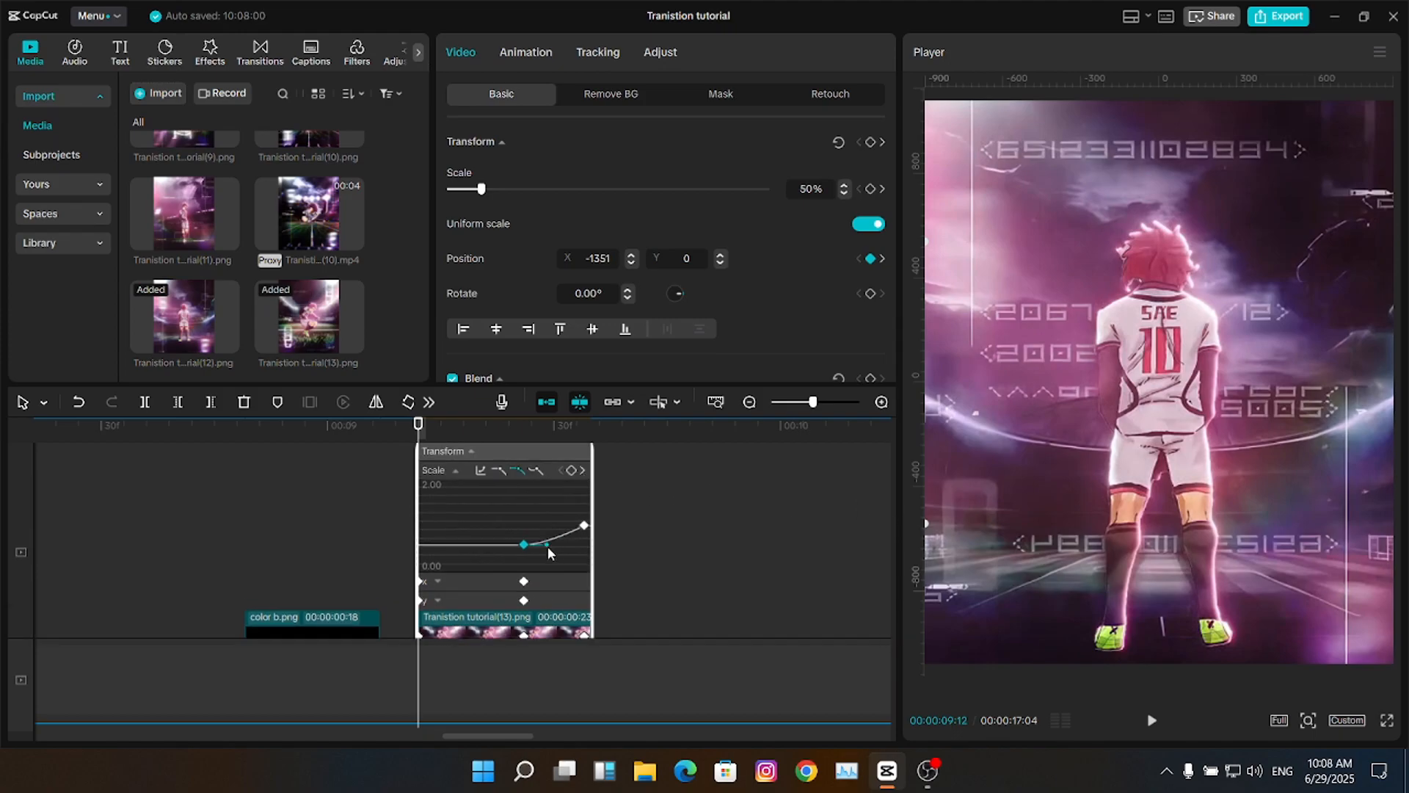
{"action": "left_click_drag", "start_coordinate": [549, 550], "coordinate": [558, 546]}
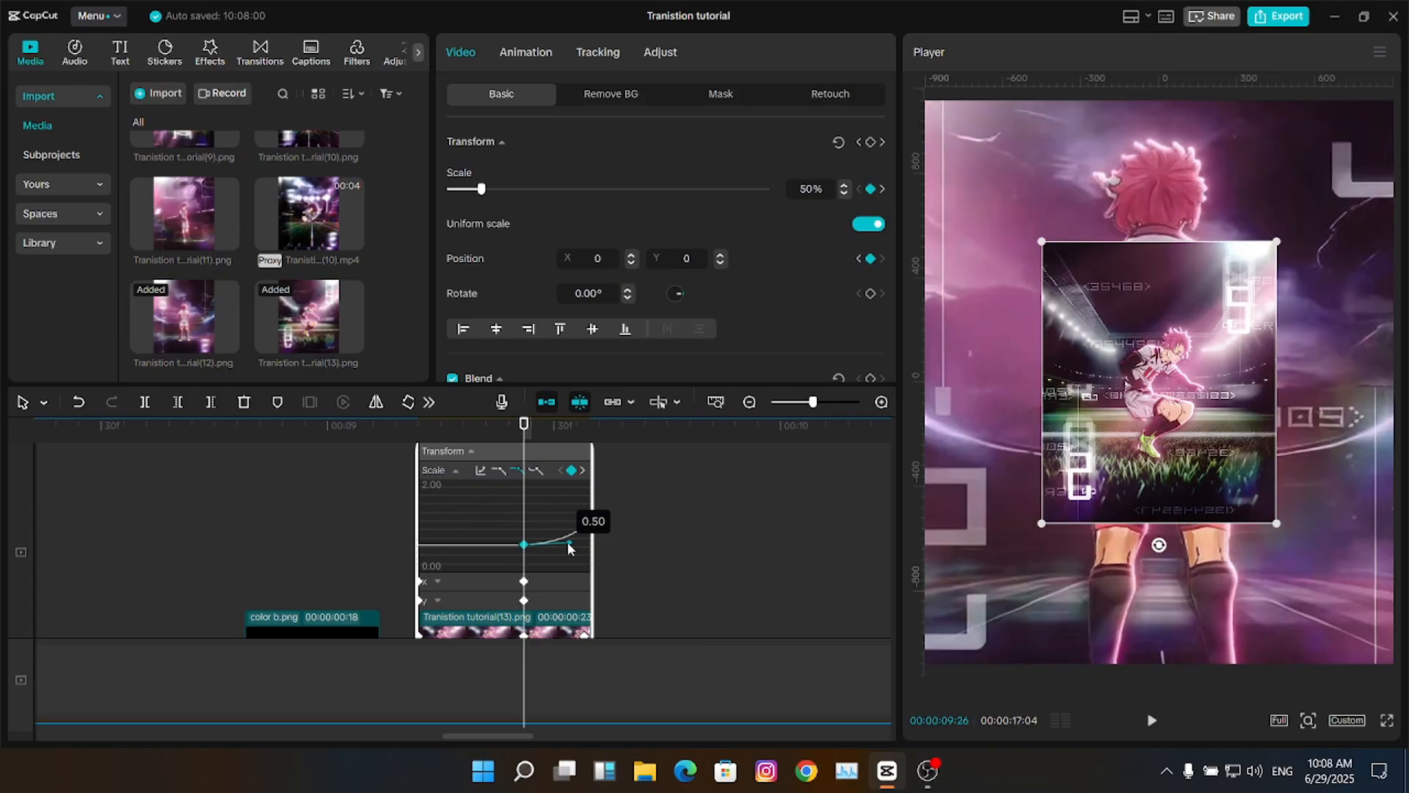
{"action": "left_click_drag", "start_coordinate": [815, 403], "coordinate": [819, 403]}
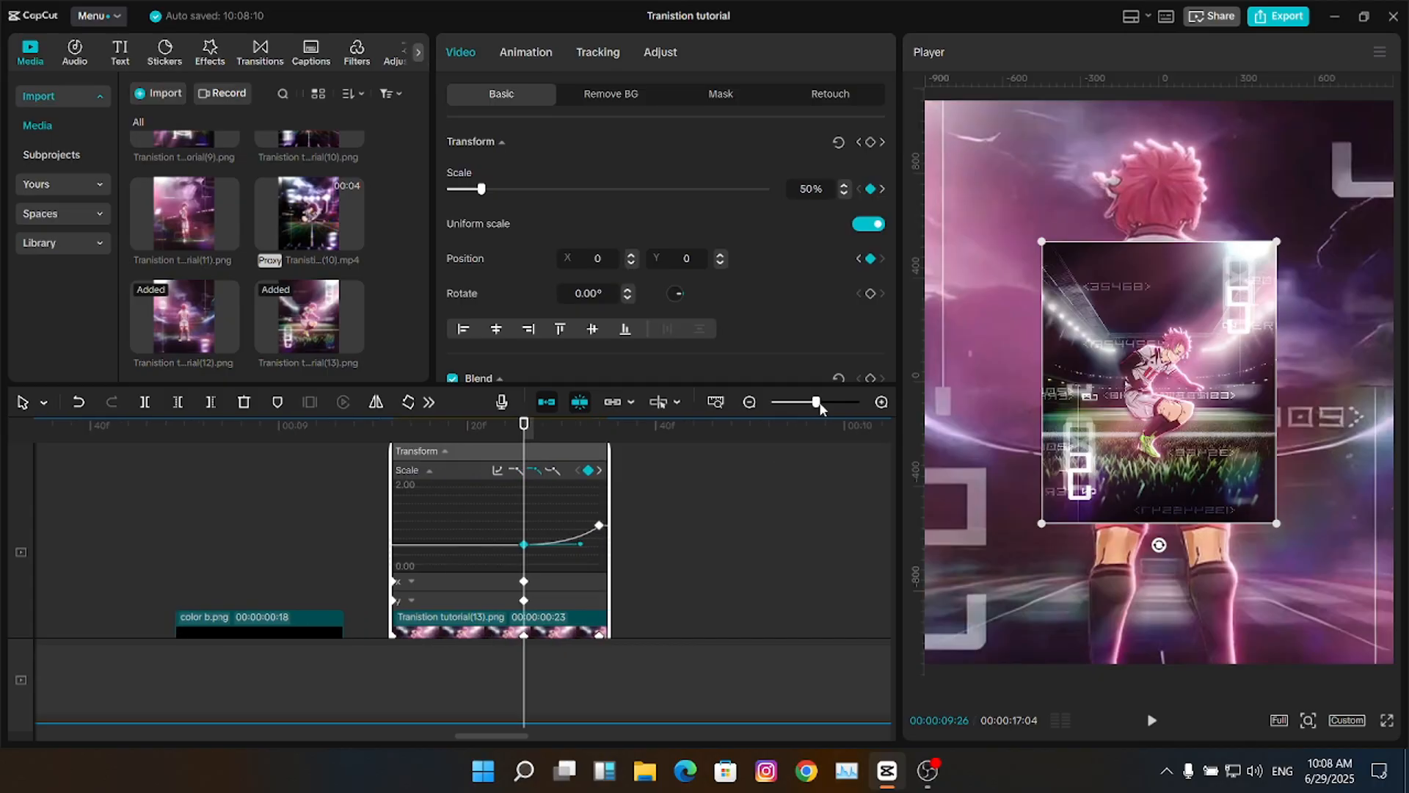
{"action": "mouse_move", "coordinate": [591, 546]}
- Apply an ease-out curve to the still's X position and pull the handle so it enters fast and settles slowly
{"action": "key", "text": "Up"}
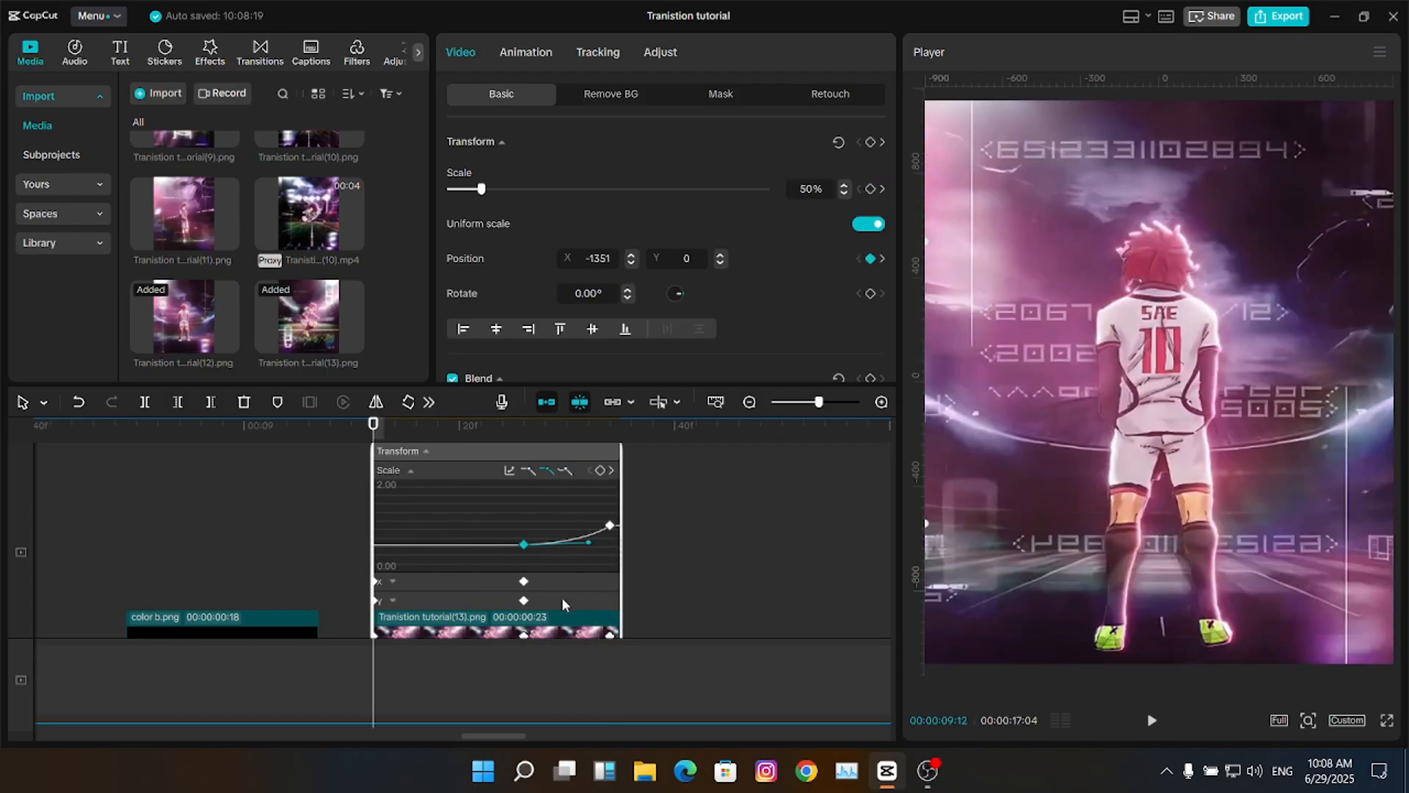
{"action": "left_click", "coordinate": [524, 582]}
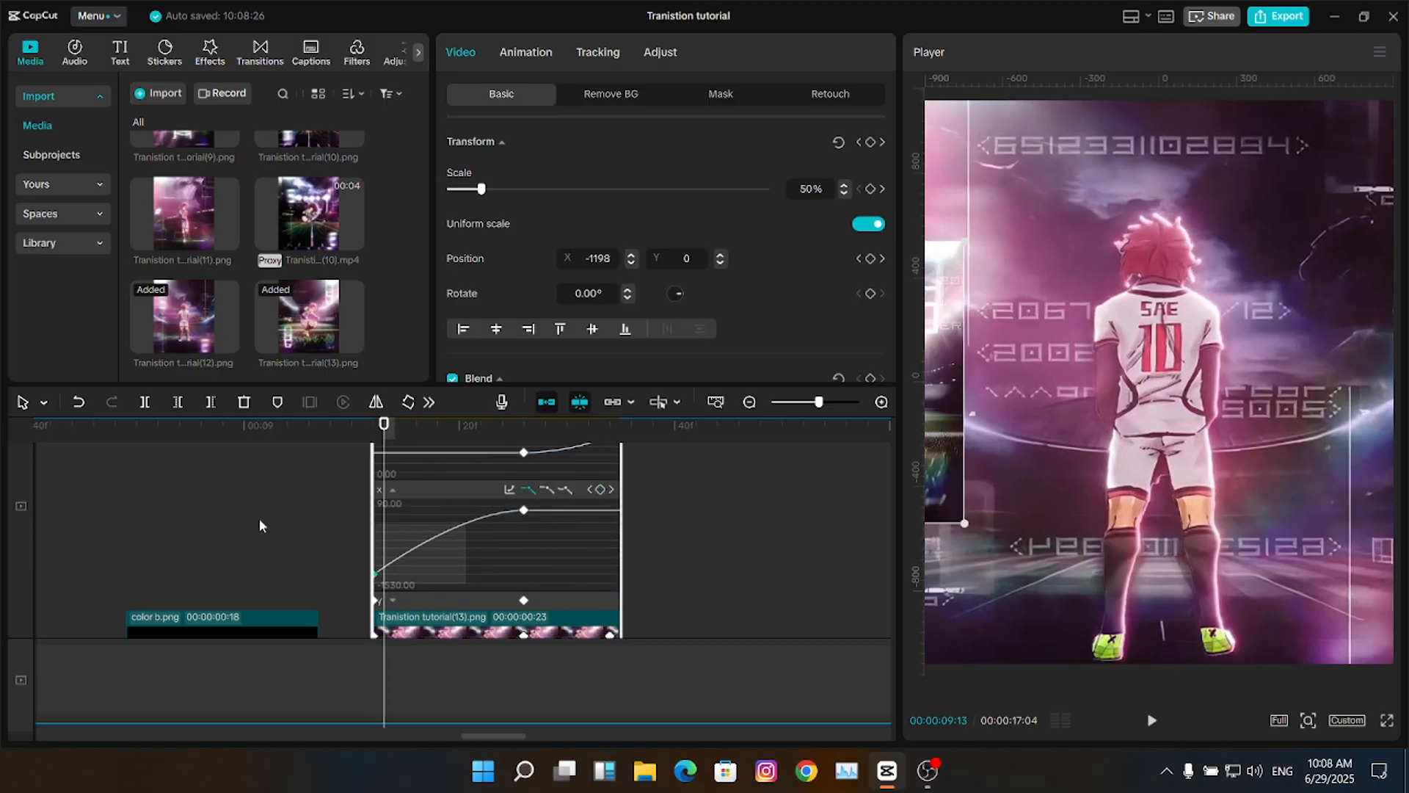
{"action": "left_click", "coordinate": [567, 490]}
{"action": "left_click_drag", "start_coordinate": [413, 569], "coordinate": [407, 516]}
- Step frame by frame through the still's slide-in and scale-up to review the eased motion
{"action": "key", "text": "Up"}
{"action": "key", "text": "Right"}
{"action": "key", "text": "Right"}
{"action": "key", "text": "Right"}
{"action": "key", "text": "Right"}
{"action": "key", "text": "Right"}
{"action": "key", "text": "Right"}
{"action": "key", "text": "Right"}
{"action": "key", "text": "Right"}
{"action": "key", "text": "Right"}
{"action": "key", "text": "Right"}
{"action": "key", "text": "Right"}
{"action": "key", "text": "Right"}
{"action": "key", "text": "Right"}
{"action": "key", "text": "Right"}
{"action": "key", "text": "Right"}
{"action": "key", "text": "Right"}
{"action": "key", "text": "Right"}
{"action": "key", "text": "Right"}
{"action": "key", "text": "Right"}
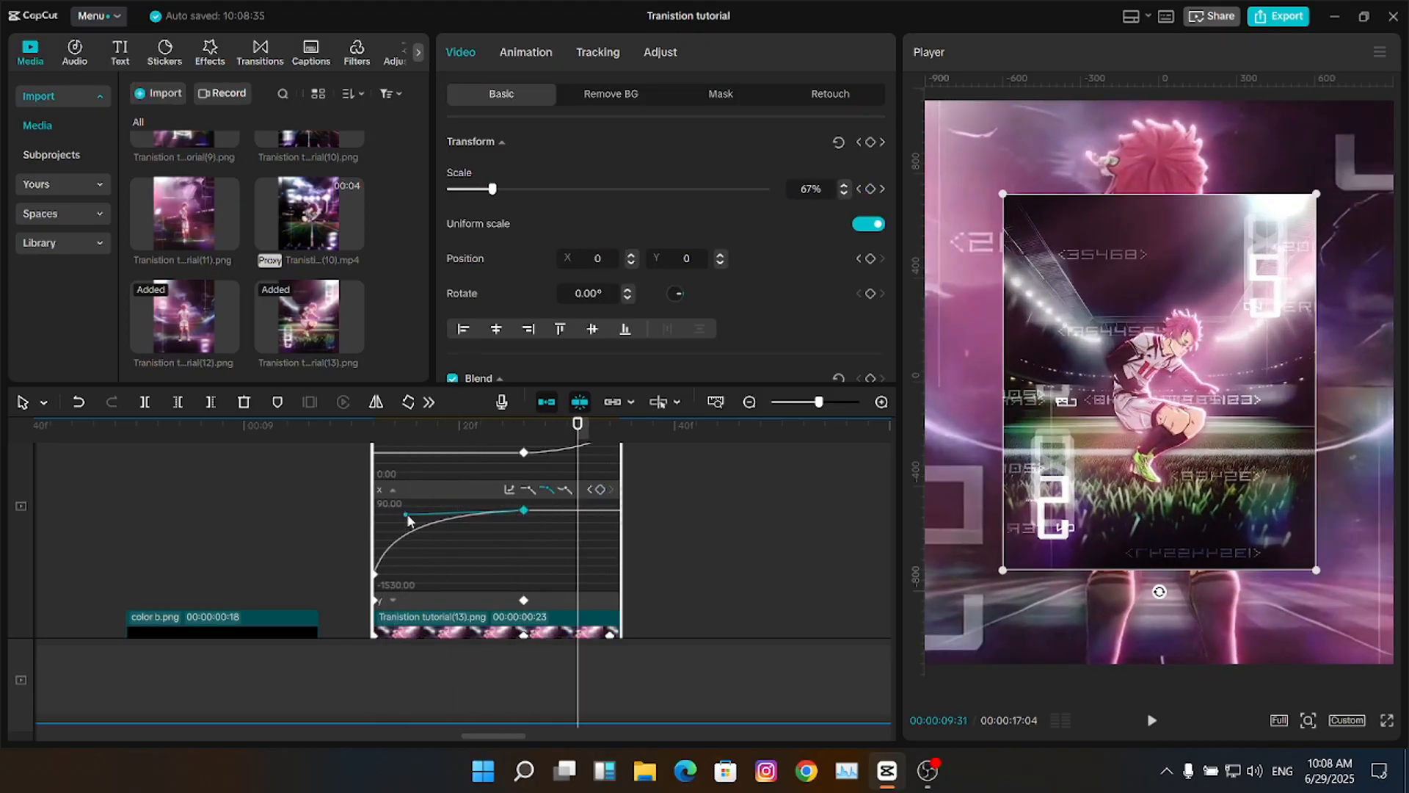
{"action": "key", "text": "alt+k"}
{"action": "left_click", "coordinate": [428, 518]}
{"action": "key", "text": "Right"}
{"action": "key", "text": "Right"}
{"action": "key", "text": "Right"}
{"action": "key", "text": "Right"}
{"action": "key", "text": "Right"}
{"action": "key", "text": "Right"}
{"action": "key", "text": "Right"}
{"action": "key", "text": "Right"}
{"action": "key", "text": "Right"}
{"action": "key", "text": "Right"}
{"action": "key", "text": "Right"}
{"action": "key", "text": "Right"}
{"action": "left_click_drag", "start_coordinate": [525, 531], "coordinate": [621, 528]}
- Turn the animated still into a compound clip and move it up one track
{"action": "left_click", "coordinate": [583, 577]}
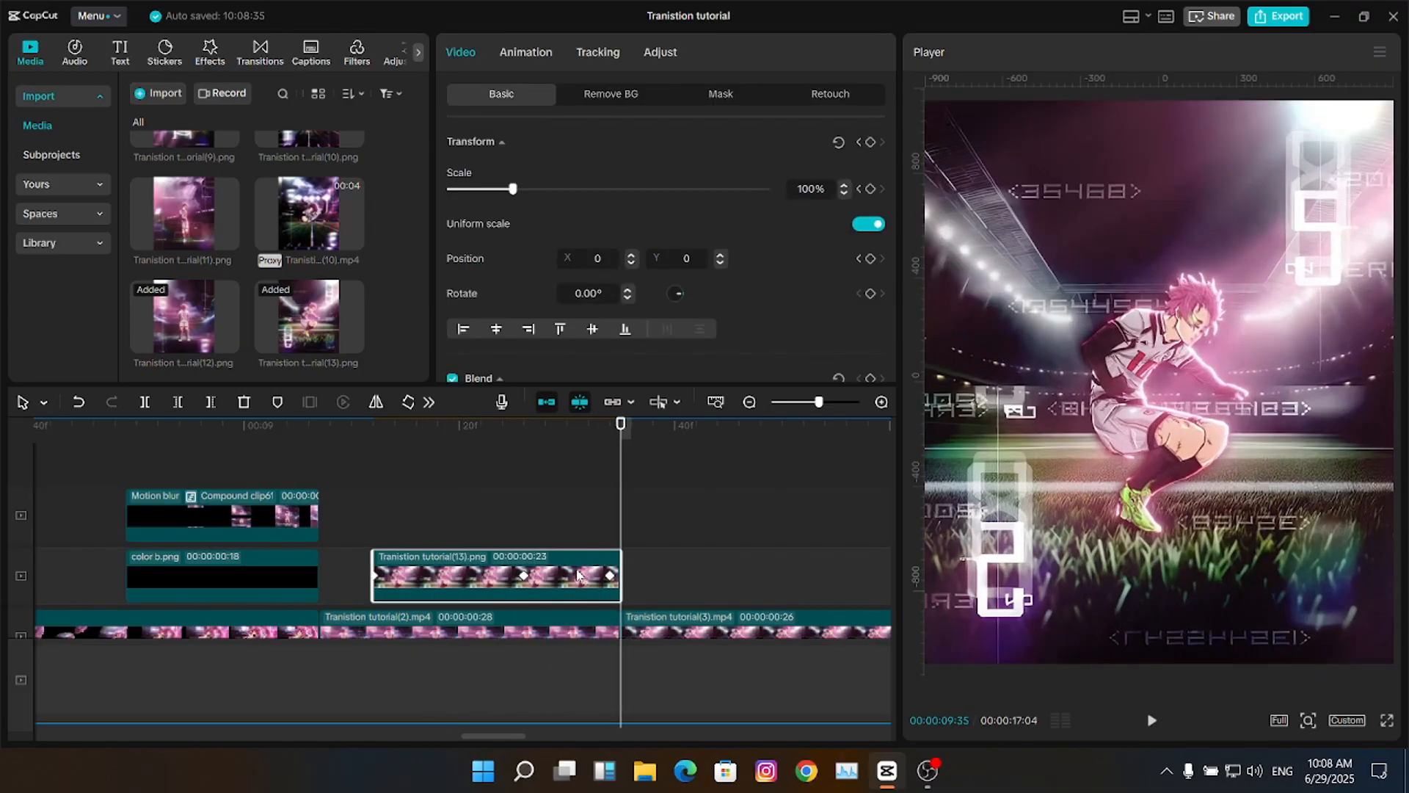
{"action": "key", "text": "alt+g"}
{"action": "left_click_drag", "start_coordinate": [539, 565], "coordinate": [539, 538]}
{"action": "key", "text": "Up"}
- Copy color b.png beneath the new compound clip and extend the copy to 23 frames
{"action": "left_click", "coordinate": [280, 561]}
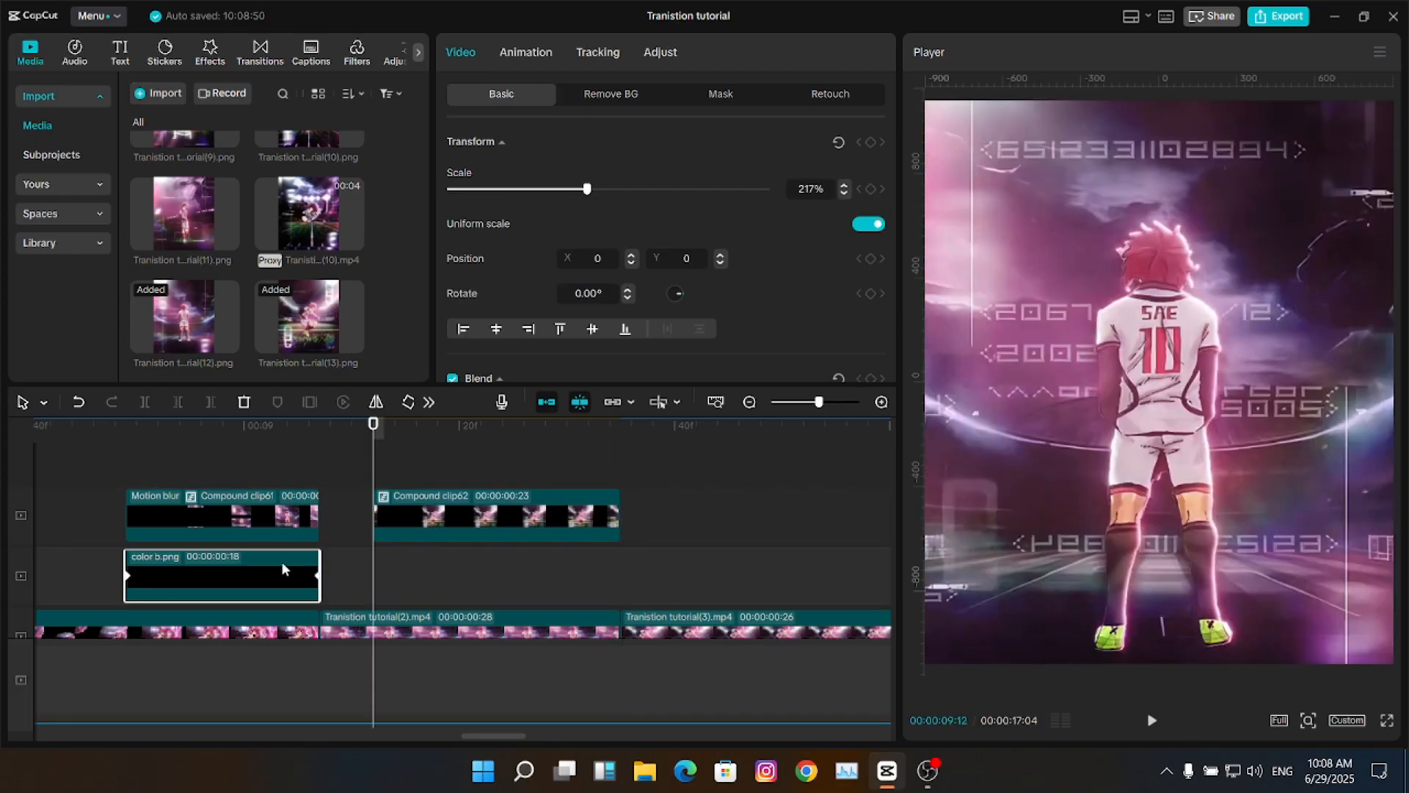
{"action": "key", "text": "ctrl+c"}
{"action": "key", "text": "ctrl+v"}
{"action": "left_click_drag", "start_coordinate": [569, 560], "coordinate": [621, 562]}
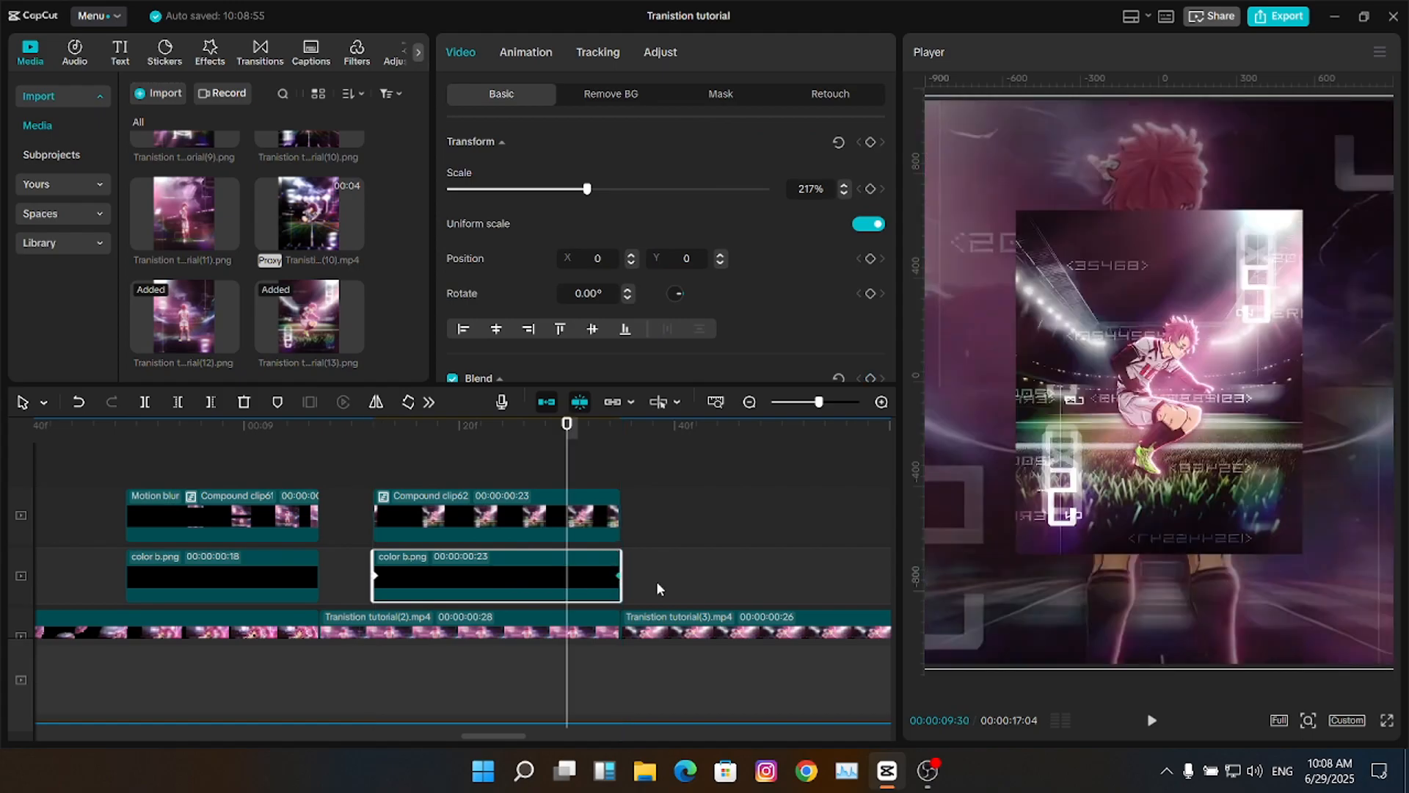
- Strengthen the ease-in on the copied color b.png's opacity curve by lengthening its first keyframe handle
{"action": "key", "text": "alt+k"}
{"action": "left_click", "coordinate": [375, 541]}
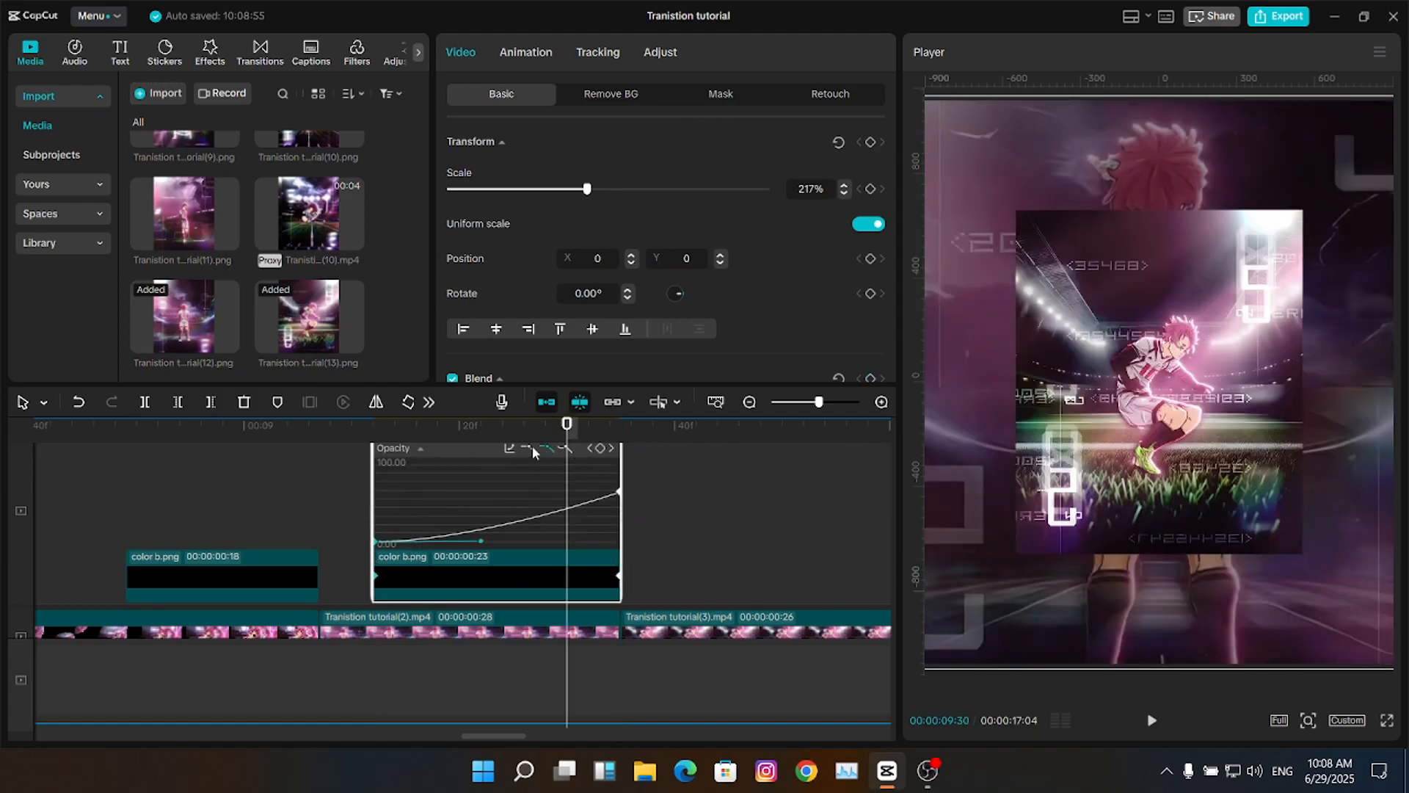
{"action": "left_click_drag", "start_coordinate": [471, 544], "coordinate": [518, 548]}
{"action": "key", "text": "alt+k"}
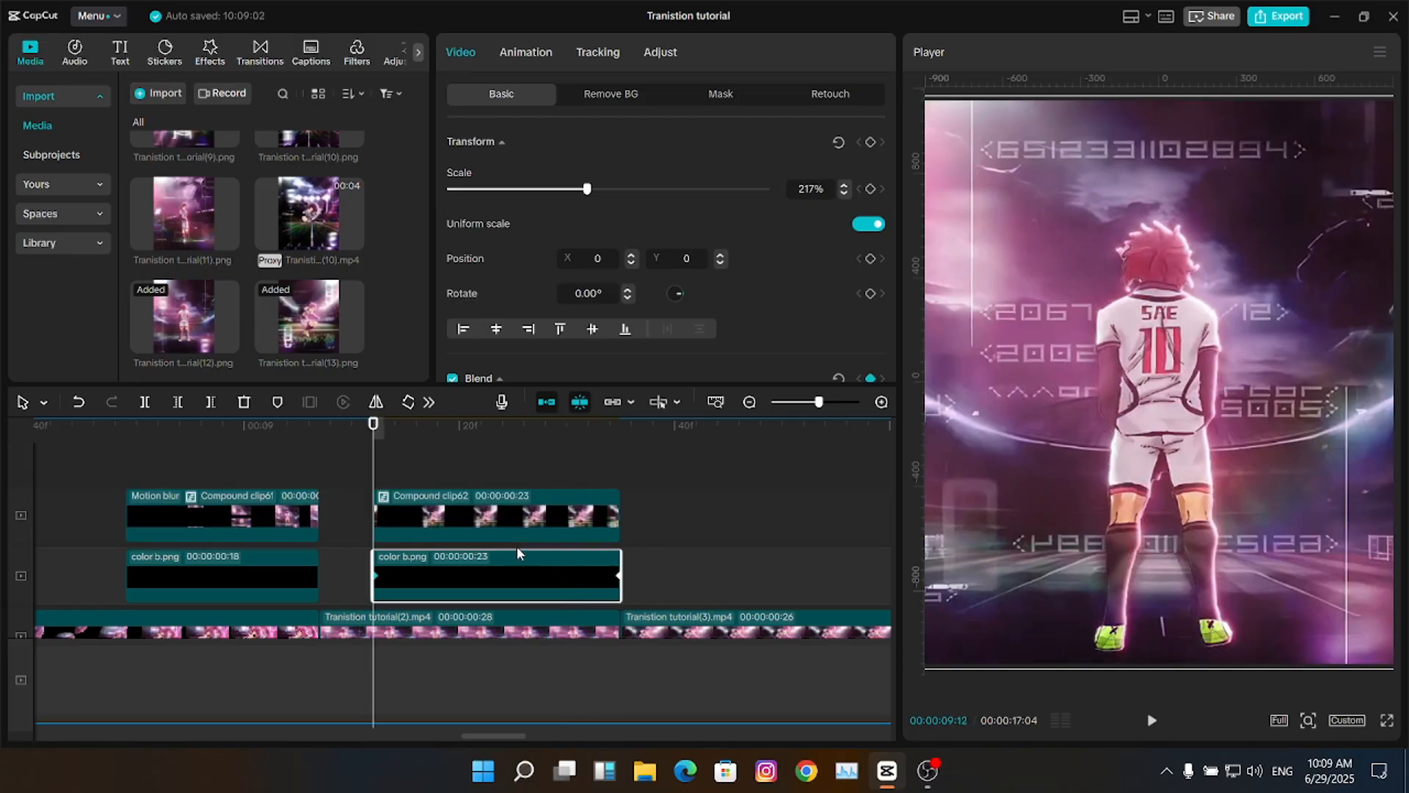
- Turn on motion blur for the compound clip that ends at the start of Tranistion tutorial(3).mp4
{"action": "left_click", "coordinate": [602, 526]}
{"action": "left_click_drag", "start_coordinate": [889, 177], "coordinate": [888, 296]}
{"action": "left_click", "coordinate": [452, 325]}
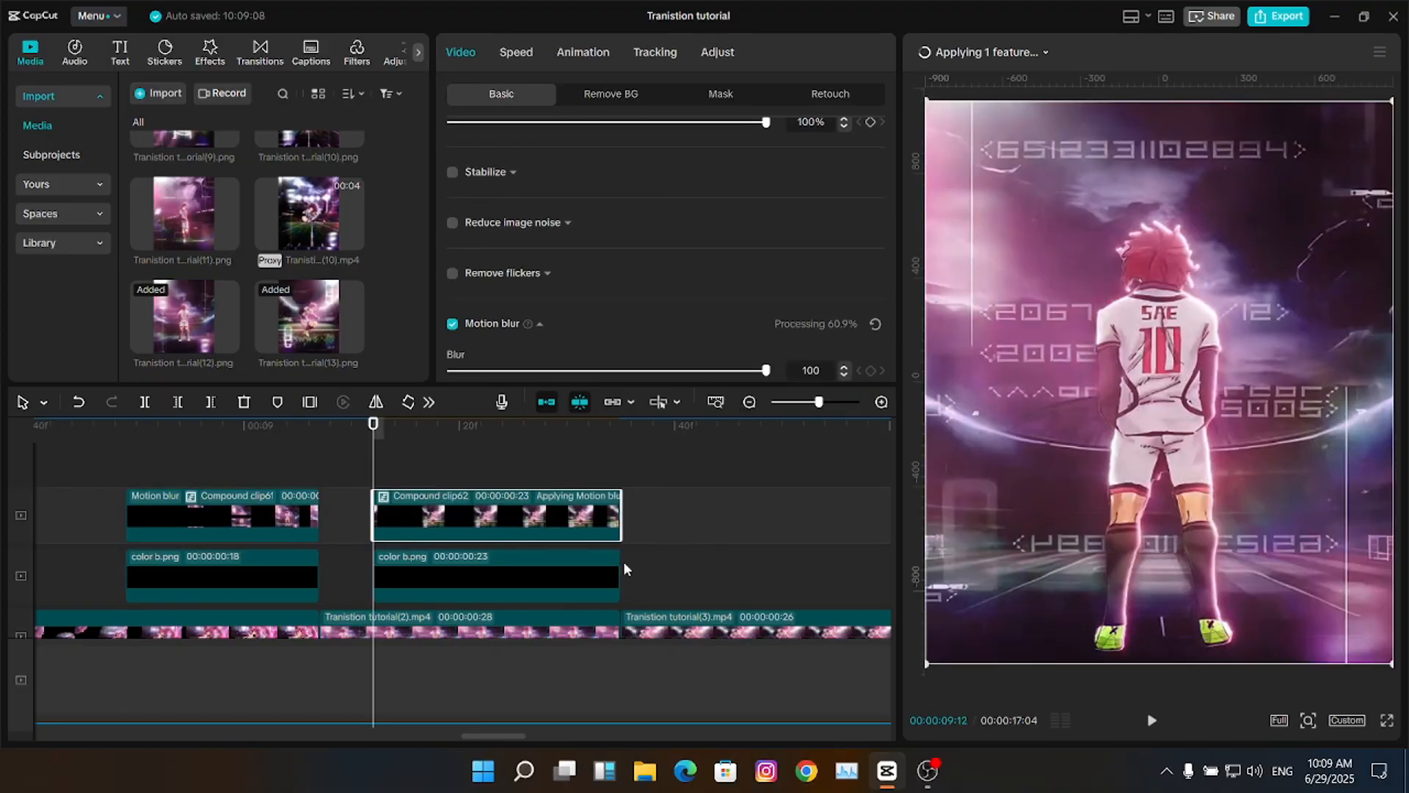
- Duplicate the motion-blurred compound clip and the 23-frame color b.png above Tranistion tutorial(3).mp4 so both end at its cut
{"action": "left_click", "coordinate": [643, 485]}
{"action": "scroll", "coordinate": [643, 484], "scroll_direction": "right", "scroll_amount": 5}
{"action": "key", "text": "ctrl+v"}
{"action": "left_click_drag", "start_coordinate": [323, 515], "coordinate": [336, 516]}
{"action": "left_click", "coordinate": [134, 582]}
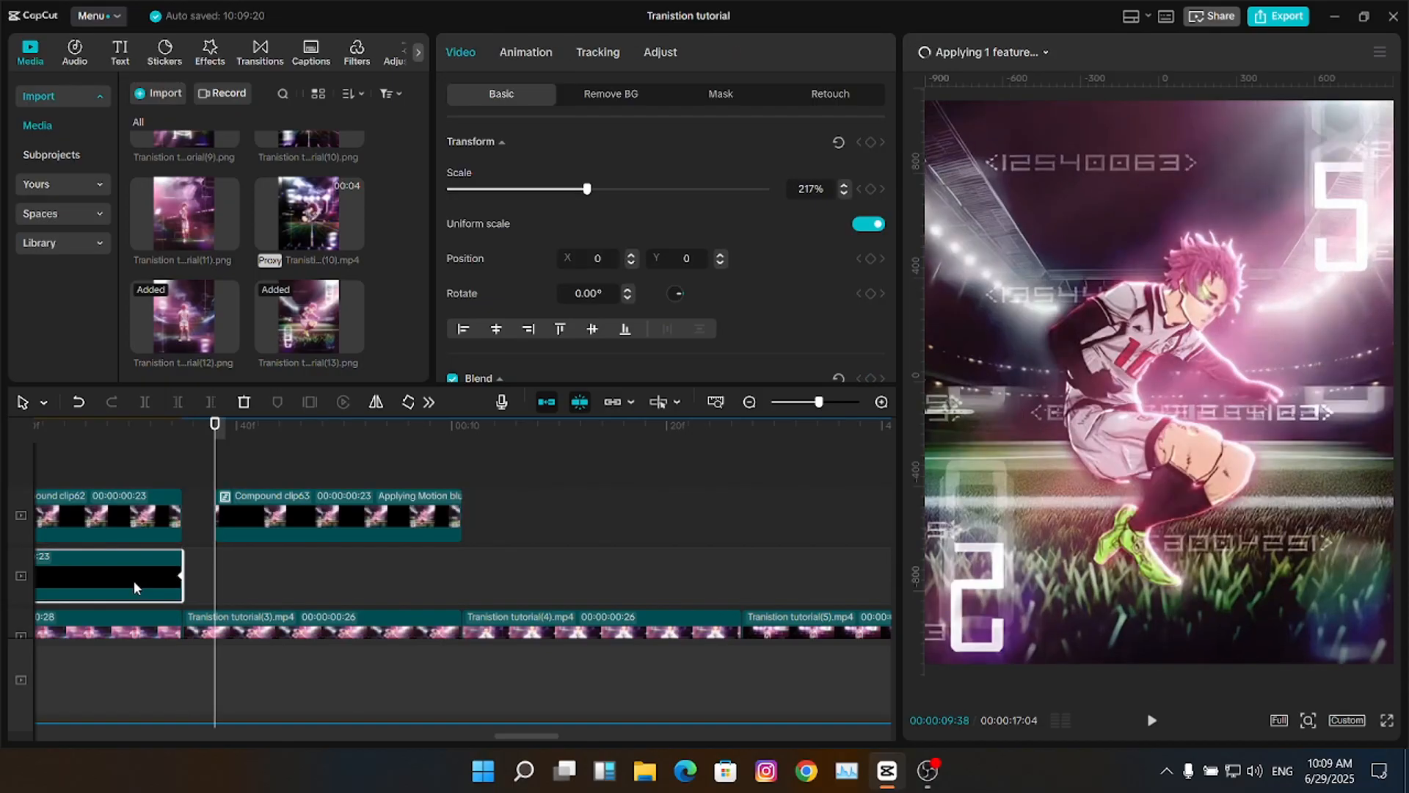
{"action": "key", "text": "ctrl+v"}
- Break apart the copied compound clip, export a still from the start of Tranistion tutorial(4).mp4, and replace the copied image with it
{"action": "left_click", "coordinate": [411, 514]}
{"action": "key", "text": "alt+shift+g"}
{"action": "left_click", "coordinate": [465, 470]}
{"action": "key", "text": "shift+e"}
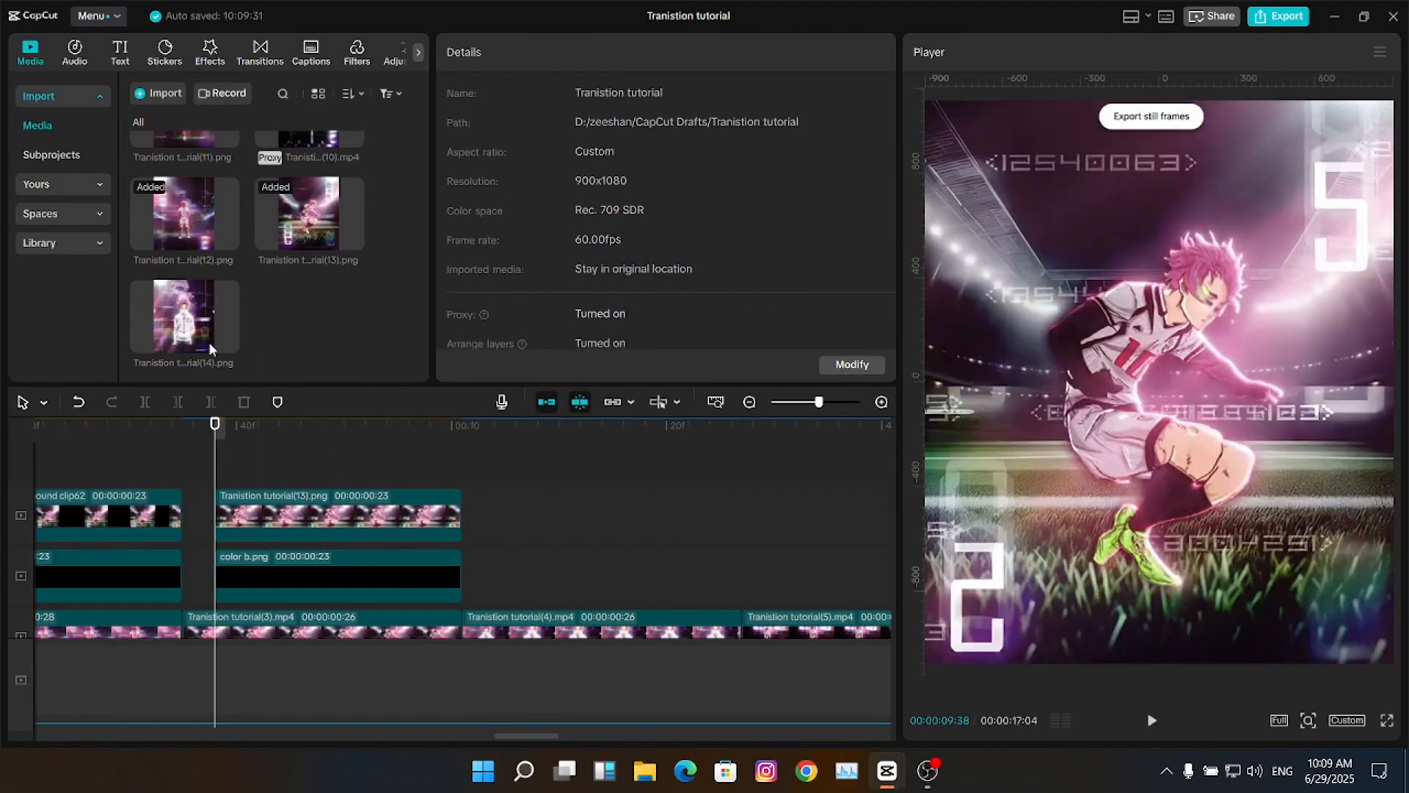
{"action": "left_click_drag", "start_coordinate": [208, 342], "coordinate": [338, 514]}
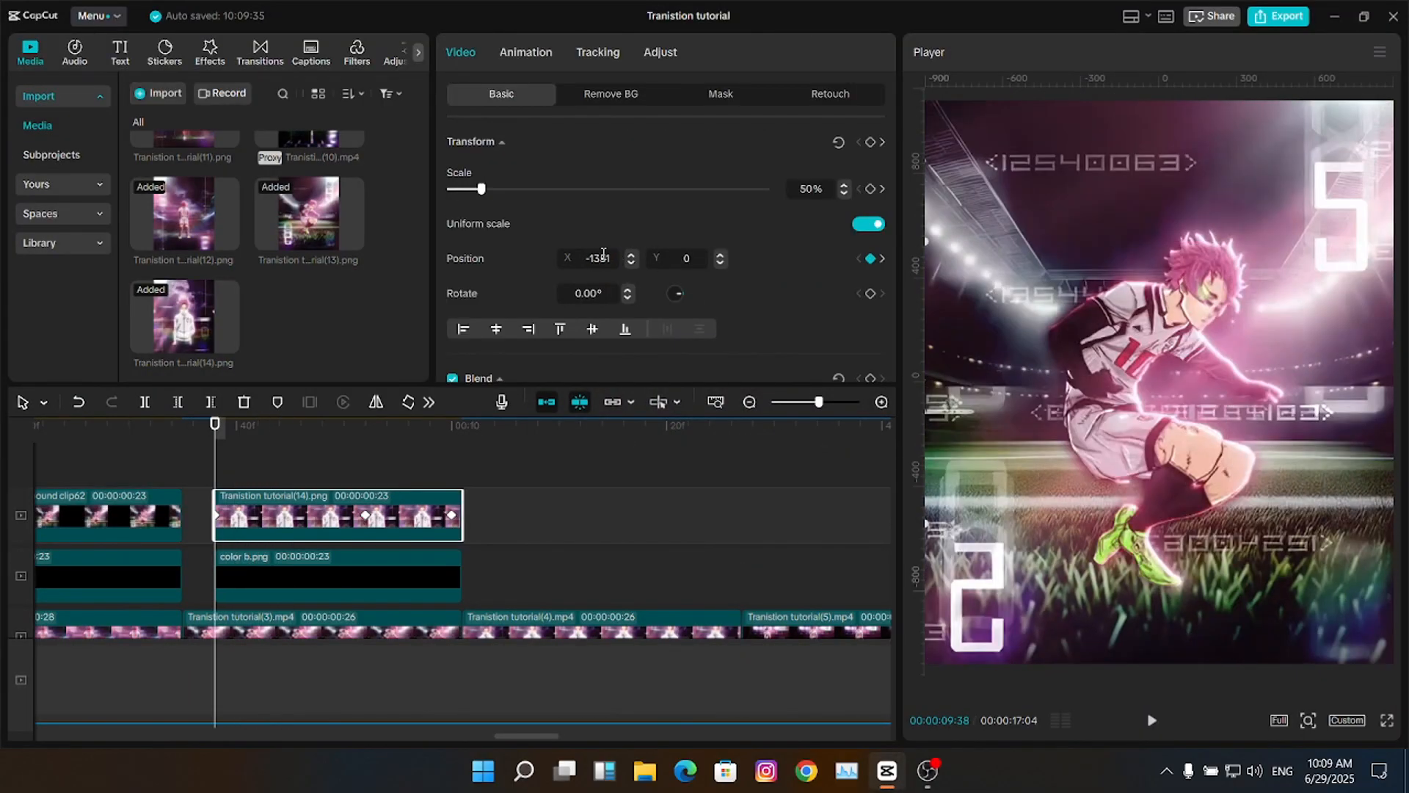
- Mirror Tranistion tutorial(14).png's starting X position so it slides in from the right, and ease its X curve to settle slowly
{"action": "key", "text": "alt+k"}
{"action": "left_click", "coordinate": [255, 450]}
{"action": "left_click", "coordinate": [235, 560]}
{"action": "left_click", "coordinate": [217, 476]}
{"action": "left_click_drag", "start_coordinate": [219, 477], "coordinate": [230, 511]}
{"action": "left_click", "coordinate": [365, 540]}
{"action": "left_click", "coordinate": [248, 536]}
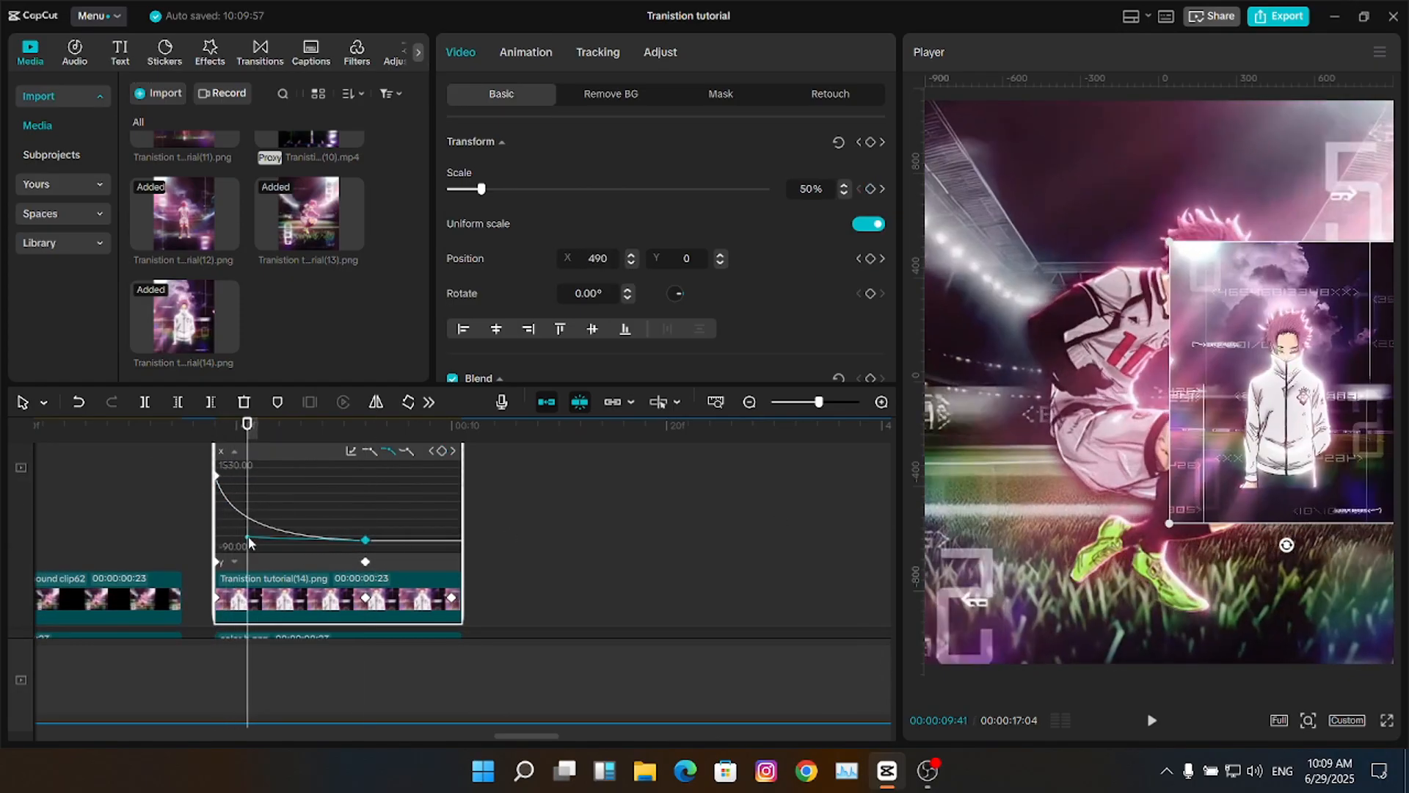
- Make Tranistion tutorial(14).png a compound clip and turn on motion blur for it
{"action": "key", "text": "alt+g"}
{"action": "left_click_drag", "start_coordinate": [889, 198], "coordinate": [890, 317]}
{"action": "left_click", "coordinate": [453, 295]}
- Copy a motion-blurred compound clip and its color b.png fade above Tranistion tutorial(4).mp4, aligned to end at its cut
{"action": "left_click_drag", "start_coordinate": [820, 403], "coordinate": [810, 403]}
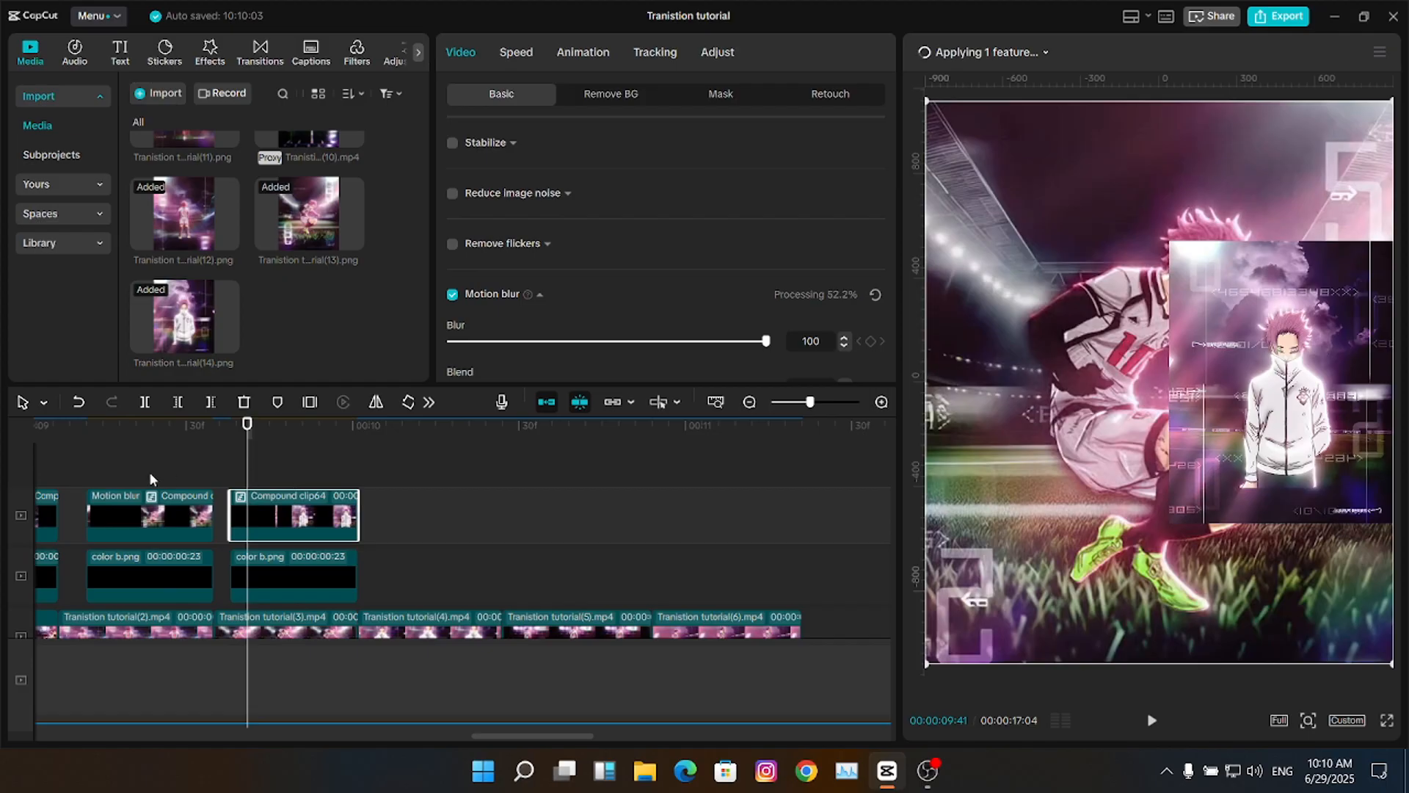
{"action": "left_click_drag", "start_coordinate": [151, 479], "coordinate": [150, 576]}
{"action": "key", "text": "ctrl+c"}
{"action": "left_click", "coordinate": [431, 425]}
{"action": "key", "text": "ctrl+v"}
{"action": "left_click_drag", "start_coordinate": [439, 566], "coordinate": [455, 565]}
- Export a still from the start of Tranistion tutorial(5).mp4 and swap it in inside the compound clip above Tranistion tutorial(4).mp4
{"action": "left_click", "coordinate": [504, 513]}
{"action": "left_click", "coordinate": [1380, 52]}
{"action": "left_click", "coordinate": [1310, 132]}
{"action": "left_click", "coordinate": [869, 537]}
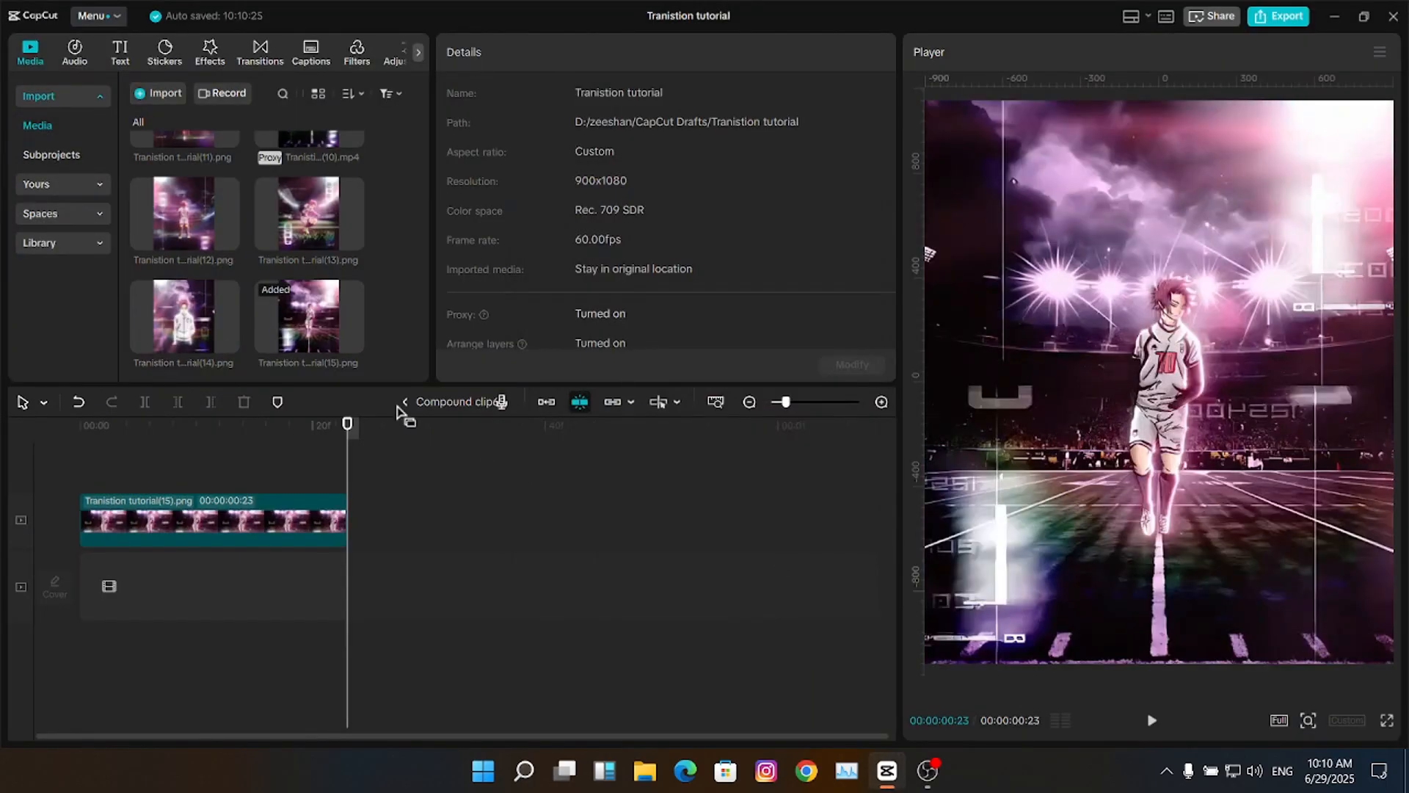
{"action": "left_click", "coordinate": [404, 402]}
- Paste another compound clip and color b.png pair above Tranistion tutorial(5).mp4 and align it to end at the cut
{"action": "left_click", "coordinate": [550, 426]}
{"action": "key", "text": "ctrl+v"}
{"action": "left_click_drag", "start_coordinate": [614, 570], "coordinate": [586, 570]}
- Export the frame at the start of Tranistion tutorial(6).mp4 as Tranistion tutorial(16) and replace the image inside the last compound clip with it
{"action": "left_click", "coordinate": [652, 426]}
{"action": "left_click", "coordinate": [1380, 52]}
{"action": "left_click", "coordinate": [1310, 133]}
{"action": "left_click", "coordinate": [872, 542]}
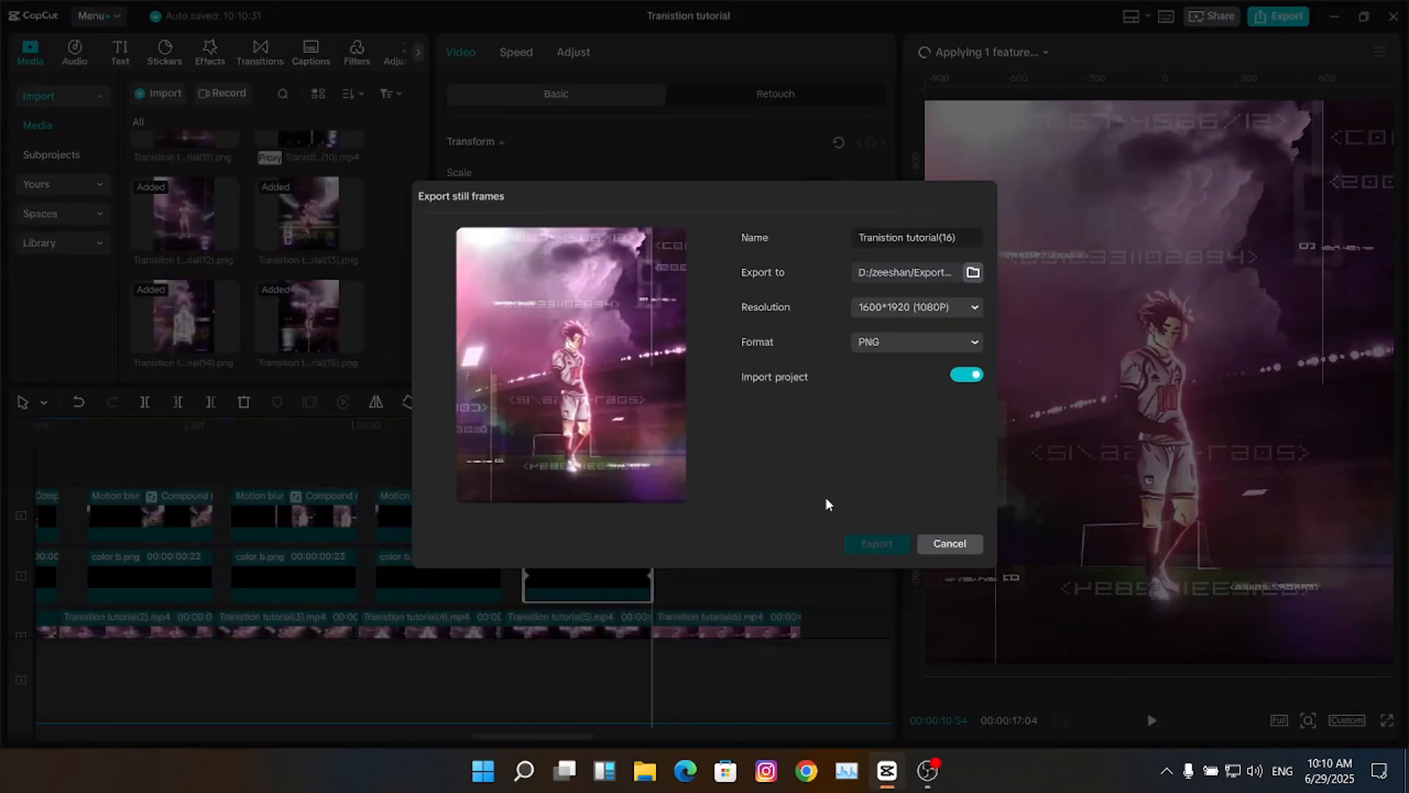
{"action": "double_click", "coordinate": [613, 514]}
{"action": "left_click_drag", "start_coordinate": [184, 317], "coordinate": [220, 518]}
{"action": "left_click", "coordinate": [808, 547]}
{"action": "left_click", "coordinate": [406, 402]}
{"action": "scroll", "coordinate": [661, 457], "scroll_direction": "down", "scroll_amount": 3}
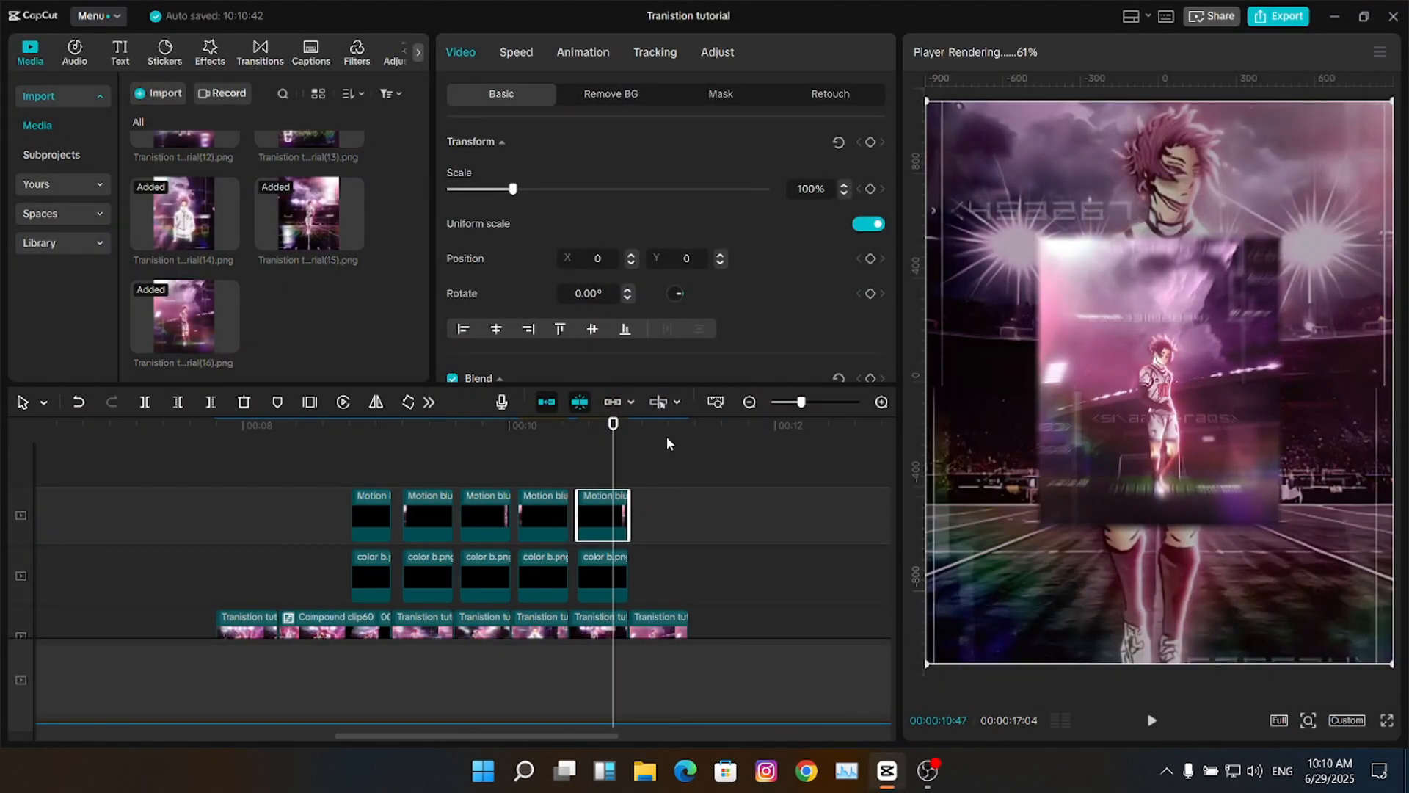
- Play back the clip sequence repeatedly from just before its first clip to review the beat-synced transitions
{"action": "left_click", "coordinate": [220, 513]}
{"action": "key", "text": "space"}
{"action": "left_click", "coordinate": [235, 509]}
{"action": "key", "text": "space"}
{"action": "left_click", "coordinate": [293, 482]}
{"action": "key", "text": "space"}
{"action": "left_click", "coordinate": [240, 484]}
{"action": "key", "text": "space"}
{"action": "left_click", "coordinate": [191, 495]}
{"action": "key", "text": "space"}
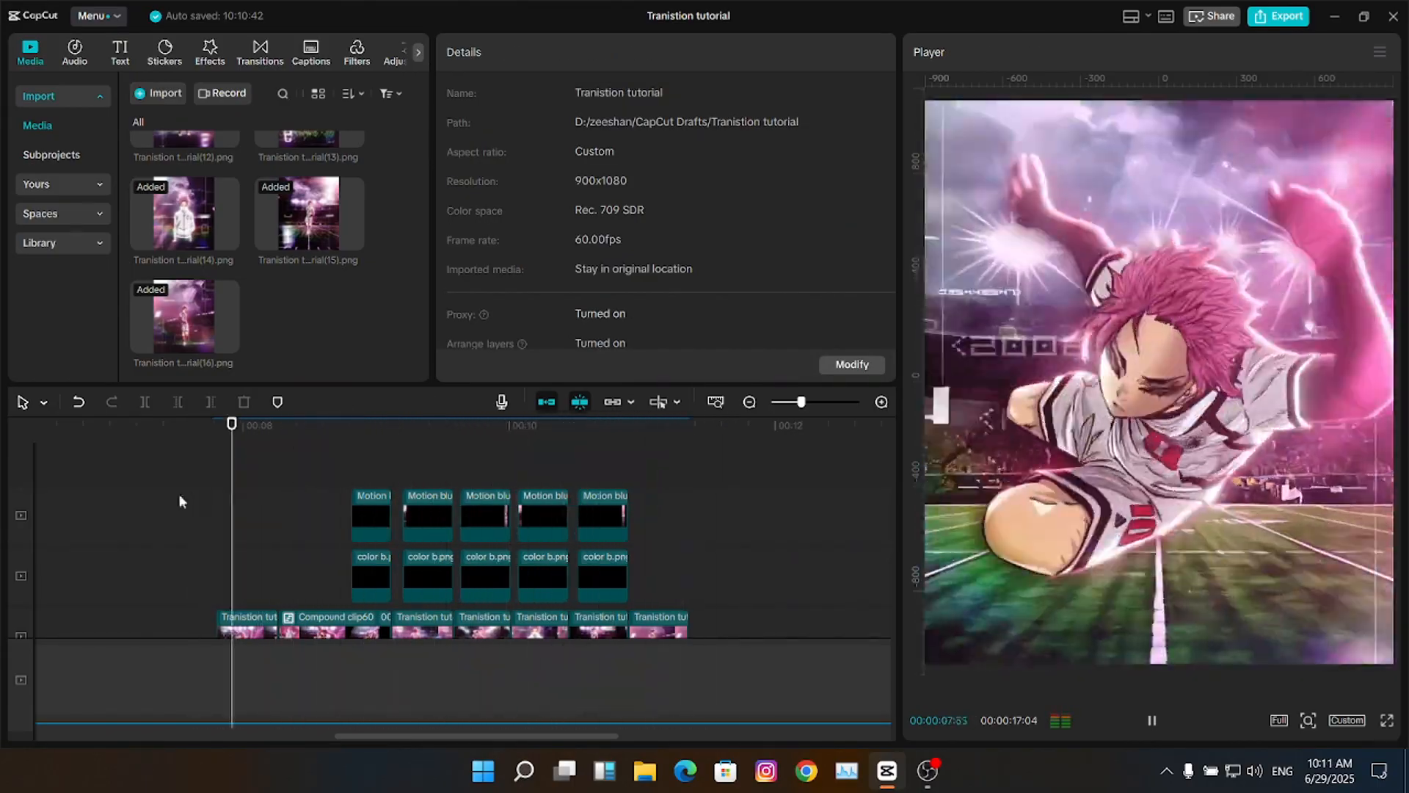